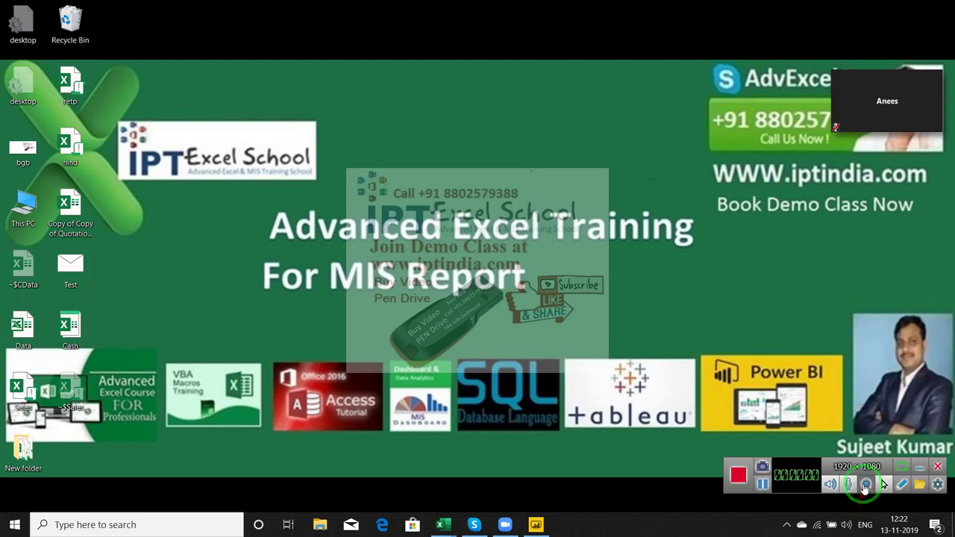
Move the participant's video panel to the top centre of the screen
{"action": "key", "text": "F12"}
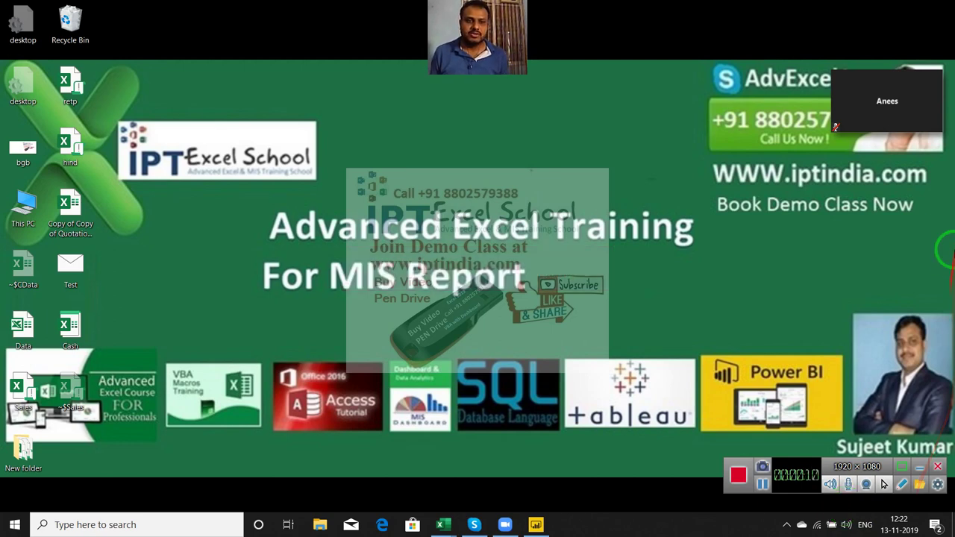
{"action": "left_click_drag", "start_coordinate": [856, 79], "coordinate": [398, 74]}
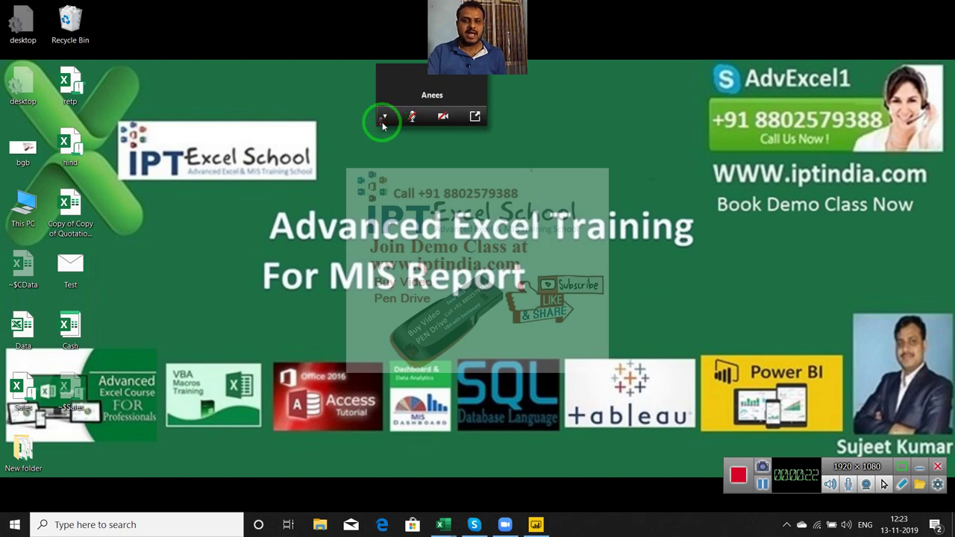
{"action": "mouse_move", "coordinate": [431, 100]}
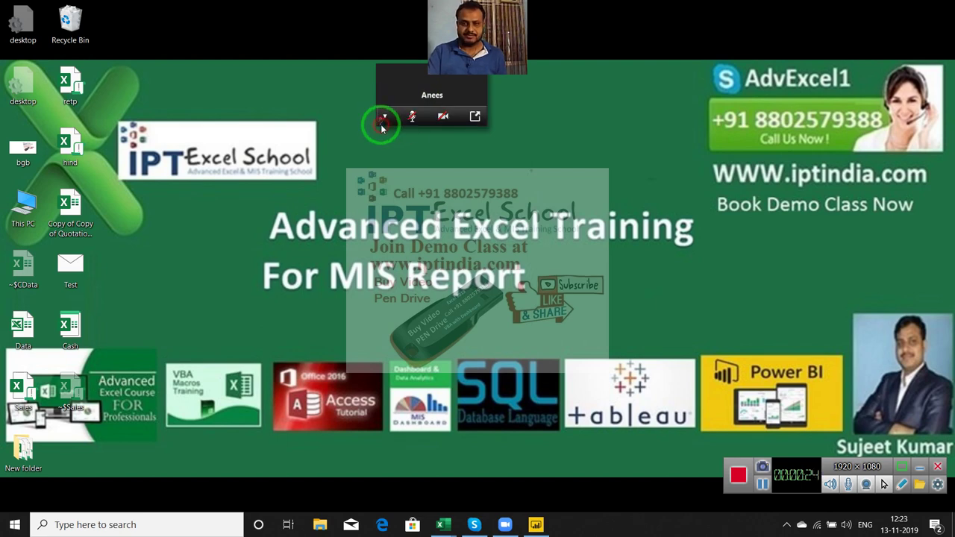
Share the entire screen with the meeting and unmute the microphone
{"action": "left_click", "coordinate": [467, 118]}
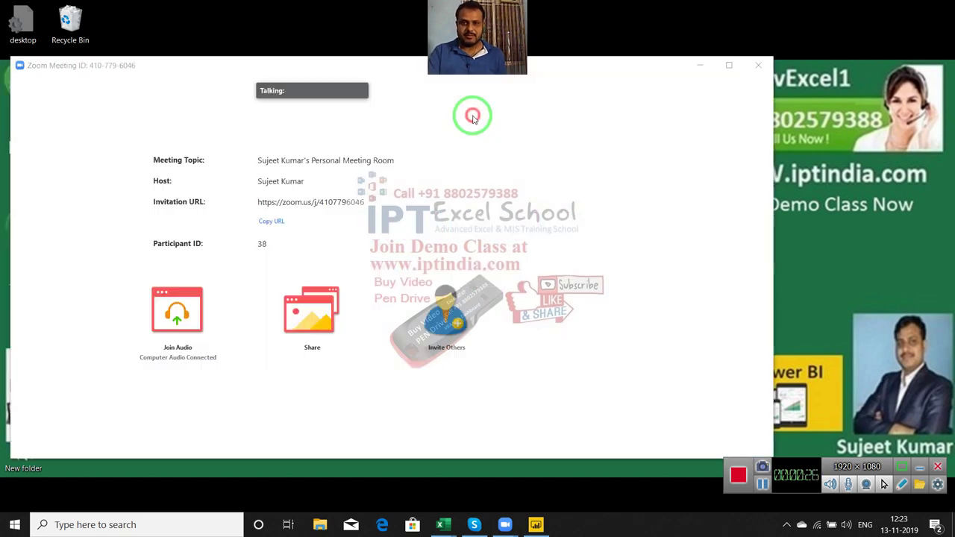
{"action": "left_click", "coordinate": [320, 298]}
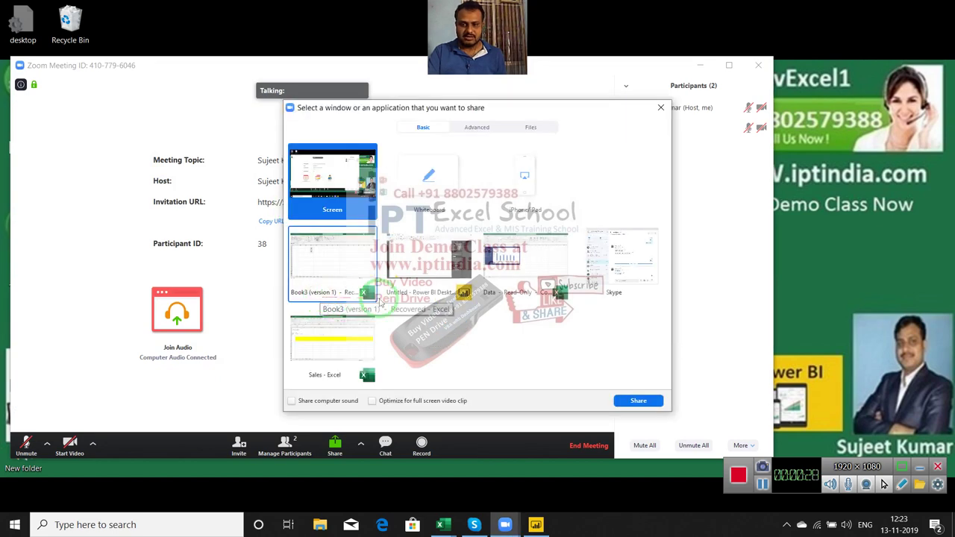
{"action": "left_click", "coordinate": [648, 398]}
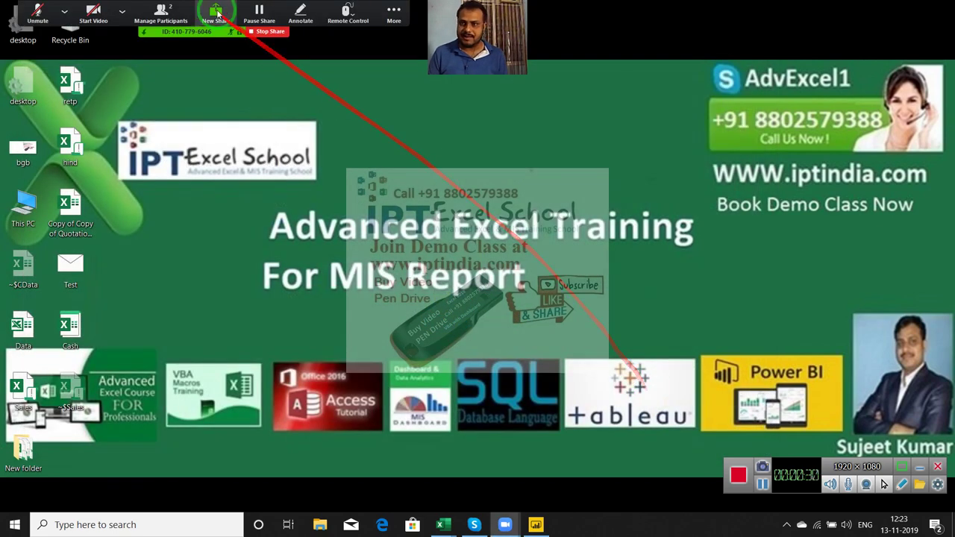
{"action": "left_click", "coordinate": [122, 10]}
{"action": "left_click", "coordinate": [37, 10]}
{"action": "left_click", "coordinate": [336, 63]}
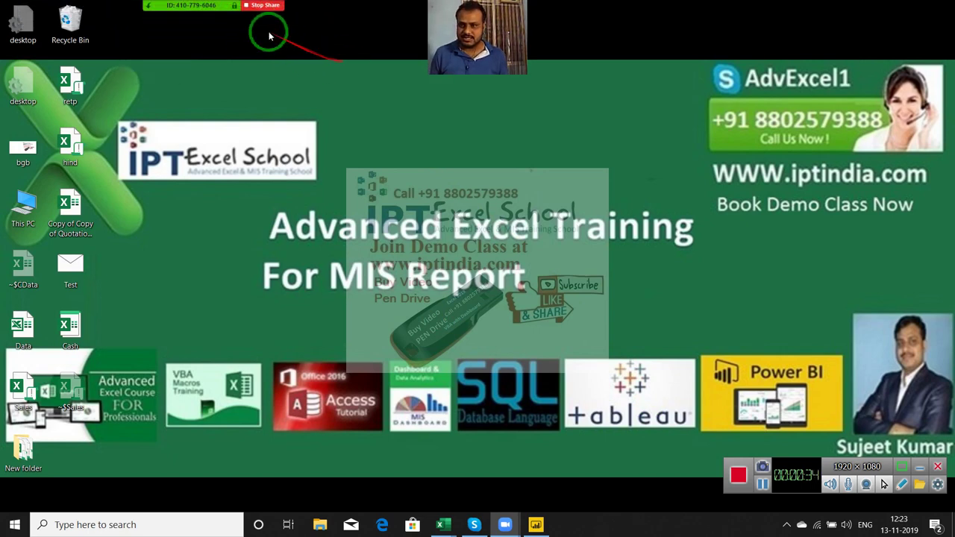
Check the other participant's options in the Participants list, then close it
{"action": "left_click", "coordinate": [160, 11]}
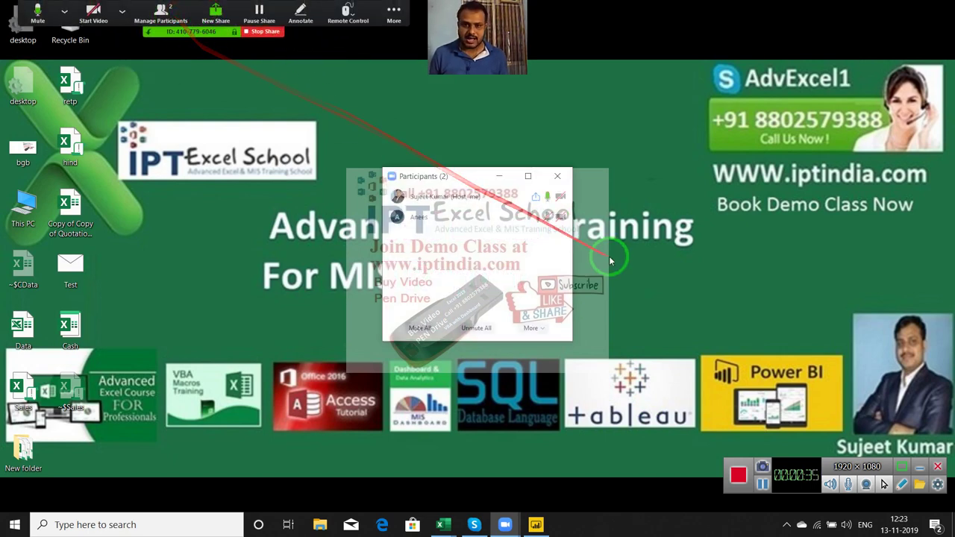
{"action": "left_click", "coordinate": [549, 216]}
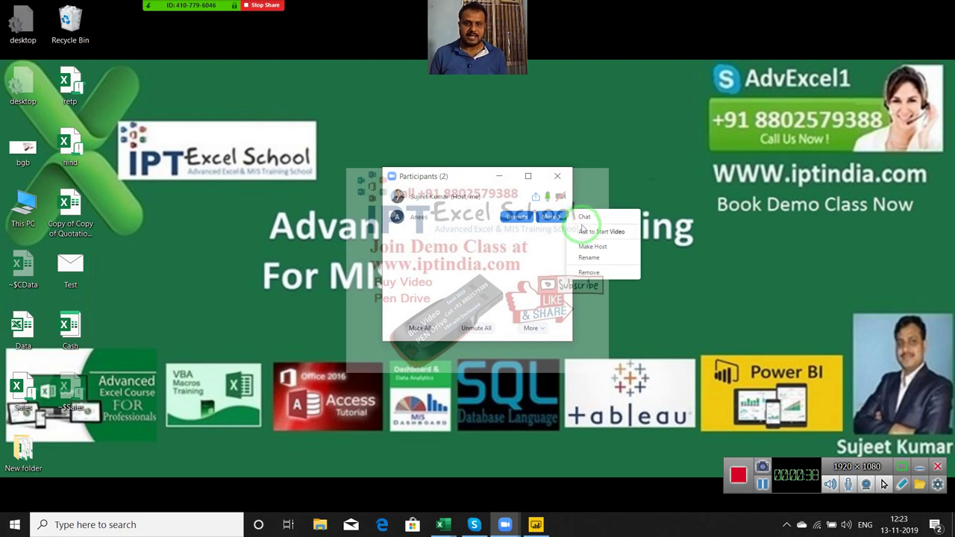
{"action": "left_click", "coordinate": [537, 238]}
{"action": "left_click", "coordinate": [553, 177]}
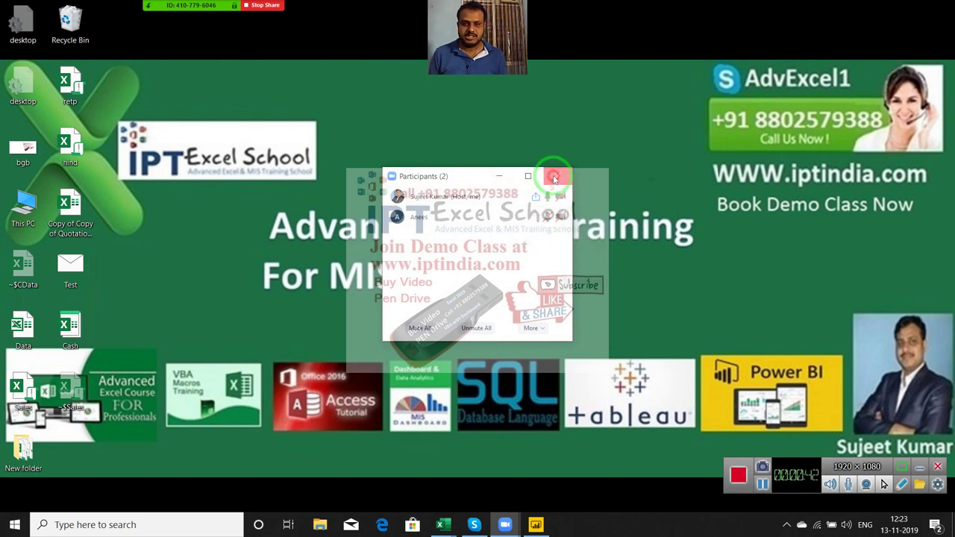
{"action": "left_click", "coordinate": [64, 11]}
{"action": "left_click", "coordinate": [122, 10]}
{"action": "left_click", "coordinate": [393, 11]}
{"action": "left_click", "coordinate": [399, 67]}
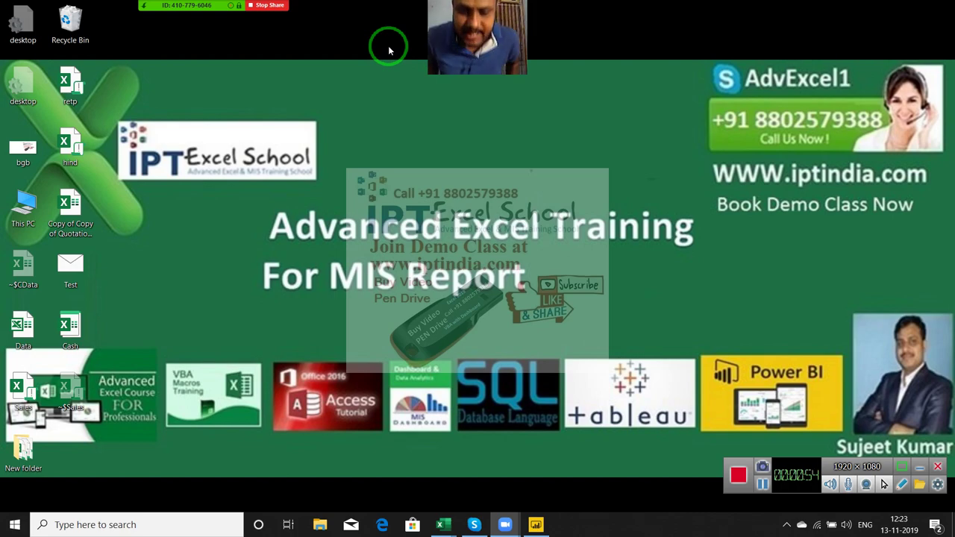
Search the Start menu for 'acc' and launch Microsoft Access
{"action": "key", "text": "super"}
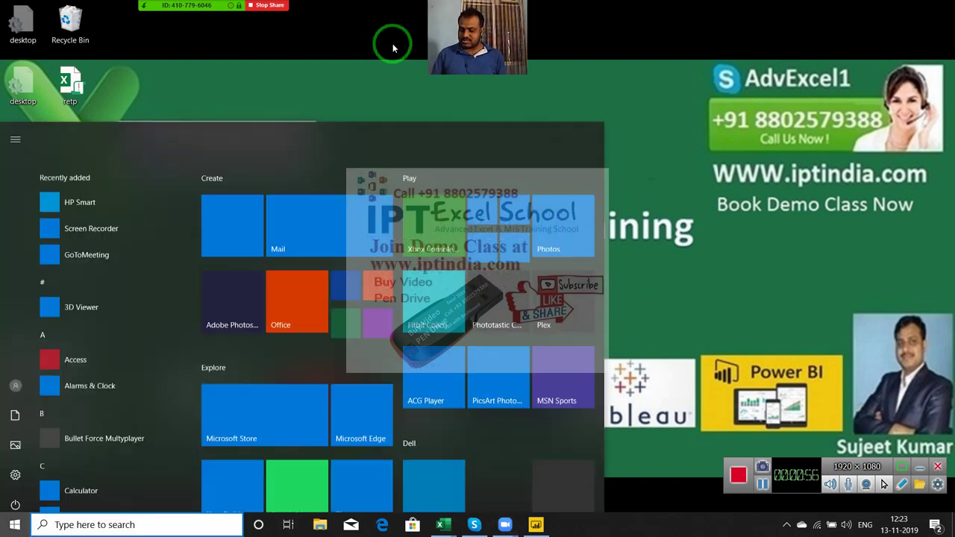
{"action": "type", "text": "exce"}
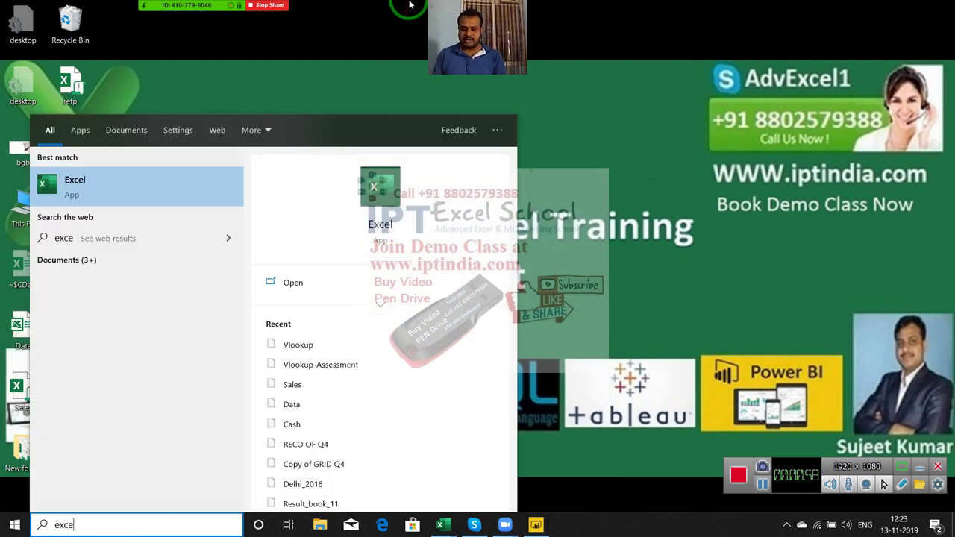
{"action": "key", "text": "BackSpace"}
{"action": "key", "text": "BackSpace"}
{"action": "key", "text": "BackSpace"}
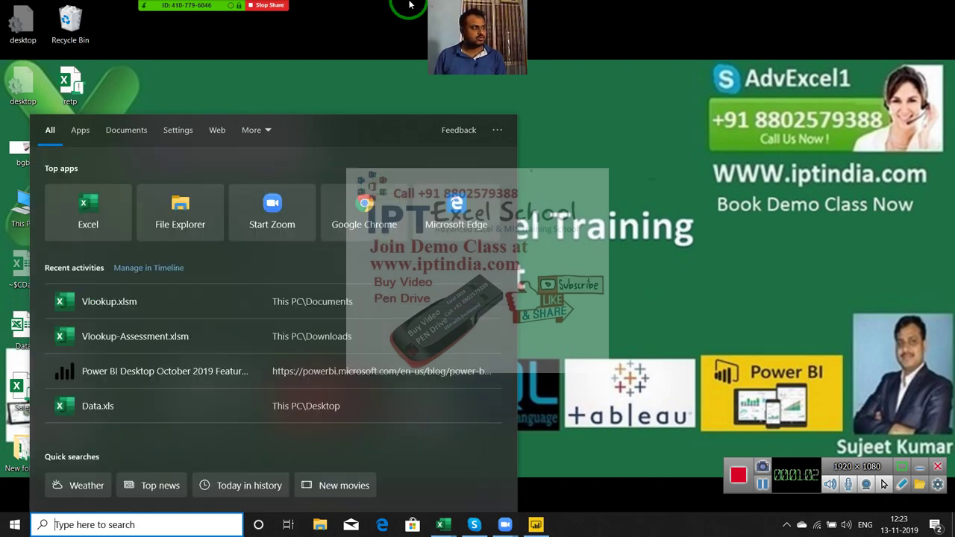
{"action": "type", "text": "acc"}
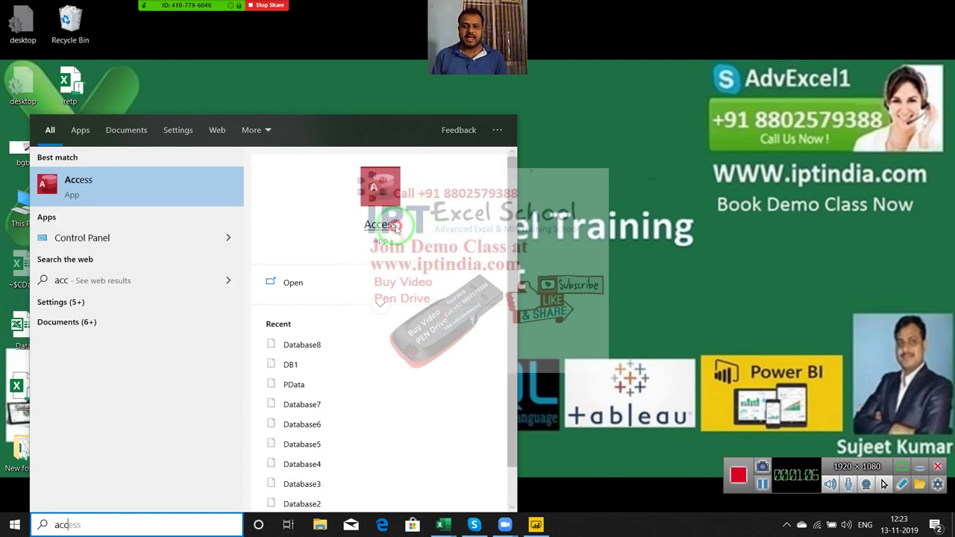
{"action": "key", "text": "Return"}
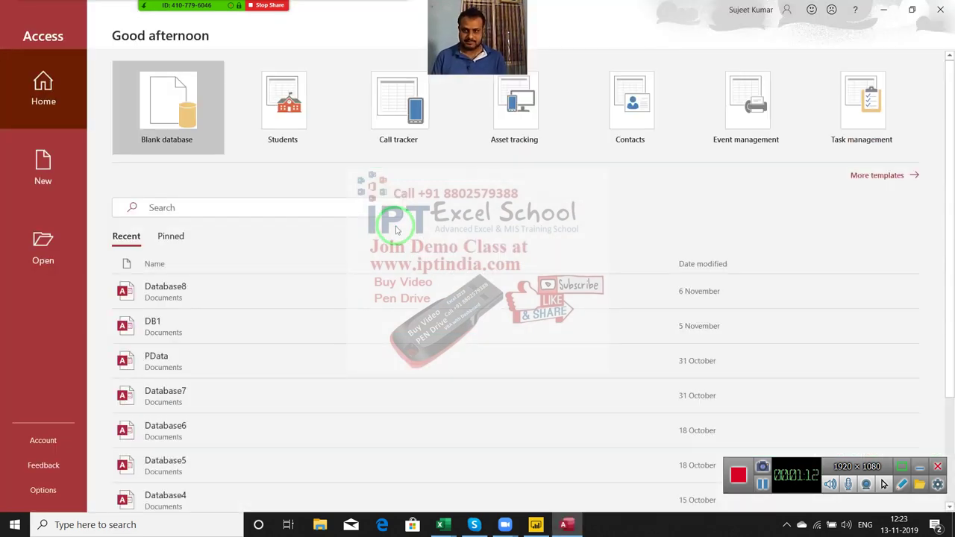
Create a blank database with the file name Billing
{"action": "left_click_drag", "start_coordinate": [190, 101], "coordinate": [257, 245]}
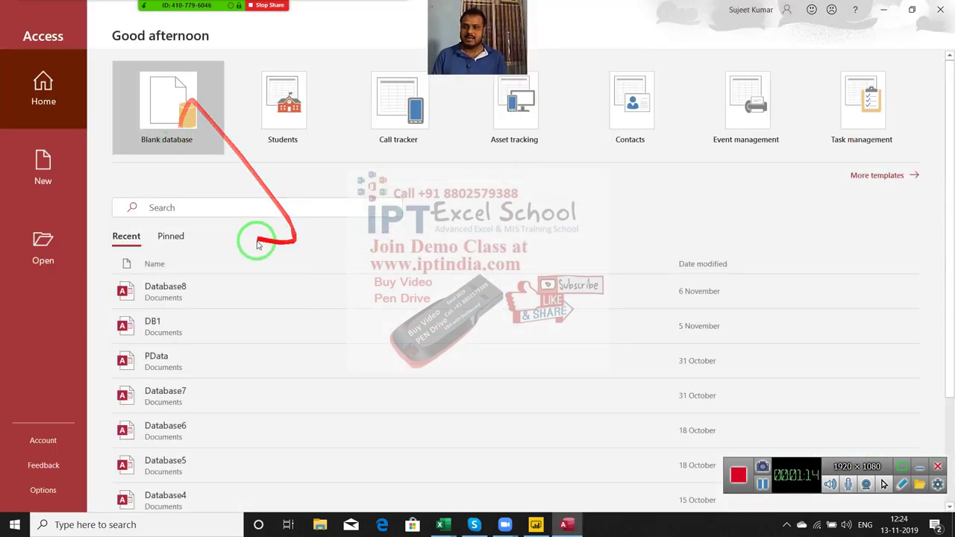
{"action": "left_click", "coordinate": [206, 142]}
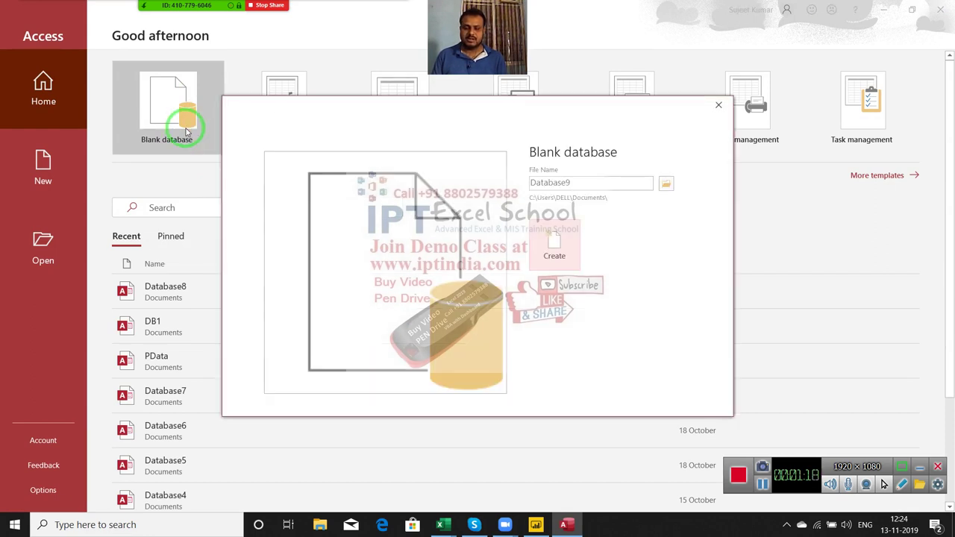
{"action": "left_click_drag", "start_coordinate": [187, 132], "coordinate": [320, 202]}
{"action": "mouse_move", "coordinate": [618, 185]}
{"action": "left_mouse_down"}
{"action": "mouse_move", "coordinate": [501, 177]}
{"action": "mouse_move", "coordinate": [592, 178]}
{"action": "left_mouse_up"}
{"action": "type", "text": "B"}
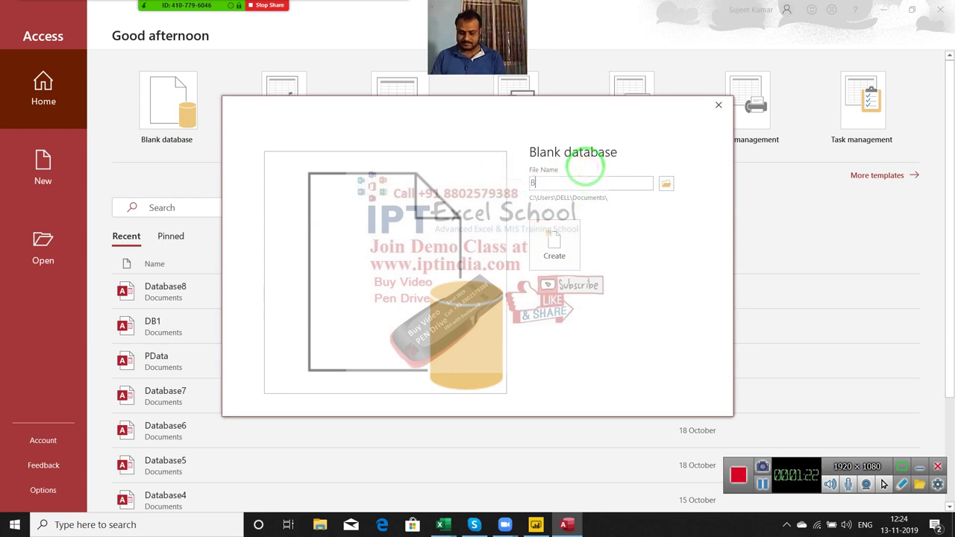
{"action": "type", "text": "illin"}
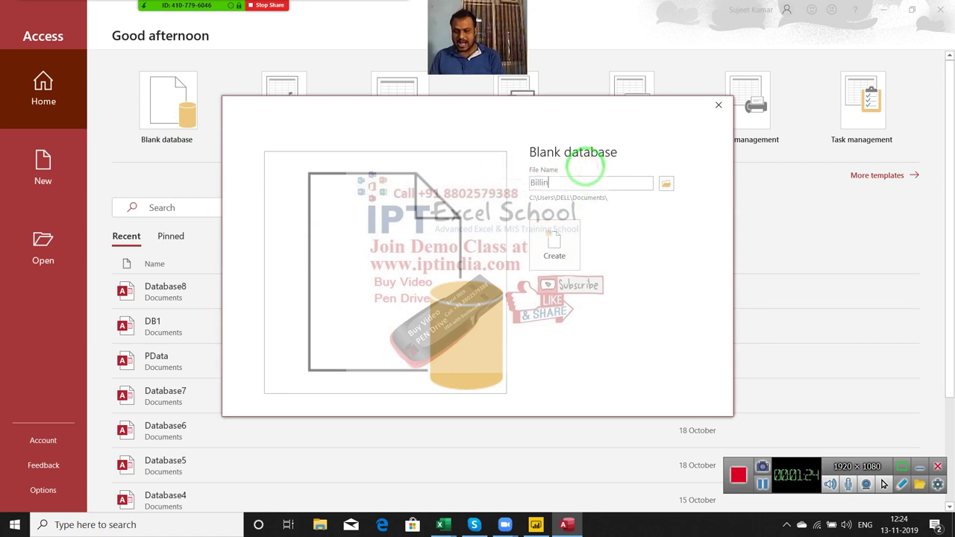
{"action": "type", "text": "g"}
{"action": "mouse_move", "coordinate": [611, 187]}
{"action": "left_mouse_down"}
{"action": "mouse_move", "coordinate": [638, 262]}
{"action": "mouse_move", "coordinate": [558, 247]}
{"action": "left_mouse_up"}
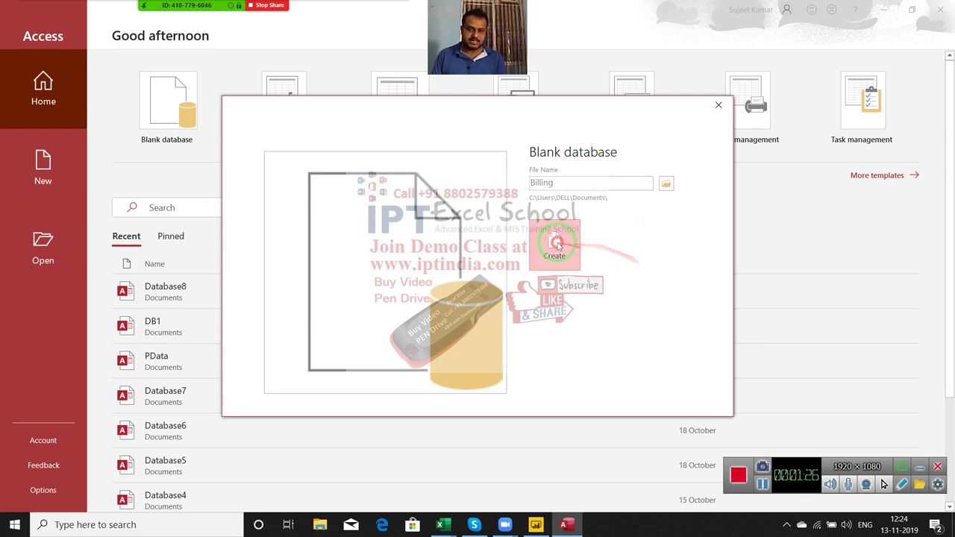
{"action": "left_click", "coordinate": [558, 246]}
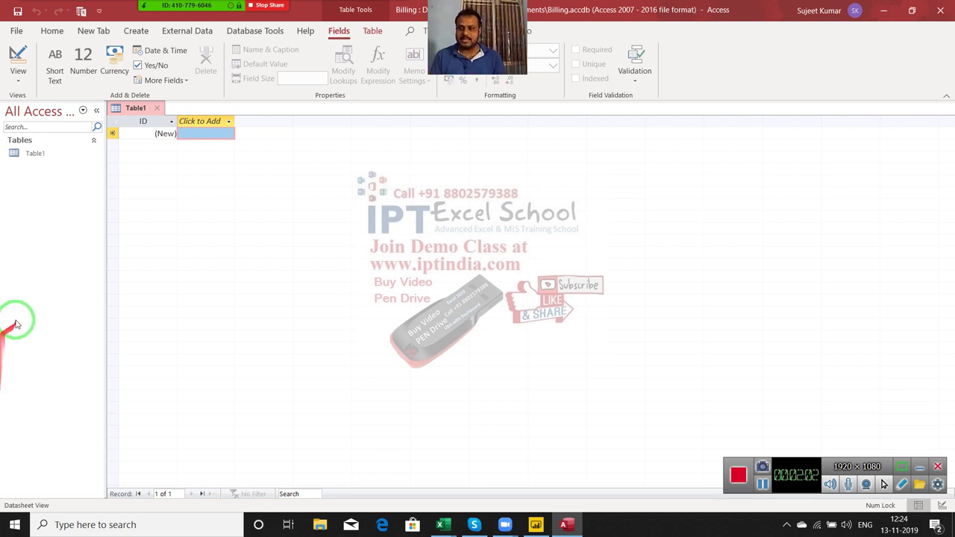
Open Table1 in Design View, saving it under the name Sdata
{"action": "left_click", "coordinate": [62, 154]}
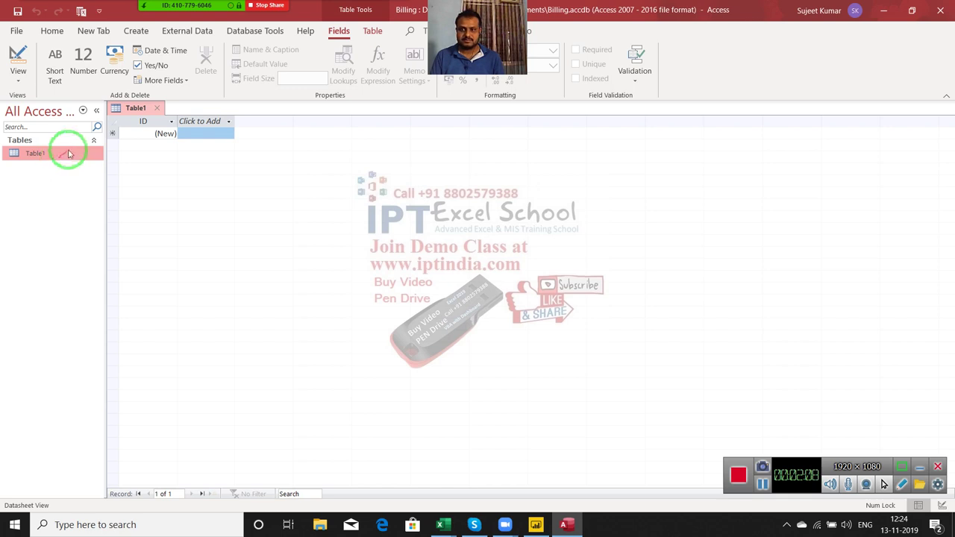
{"action": "left_click", "coordinate": [72, 152]}
{"action": "right_click", "coordinate": [72, 153]}
{"action": "left_click", "coordinate": [94, 172]}
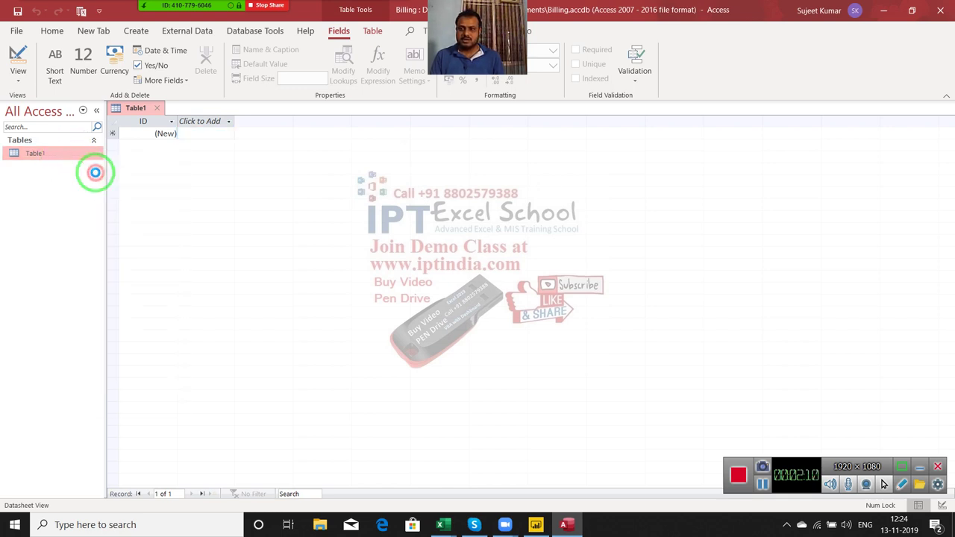
{"action": "type", "text": "Data"}
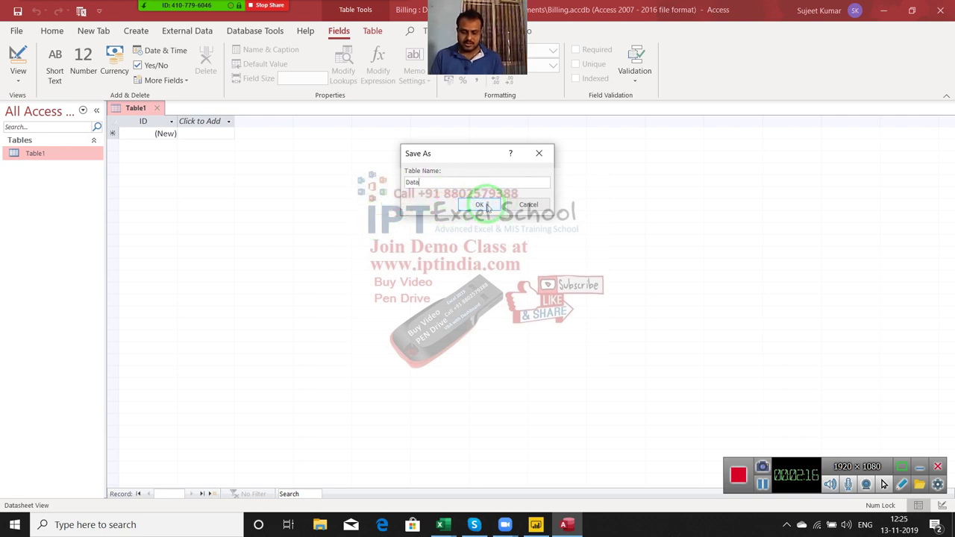
{"action": "key", "text": "BackSpace"}
{"action": "type", "text": "Sda"}
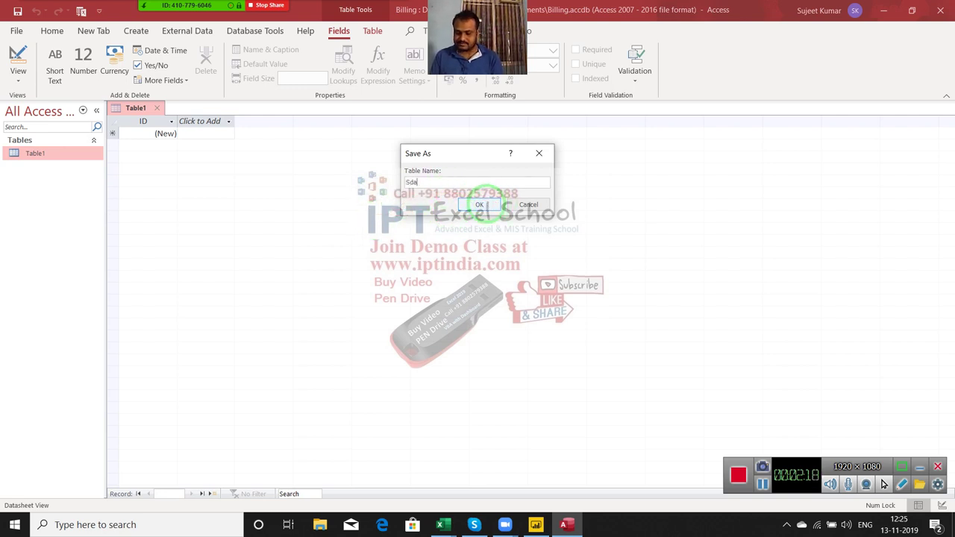
{"action": "type", "text": "ta"}
{"action": "left_click", "coordinate": [479, 205]}
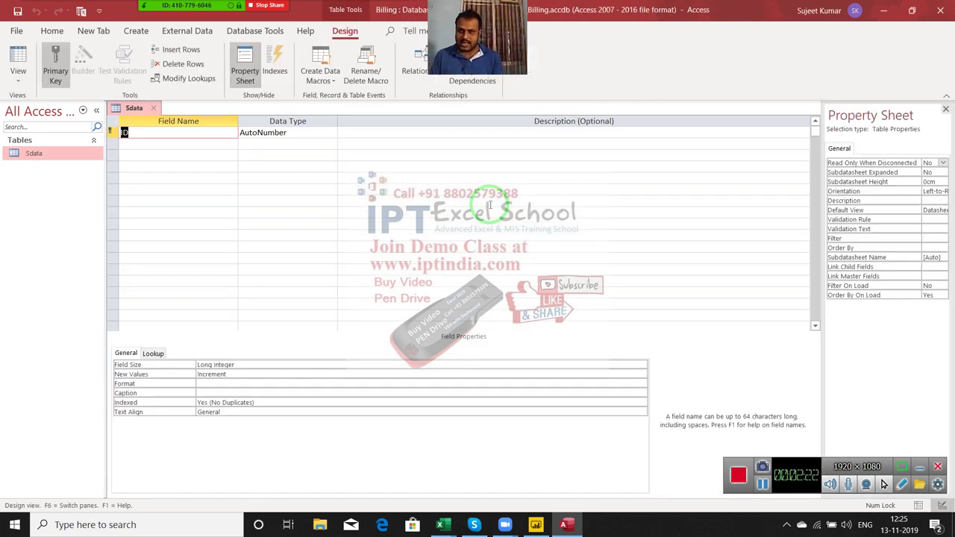
Rename the ID primary key field to SID
{"action": "key", "text": "Tab"}
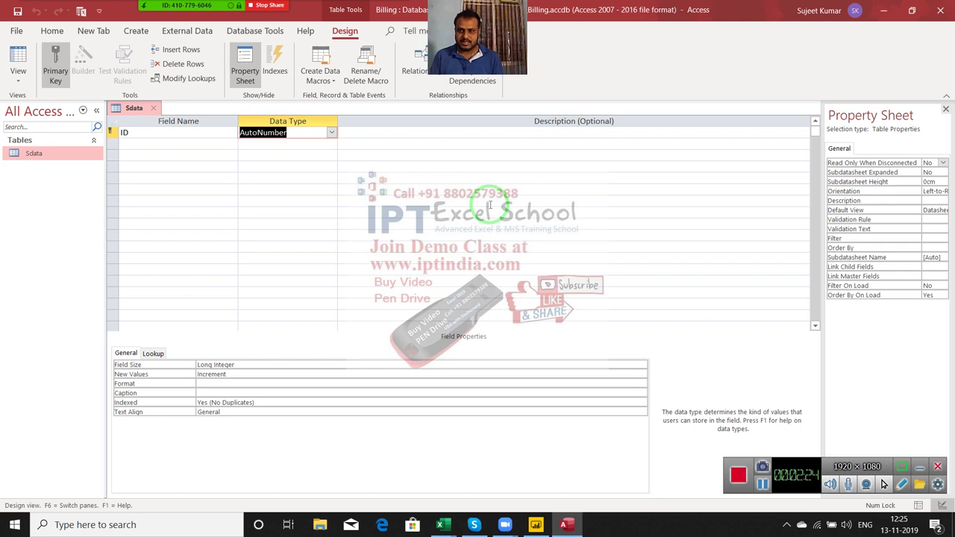
{"action": "key", "text": "shift+Tab"}
{"action": "type", "text": "Sl"}
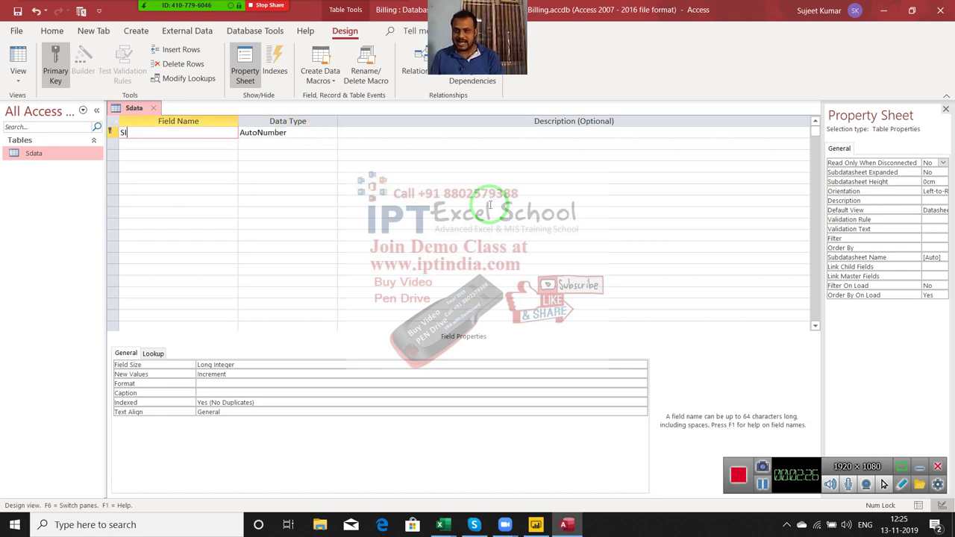
{"action": "key", "text": "Tab"}
{"action": "key", "text": "Tab"}
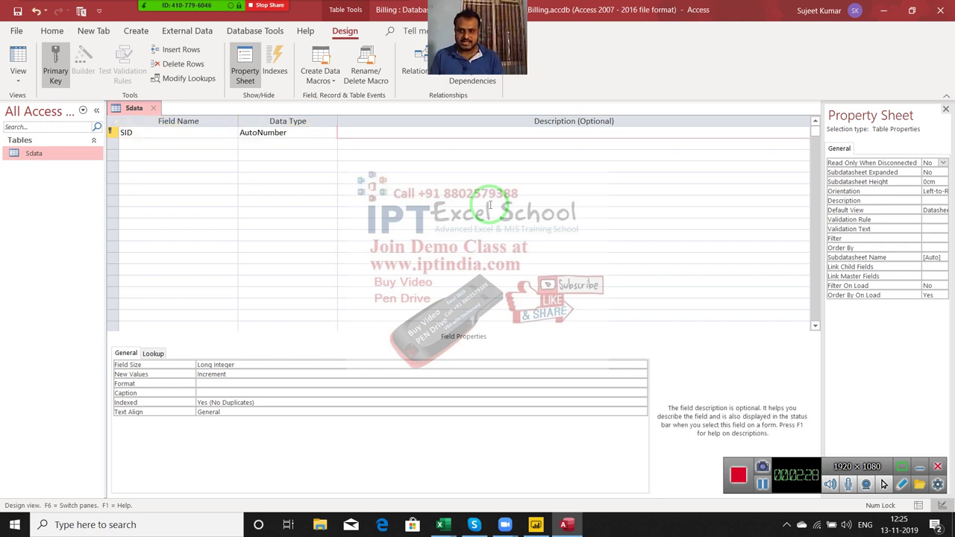
{"action": "key", "text": "Tab"}
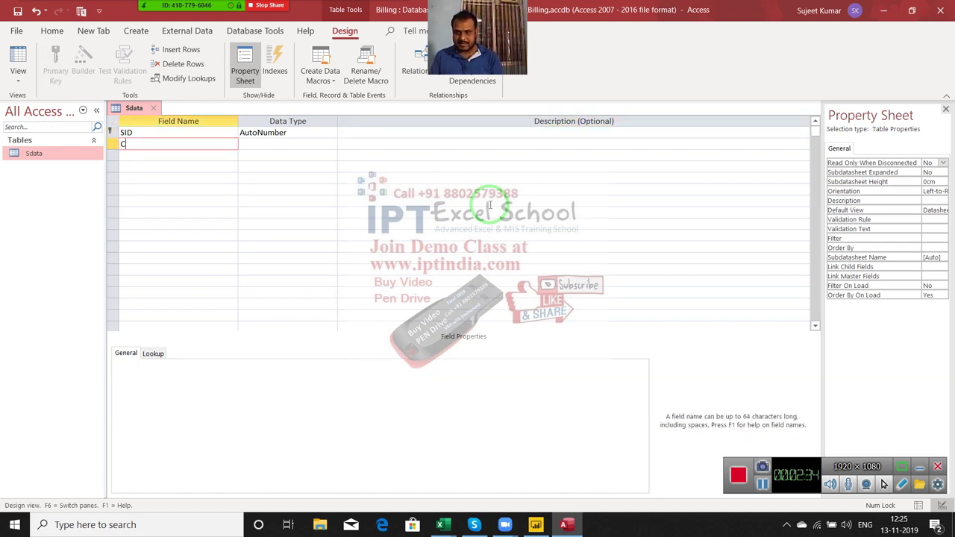
Add an SDate field with the Date/Time data type
{"action": "type", "text": "Date"}
{"action": "key", "text": "Tab"}
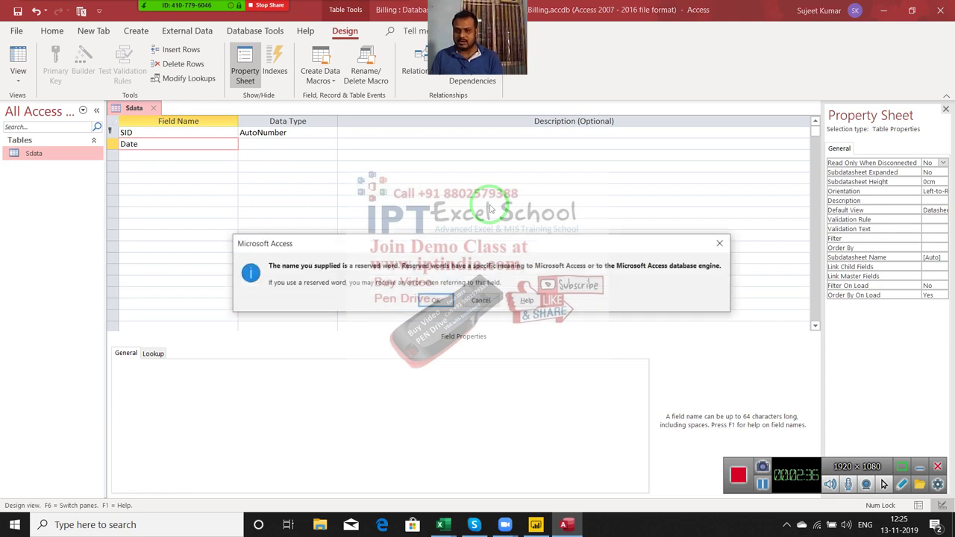
{"action": "key", "text": "Return"}
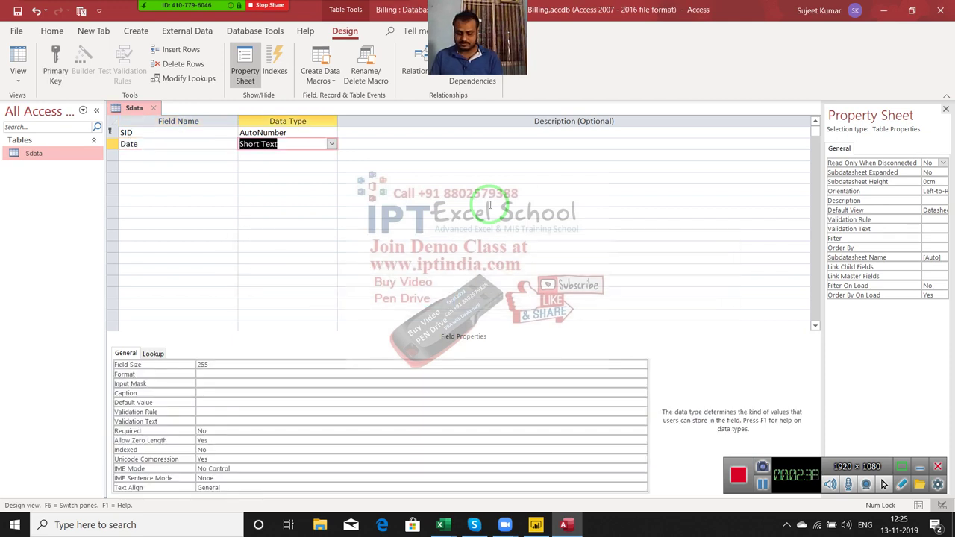
{"action": "key", "text": "shift+Tab"}
{"action": "key", "text": "shift+Tab"}
{"action": "key", "text": "shift+Tab"}
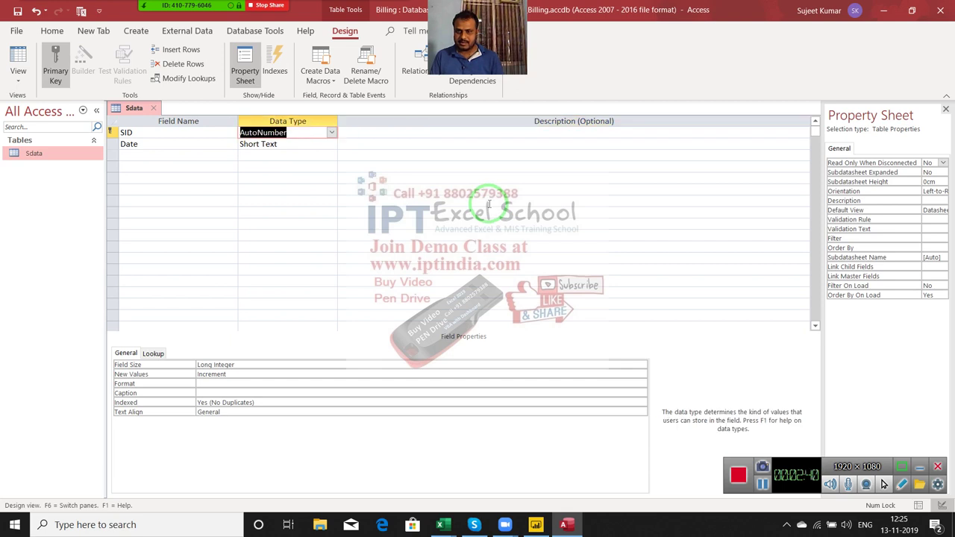
{"action": "key", "text": "Tab"}
{"action": "key", "text": "Tab"}
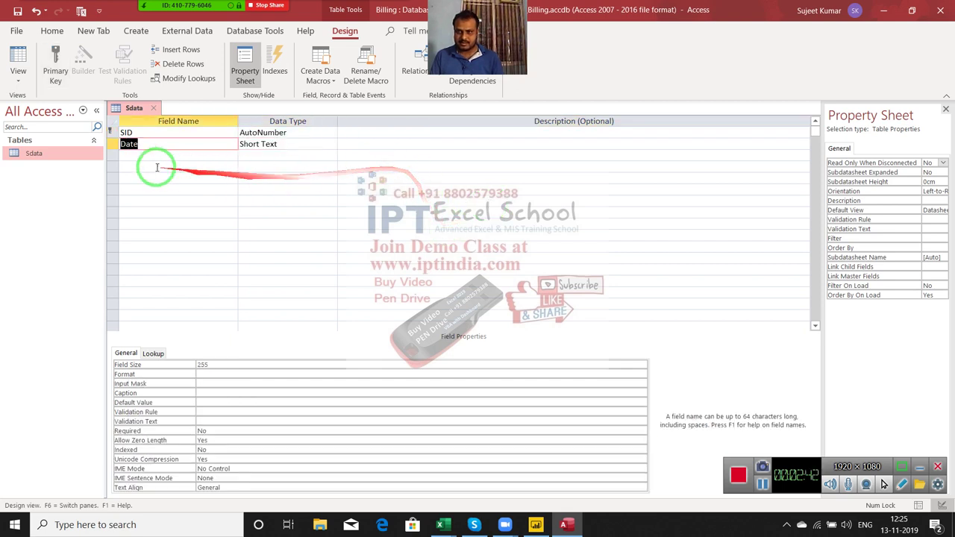
{"action": "left_click", "coordinate": [126, 147]}
{"action": "left_click", "coordinate": [126, 147]}
{"action": "type", "text": "S"}
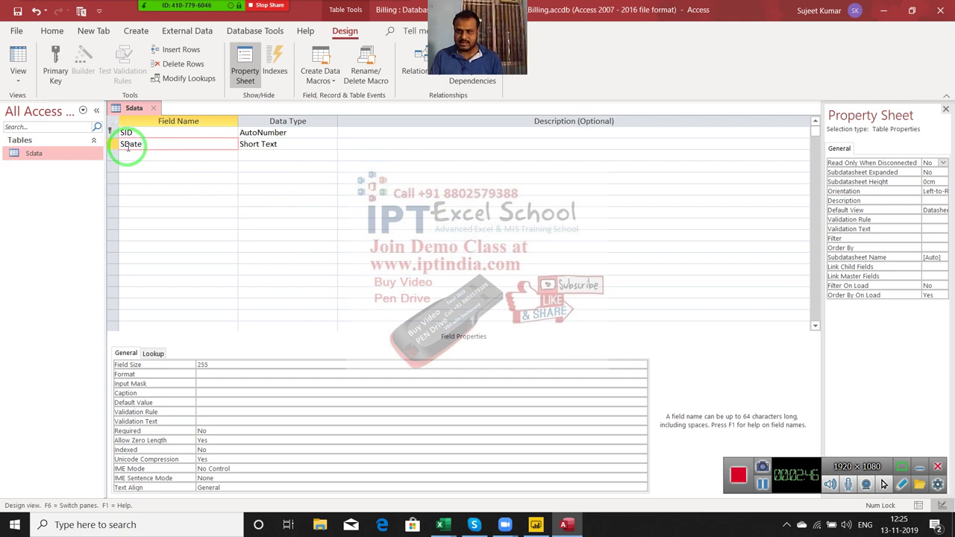
{"action": "key", "text": "Tab"}
{"action": "left_click", "coordinate": [332, 144]}
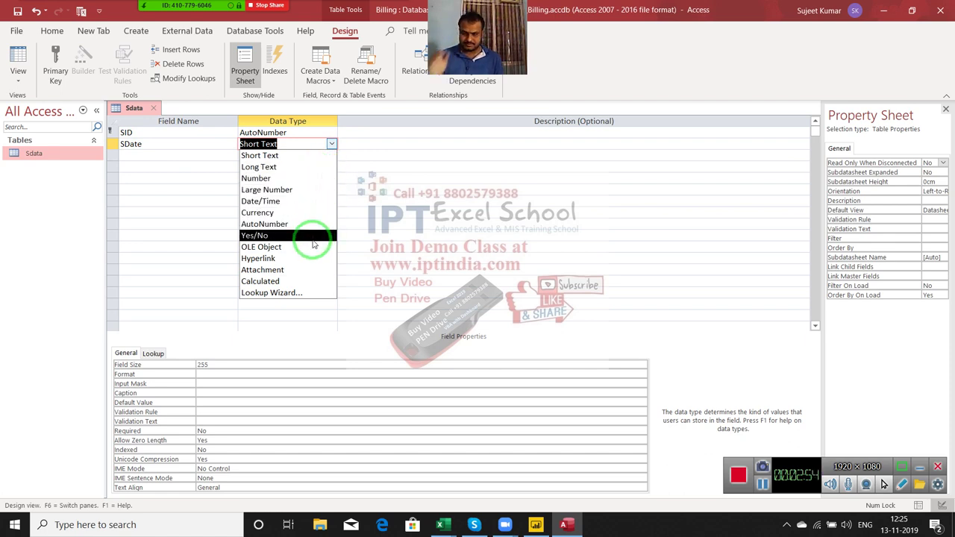
{"action": "left_click", "coordinate": [290, 208]}
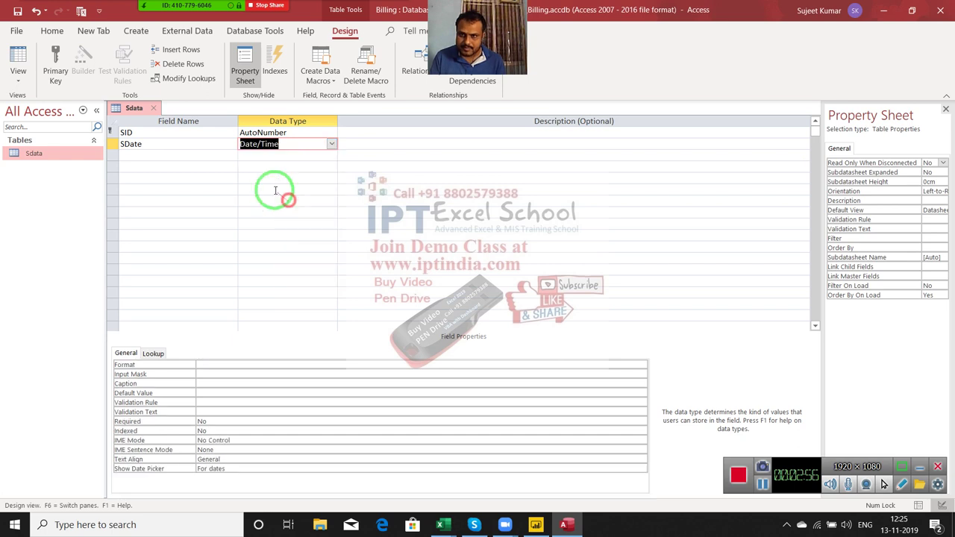
{"action": "key", "text": "Return"}
{"action": "key", "text": "Return"}
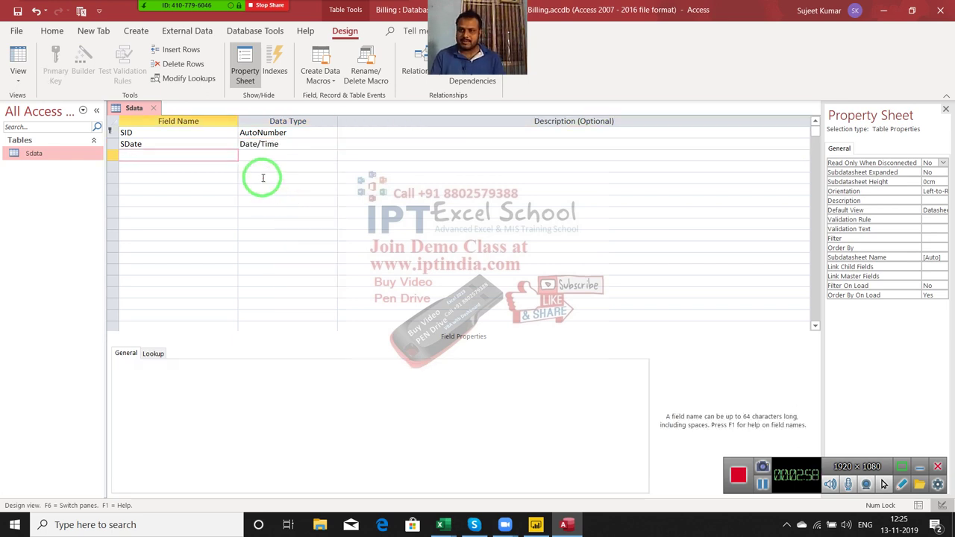
Add C_Name, Address and City as Short Text fields
{"action": "type", "text": "C"}
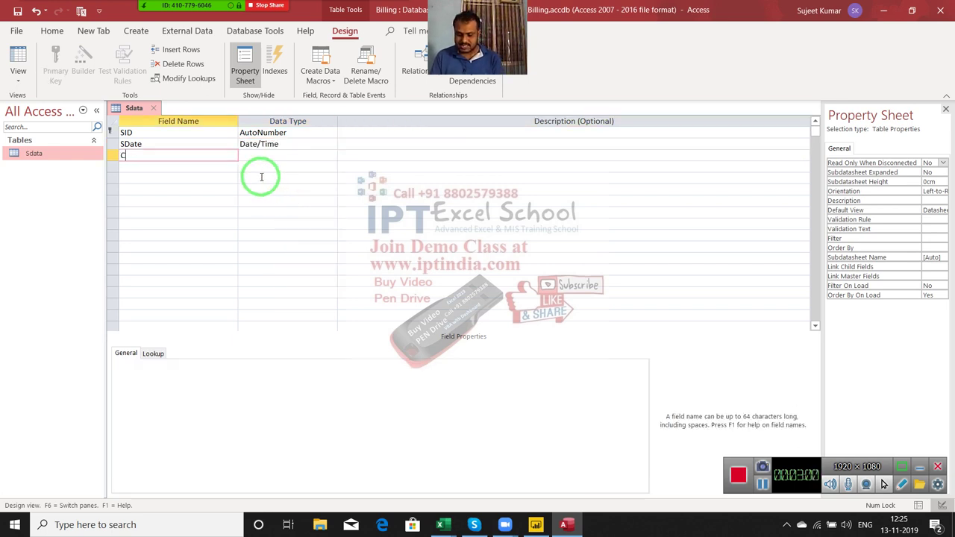
{"action": "type", "text": "_Name"}
{"action": "key", "text": "Tab"}
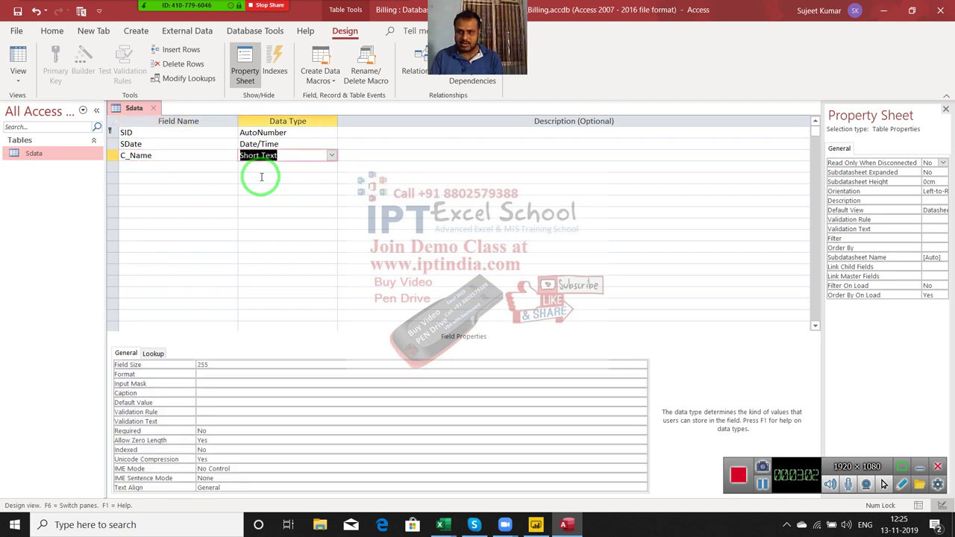
{"action": "type", "text": "number"}
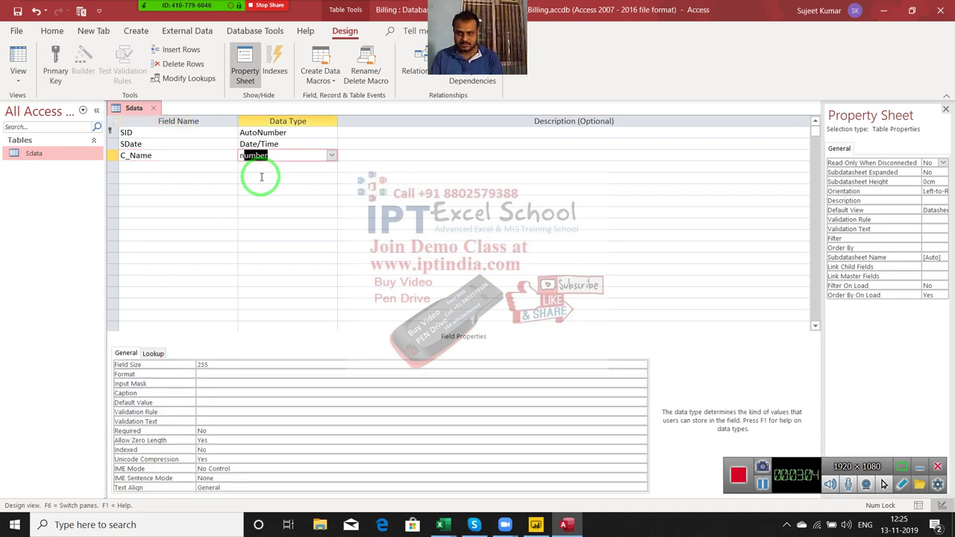
{"action": "key", "text": "BackSpace"}
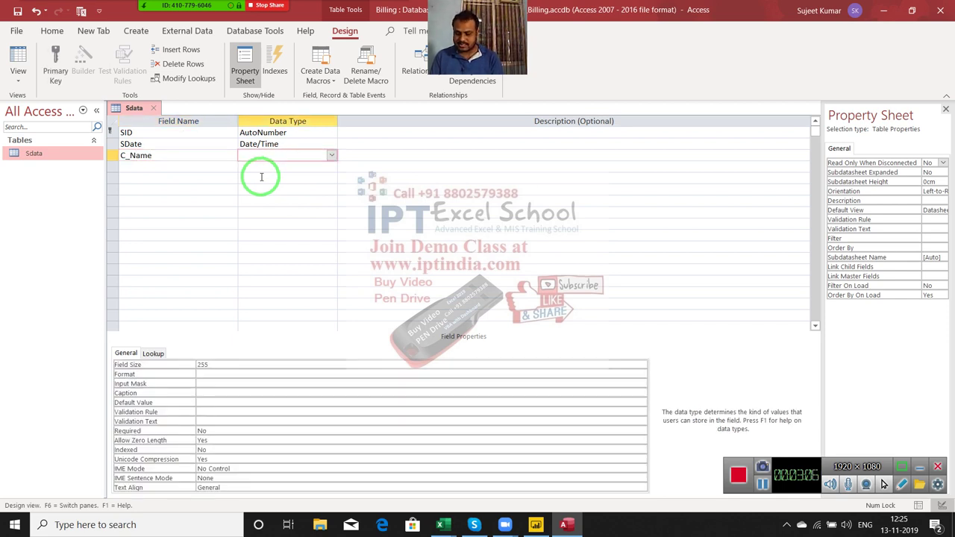
{"action": "type", "text": "short Text"}
{"action": "key", "text": "Tab"}
{"action": "key", "text": "Tab"}
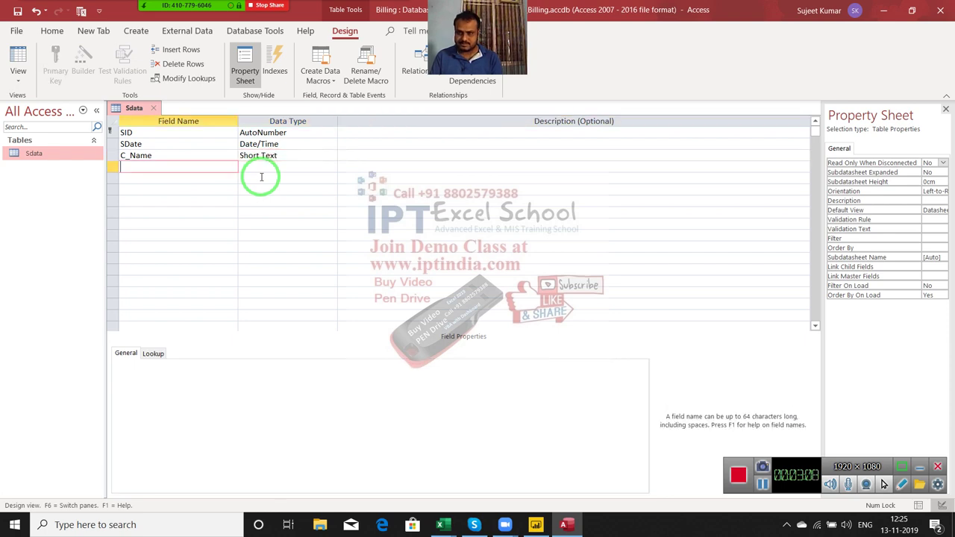
{"action": "type", "text": "Adre"}
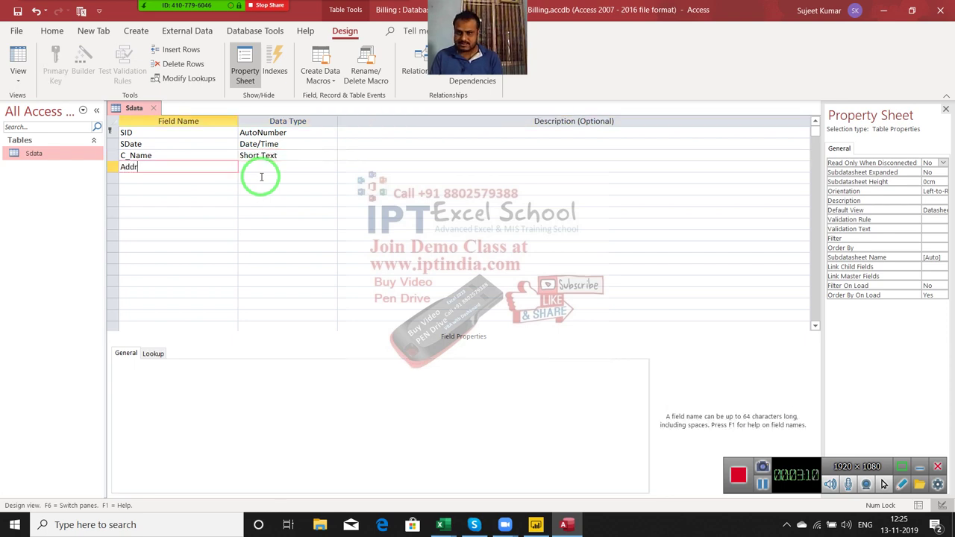
{"action": "type", "text": "s"}
{"action": "key", "text": "Tab"}
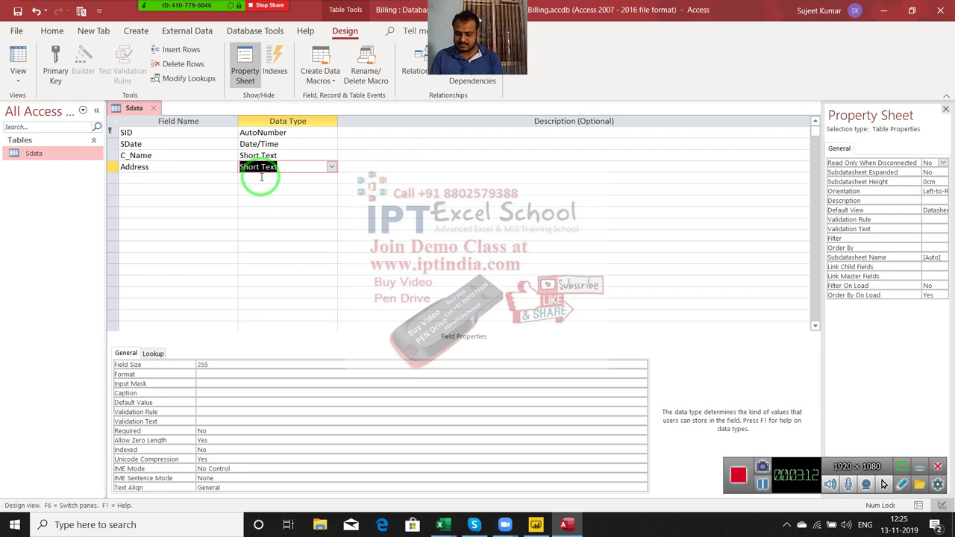
{"action": "key", "text": "Tab"}
{"action": "key", "text": "Tab"}
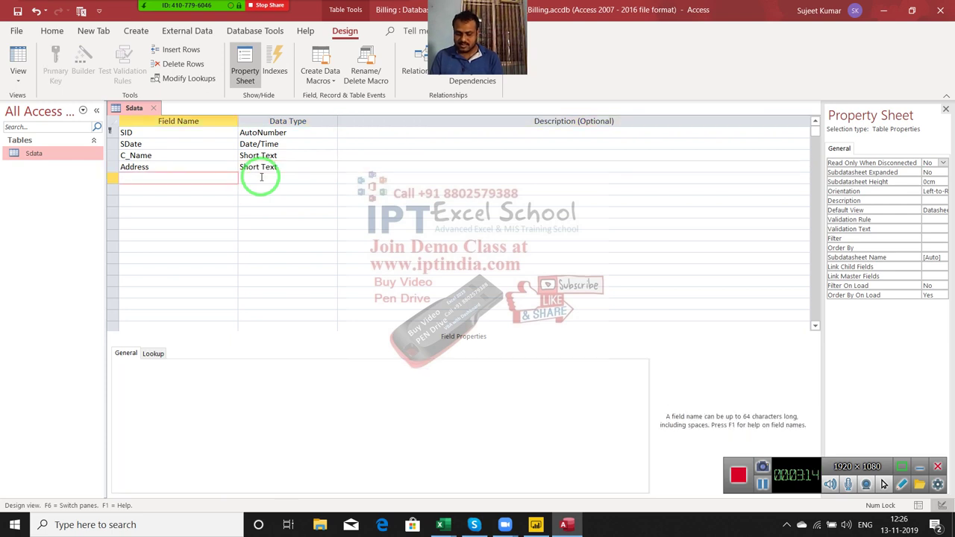
{"action": "type", "text": "City"}
{"action": "key", "text": "Tab"}
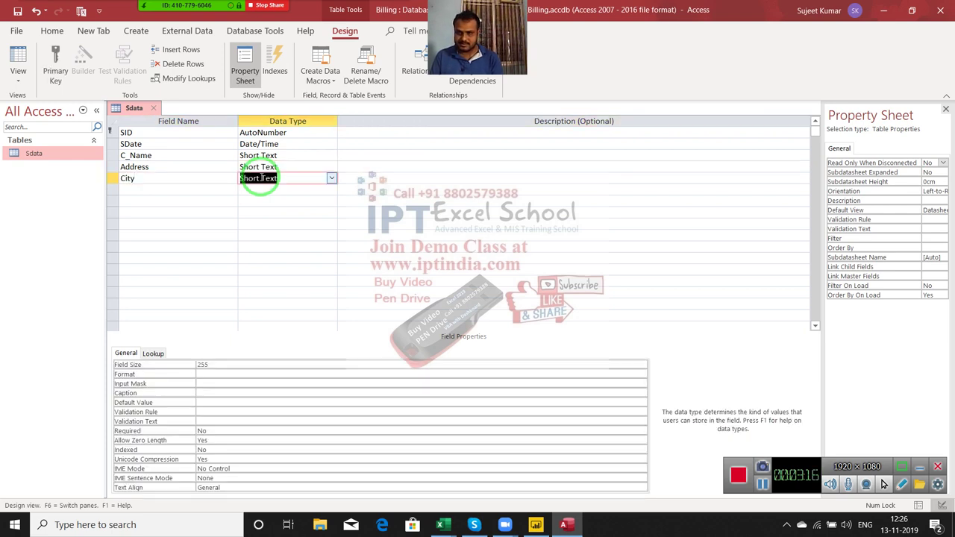
{"action": "key", "text": "Tab"}
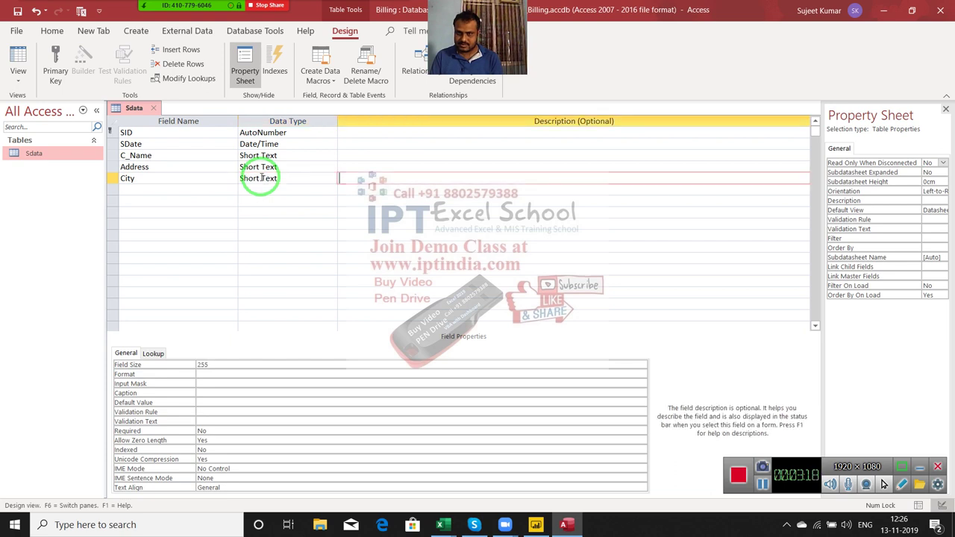
{"action": "key", "text": "Tab"}
{"action": "type", "text": "PIN"}
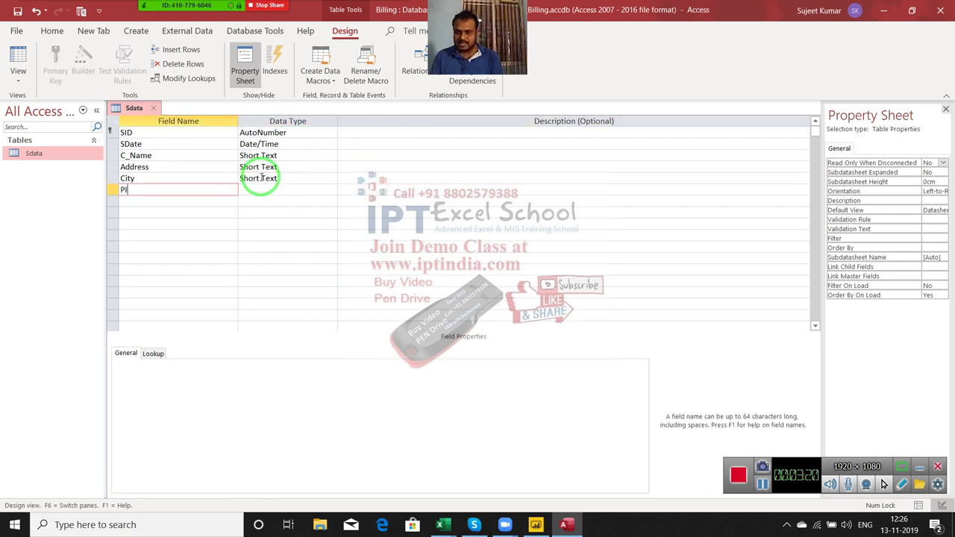
Add a PIN field with the Number data type
{"action": "key", "text": "Tab"}
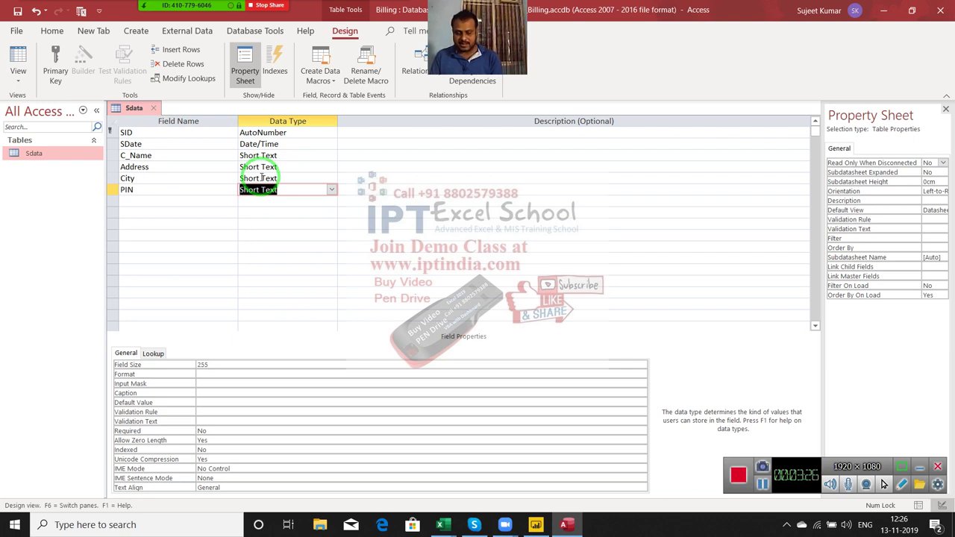
{"action": "type", "text": "number"}
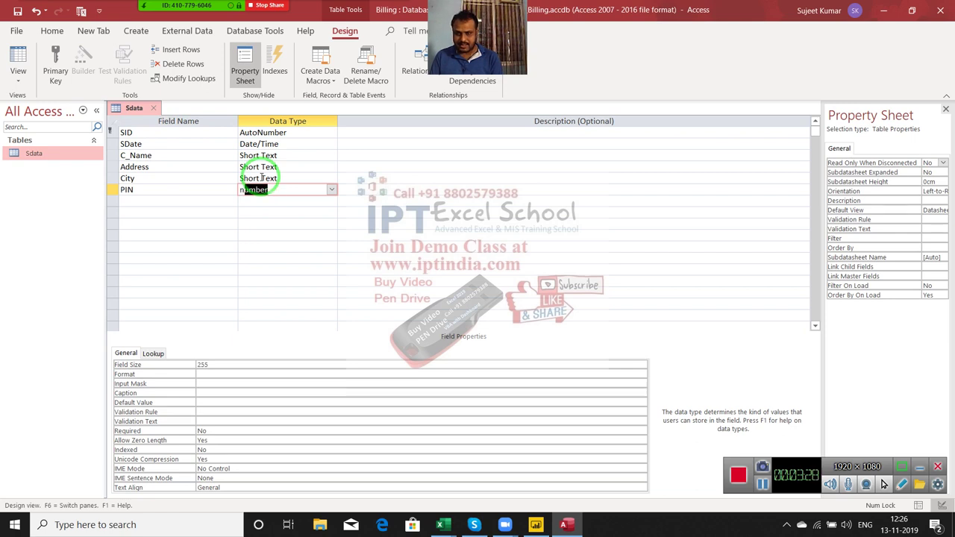
{"action": "key", "text": "Tab"}
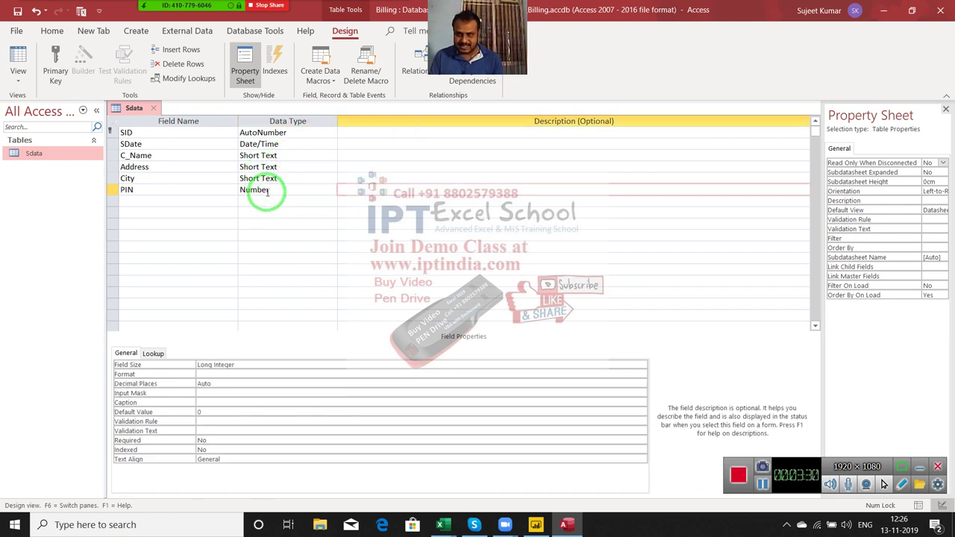
{"action": "left_click", "coordinate": [263, 191]}
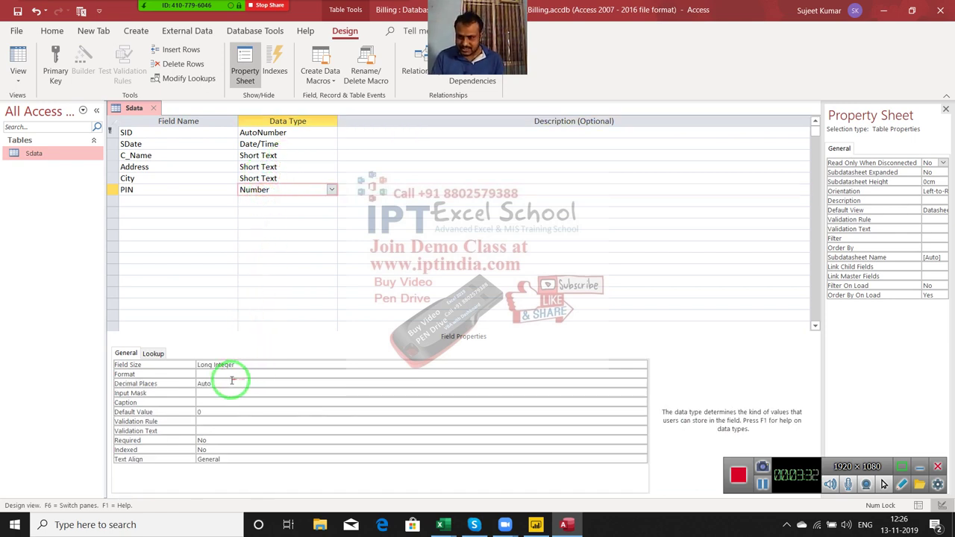
Give PIN the validation rule Len([pin])=6 with message 'Please Enter PIN Number in 6 Digit'
{"action": "left_click", "coordinate": [131, 403]}
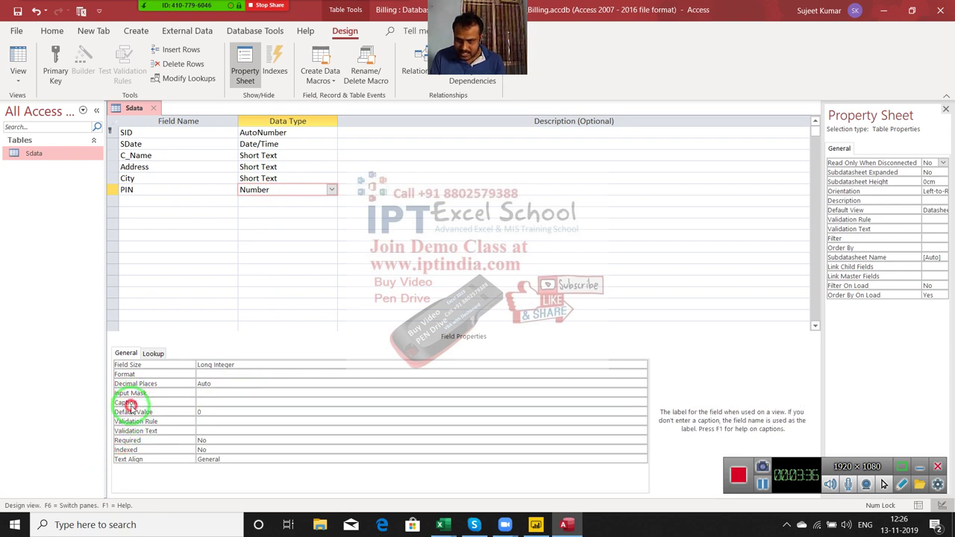
{"action": "left_click", "coordinate": [146, 423]}
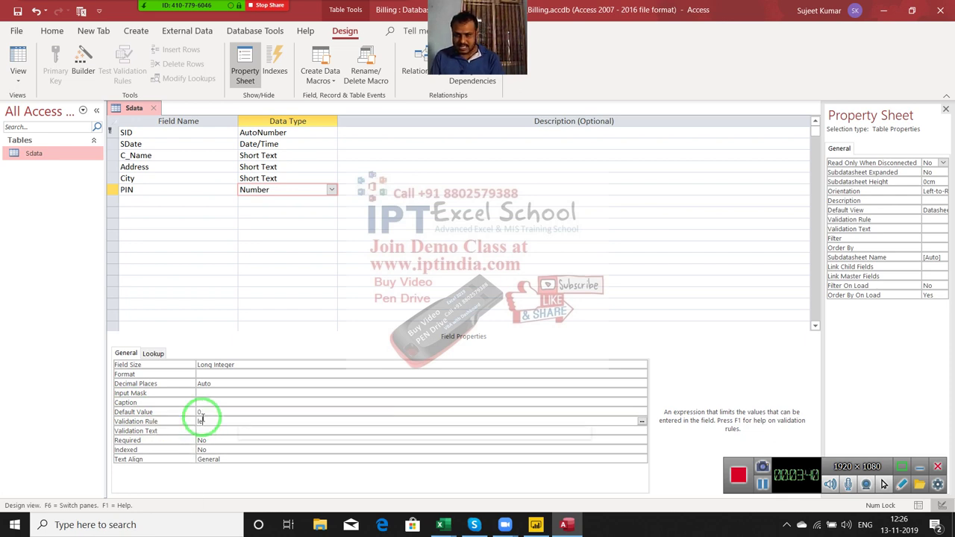
{"action": "type", "text": "len("}
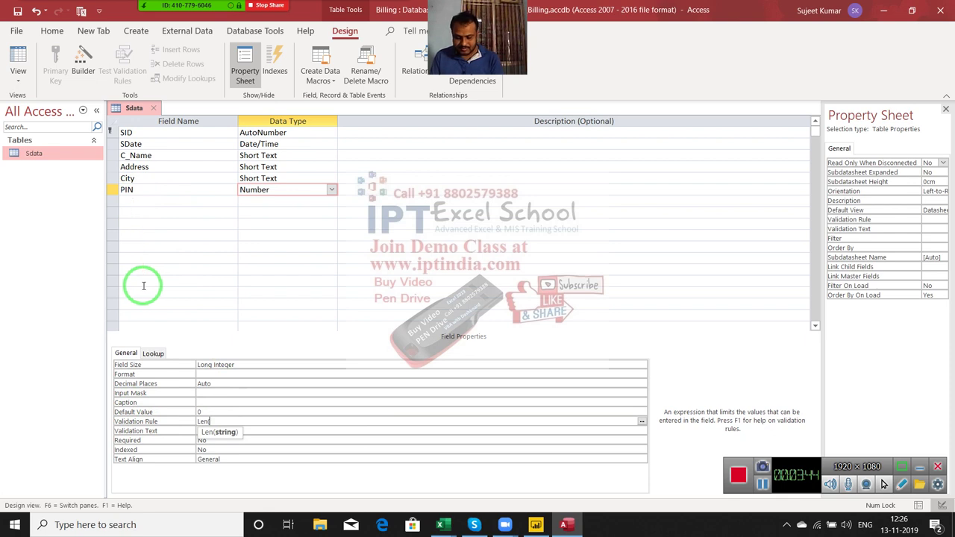
{"action": "type", "text": "pi"}
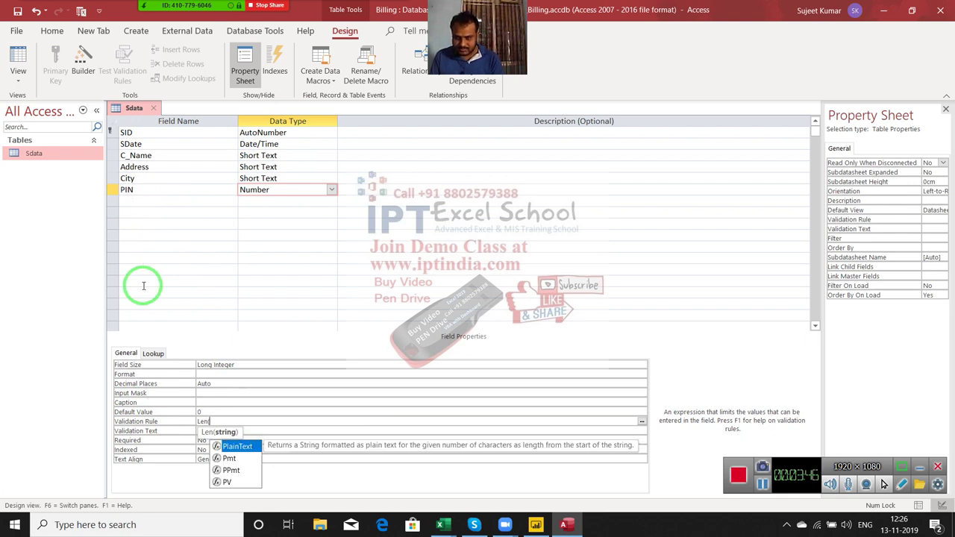
{"action": "key", "text": "BackSpace"}
{"action": "type", "text": "[pin"}
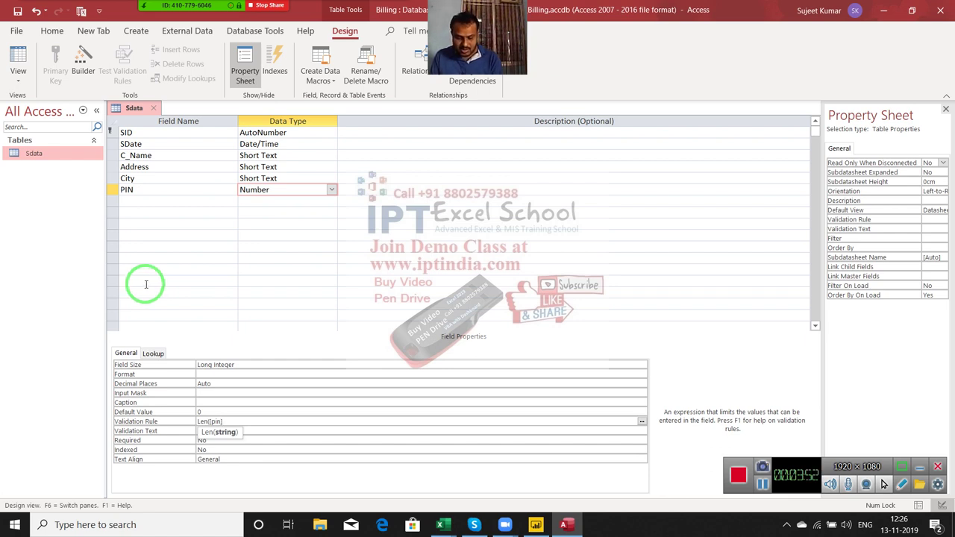
{"action": "type", "text": ")=6"}
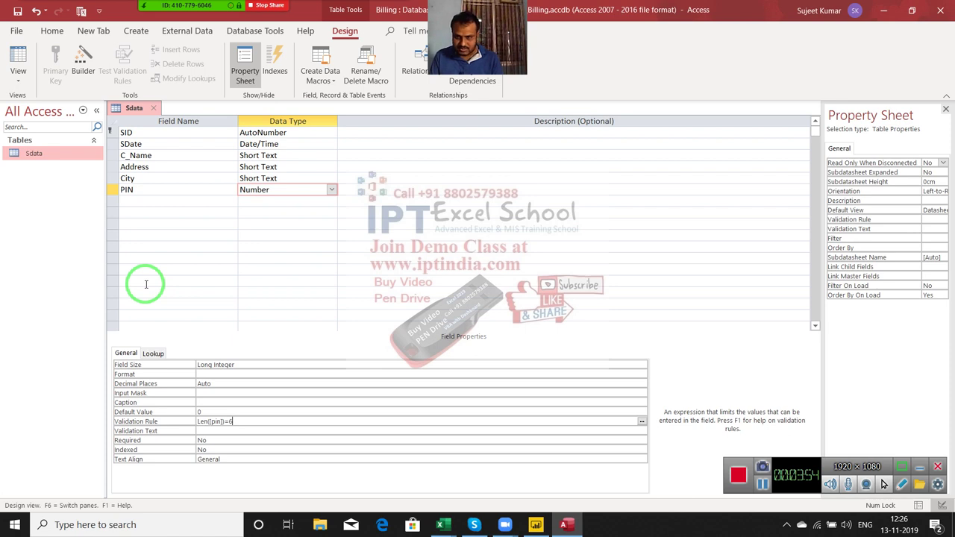
{"action": "key", "text": "Return"}
{"action": "type", "text": "Please E"}
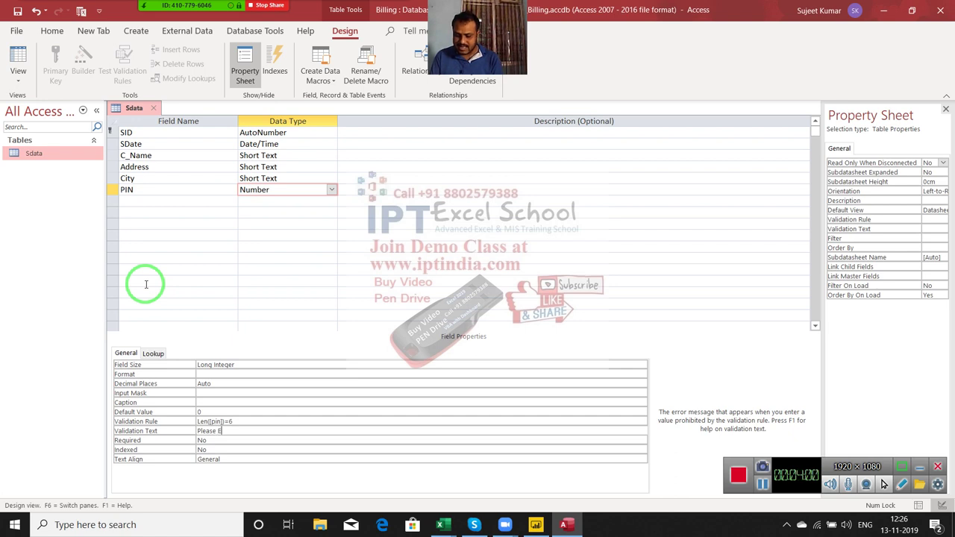
{"action": "type", "text": "nter PIN Number in 6"}
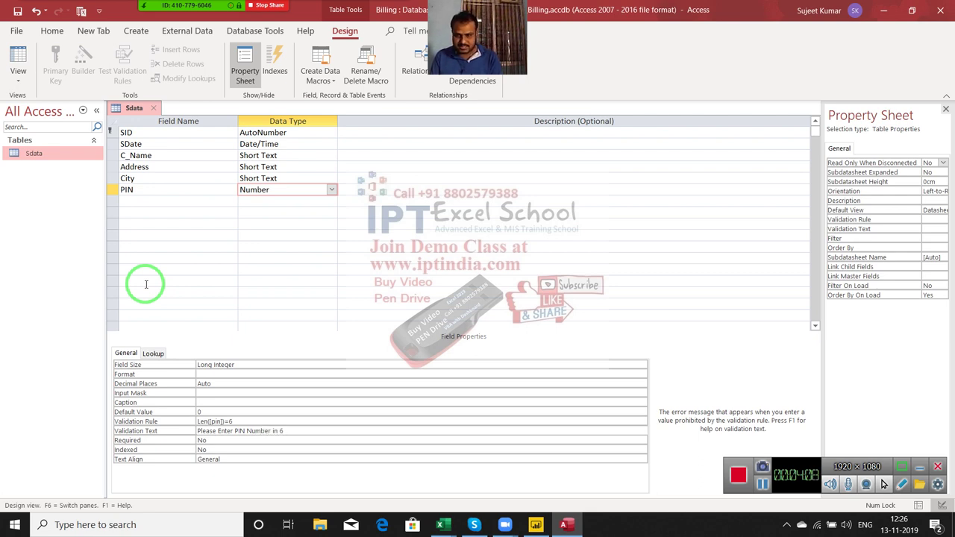
{"action": "type", "text": "it"}
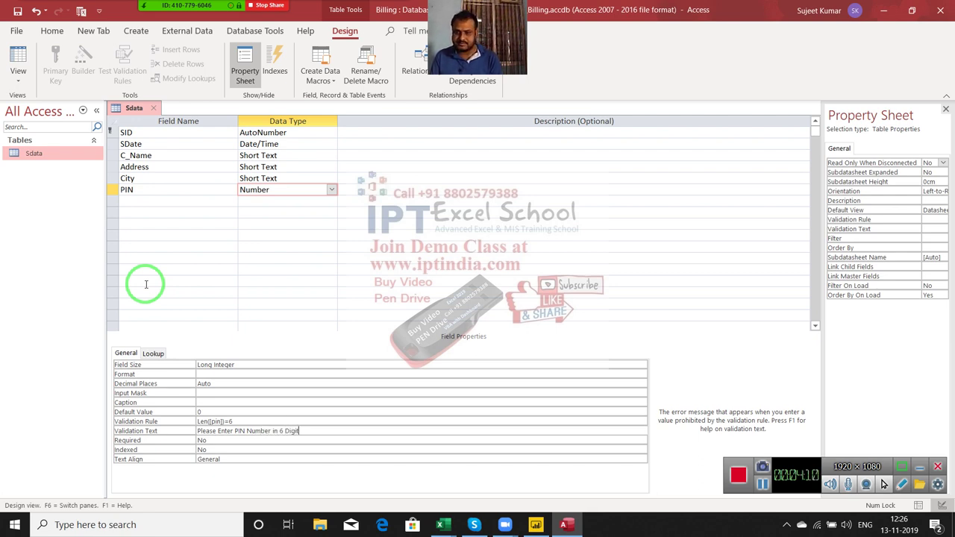
{"action": "key", "text": "Return"}
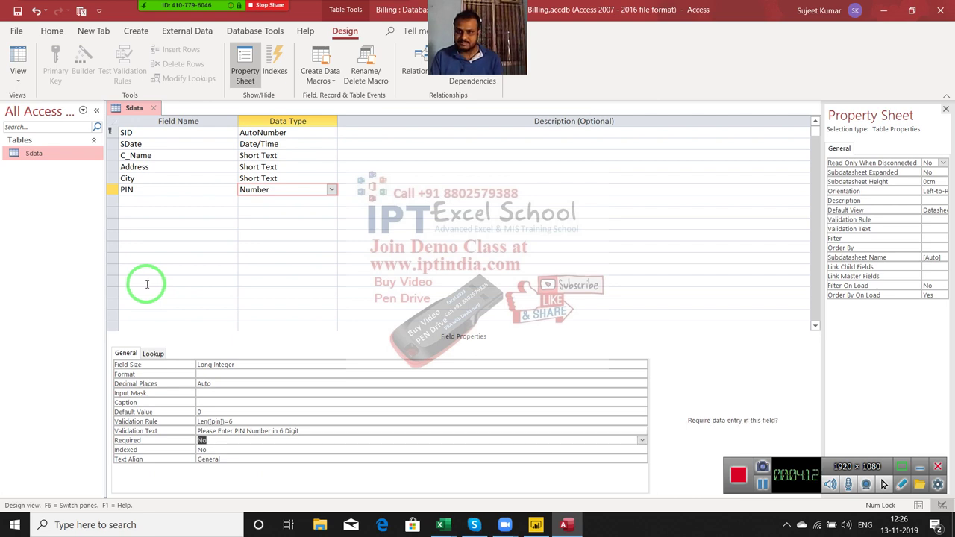
{"action": "left_click", "coordinate": [159, 204]}
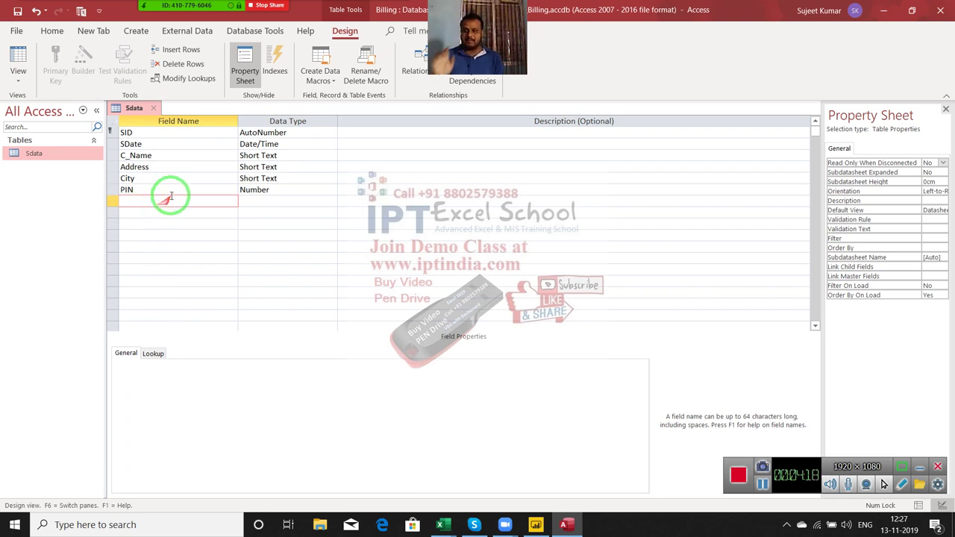
Add a Mobile field of Number type below PIN
{"action": "left_click", "coordinate": [197, 164]}
{"action": "left_click", "coordinate": [199, 155]}
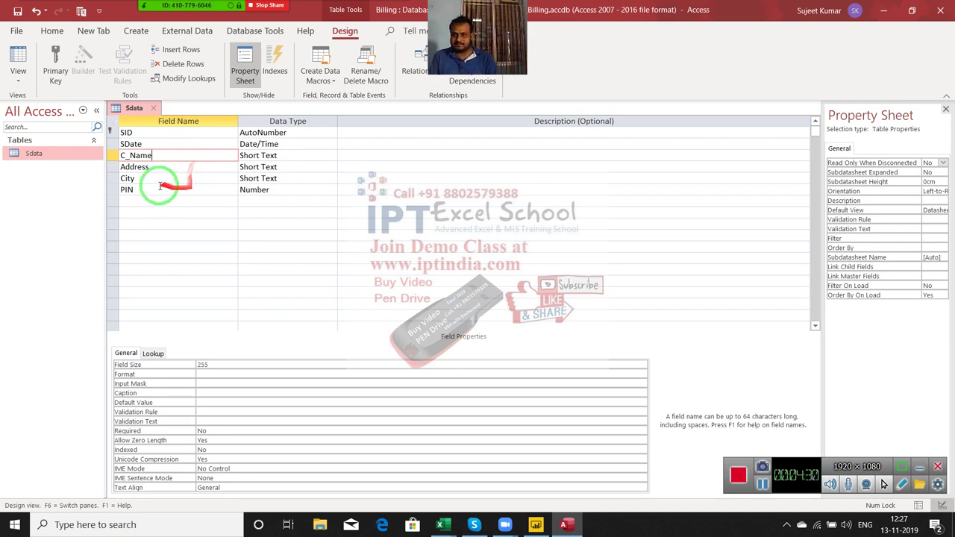
{"action": "left_click", "coordinate": [127, 202]}
{"action": "type", "text": "Mobile"}
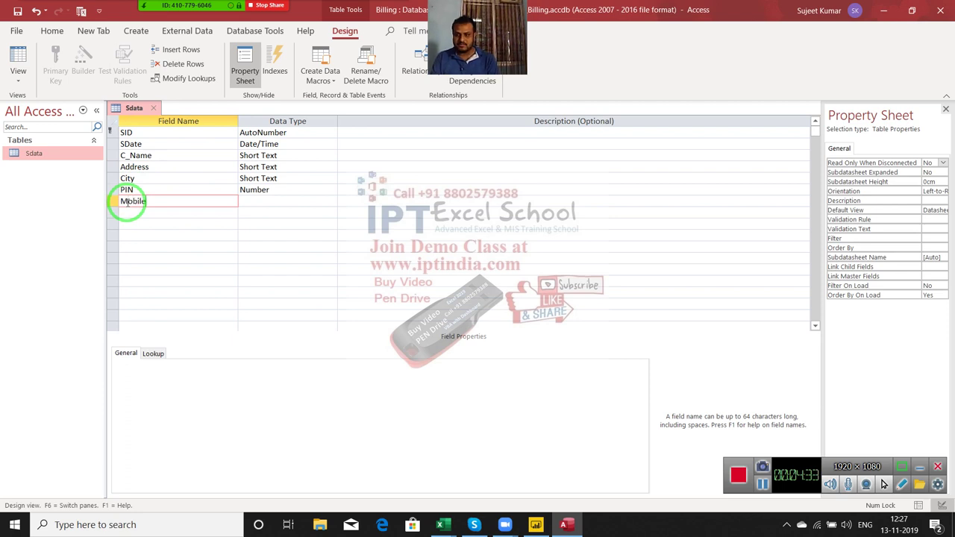
{"action": "key", "text": "Tab"}
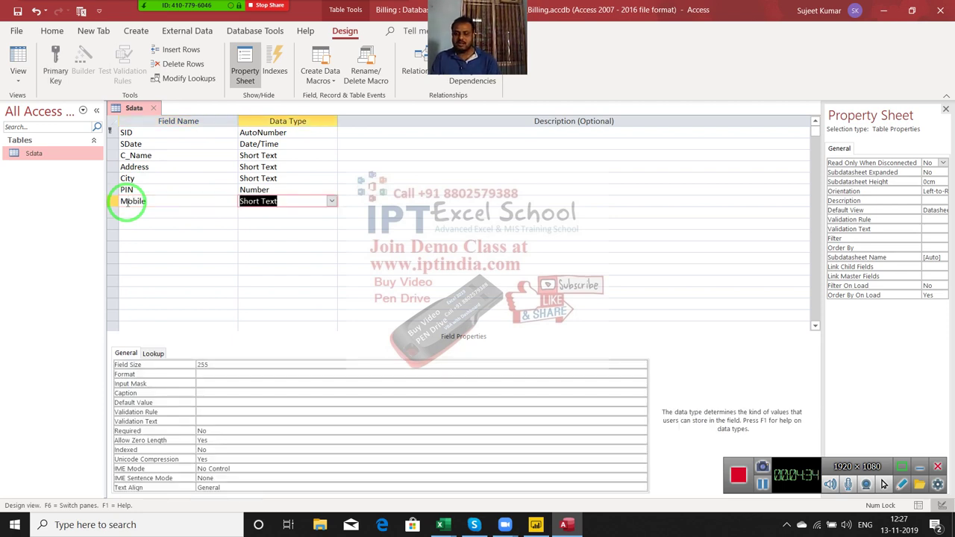
{"action": "type", "text": "number"}
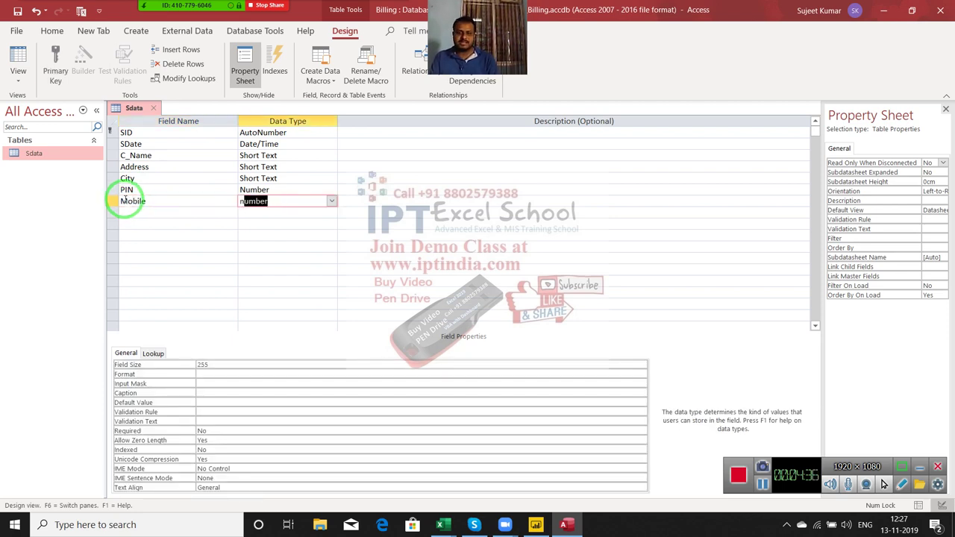
{"action": "key", "text": "Tab"}
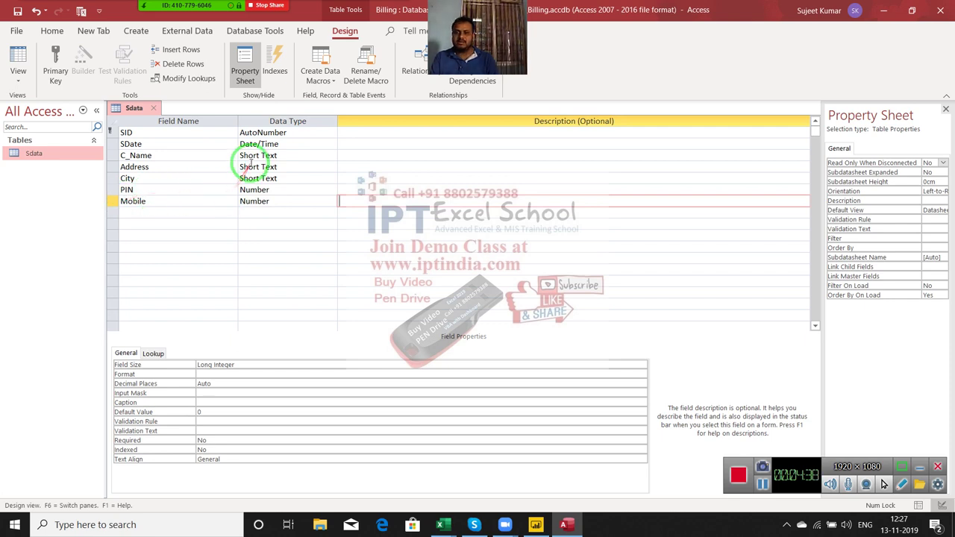
{"action": "left_click", "coordinate": [254, 155]}
Make C_Name a Long Text field with default value CASH
{"action": "type", "text": "l"}
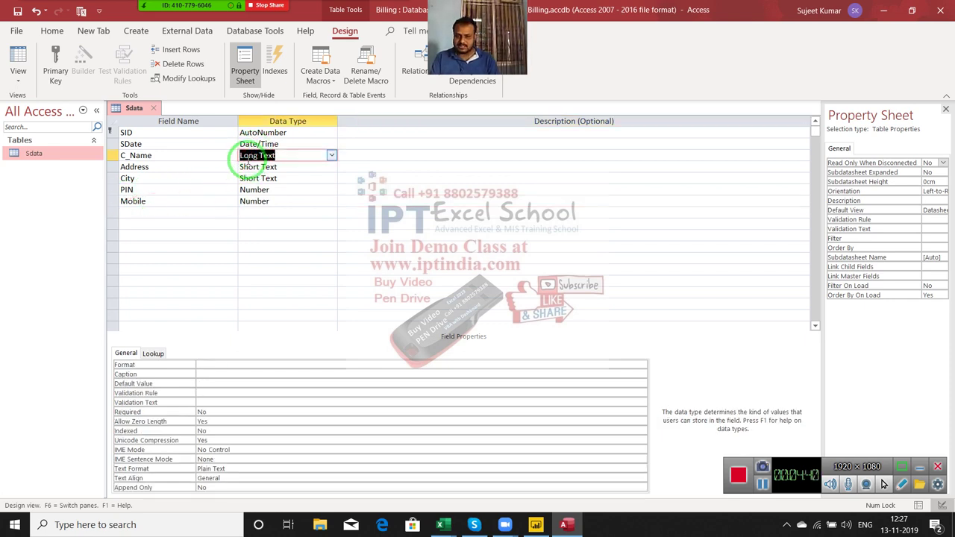
{"action": "left_click", "coordinate": [218, 385]}
{"action": "type", "text": "CASH"}
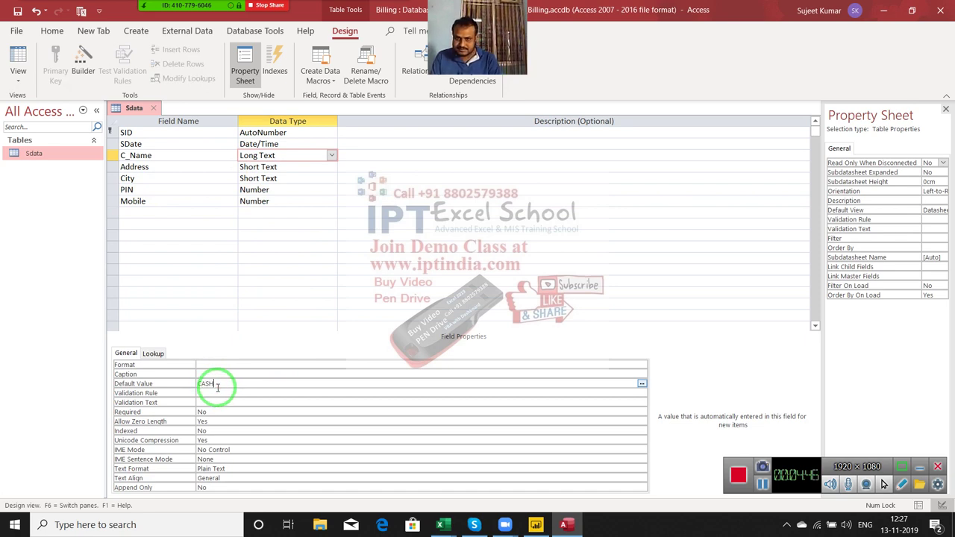
{"action": "key", "text": "Return"}
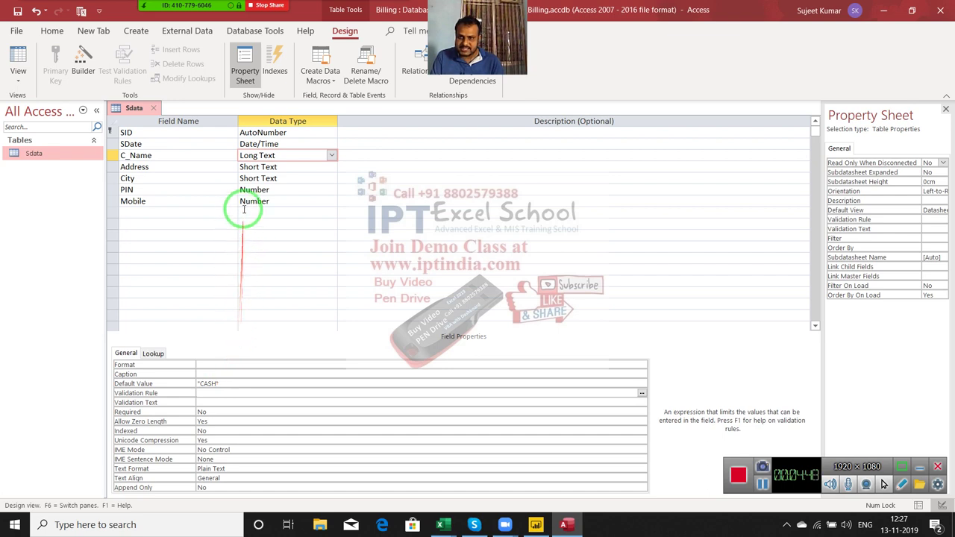
Set the default value of Address and City to CASH
{"action": "left_click", "coordinate": [244, 167]}
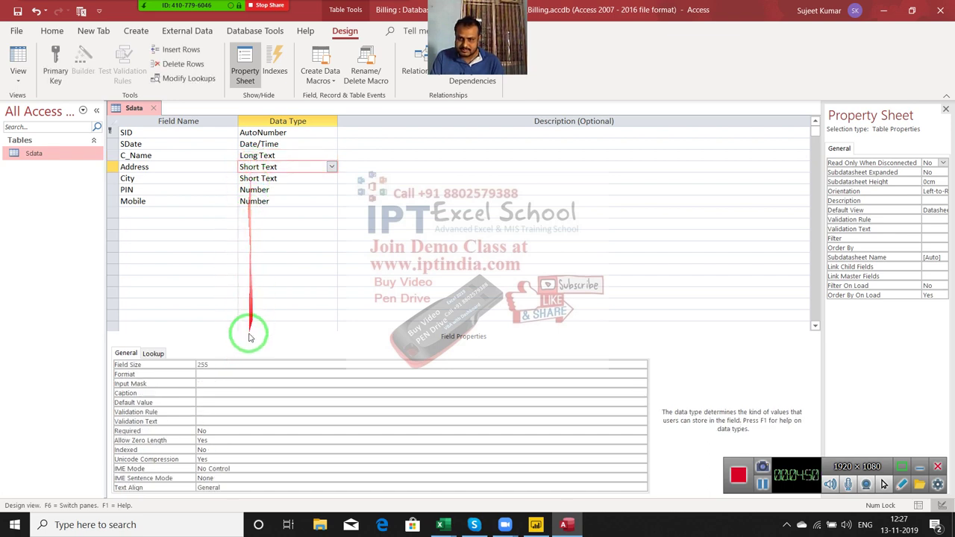
{"action": "left_click", "coordinate": [220, 391]}
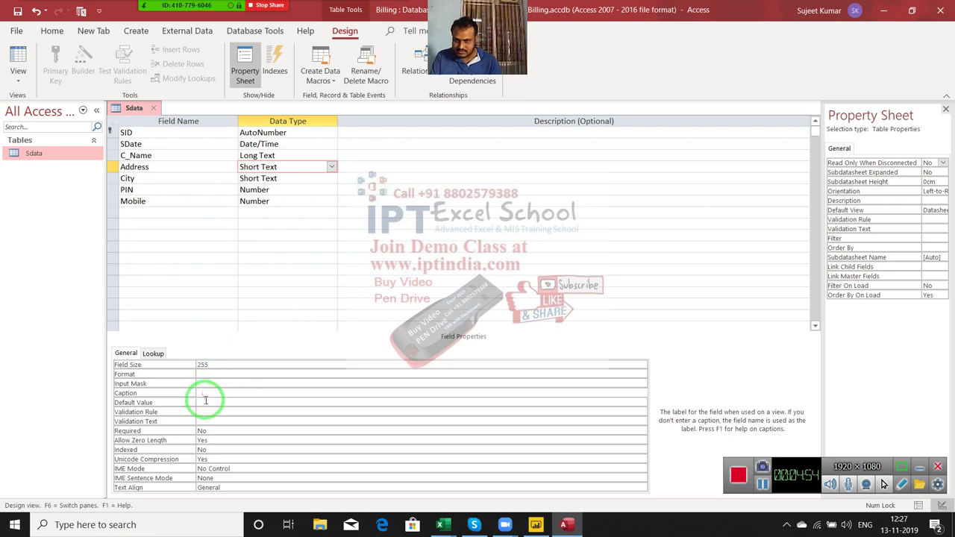
{"action": "left_click", "coordinate": [209, 403]}
{"action": "type", "text": "CASH"}
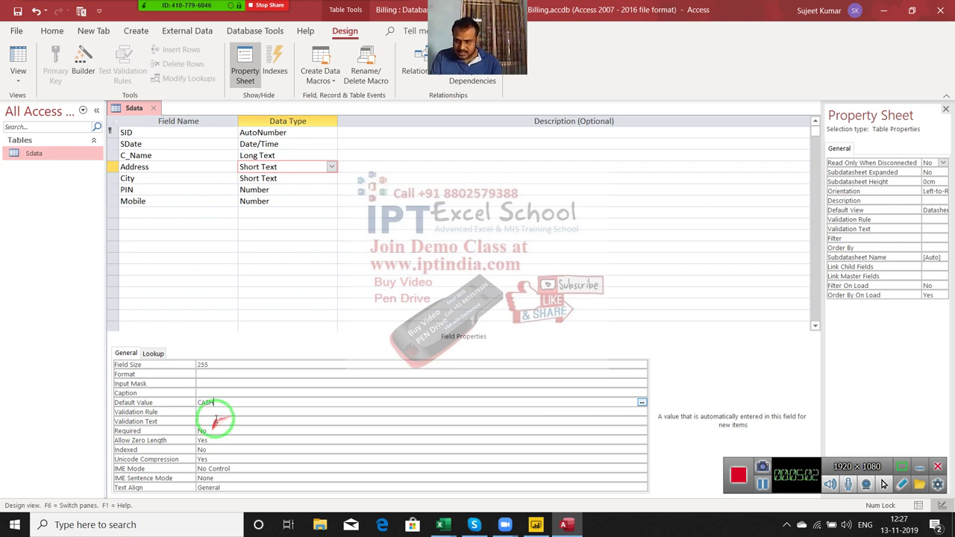
{"action": "left_click", "coordinate": [215, 411]}
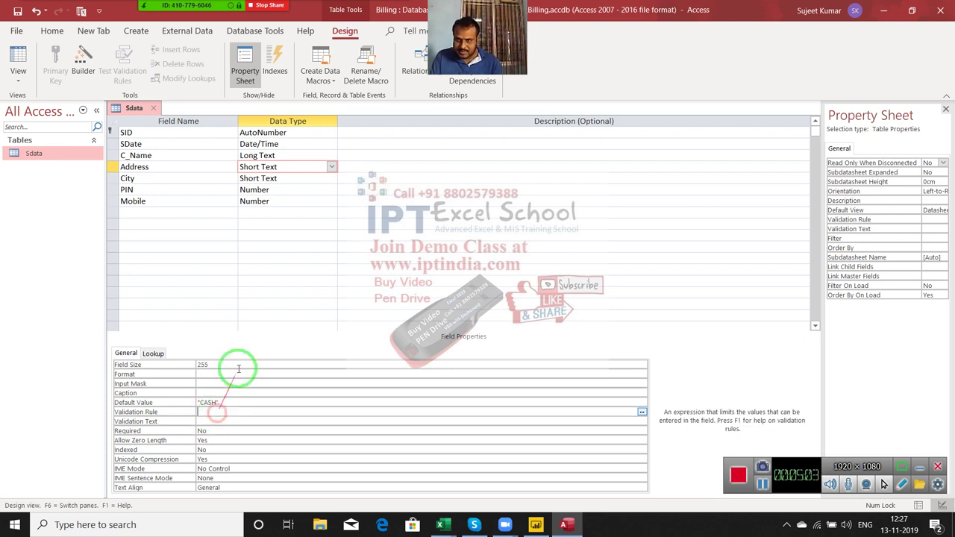
{"action": "left_click", "coordinate": [268, 179]}
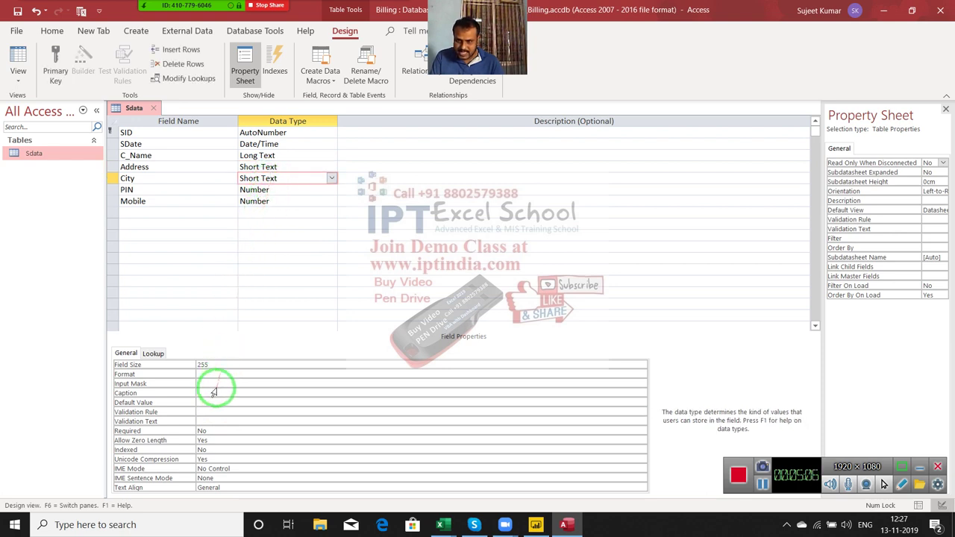
{"action": "left_click", "coordinate": [240, 402]}
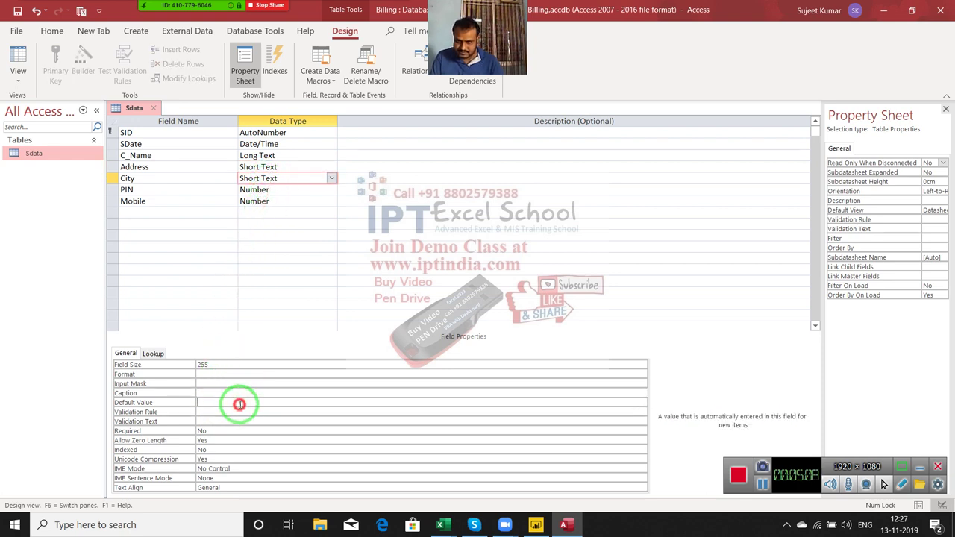
{"action": "type", "text": "CASH"}
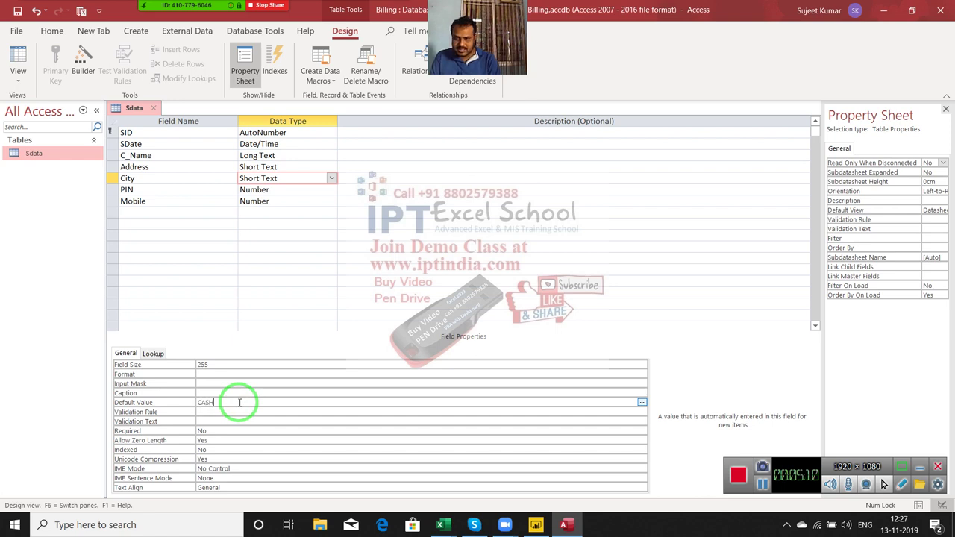
{"action": "left_click", "coordinate": [250, 190]}
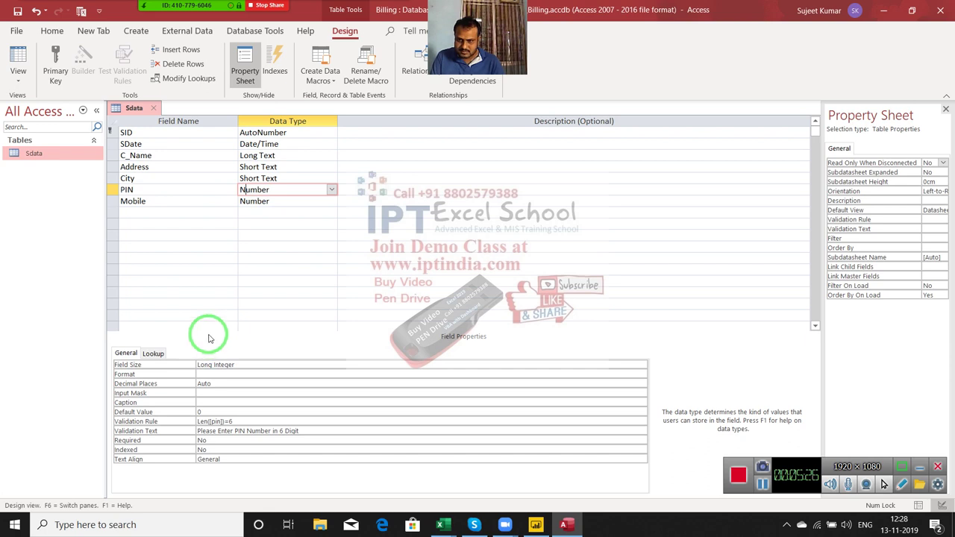
Enter and then clear a PID row below Mobile, and show the Create ribbon commands
{"action": "left_click", "coordinate": [229, 214]}
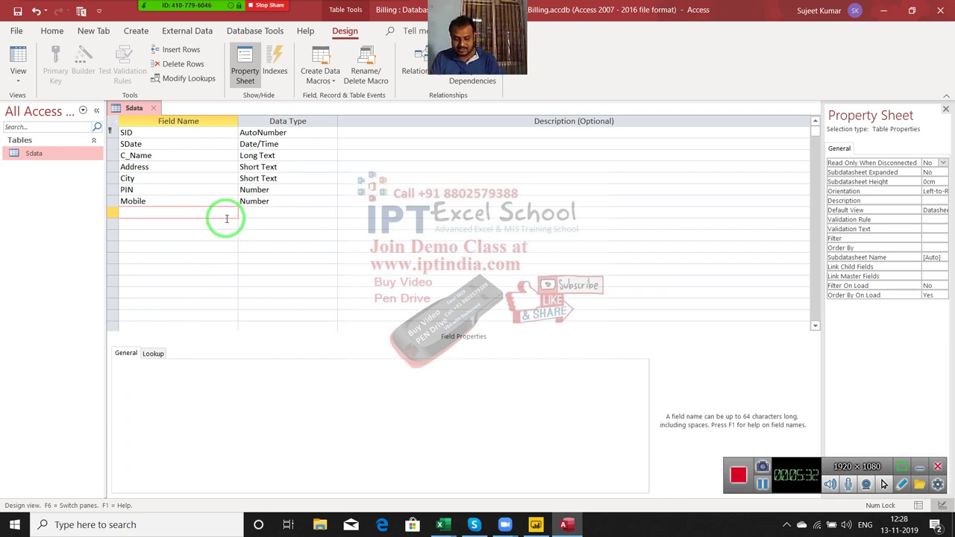
{"action": "type", "text": "PID"}
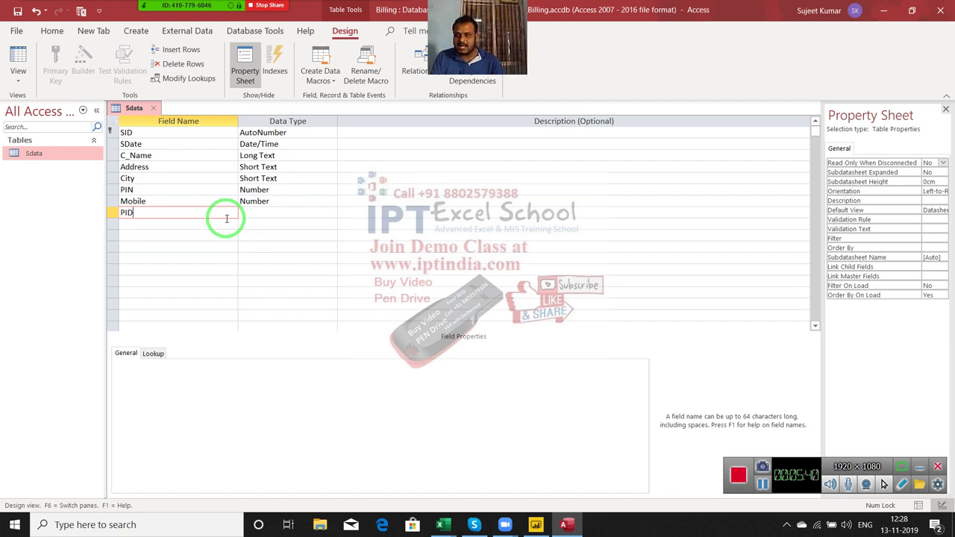
{"action": "key", "text": "BackSpace"}
{"action": "key", "text": "BackSpace"}
{"action": "key", "text": "BackSpace"}
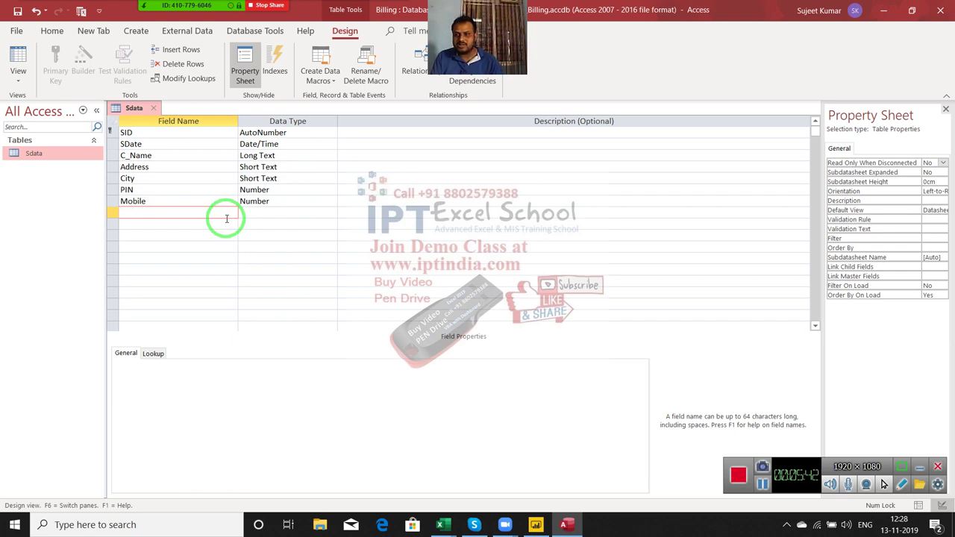
{"action": "right_click", "coordinate": [82, 158]}
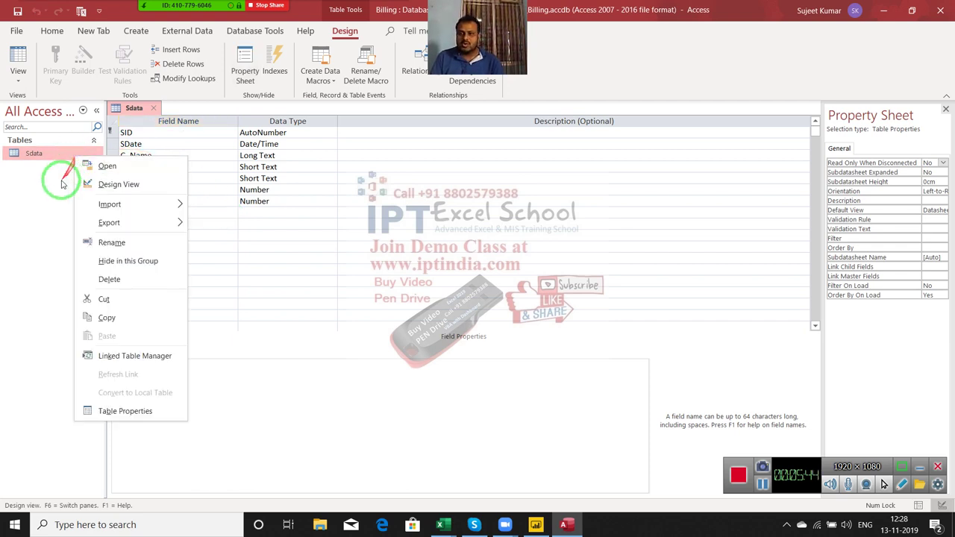
{"action": "left_click", "coordinate": [53, 184]}
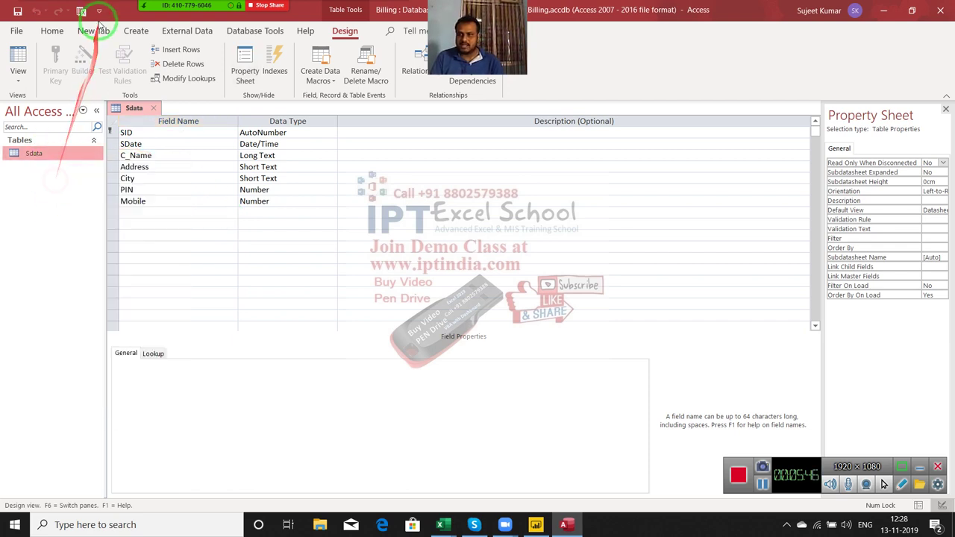
{"action": "left_click", "coordinate": [136, 32]}
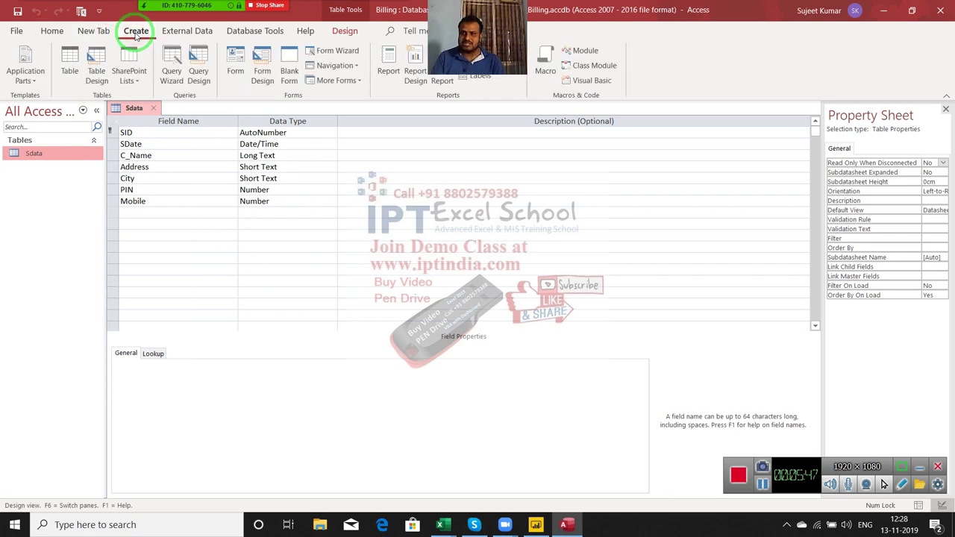
Create a new blank table, save it as Product and open it in Design View
{"action": "left_click", "coordinate": [77, 81]}
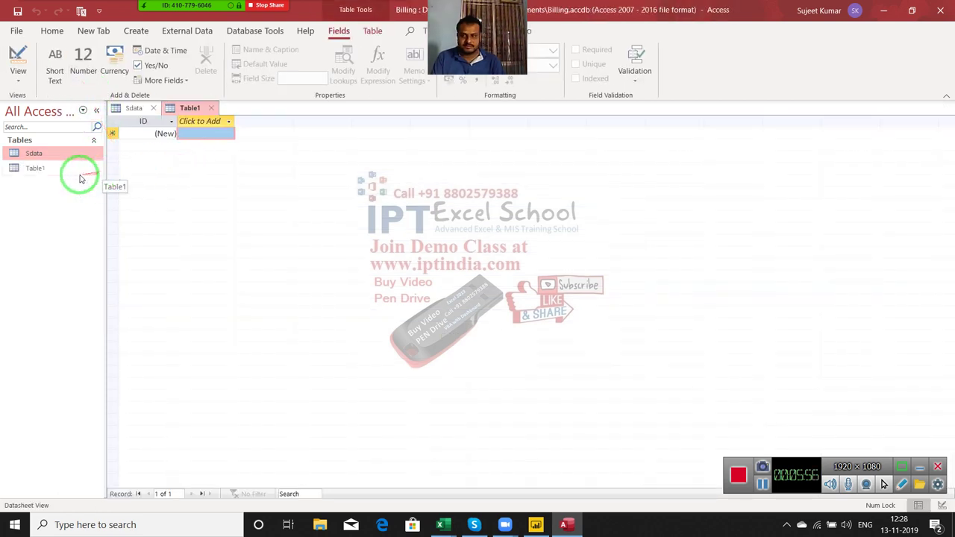
{"action": "left_click", "coordinate": [74, 170]}
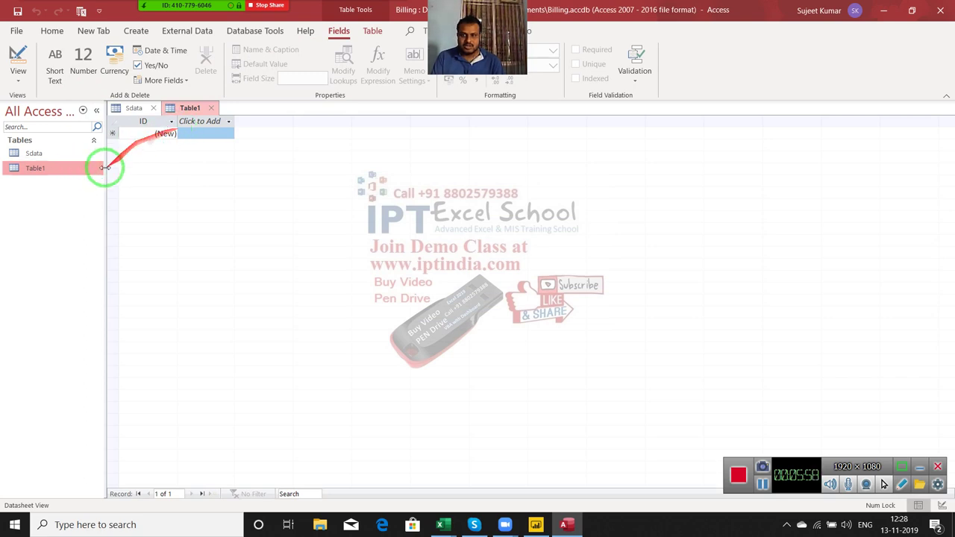
{"action": "right_click", "coordinate": [82, 170]}
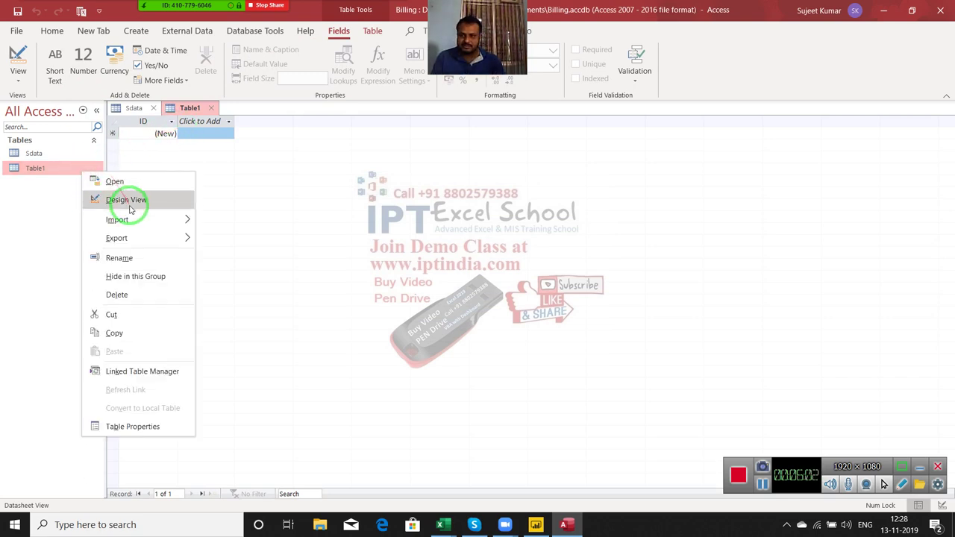
{"action": "left_click", "coordinate": [126, 199]}
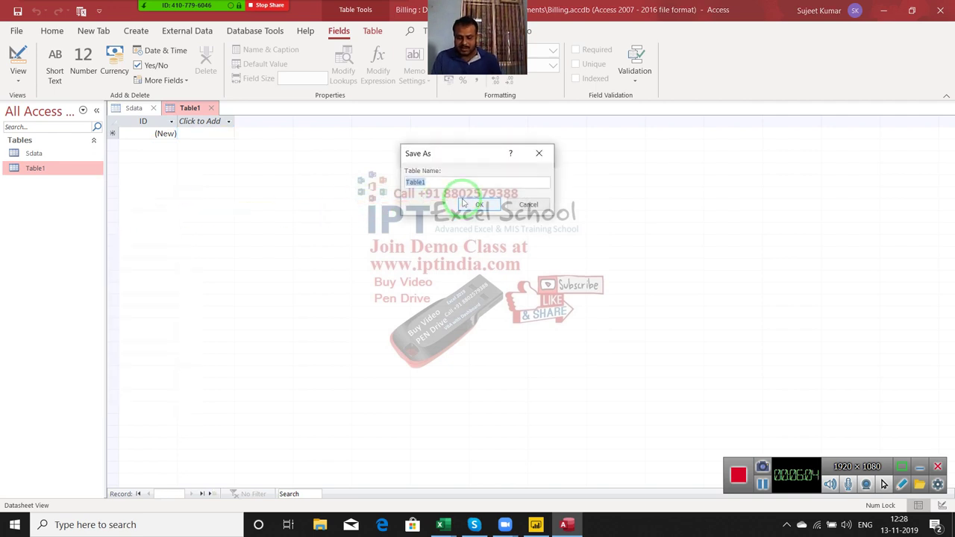
{"action": "type", "text": "Prod"}
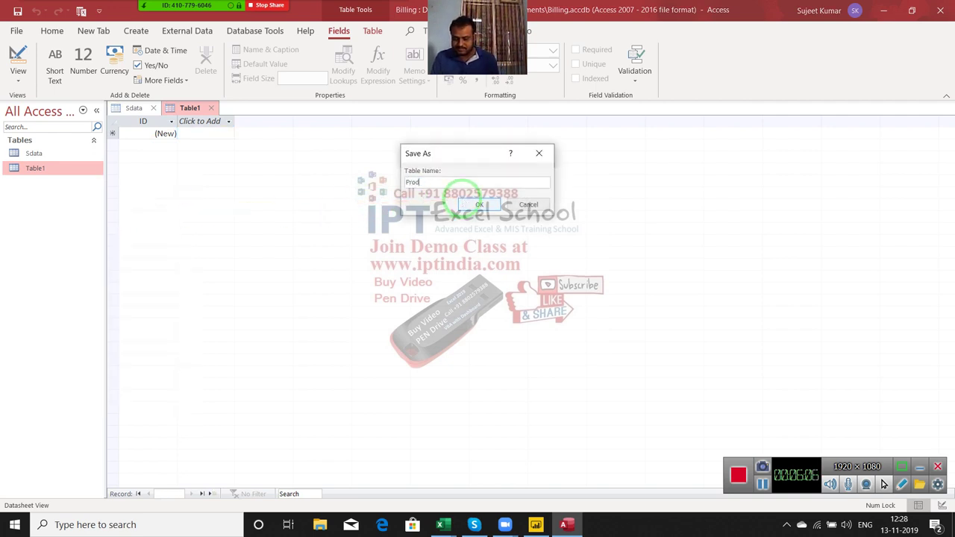
{"action": "type", "text": "t"}
{"action": "key", "text": "Return"}
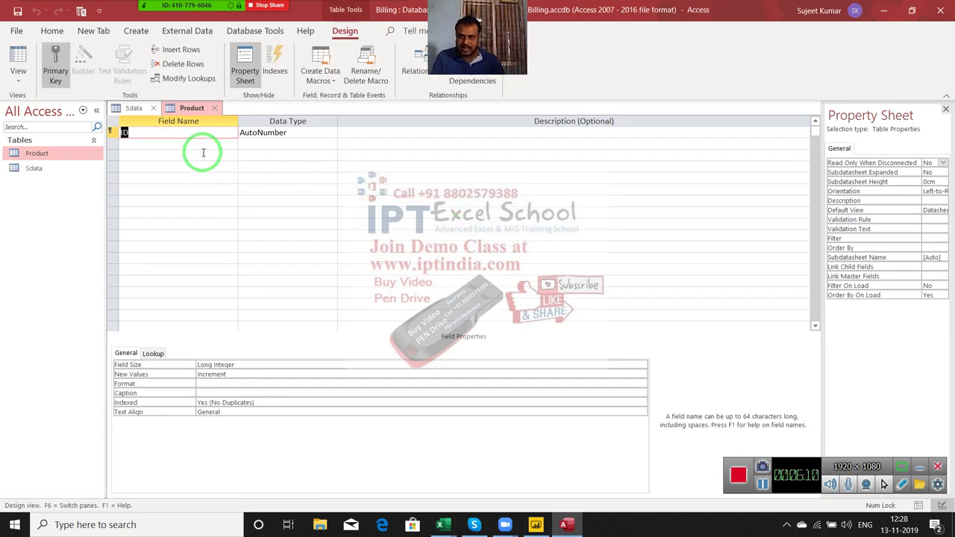
Rename ID to PID, then add PName as Short Text and MRP and SPrice as Number
{"action": "type", "text": "P"}
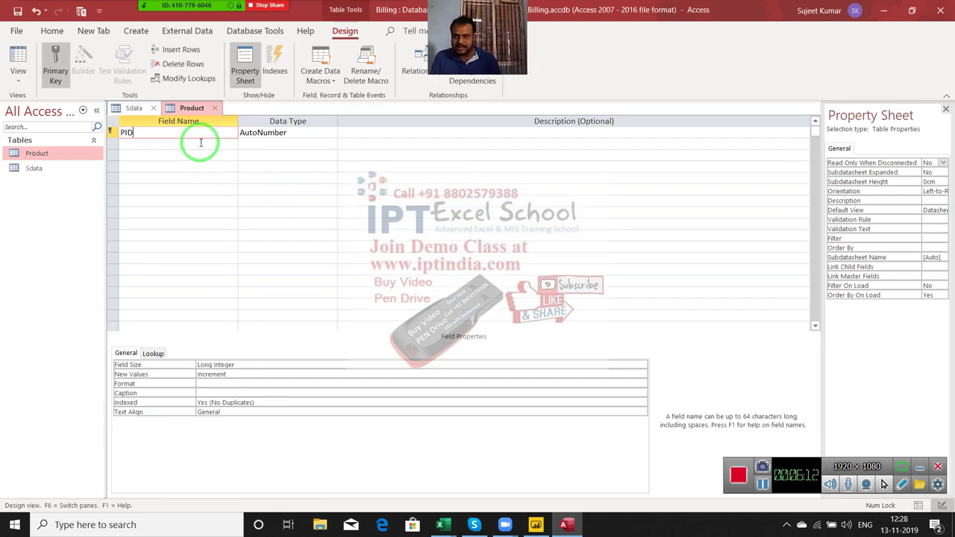
{"action": "key", "text": "Tab"}
{"action": "key", "text": "Tab"}
{"action": "key", "text": "Tab"}
{"action": "type", "text": "PN"}
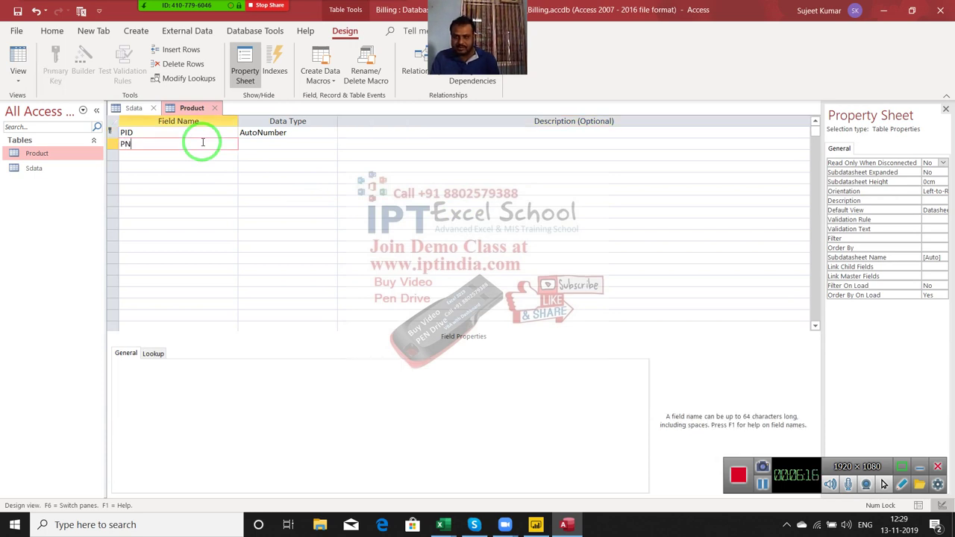
{"action": "type", "text": "ame"}
{"action": "key", "text": "Tab"}
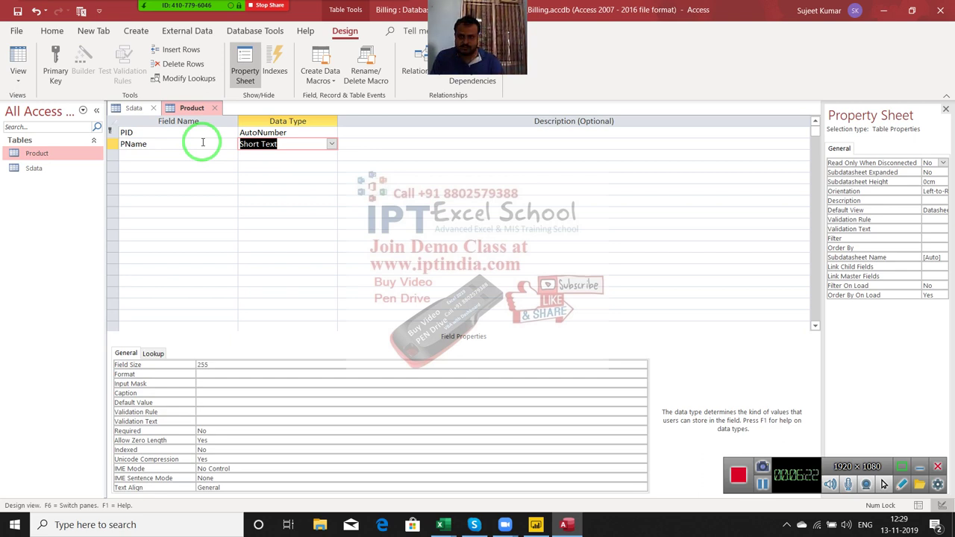
{"action": "key", "text": "Tab"}
{"action": "key", "text": "Tab"}
{"action": "type", "text": "MRP"}
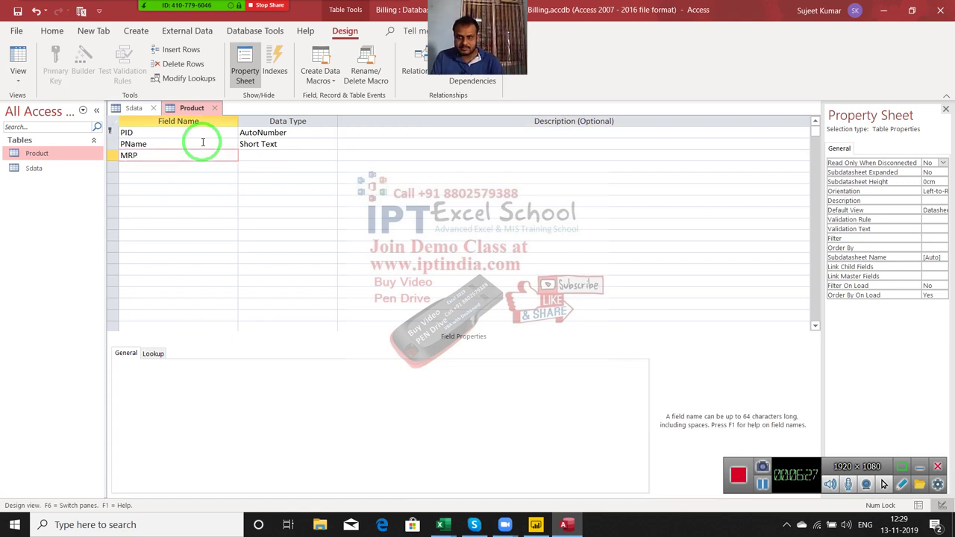
{"action": "key", "text": "Tab"}
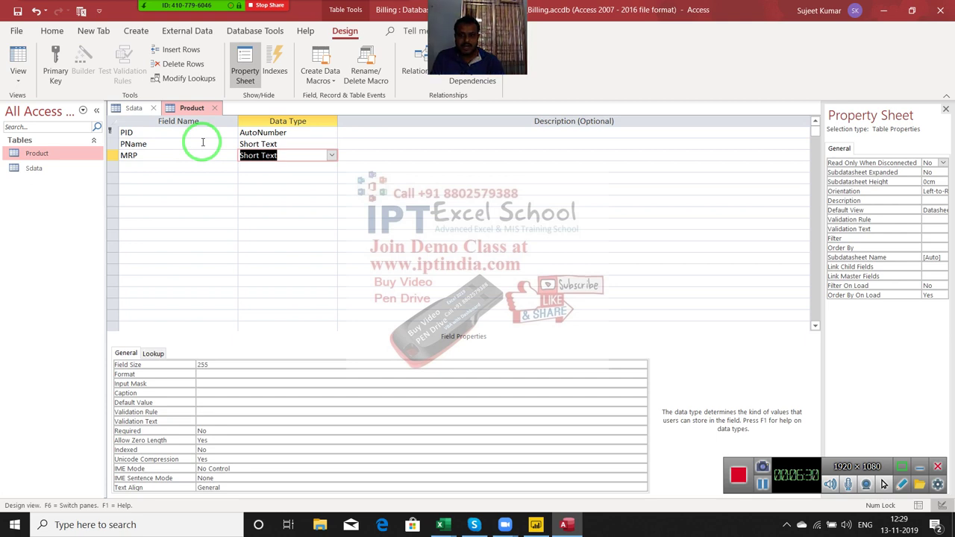
{"action": "type", "text": "number"}
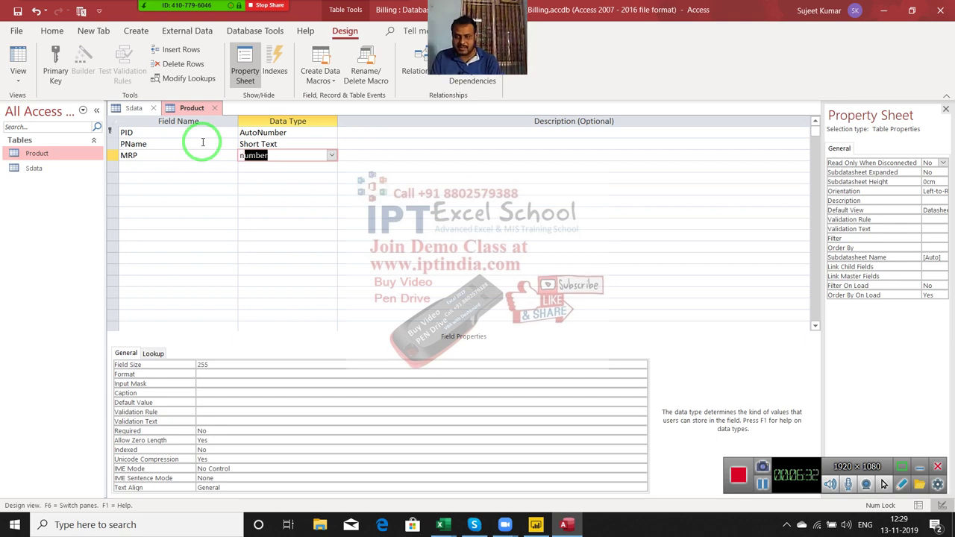
{"action": "key", "text": "Tab"}
{"action": "key", "text": "Tab"}
{"action": "type", "text": "SPrice"}
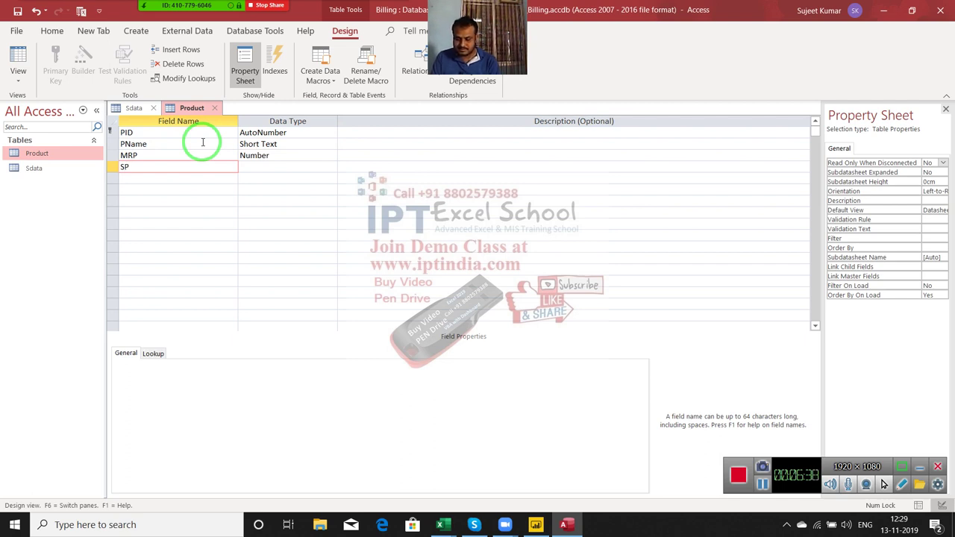
{"action": "key", "text": "Tab"}
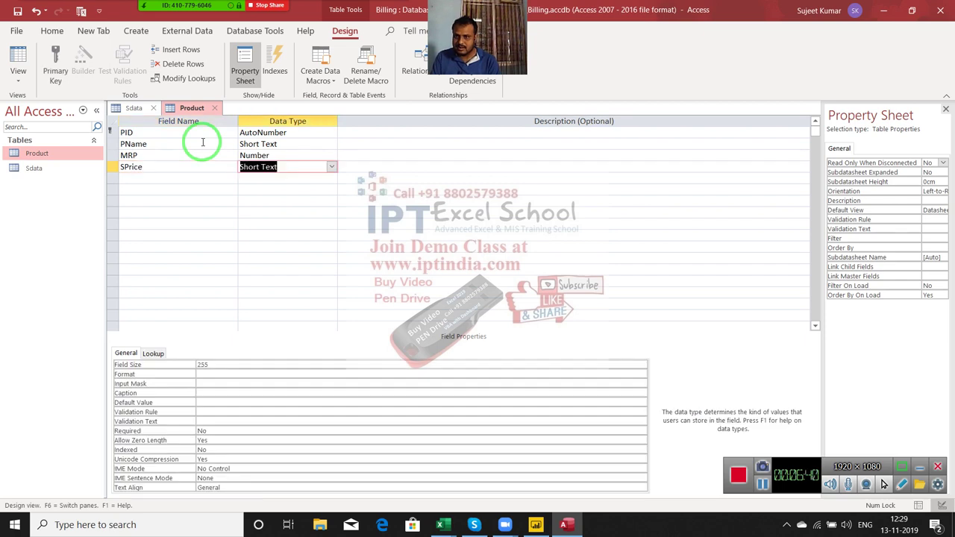
{"action": "type", "text": "n"}
{"action": "key", "text": "Tab"}
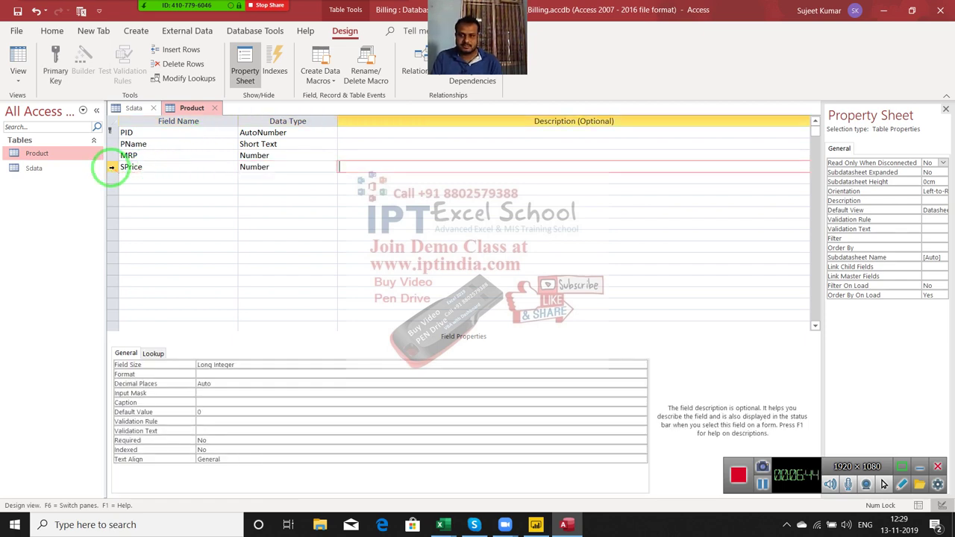
Insert a row above SPrice and define it as Disscount with Number data type
{"action": "left_click", "coordinate": [112, 167]}
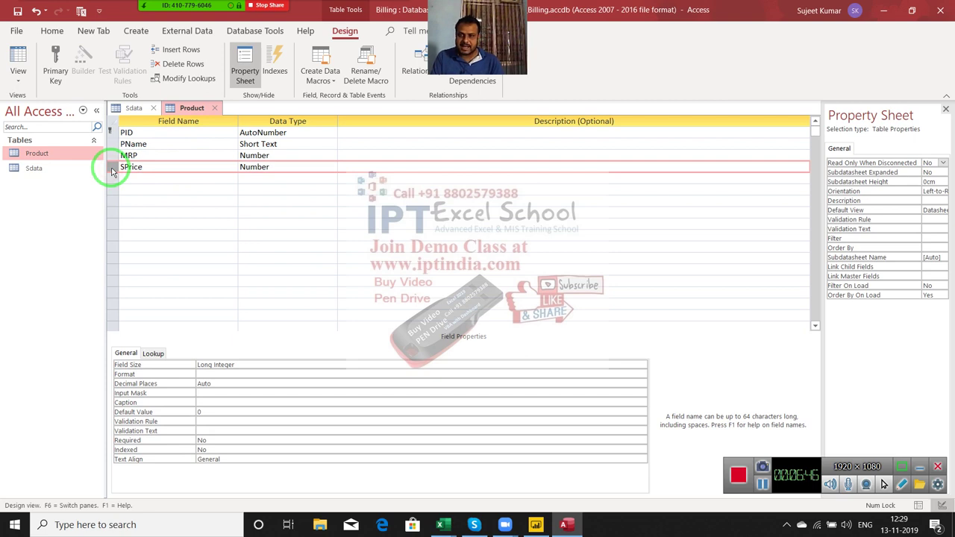
{"action": "right_click", "coordinate": [112, 170]}
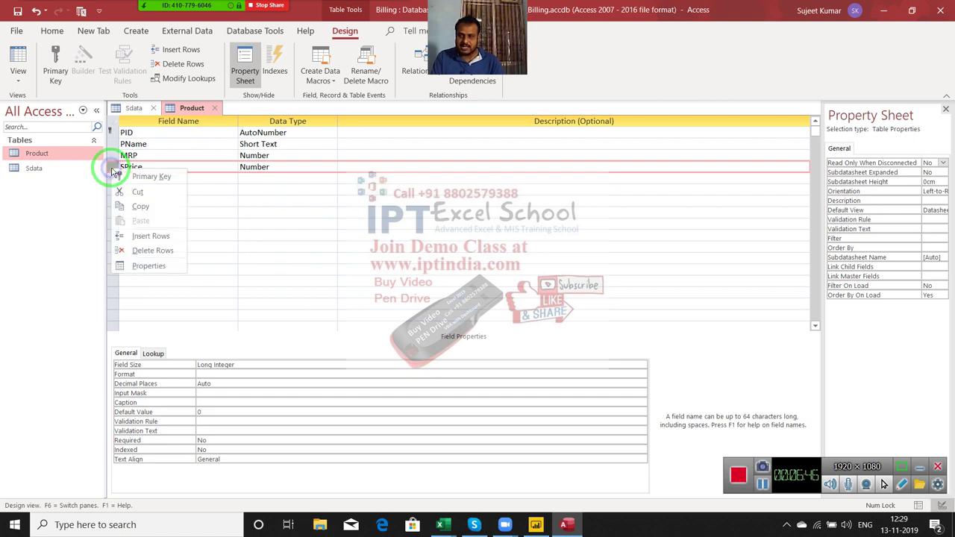
{"action": "left_click", "coordinate": [150, 236]}
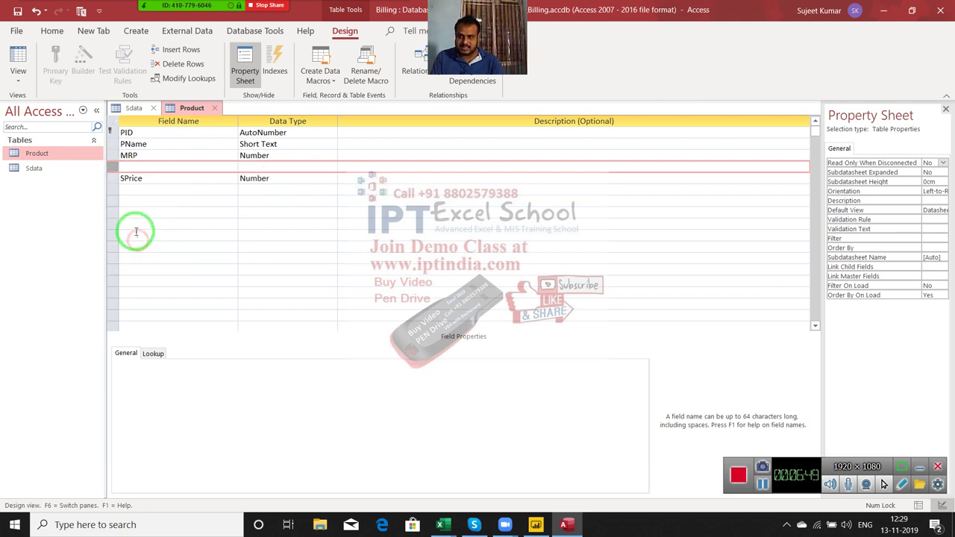
{"action": "left_click", "coordinate": [127, 167]}
{"action": "type", "text": "Discoun"}
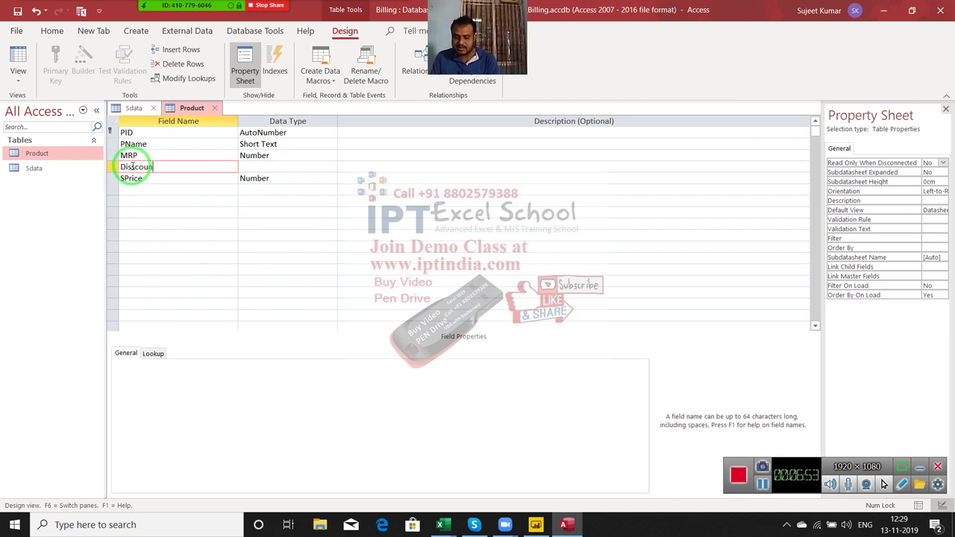
{"action": "type", "text": "t"}
{"action": "key", "text": "Tab"}
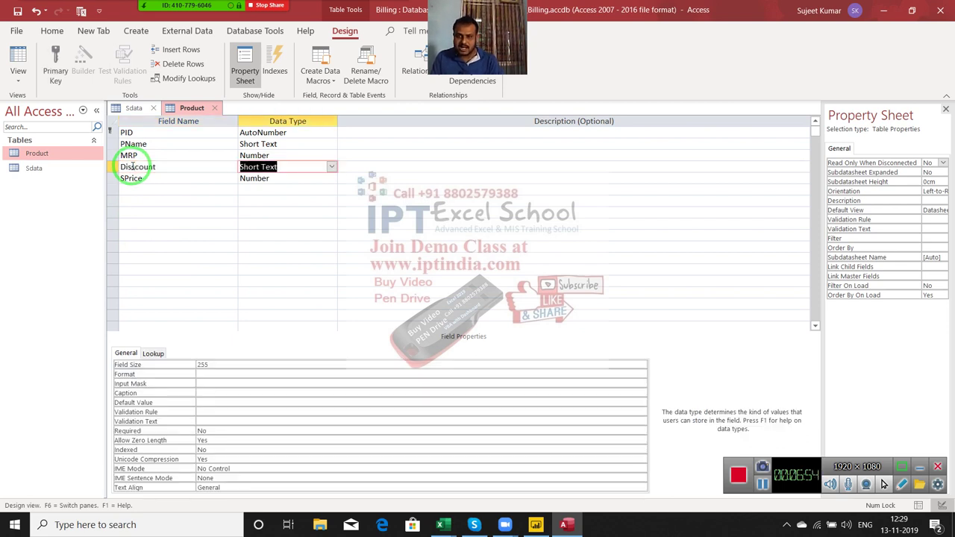
{"action": "type", "text": "number"}
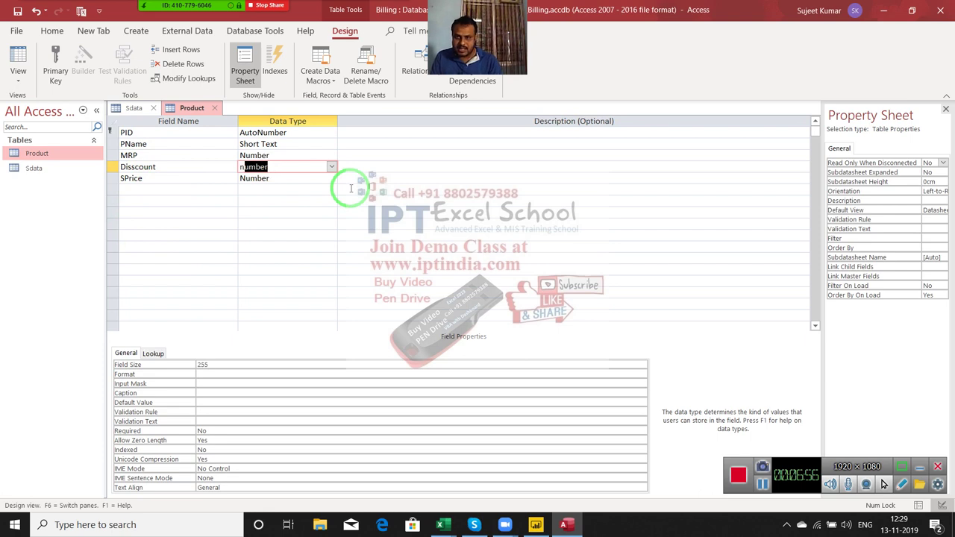
{"action": "left_click", "coordinate": [331, 166]}
{"action": "left_click", "coordinate": [332, 166]}
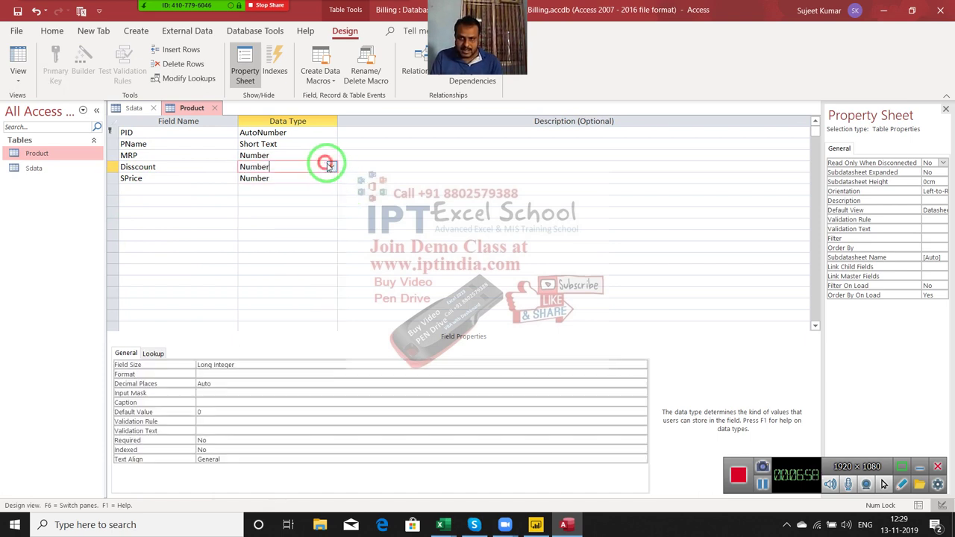
{"action": "left_click", "coordinate": [332, 166]}
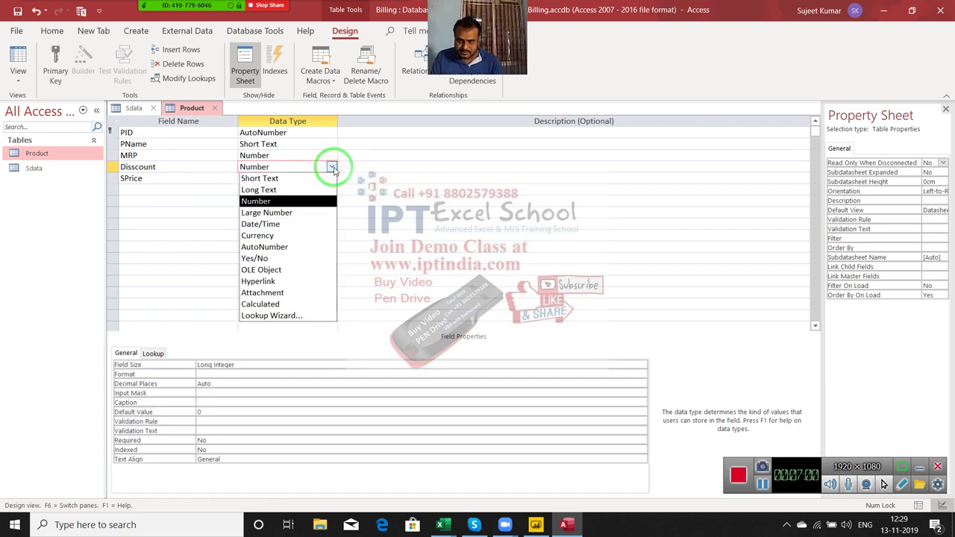
Set Disscount's Field Size to Double and its Format to Percent
{"action": "left_click", "coordinate": [331, 166]}
{"action": "left_click", "coordinate": [234, 365]}
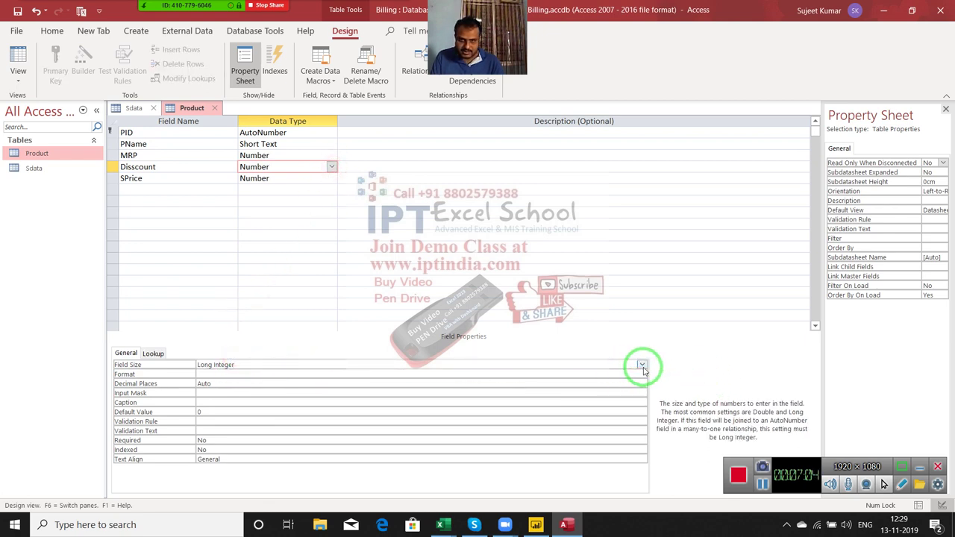
{"action": "left_click", "coordinate": [641, 366]}
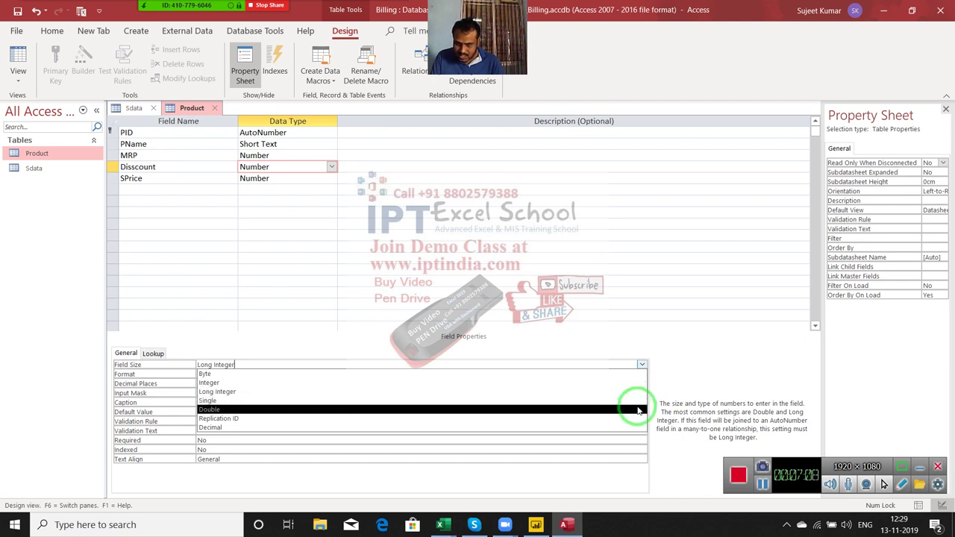
{"action": "left_click", "coordinate": [638, 410]}
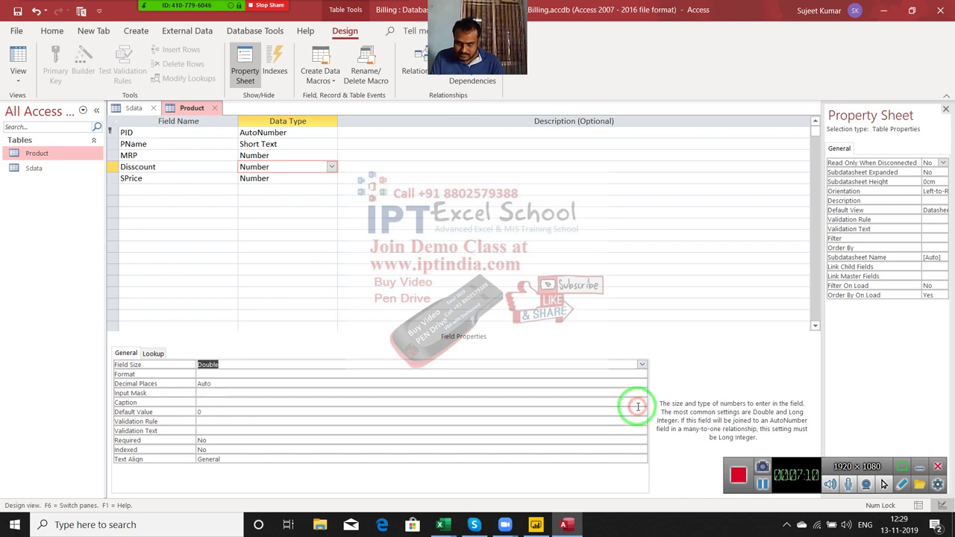
{"action": "left_click", "coordinate": [476, 375]}
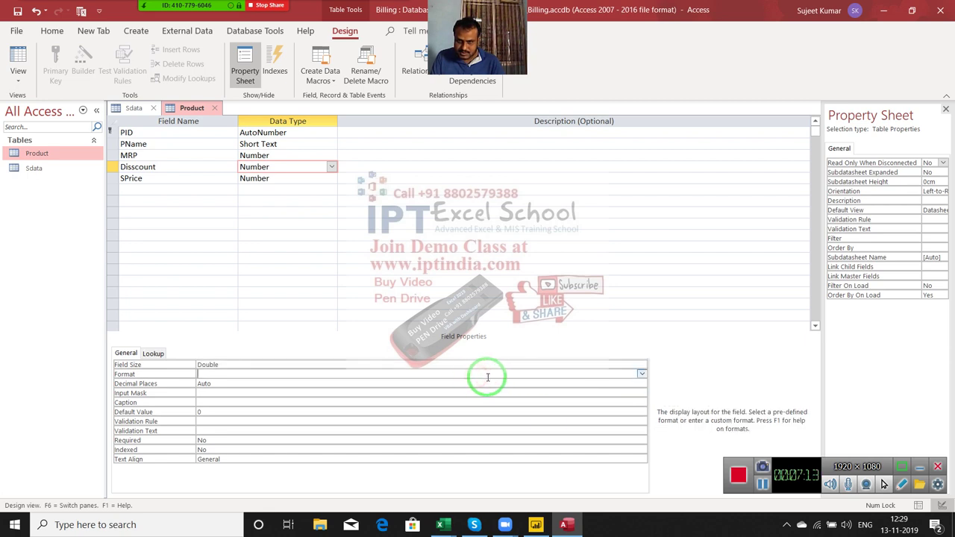
{"action": "left_click", "coordinate": [640, 376]}
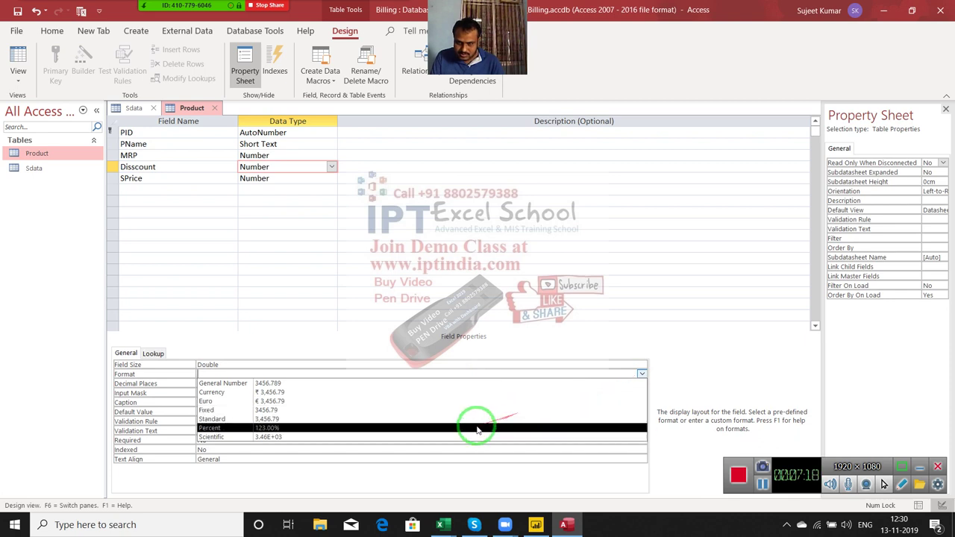
{"action": "left_click", "coordinate": [224, 428]}
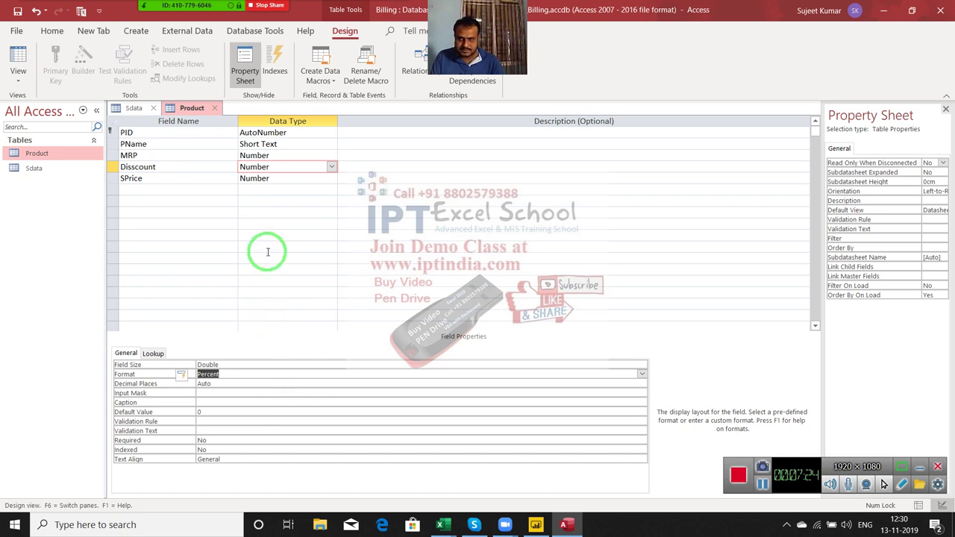
{"action": "left_click", "coordinate": [217, 189]}
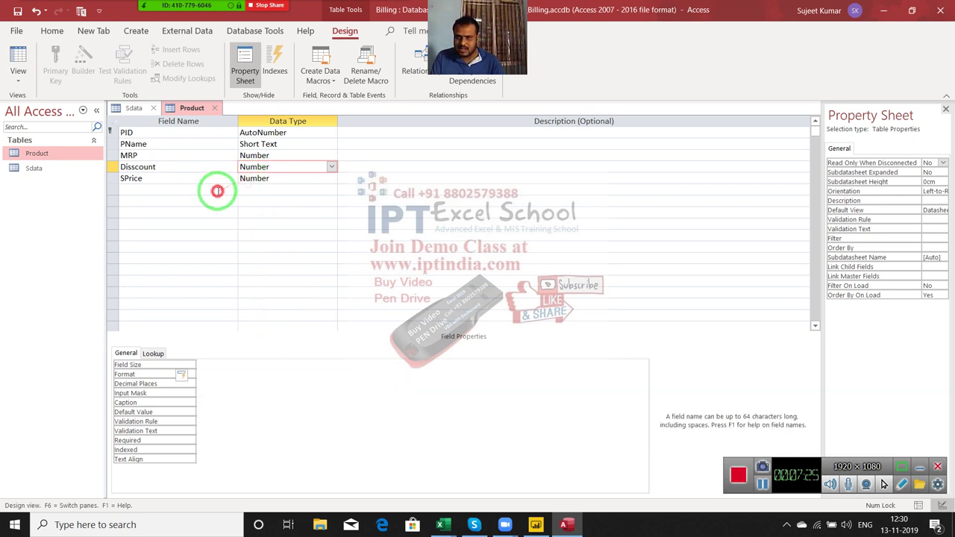
Change SPrice's data type to Calculated, bringing up the Expression Builder
{"action": "left_click", "coordinate": [258, 179]}
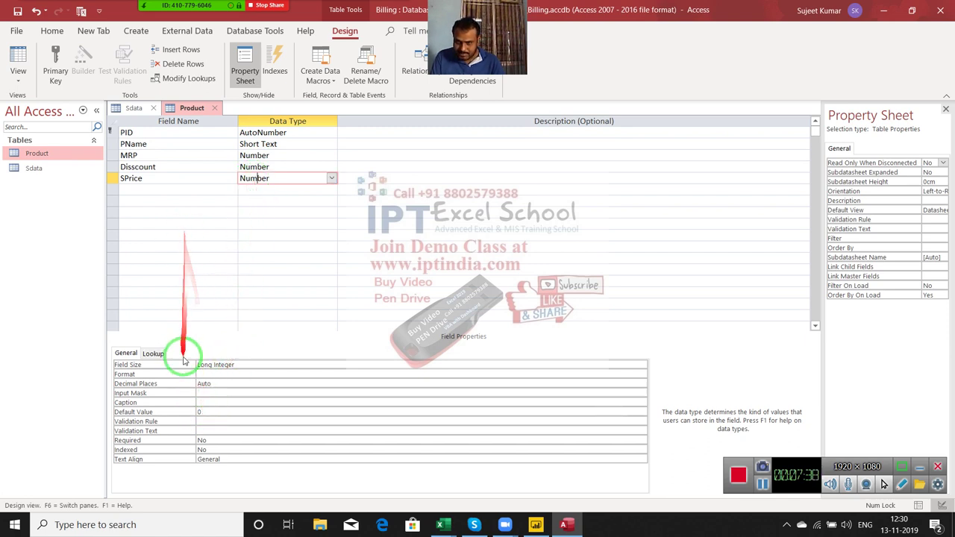
{"action": "left_click", "coordinate": [331, 177]}
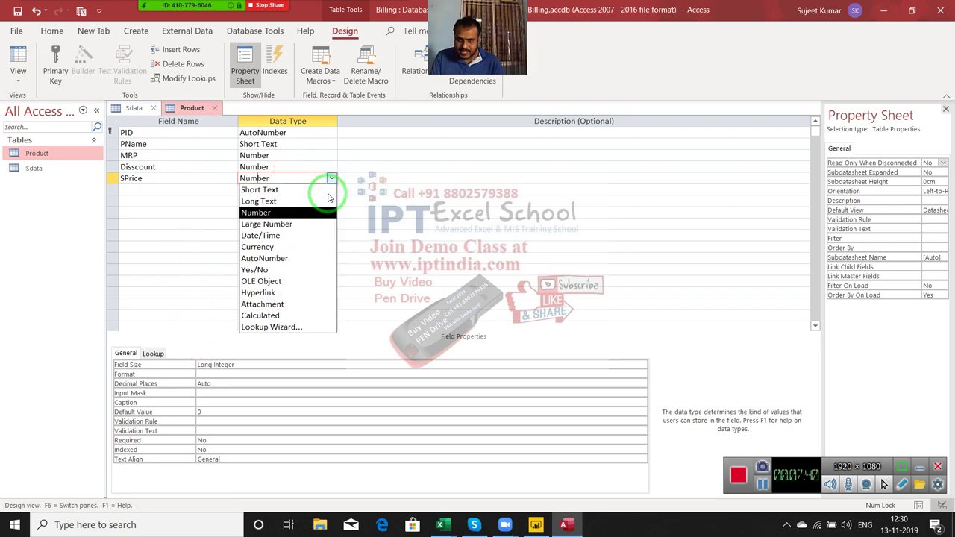
{"action": "left_click", "coordinate": [291, 316]}
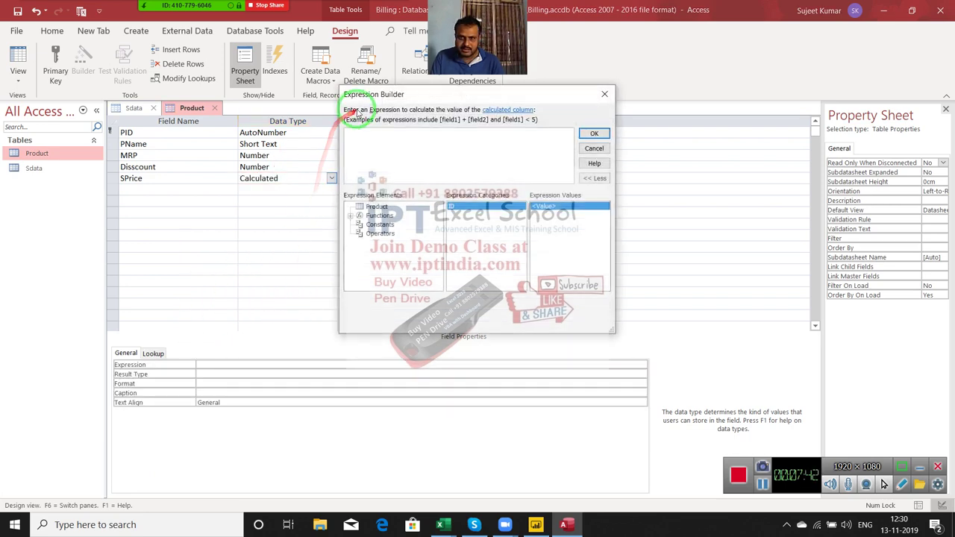
Enter [mrp]-([mrp]*[disscount]) as SPrice's expression and confirm it
{"action": "left_click_drag", "start_coordinate": [368, 99], "coordinate": [395, 164]}
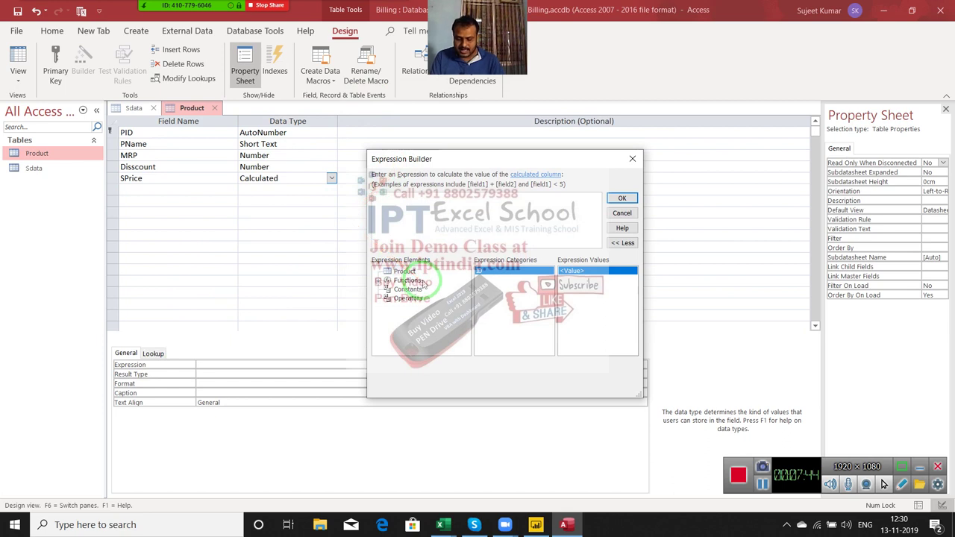
{"action": "type", "text": "[m"}
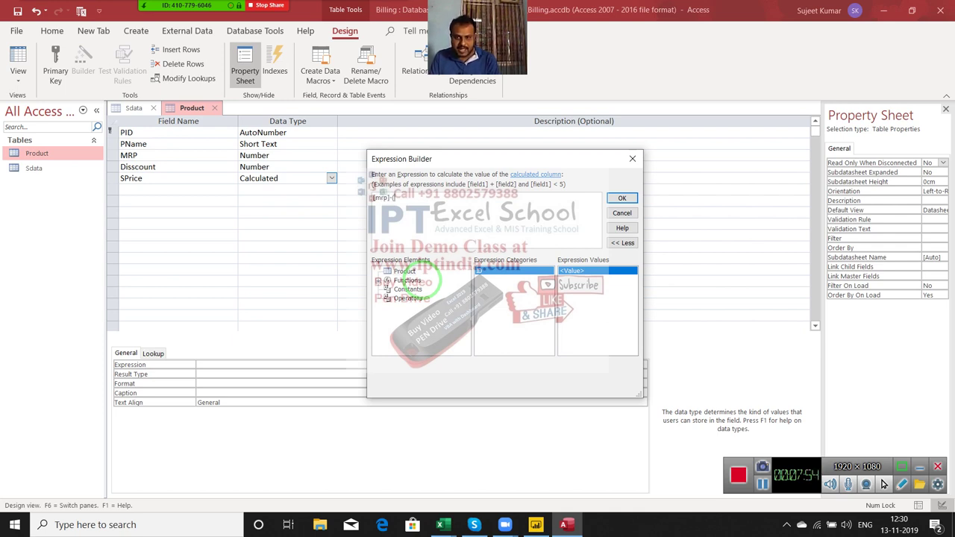
{"action": "type", "text": "[mrp"}
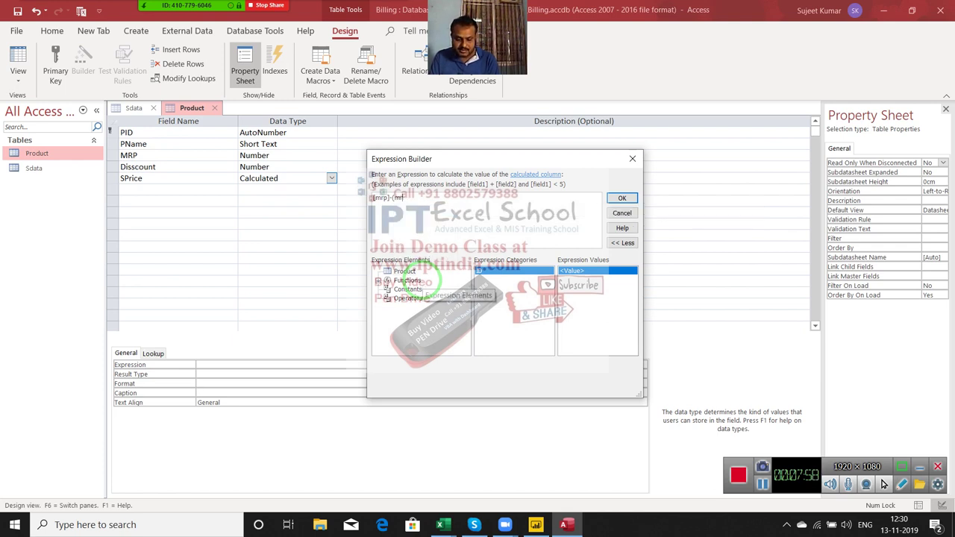
{"action": "key", "text": "BackSpace"}
{"action": "key", "text": "BackSpace"}
{"action": "key", "text": "BackSpace"}
{"action": "type", "text": "mrp]*"}
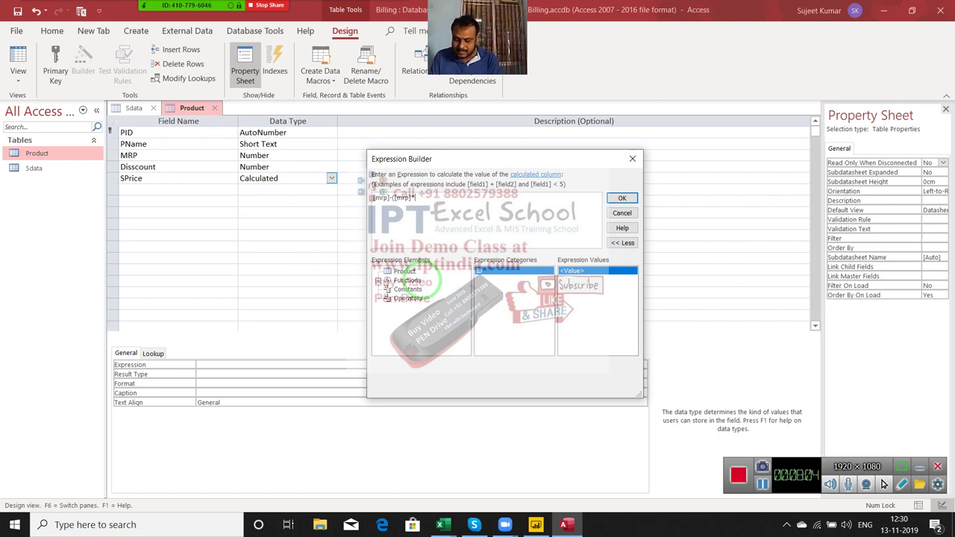
{"action": "type", "text": "d"}
{"action": "key", "text": "BackSpace"}
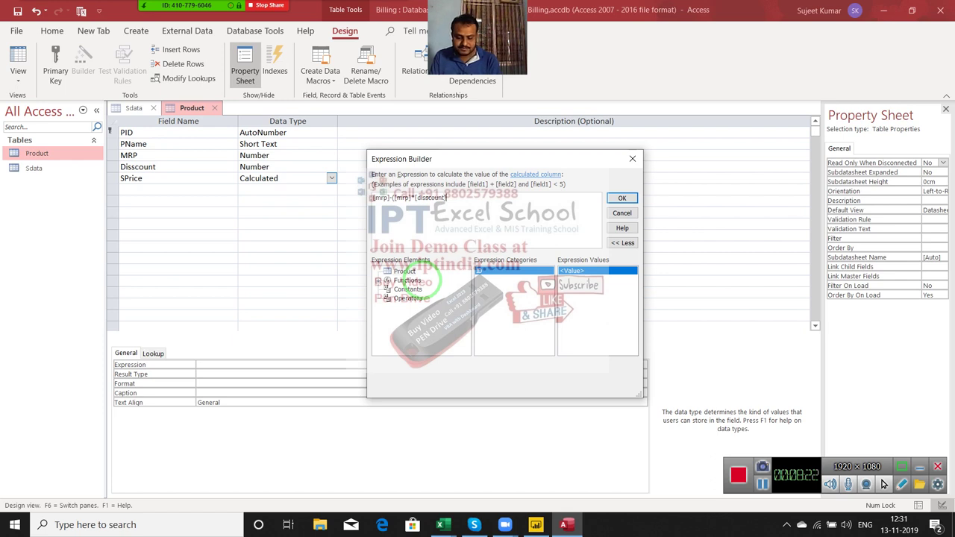
{"action": "left_click", "coordinate": [620, 197]}
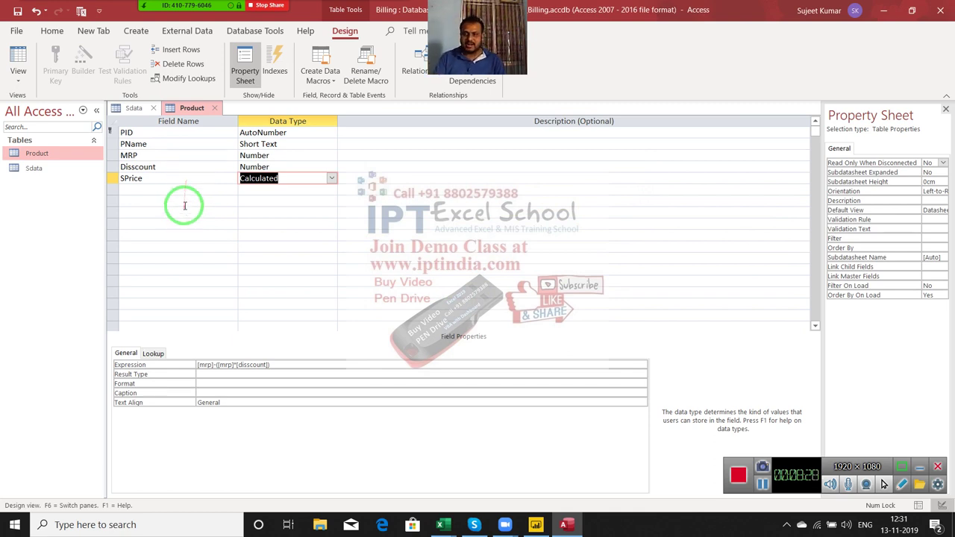
{"action": "left_click", "coordinate": [181, 192]}
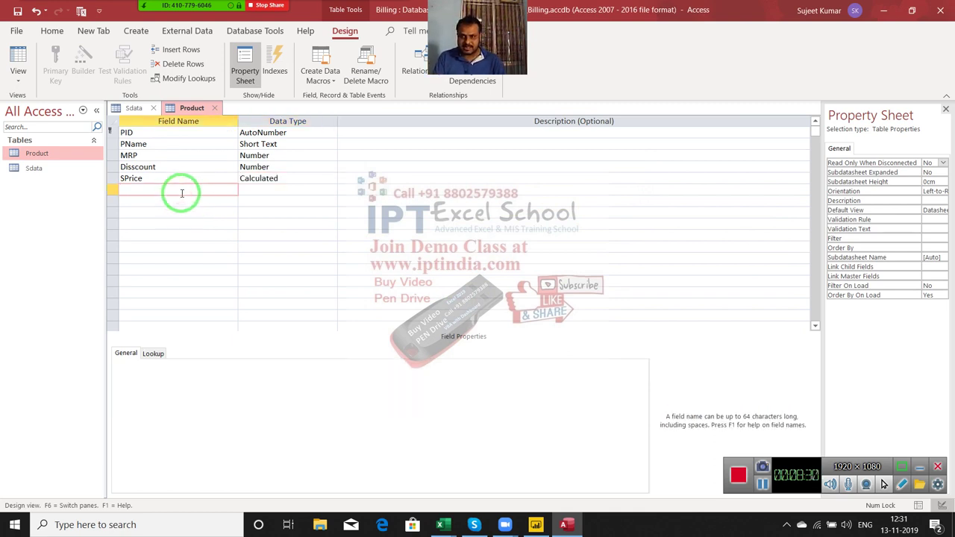
Save and close the Product design, then add a PID field at the end of Sdata
{"action": "left_click", "coordinate": [216, 110]}
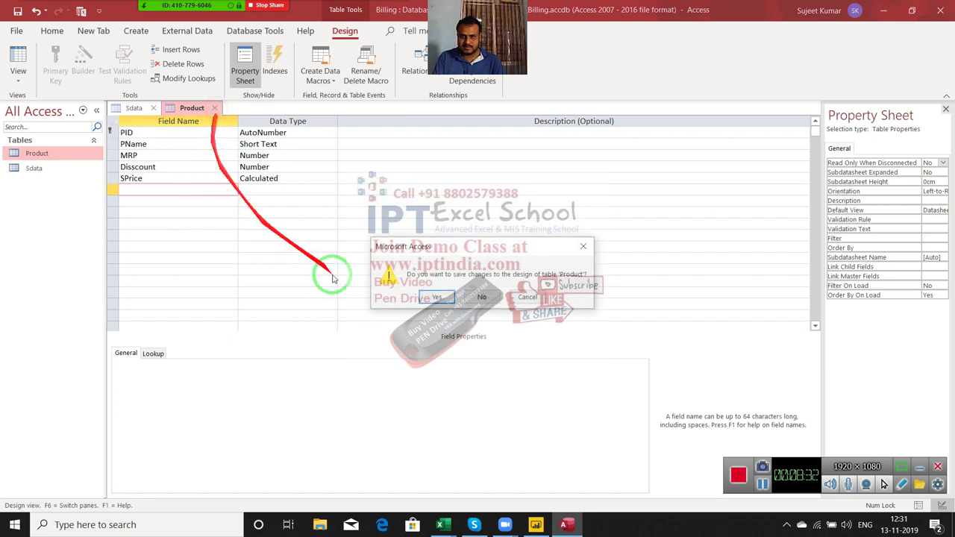
{"action": "left_click", "coordinate": [433, 300]}
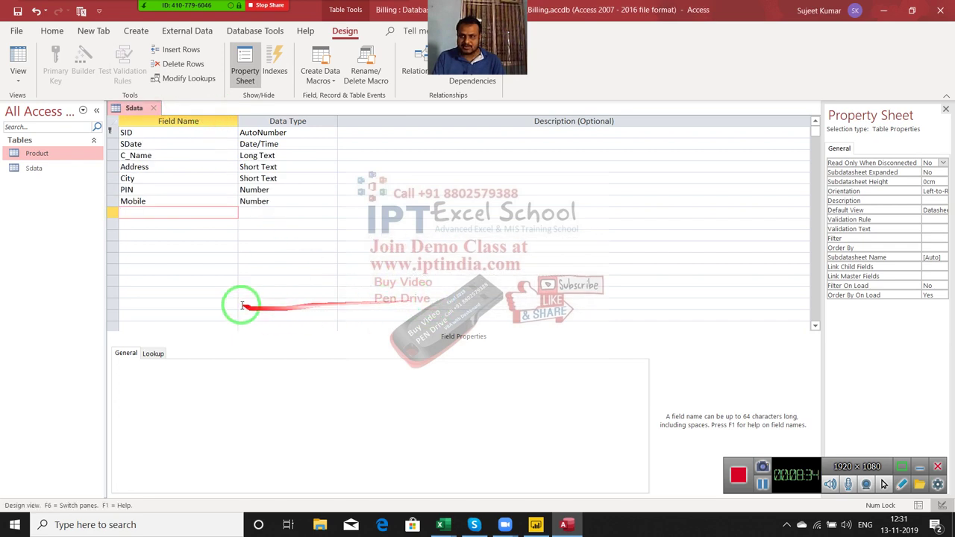
{"action": "type", "text": "P"}
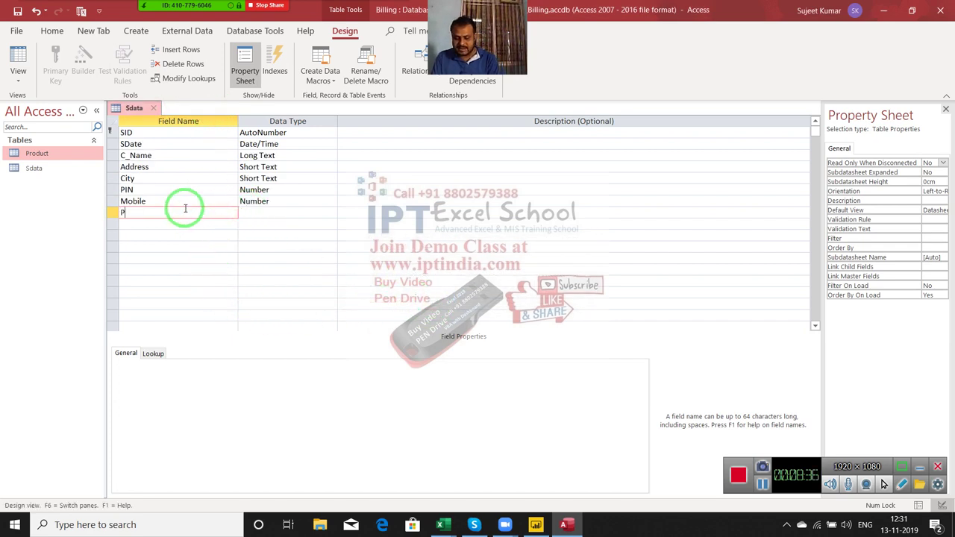
{"action": "type", "text": "ID"}
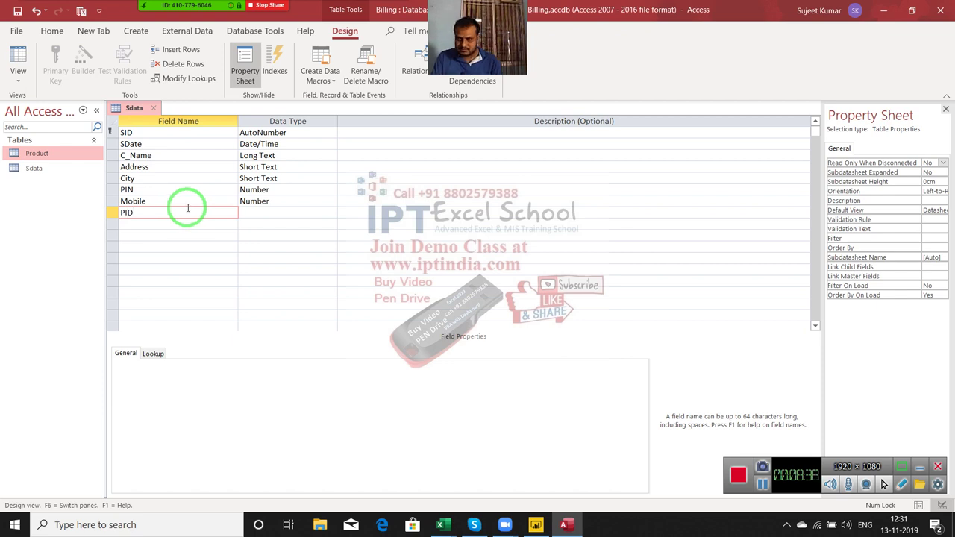
{"action": "key", "text": "Tab"}
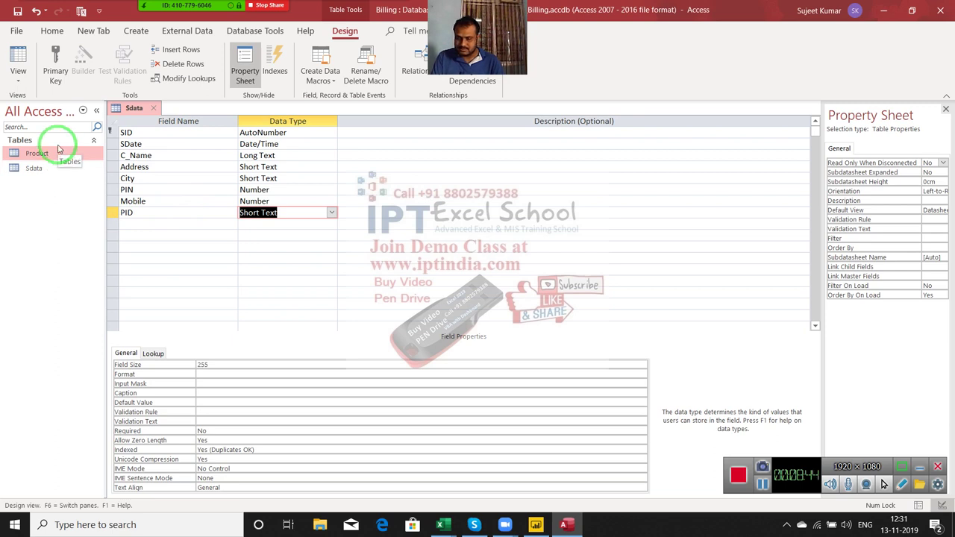
{"action": "left_click", "coordinate": [331, 213]}
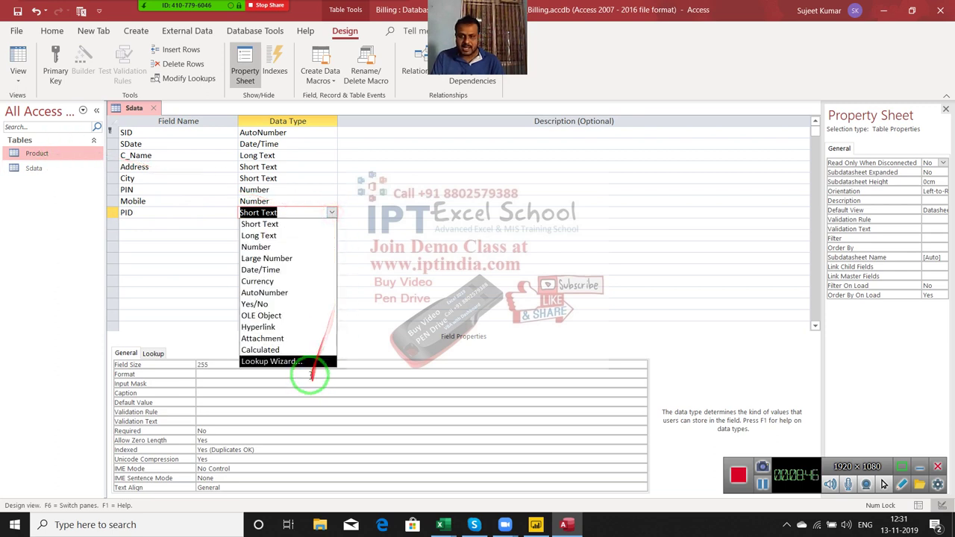
Start a Lookup Wizard for PID using the Product table with all its fields
{"action": "left_click", "coordinate": [309, 361]}
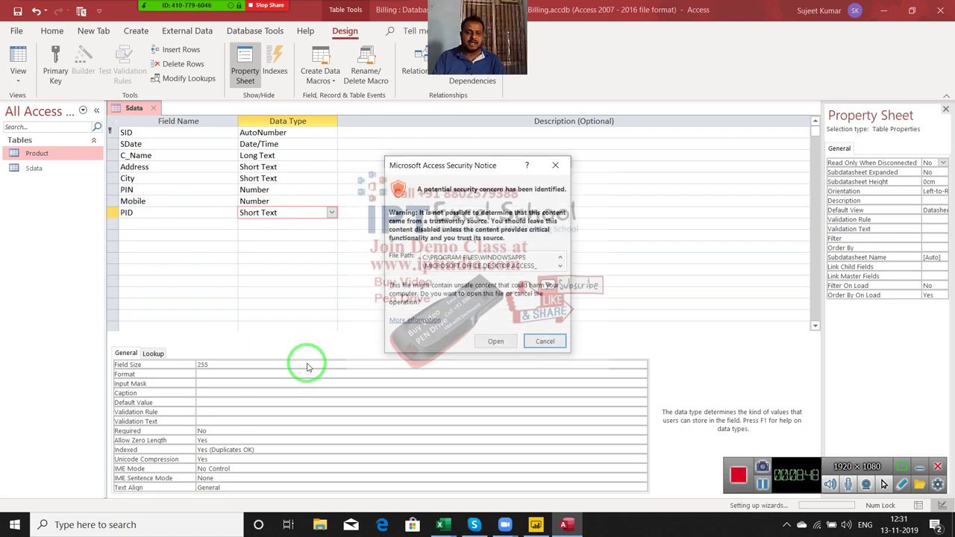
{"action": "left_click", "coordinate": [509, 344]}
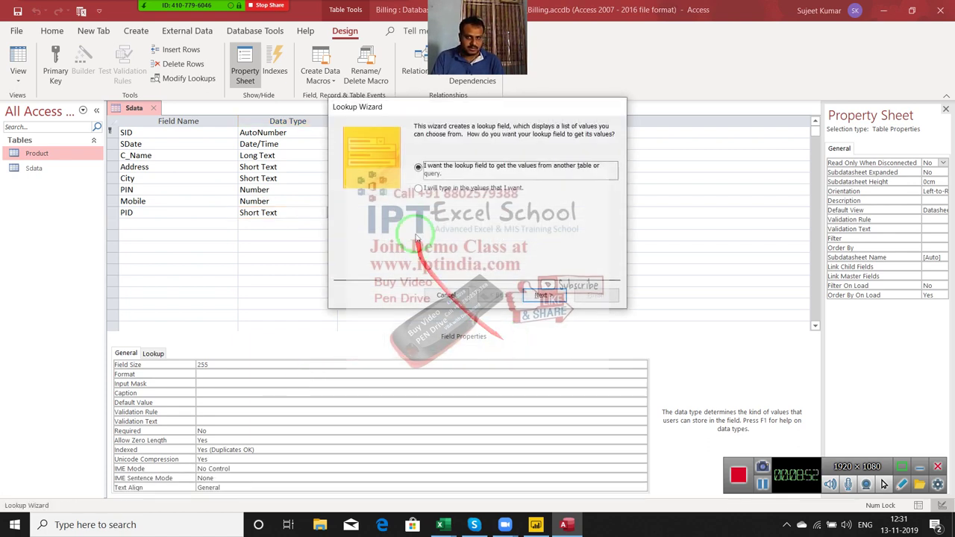
{"action": "left_click", "coordinate": [540, 295]}
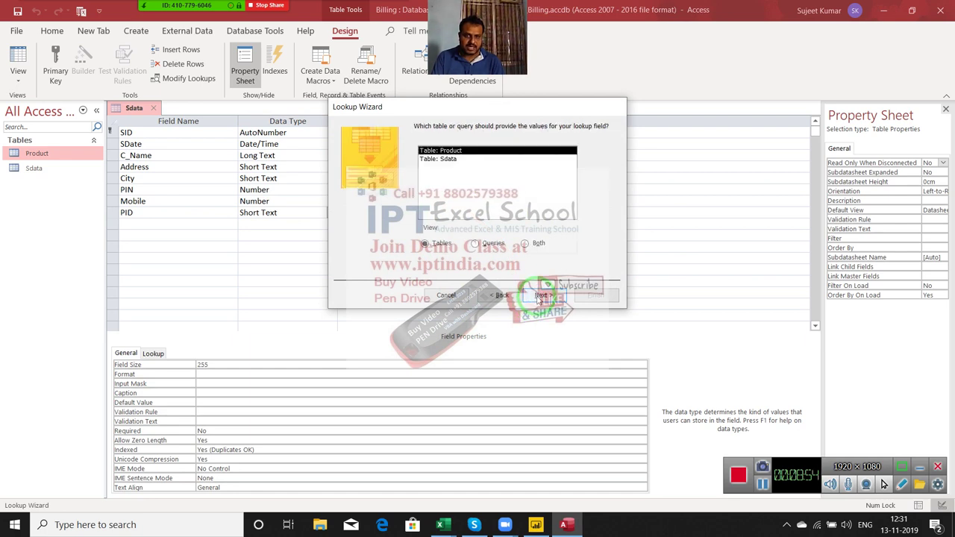
{"action": "left_click", "coordinate": [462, 150]}
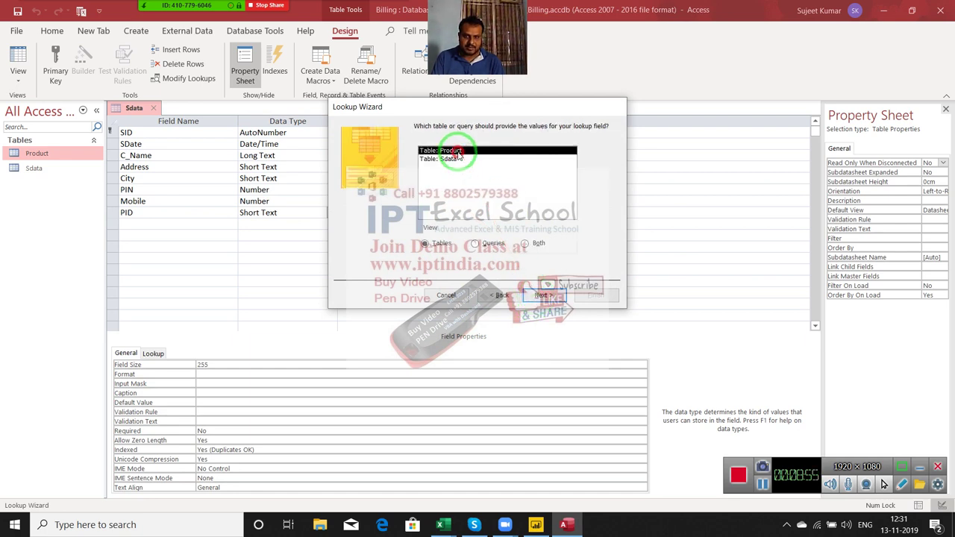
{"action": "left_click", "coordinate": [540, 296]}
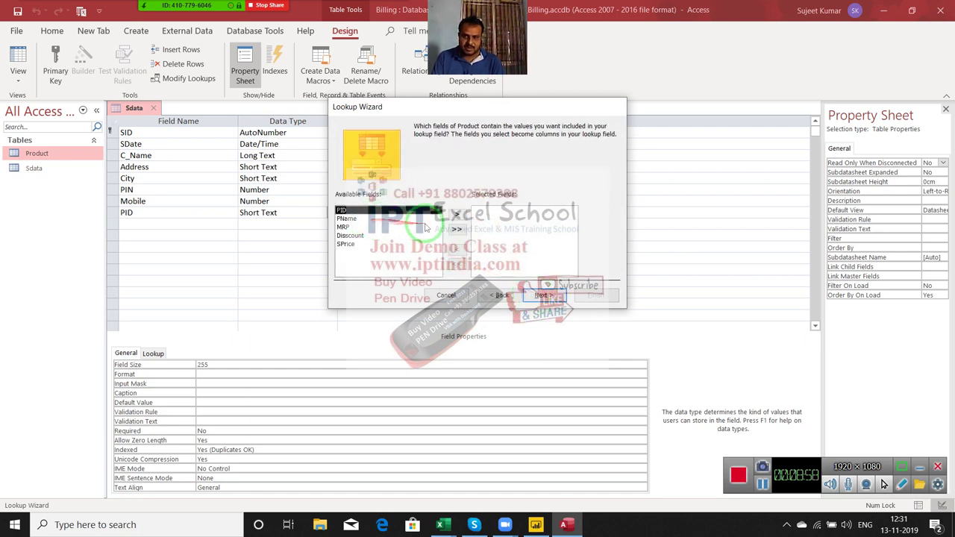
{"action": "left_click", "coordinate": [457, 214]}
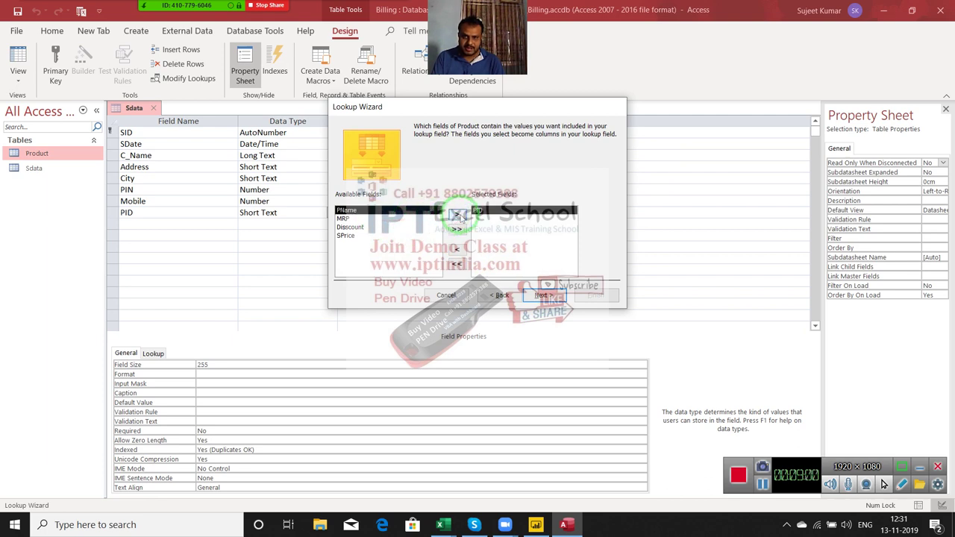
{"action": "left_click", "coordinate": [456, 215]}
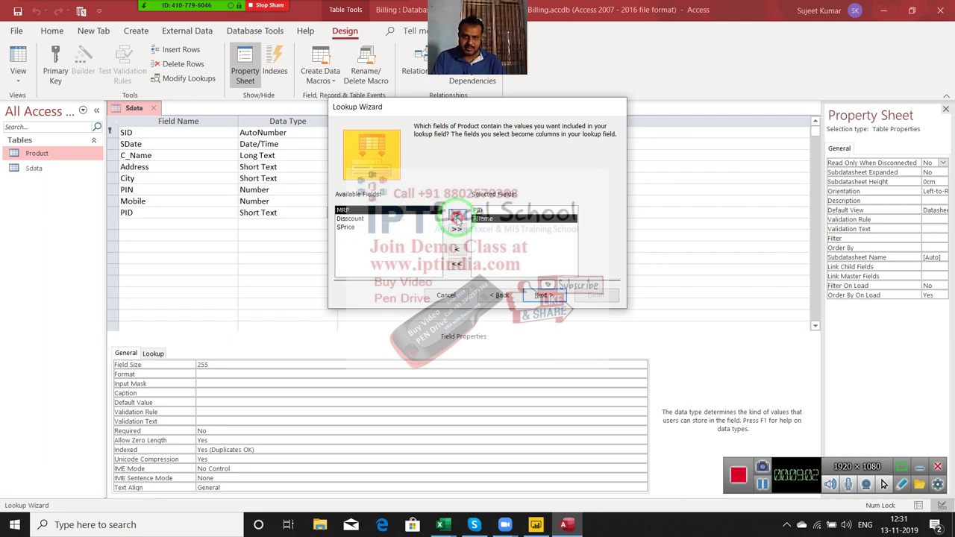
{"action": "left_click", "coordinate": [458, 218]}
{"action": "left_click", "coordinate": [458, 218]}
{"action": "left_click", "coordinate": [457, 216]}
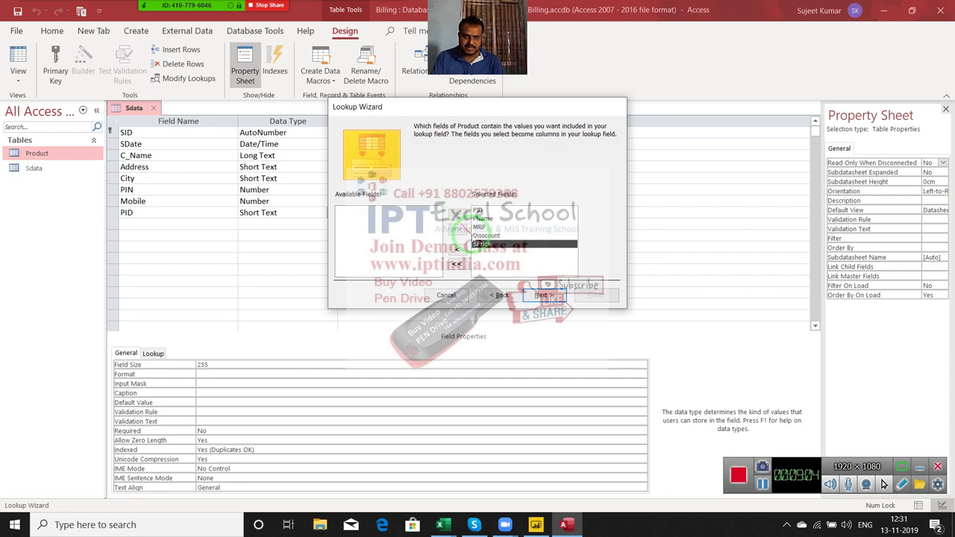
Sort the lookup list by PID and finish the wizard
{"action": "left_click", "coordinate": [544, 296]}
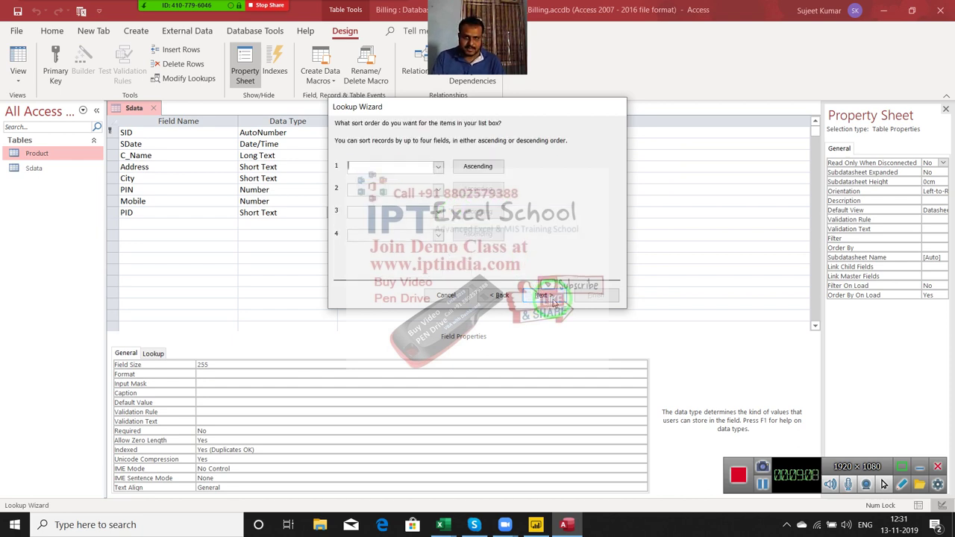
{"action": "left_click", "coordinate": [545, 296]}
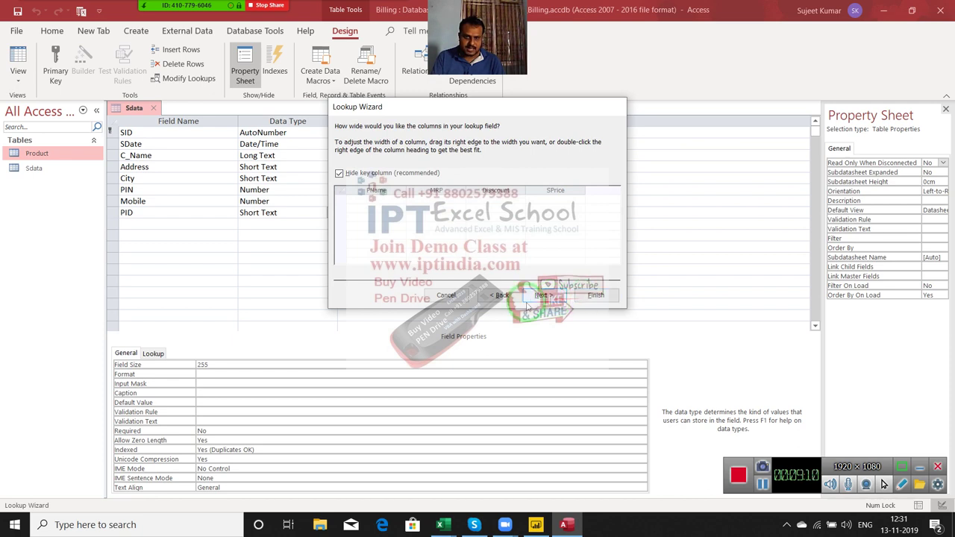
{"action": "left_click", "coordinate": [494, 296]}
{"action": "left_click", "coordinate": [437, 166]}
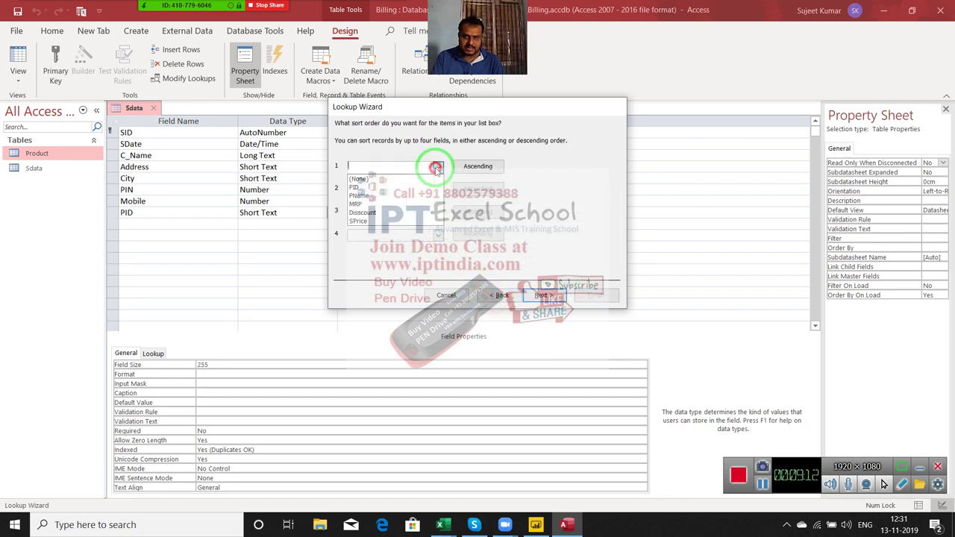
{"action": "left_click", "coordinate": [417, 187]}
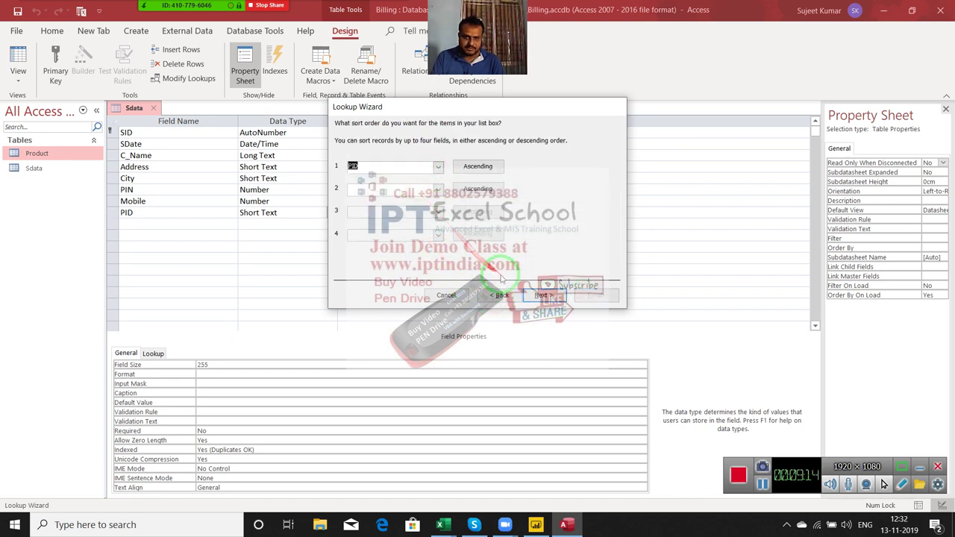
{"action": "left_click", "coordinate": [537, 298]}
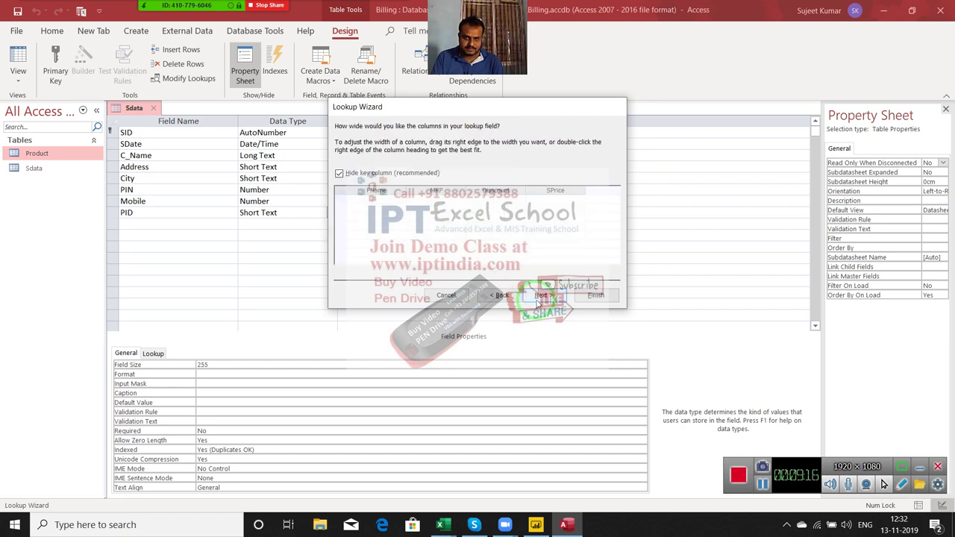
{"action": "left_click", "coordinate": [540, 296]}
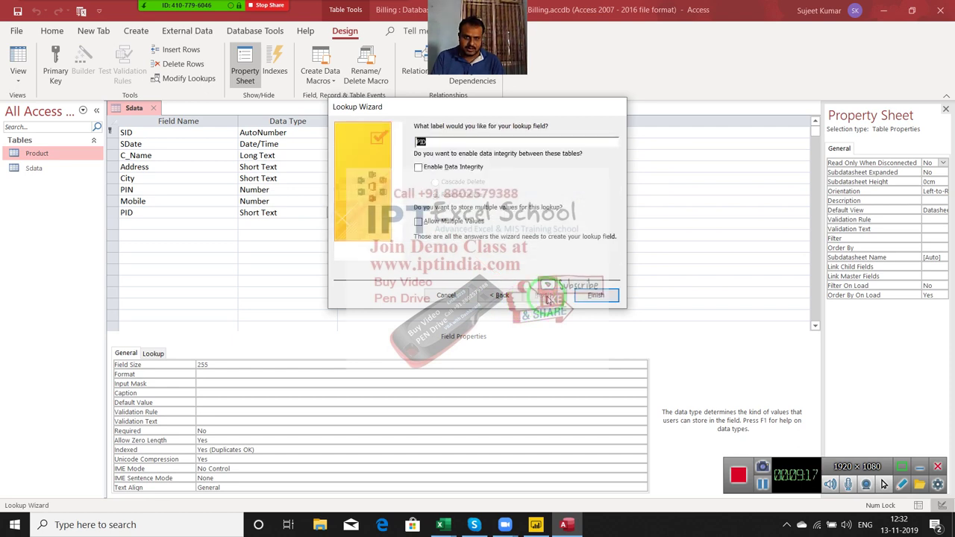
{"action": "left_click", "coordinate": [595, 295]}
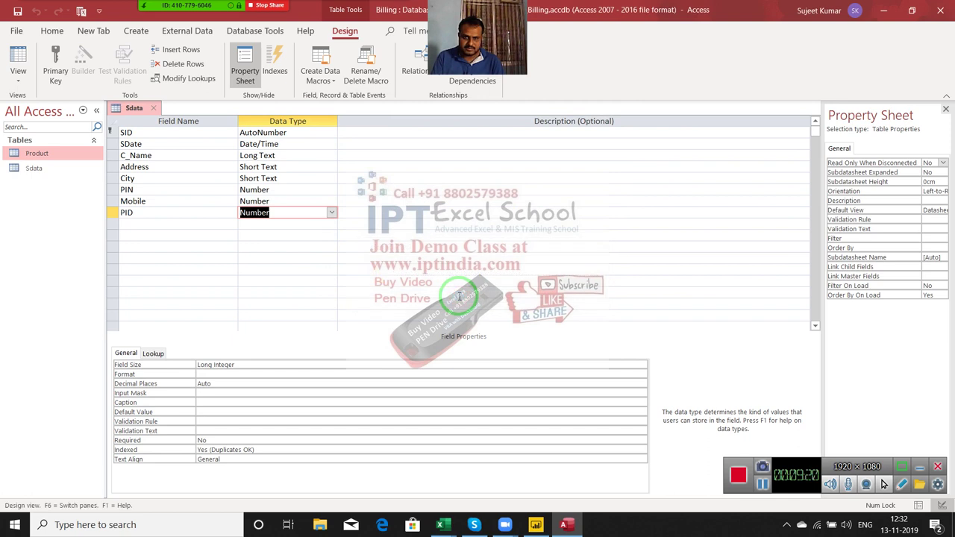
Add a Qty field of Number type below PID and check its data type
{"action": "left_click", "coordinate": [212, 227]}
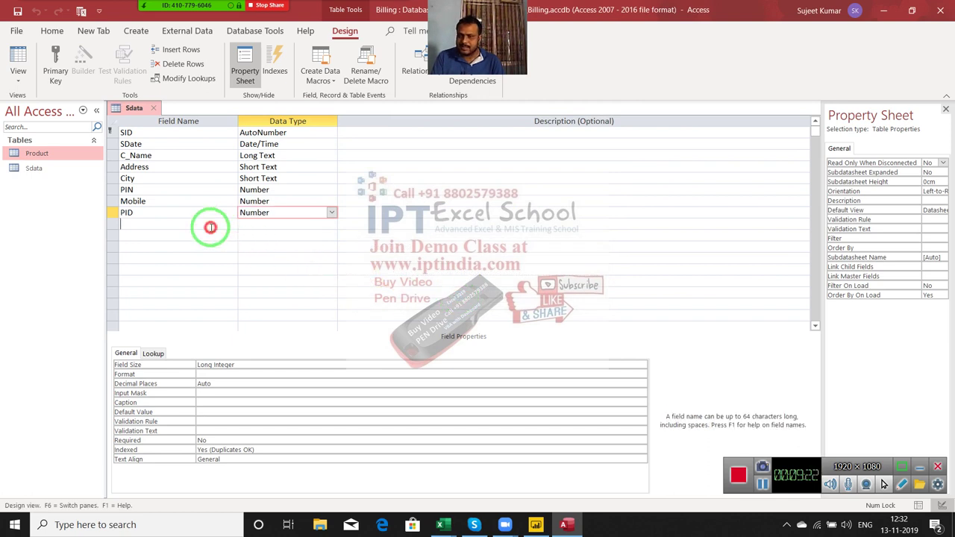
{"action": "left_click", "coordinate": [262, 211]}
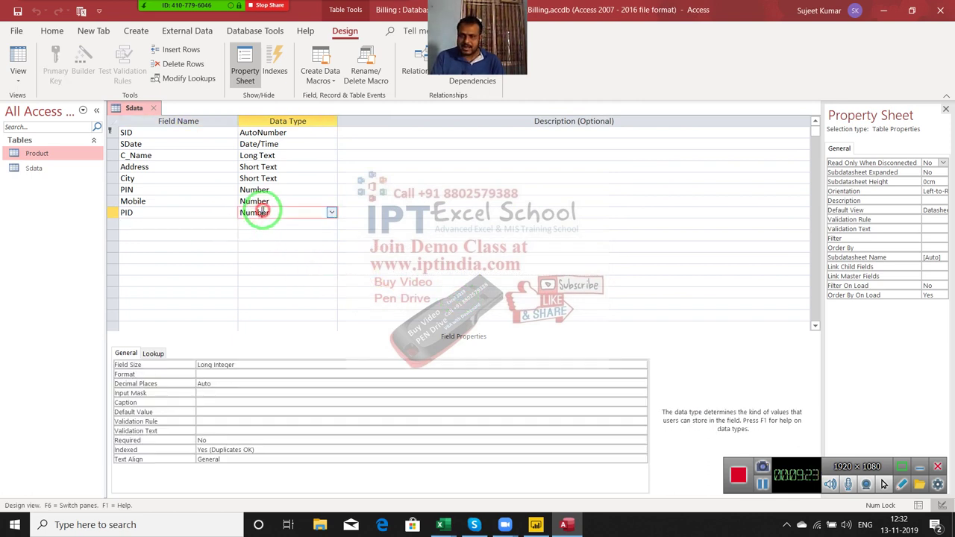
{"action": "left_click", "coordinate": [182, 220]}
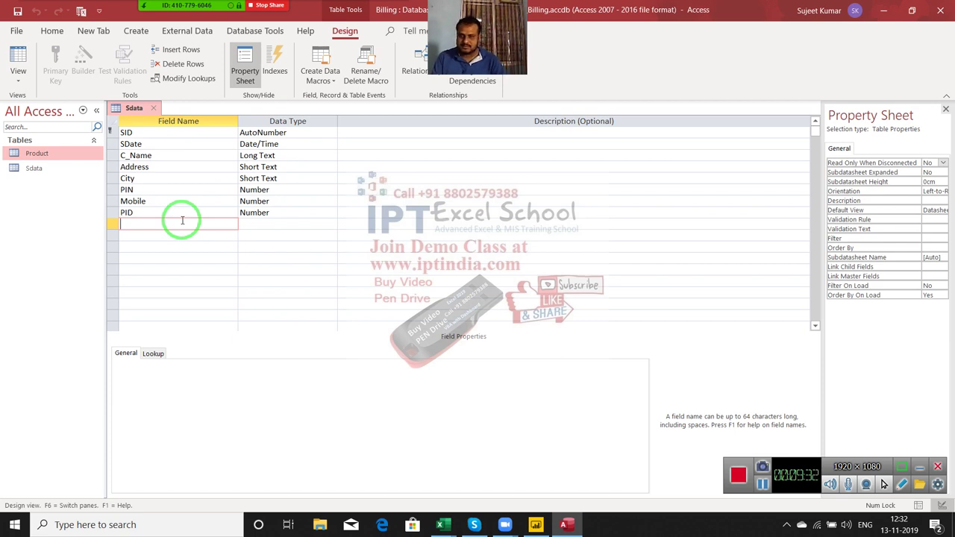
{"action": "type", "text": "Qty"}
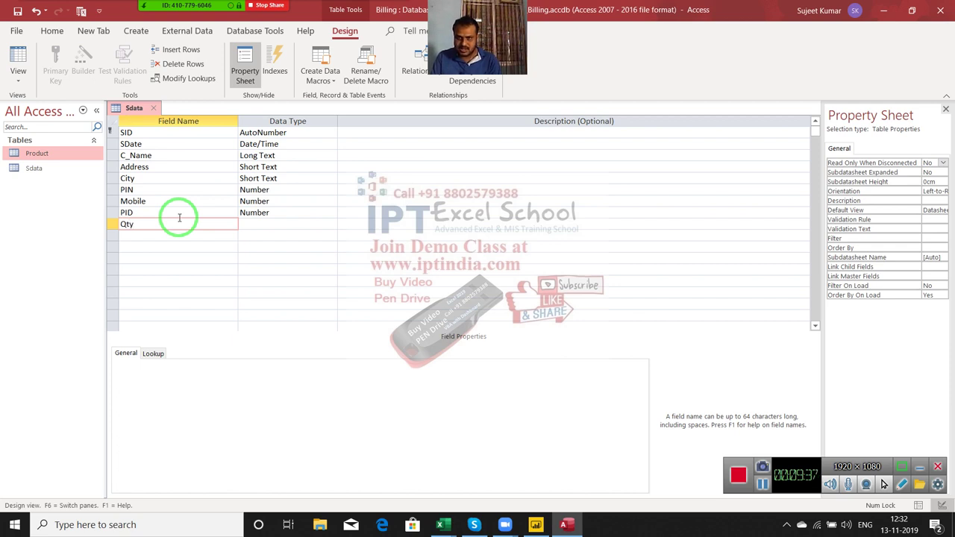
{"action": "key", "text": "Tab"}
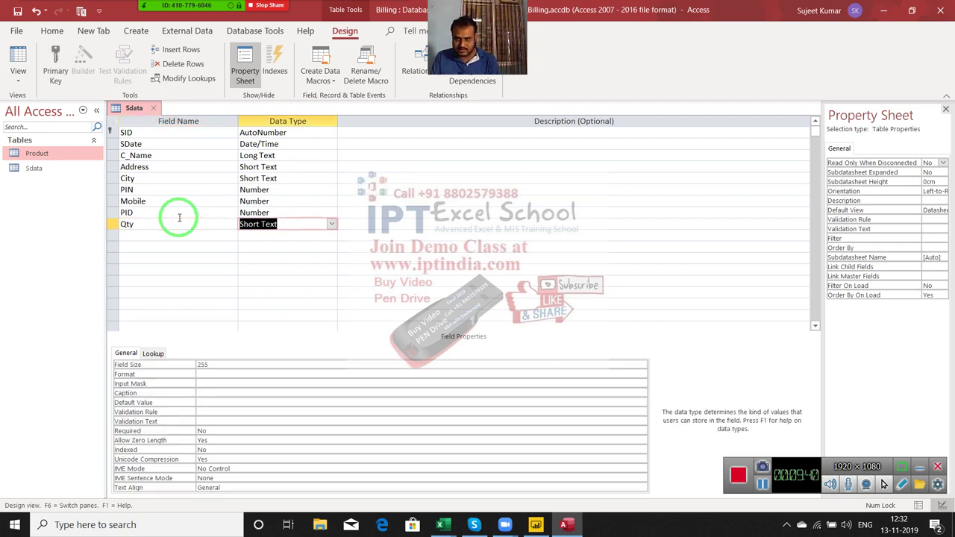
{"action": "type", "text": "number"}
{"action": "key", "text": "Tab"}
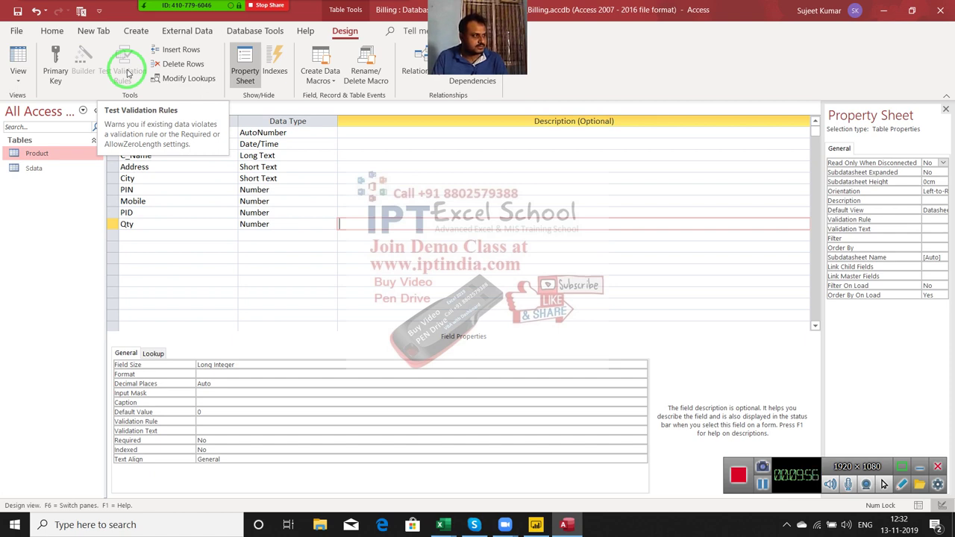
{"action": "left_click", "coordinate": [262, 224]}
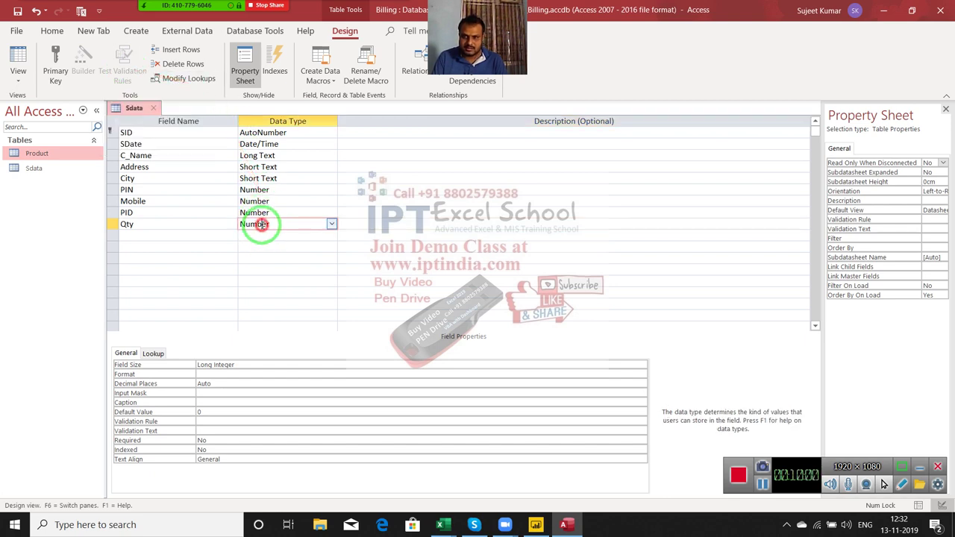
{"action": "left_click", "coordinate": [272, 247]}
{"action": "left_click", "coordinate": [267, 226]}
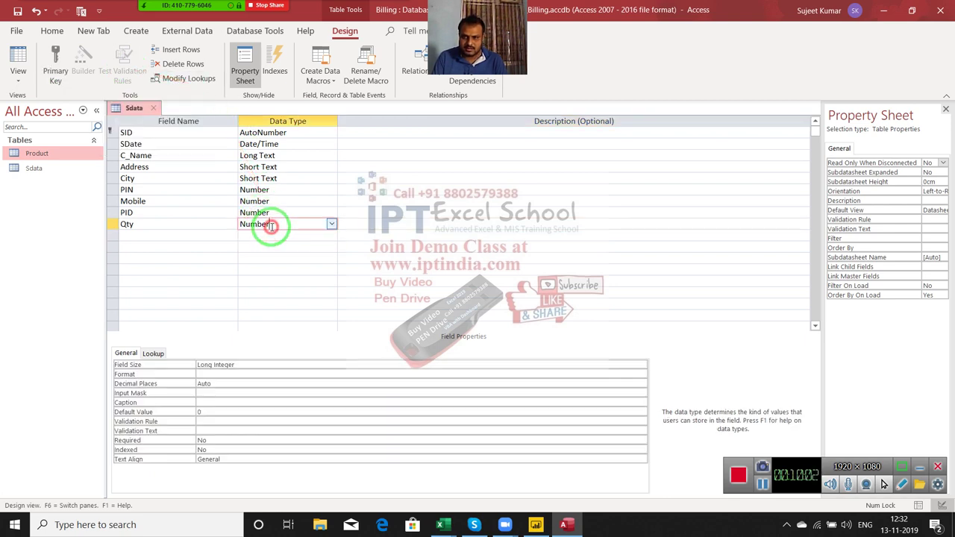
{"action": "left_click", "coordinate": [233, 223]}
{"action": "left_click", "coordinate": [254, 221]}
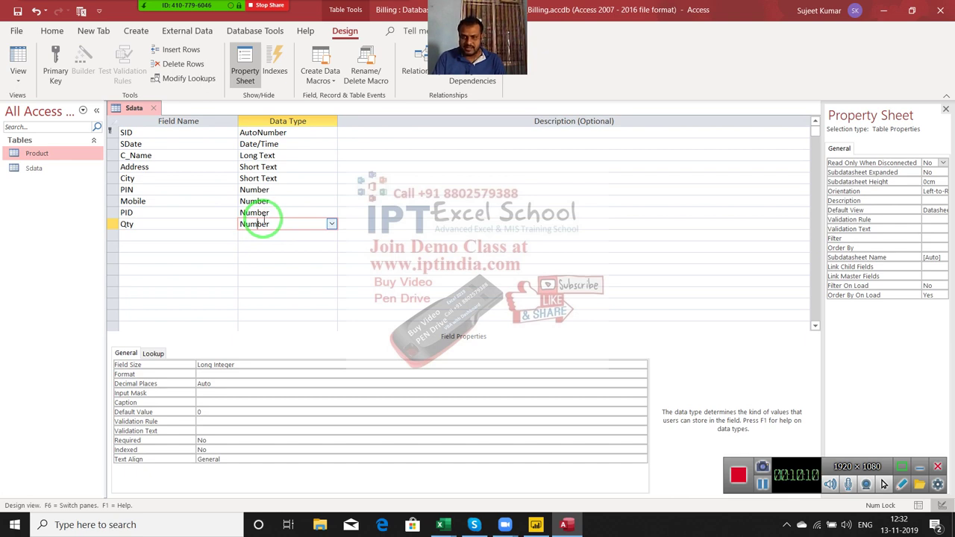
{"action": "left_click", "coordinate": [41, 173]}
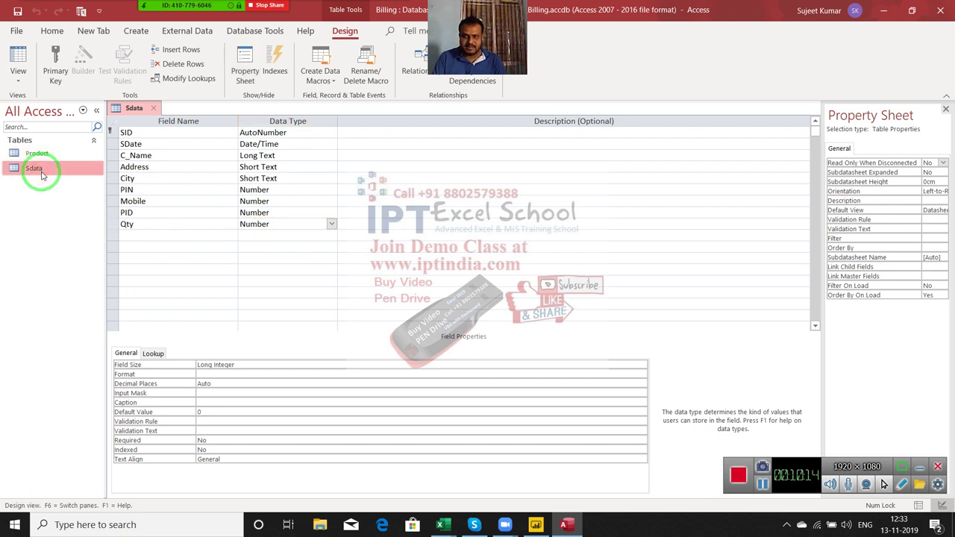
{"action": "double_click", "coordinate": [41, 154]}
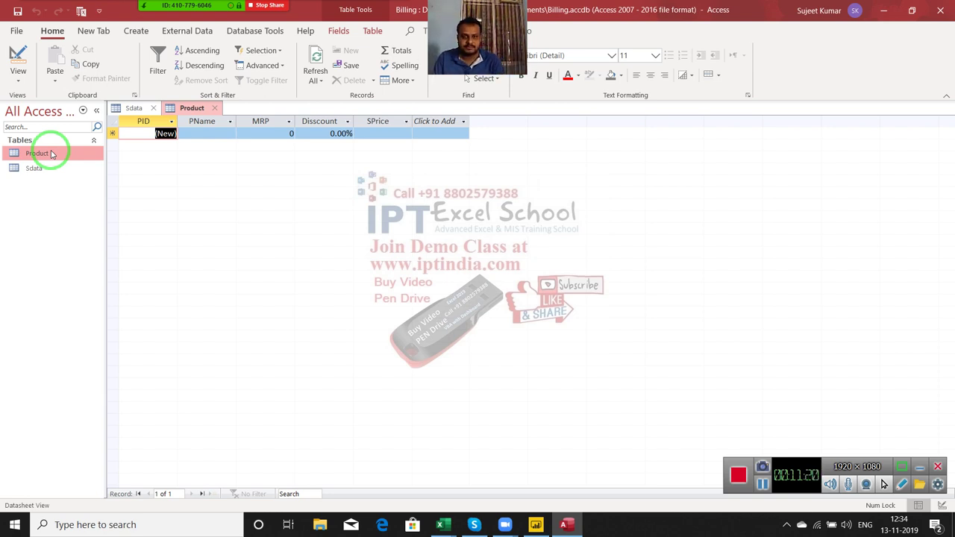
{"action": "left_click", "coordinate": [210, 132]}
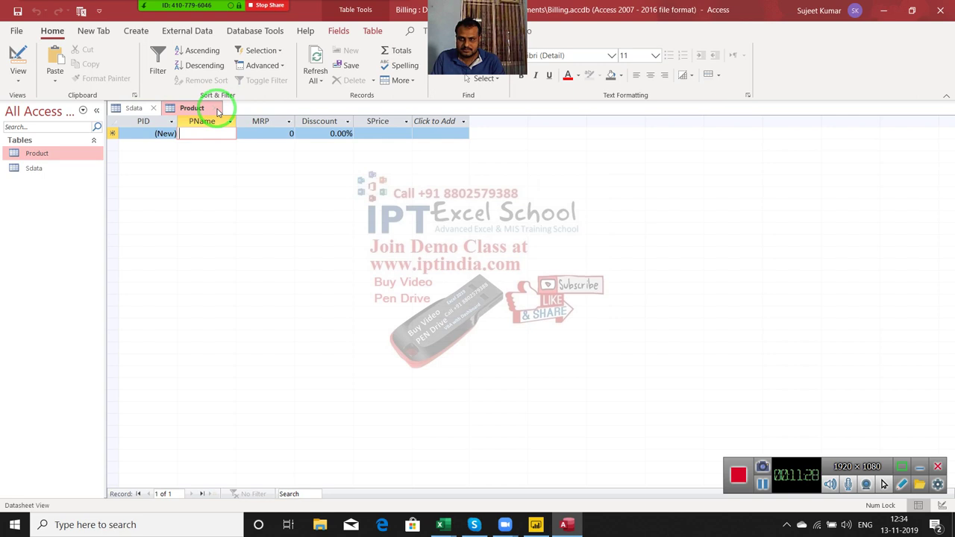
Close Product, save the Sdata design changes and open Sdata for data entry
{"action": "left_click", "coordinate": [218, 108]}
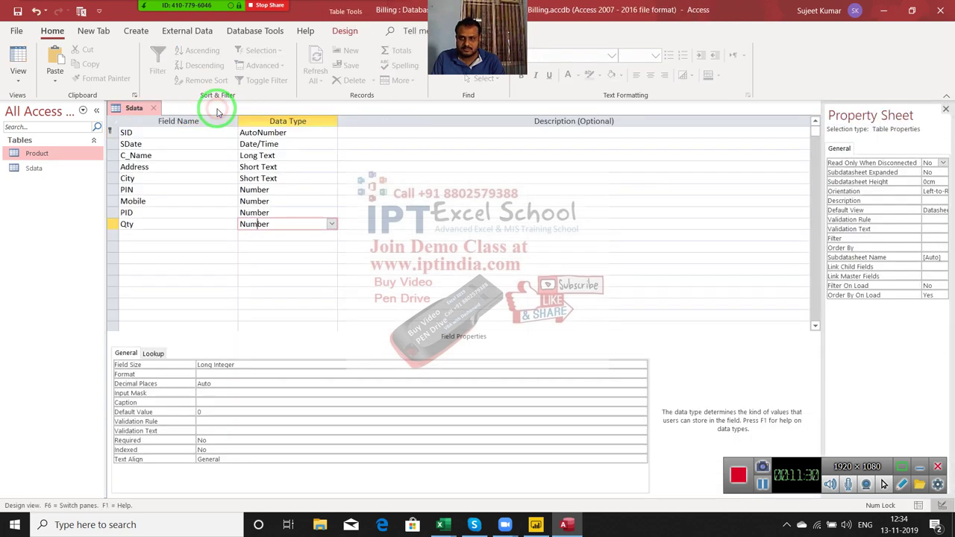
{"action": "left_click", "coordinate": [194, 238]}
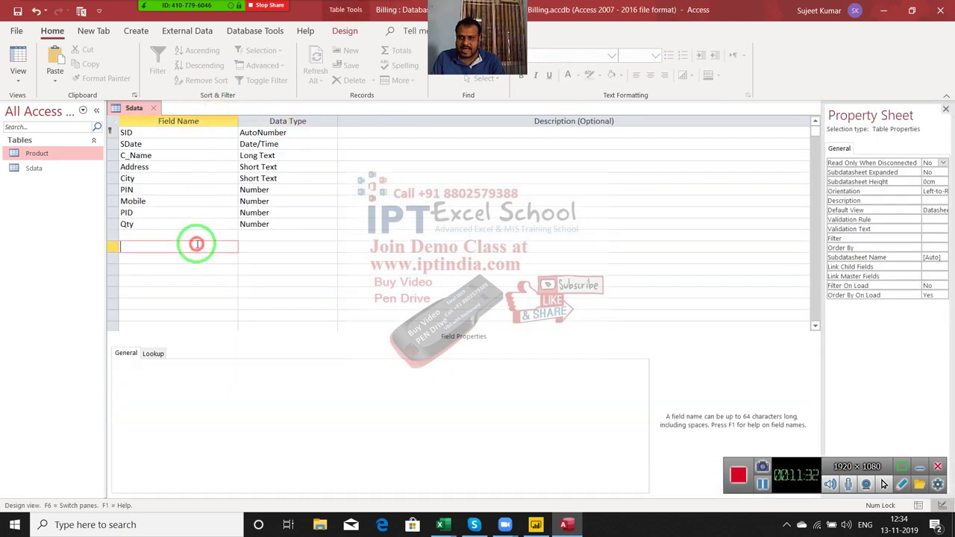
{"action": "left_click", "coordinate": [154, 108]}
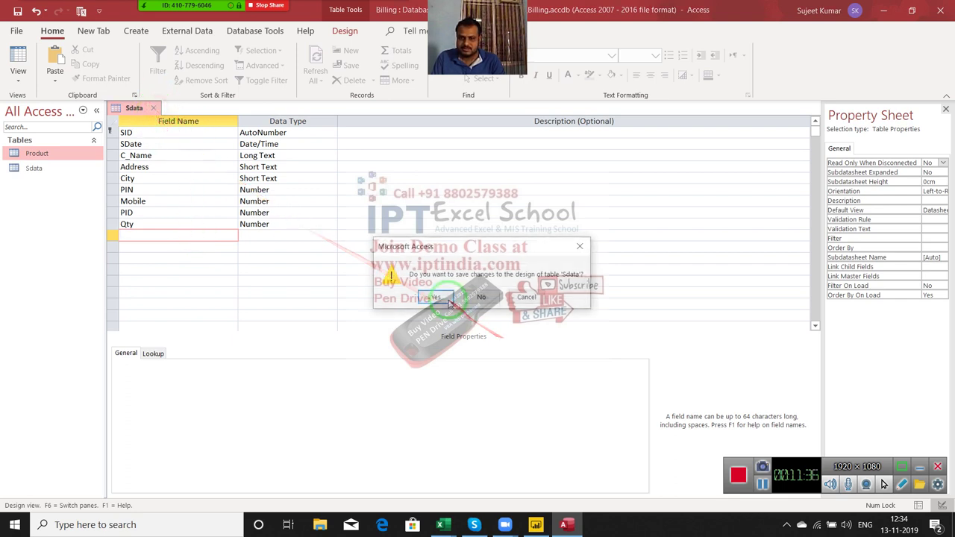
{"action": "left_click", "coordinate": [434, 297]}
{"action": "left_click", "coordinate": [66, 171]}
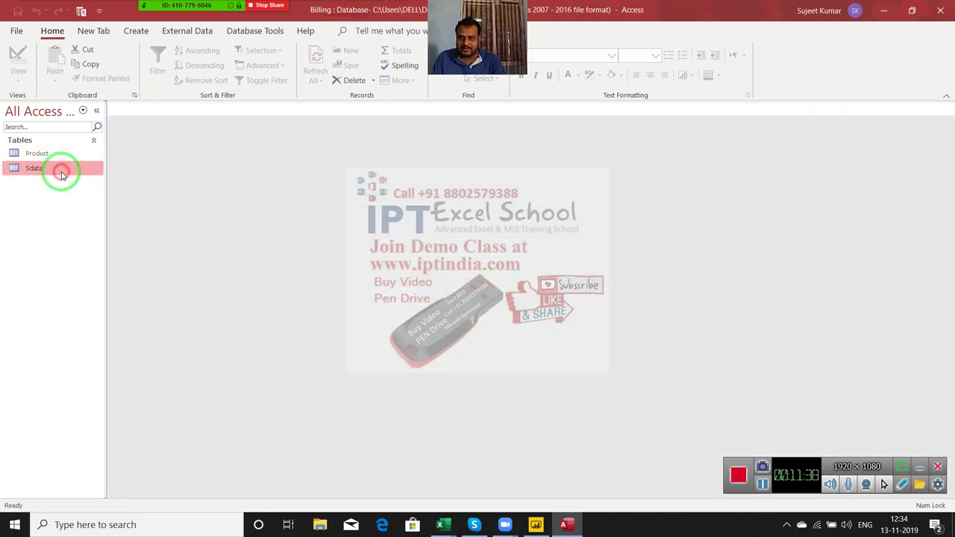
{"action": "double_click", "coordinate": [69, 170]}
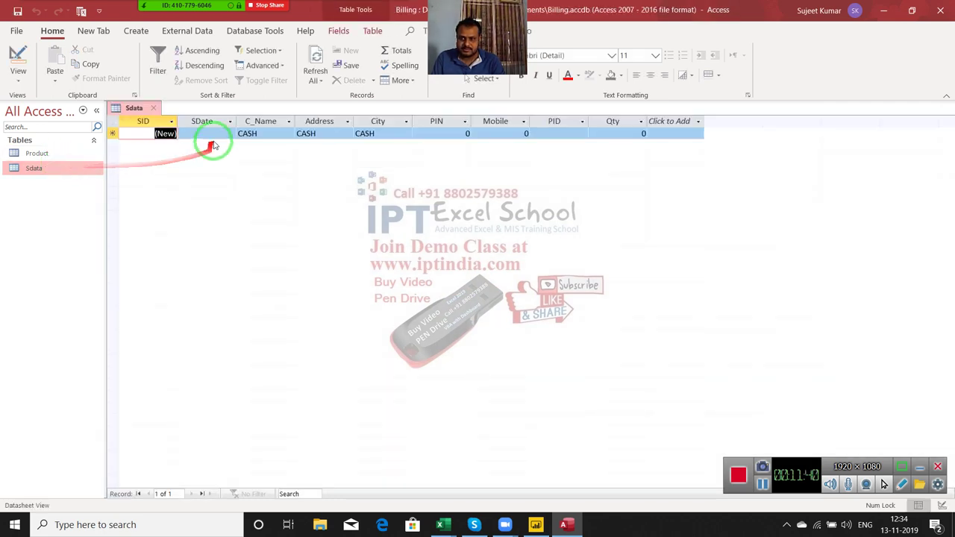
Set the first record's sale date to 13-11-2019 and fill in the PIN
{"action": "left_click", "coordinate": [213, 142]}
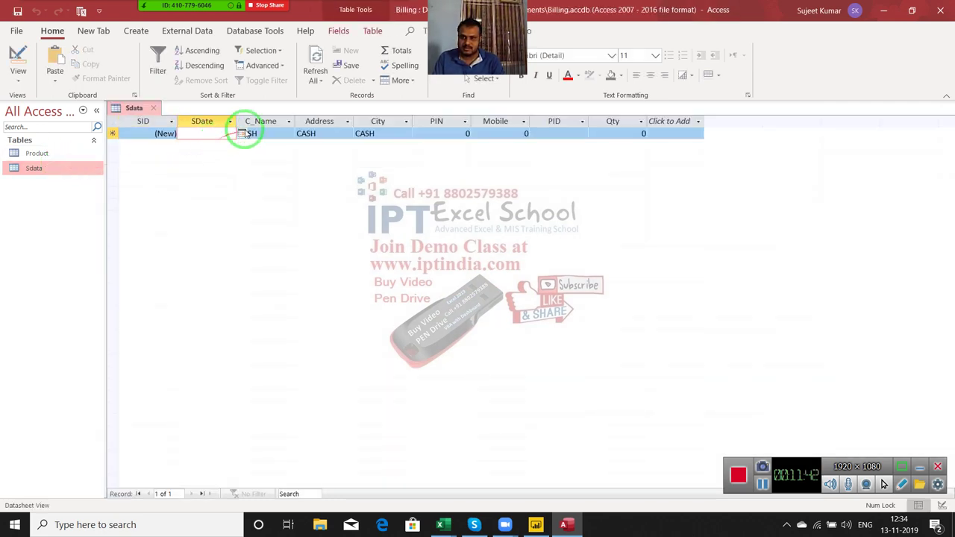
{"action": "left_click", "coordinate": [239, 133]}
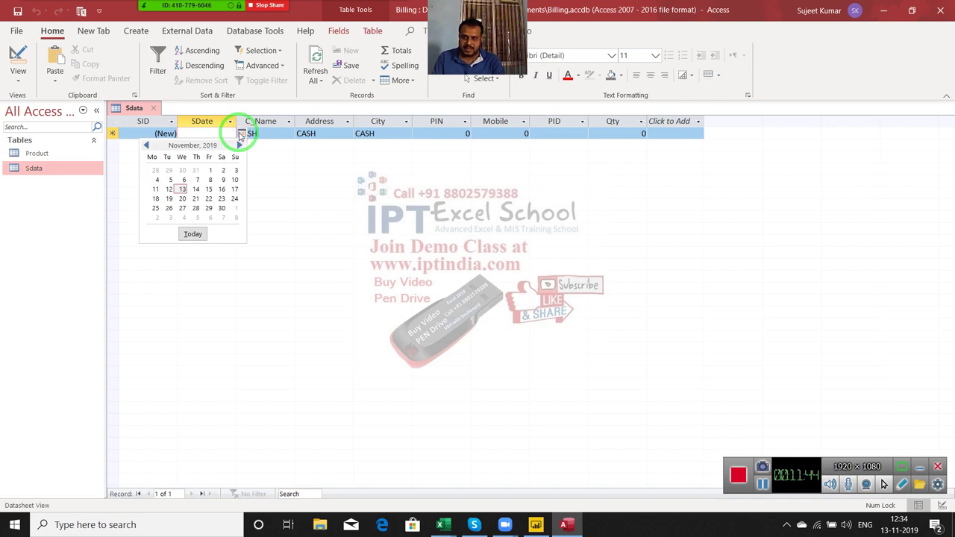
{"action": "left_click", "coordinate": [182, 189]}
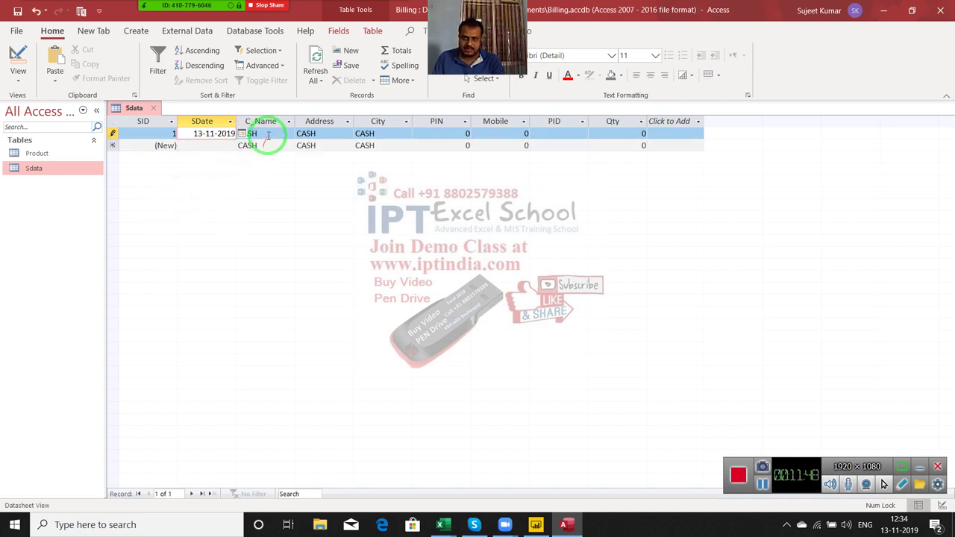
{"action": "left_click", "coordinate": [420, 134]}
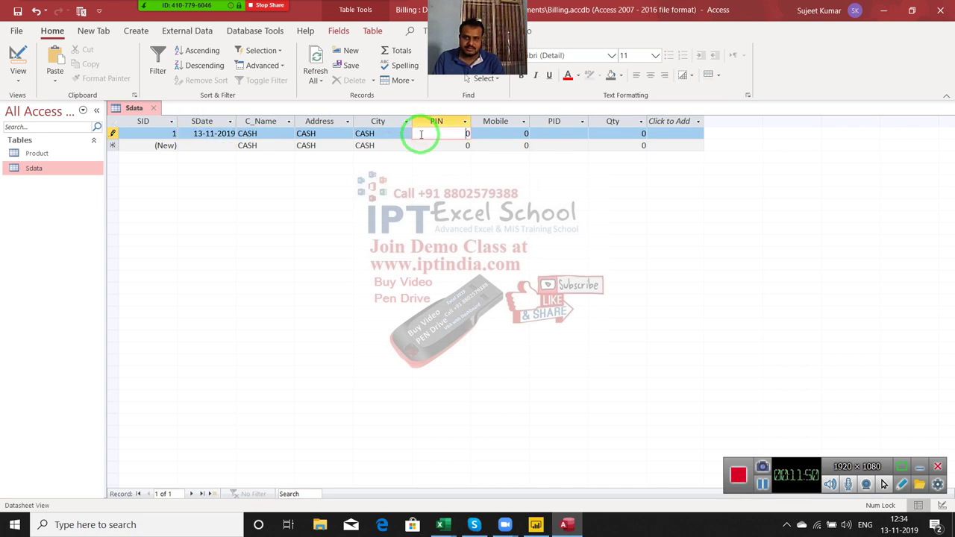
{"action": "left_click", "coordinate": [499, 133]}
{"action": "key", "text": "Return"}
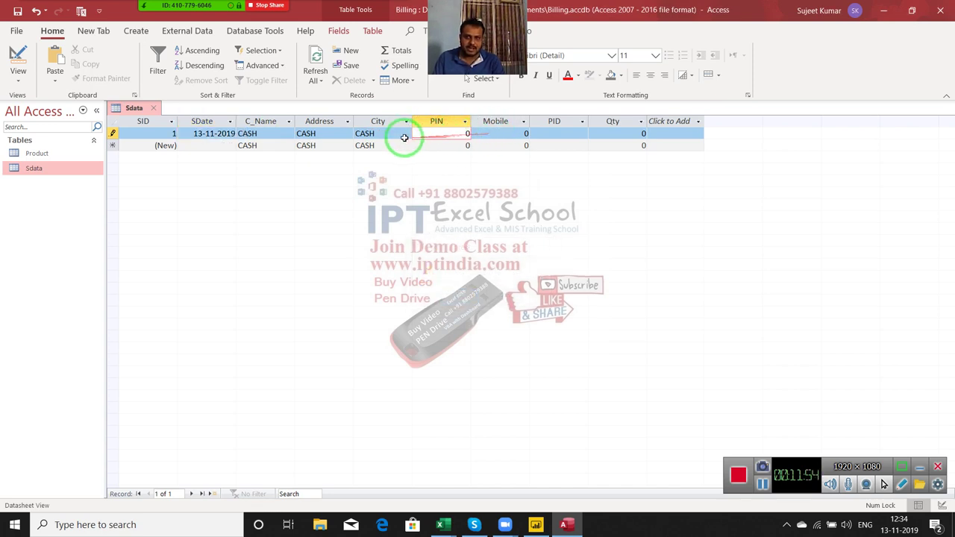
{"action": "type", "text": "110062"}
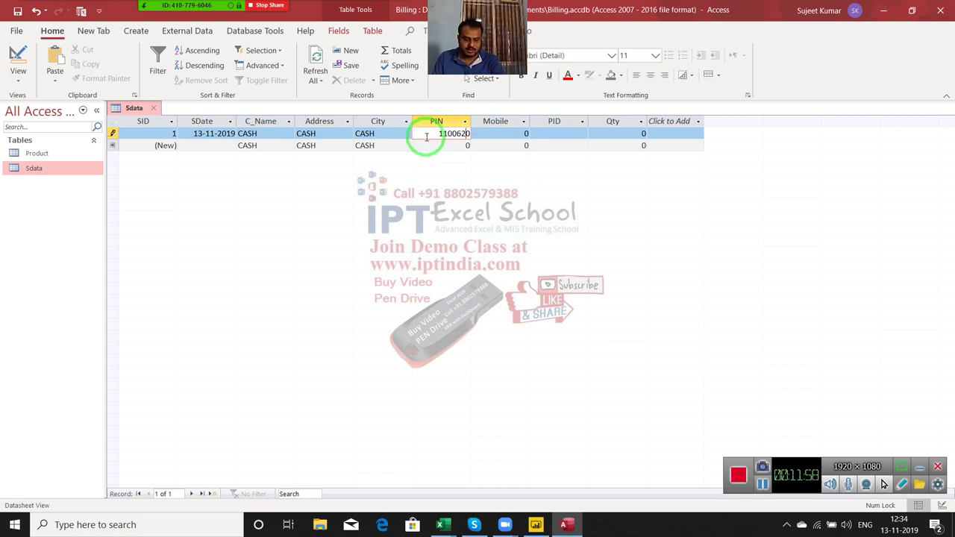
{"action": "left_click", "coordinate": [492, 136]}
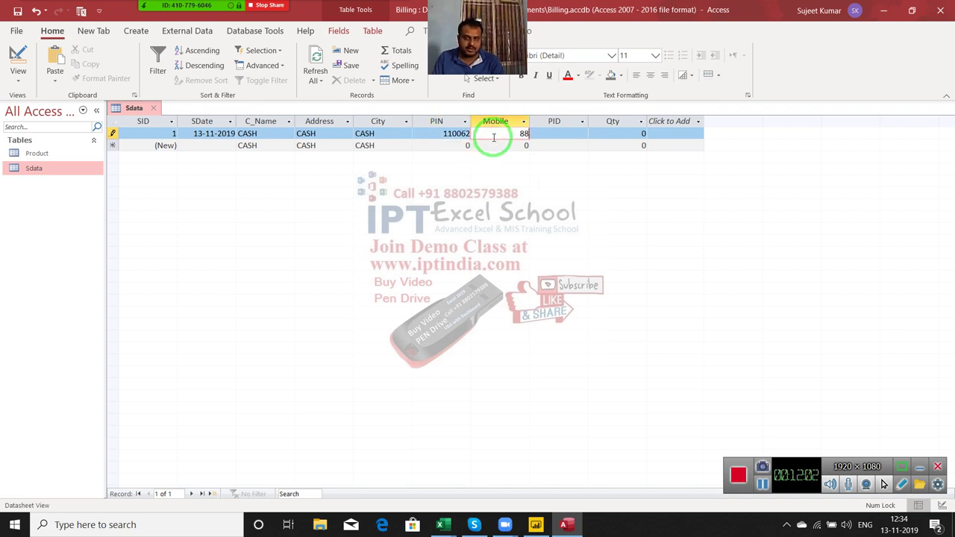
Undo the rejected mobile number entry, then open the PID product list
{"action": "key", "text": "Return"}
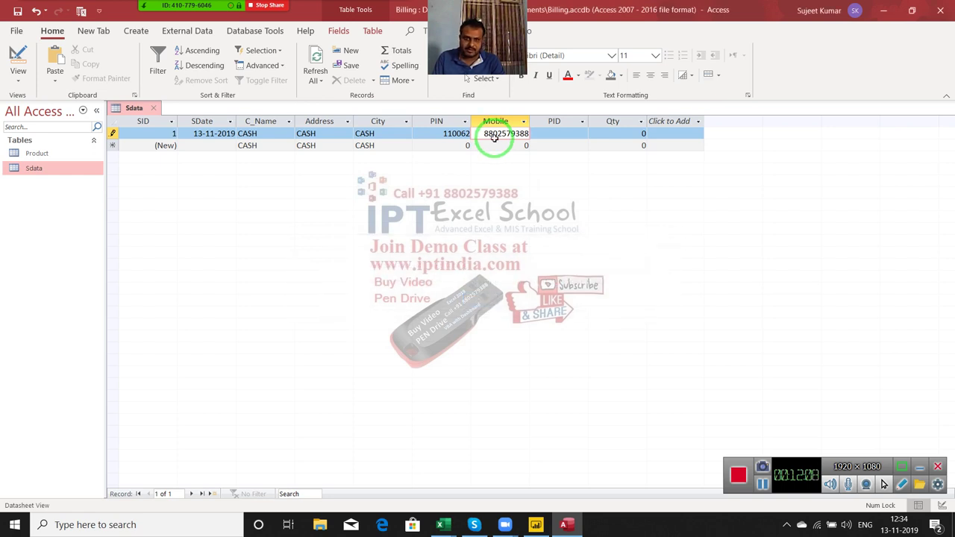
{"action": "key", "text": "Return"}
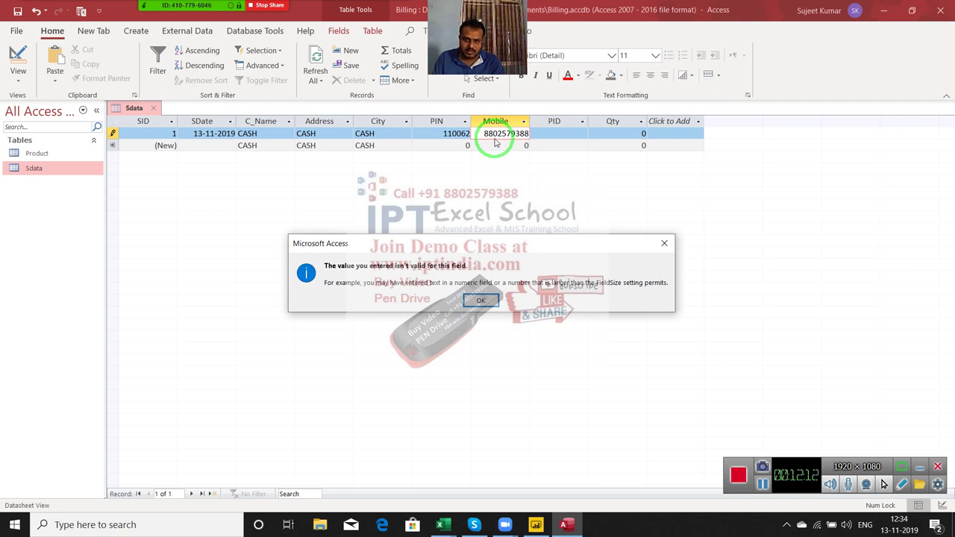
{"action": "left_click", "coordinate": [489, 307]}
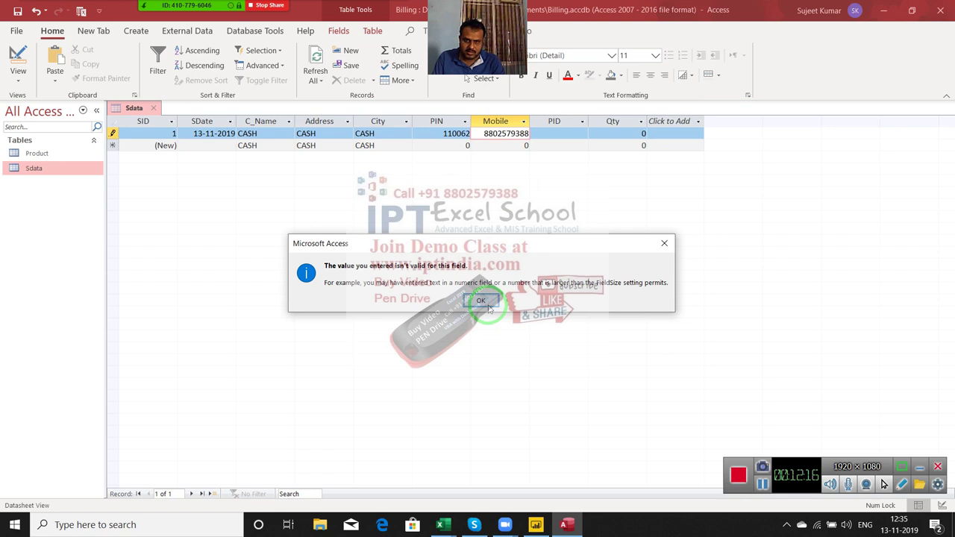
{"action": "left_click", "coordinate": [483, 302]}
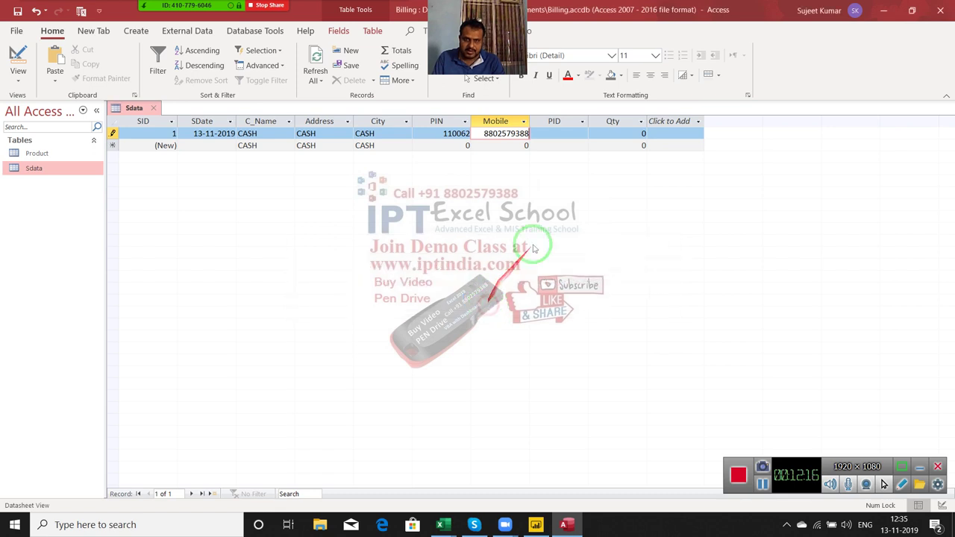
{"action": "key", "text": "Escape"}
{"action": "left_click", "coordinate": [562, 137]}
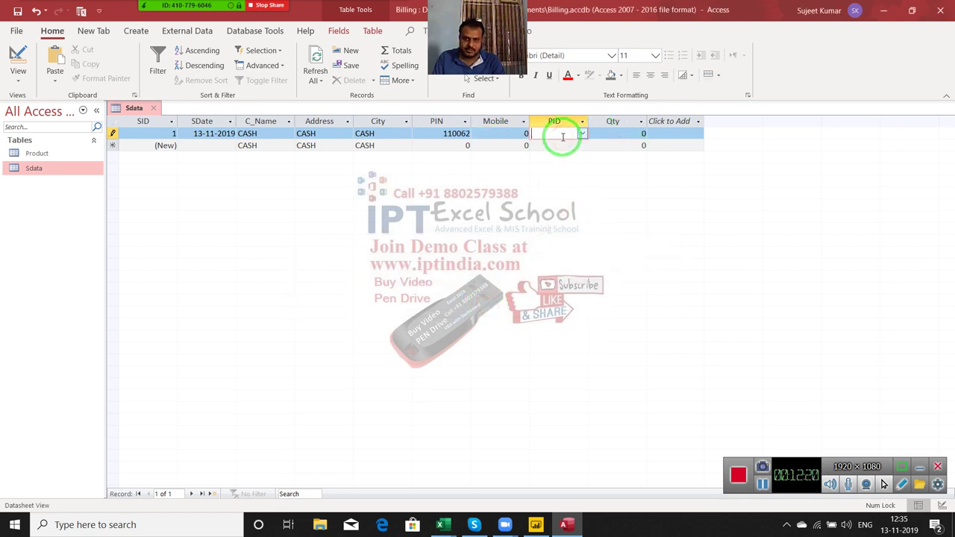
{"action": "left_click", "coordinate": [582, 135]}
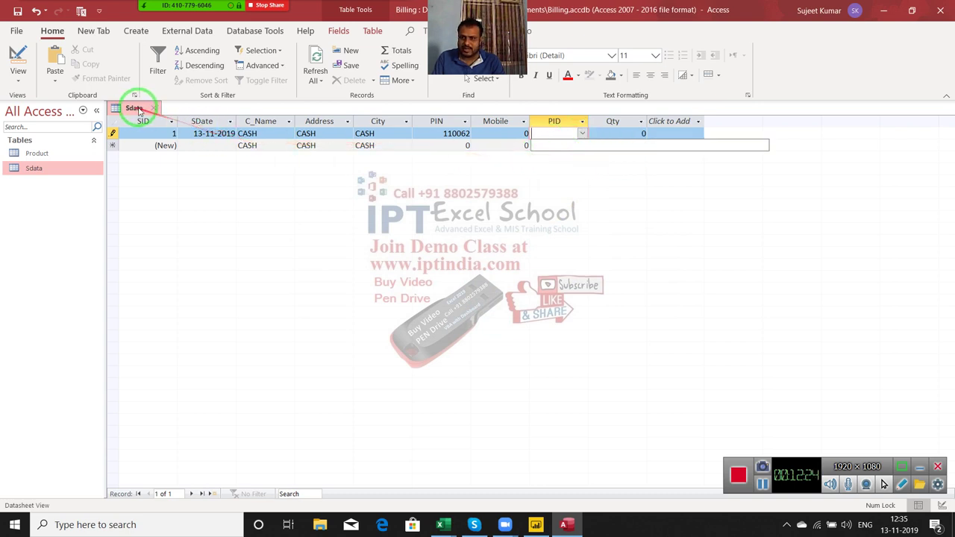
Open the Product table and enter DVD with MRP 2500 and a 5% discount, giving SPrice 2375
{"action": "double_click", "coordinate": [71, 154]}
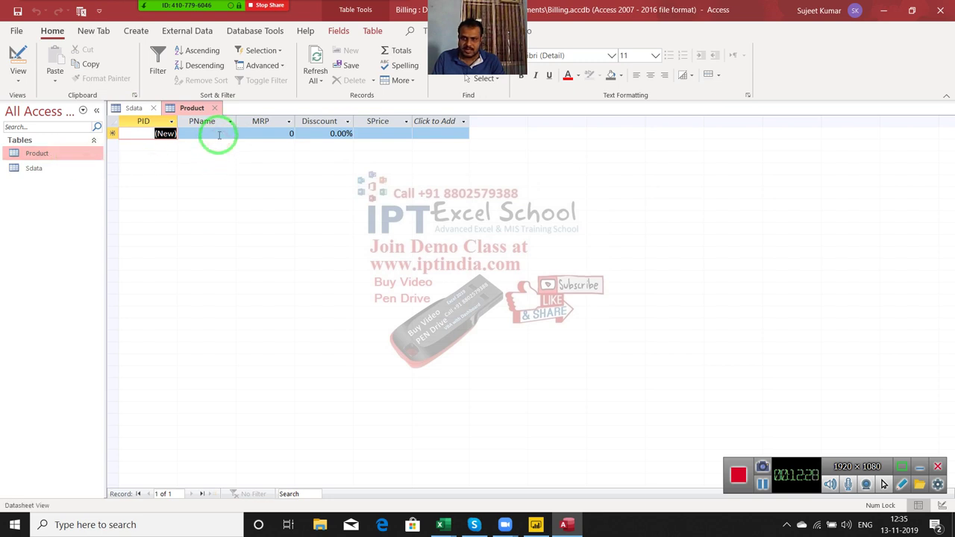
{"action": "left_click", "coordinate": [219, 134]}
{"action": "type", "text": "DVD"}
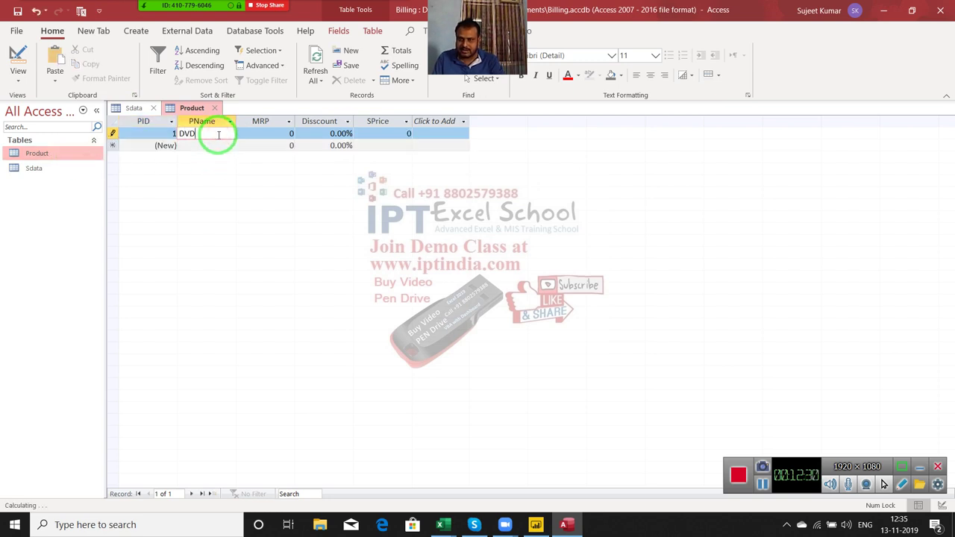
{"action": "key", "text": "Tab"}
{"action": "type", "text": "25"}
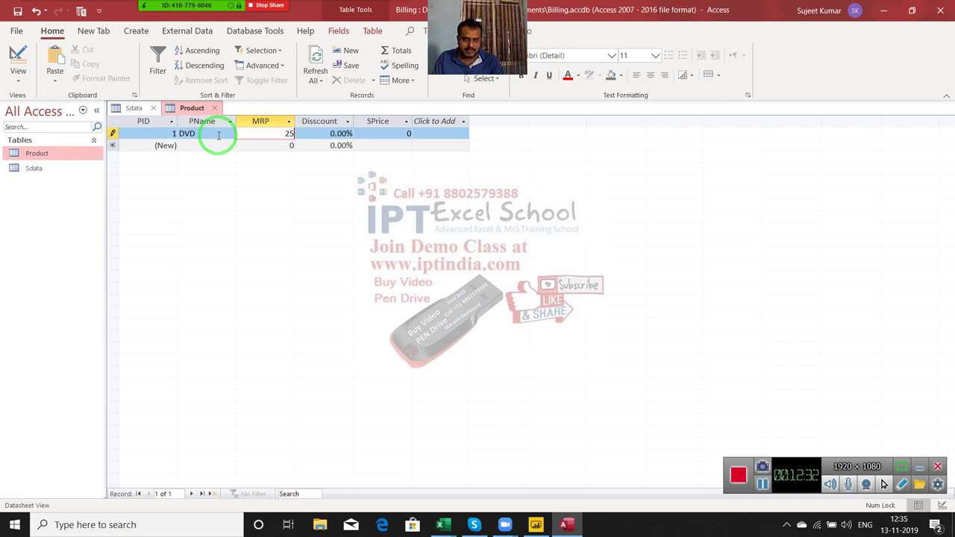
{"action": "key", "text": "Tab"}
{"action": "key", "text": "Tab"}
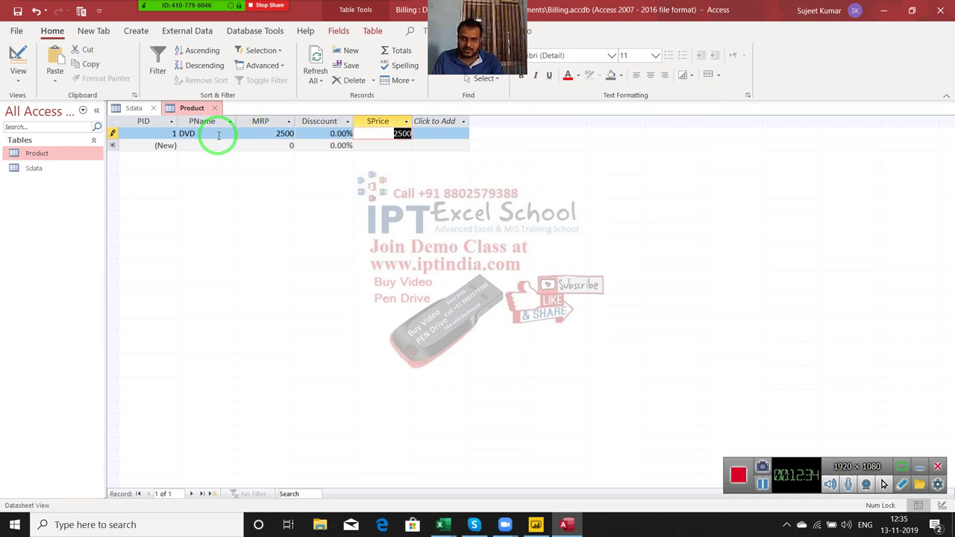
{"action": "key", "text": "shift+Tab"}
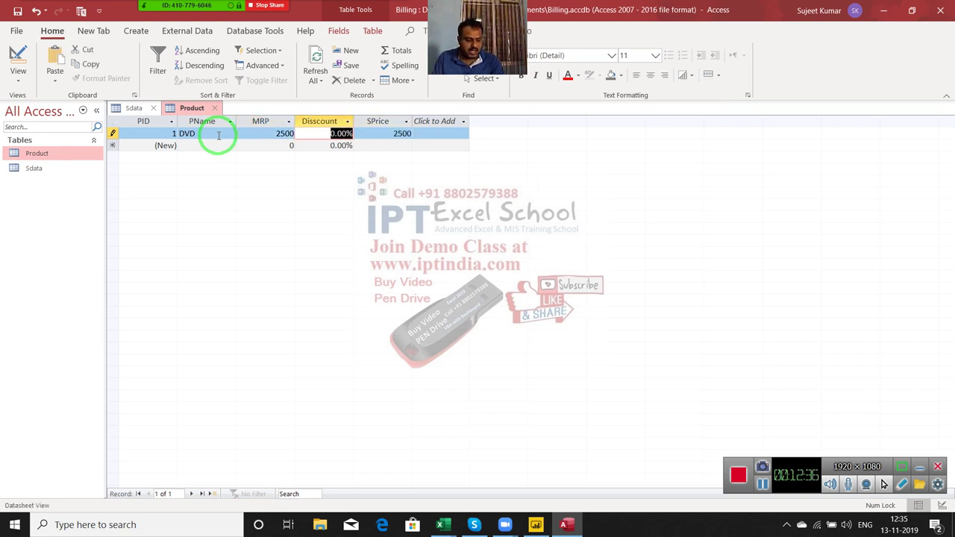
{"action": "type", "text": "5%"}
{"action": "key", "text": "Tab"}
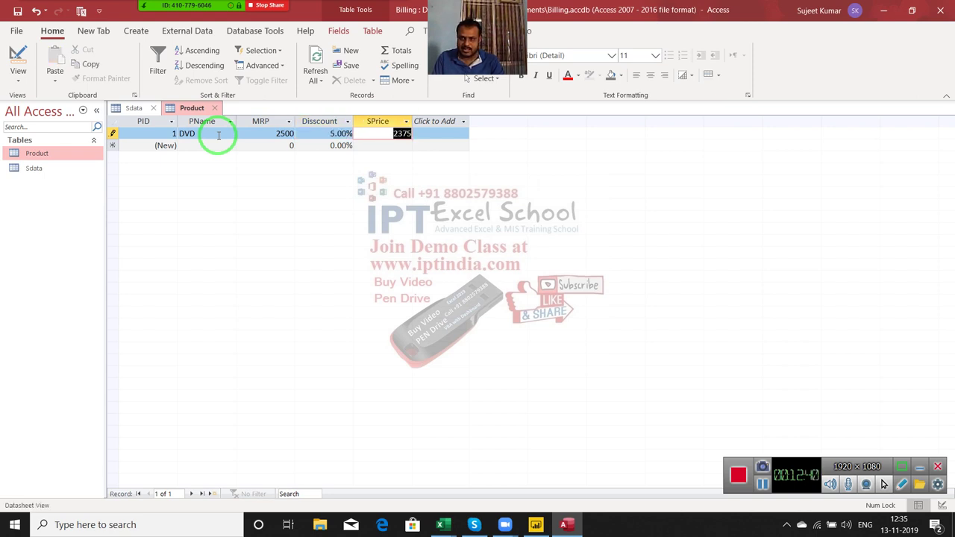
Close the Product table and reopen Sdata so its PID list includes the new DVD product
{"action": "left_click", "coordinate": [214, 107]}
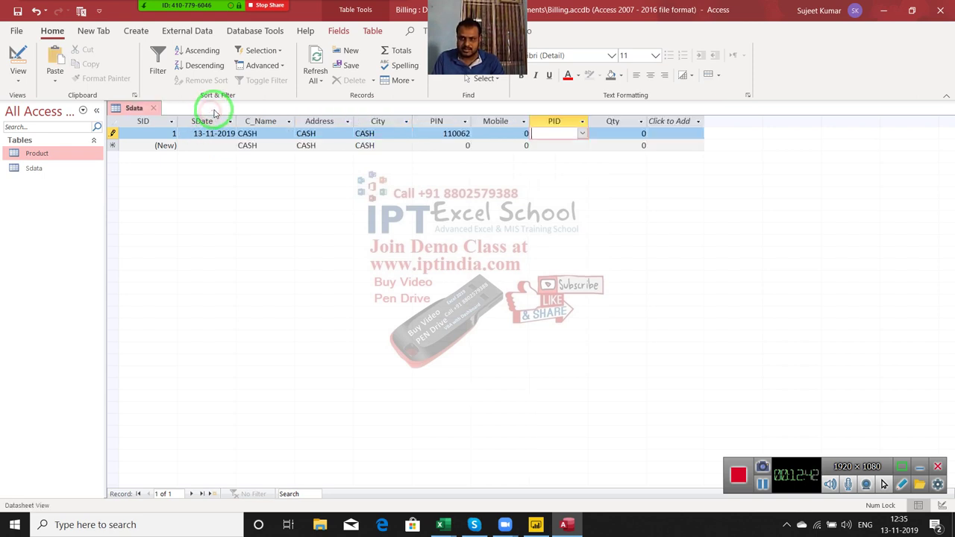
{"action": "left_click_drag", "start_coordinate": [215, 110], "coordinate": [524, 145]}
{"action": "left_click", "coordinate": [582, 134]}
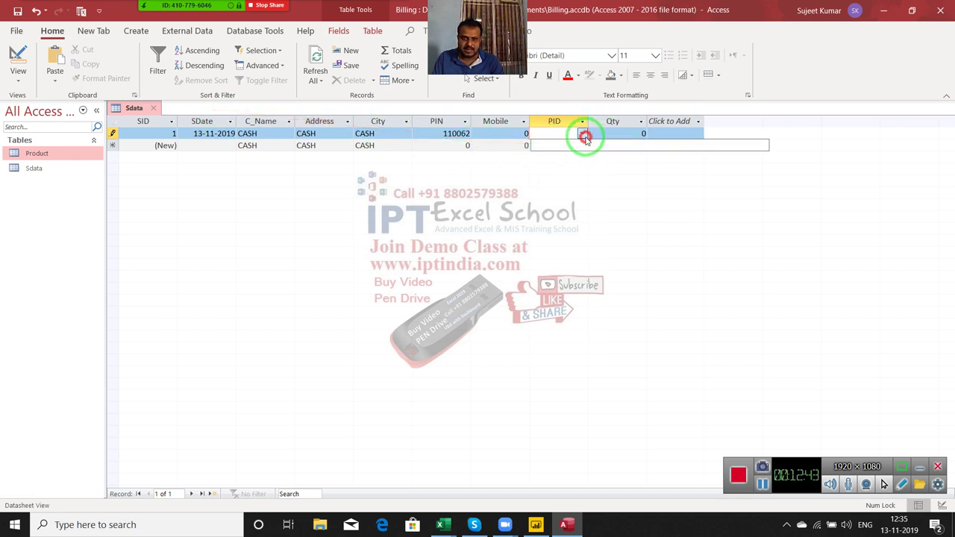
{"action": "left_click", "coordinate": [513, 135]}
{"action": "left_click", "coordinate": [566, 132]}
{"action": "left_click", "coordinate": [578, 132]}
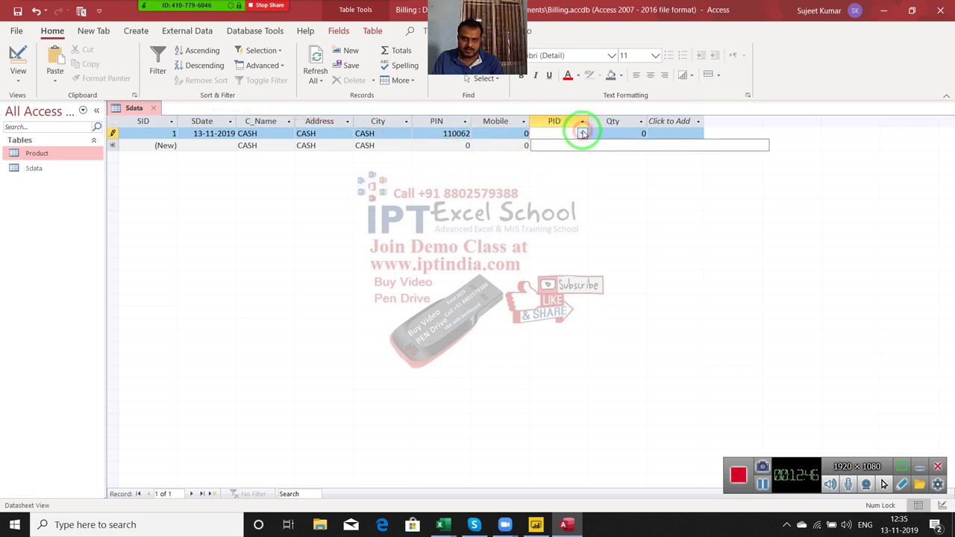
{"action": "left_click", "coordinate": [575, 131]}
{"action": "left_click", "coordinate": [154, 107]}
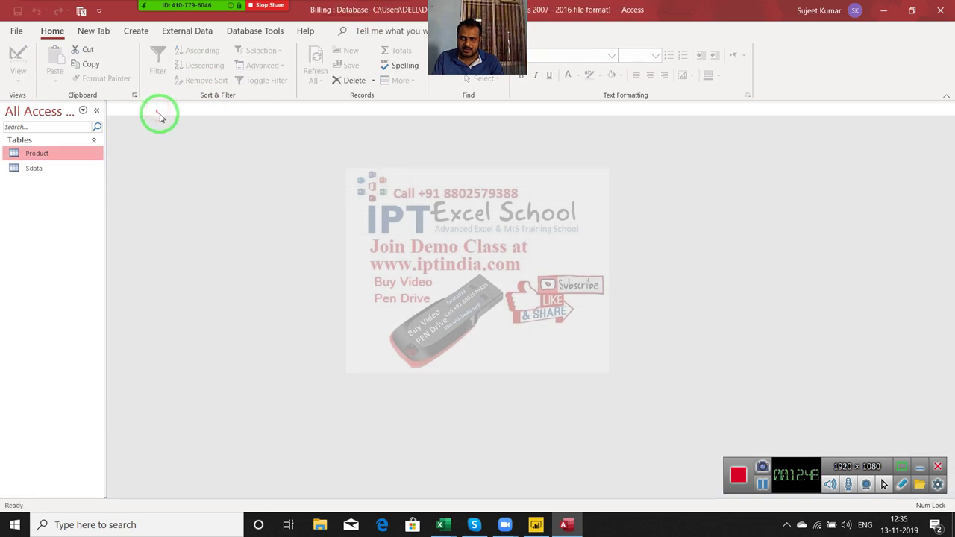
{"action": "double_click", "coordinate": [79, 168]}
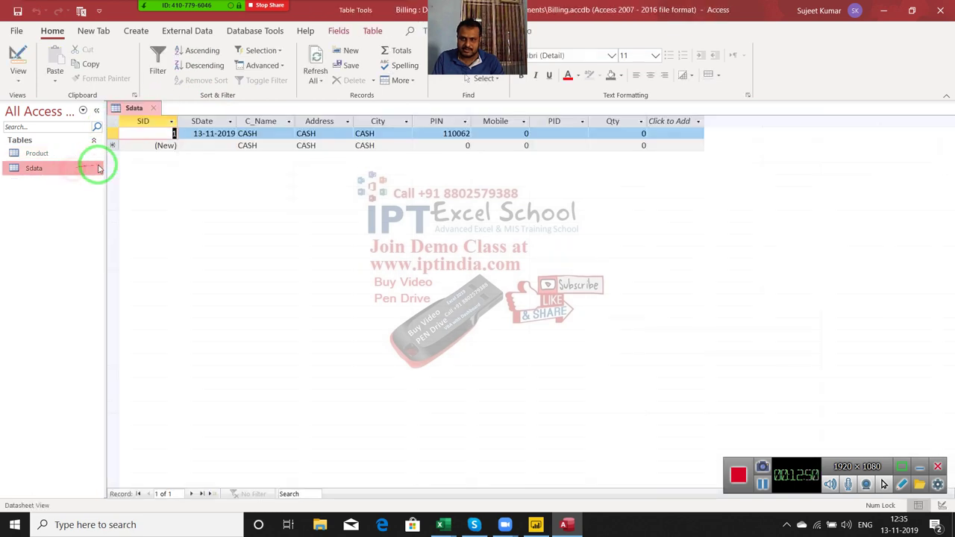
Set Sdata record 1 to product DVD with quantity 200, then close Sdata
{"action": "left_click", "coordinate": [571, 133]}
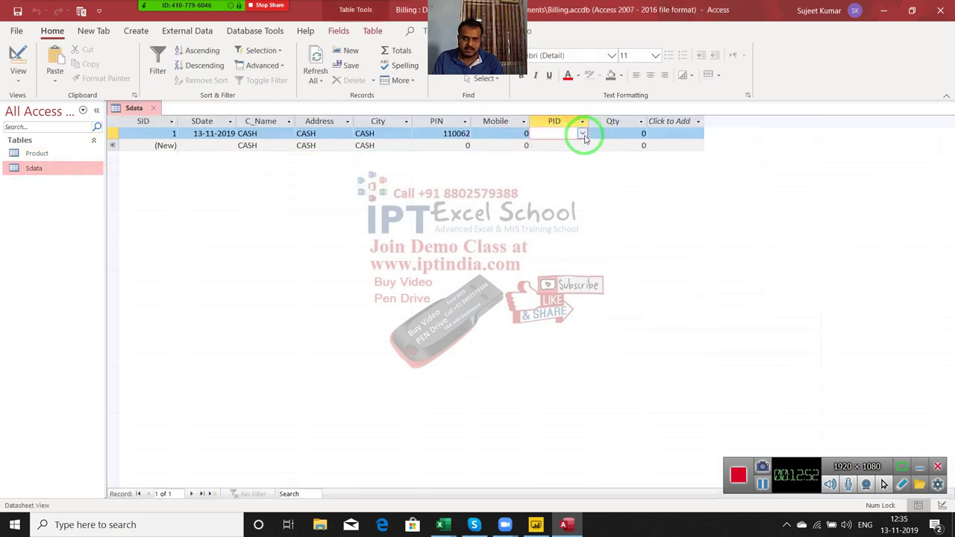
{"action": "left_click", "coordinate": [583, 134]}
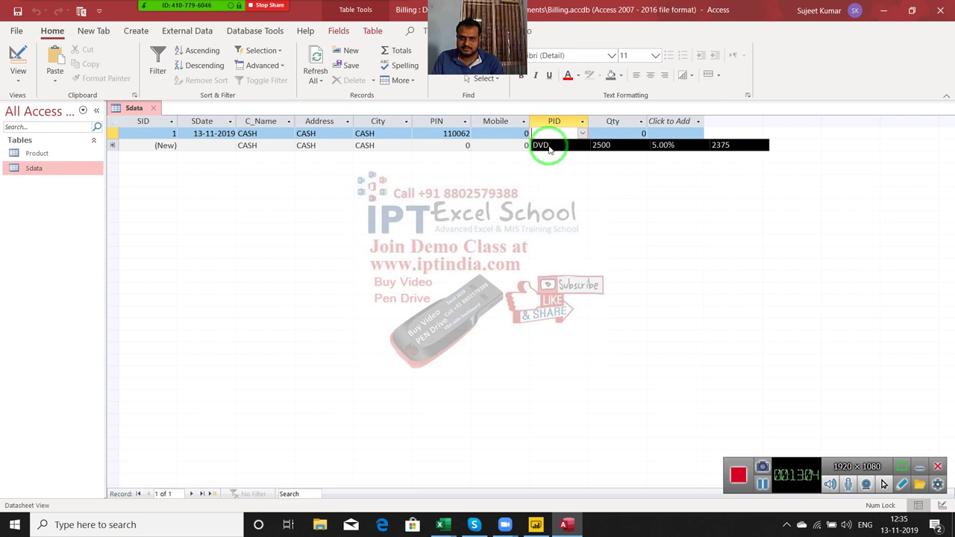
{"action": "left_click", "coordinate": [549, 147]}
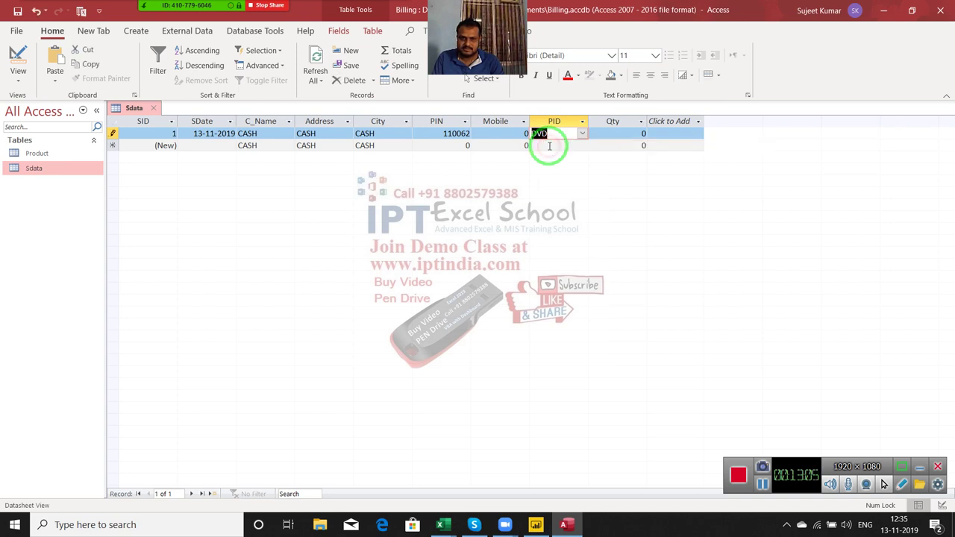
{"action": "left_click", "coordinate": [635, 134]}
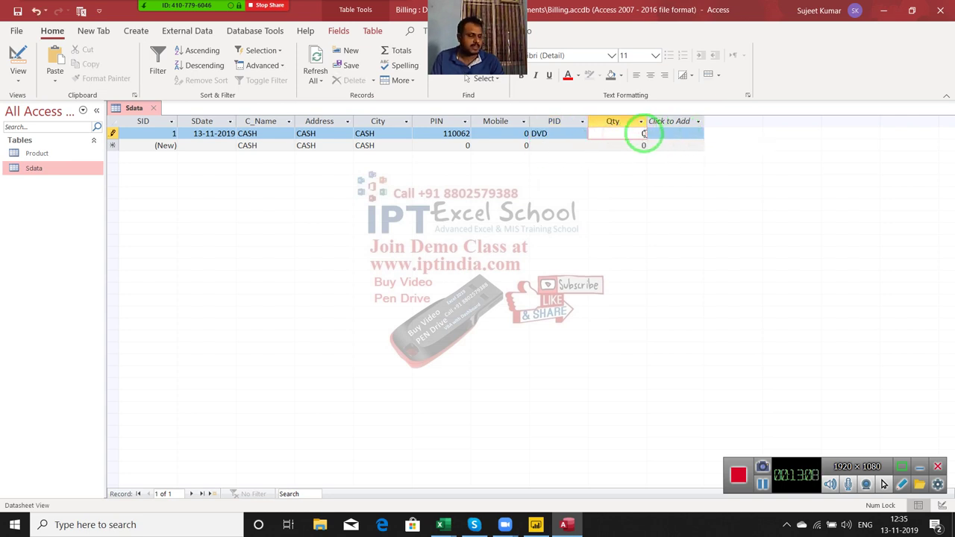
{"action": "left_click", "coordinate": [564, 136]}
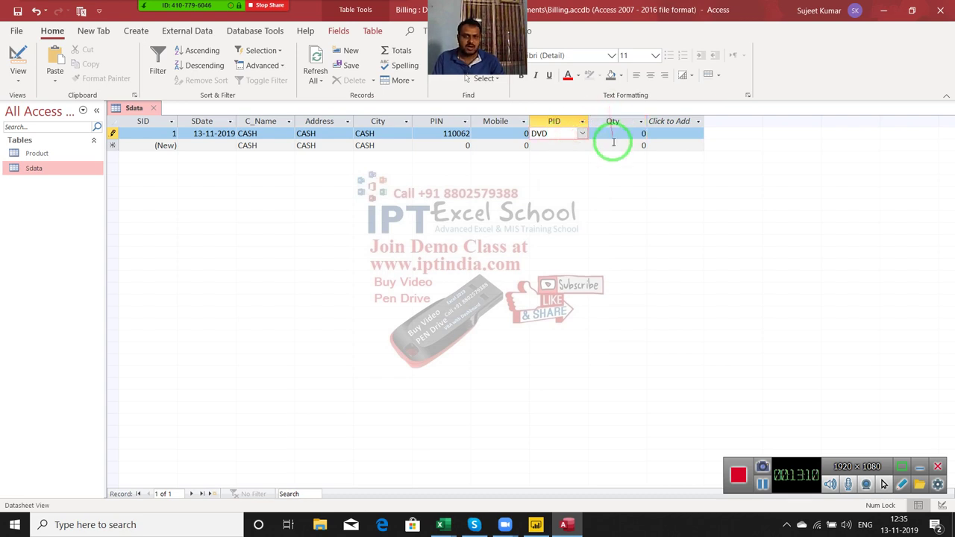
{"action": "left_click", "coordinate": [616, 136]}
{"action": "type", "text": "200"}
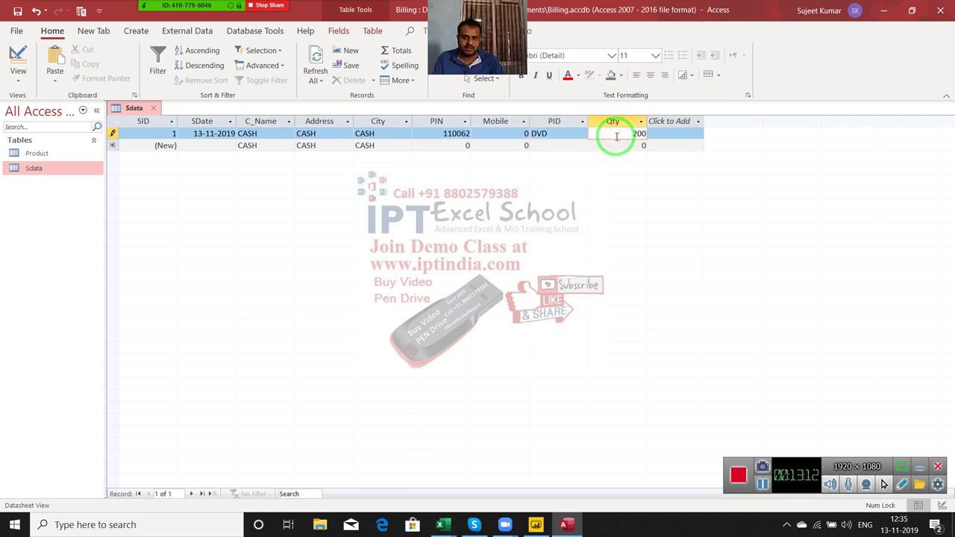
{"action": "key", "text": "Return"}
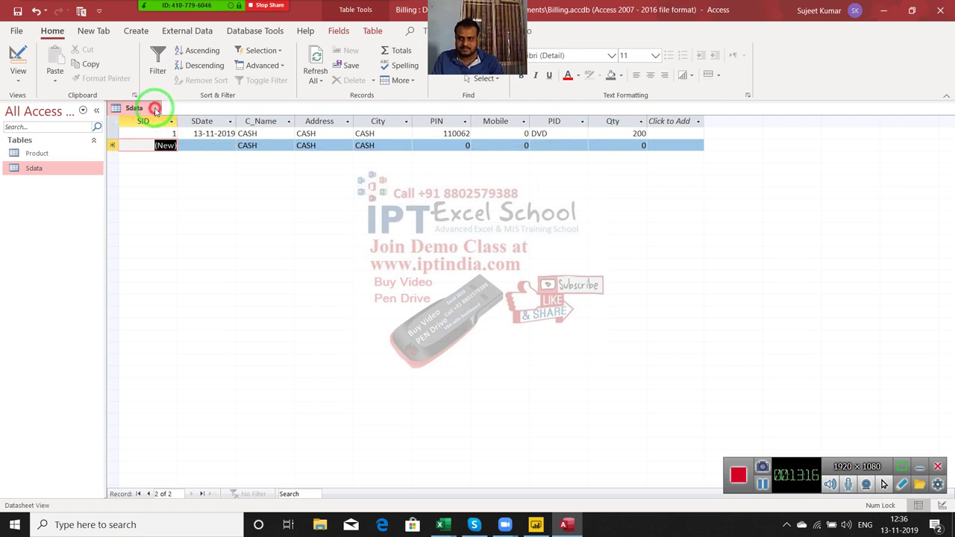
{"action": "left_click", "coordinate": [155, 108]}
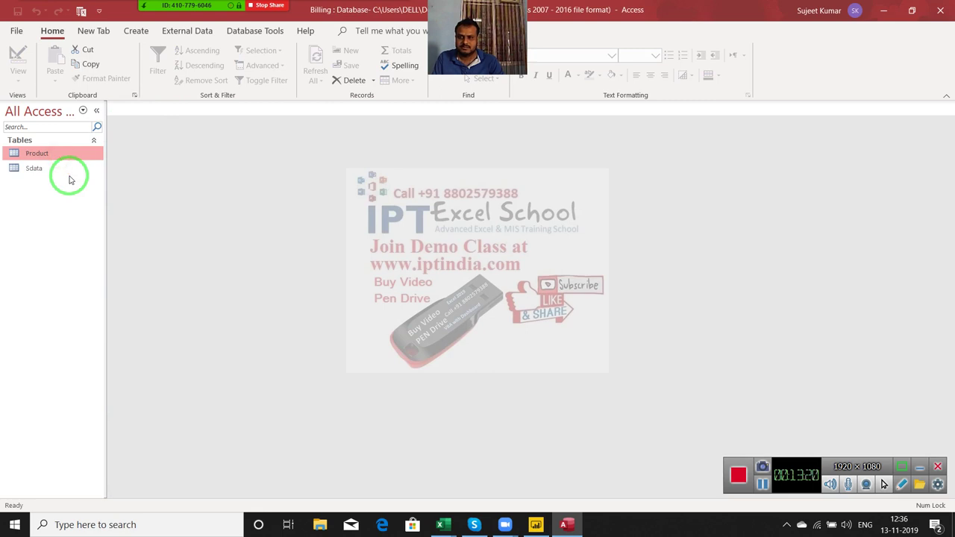
Create a new blank table and save it as PData, opening it in Design View
{"action": "left_click", "coordinate": [69, 170]}
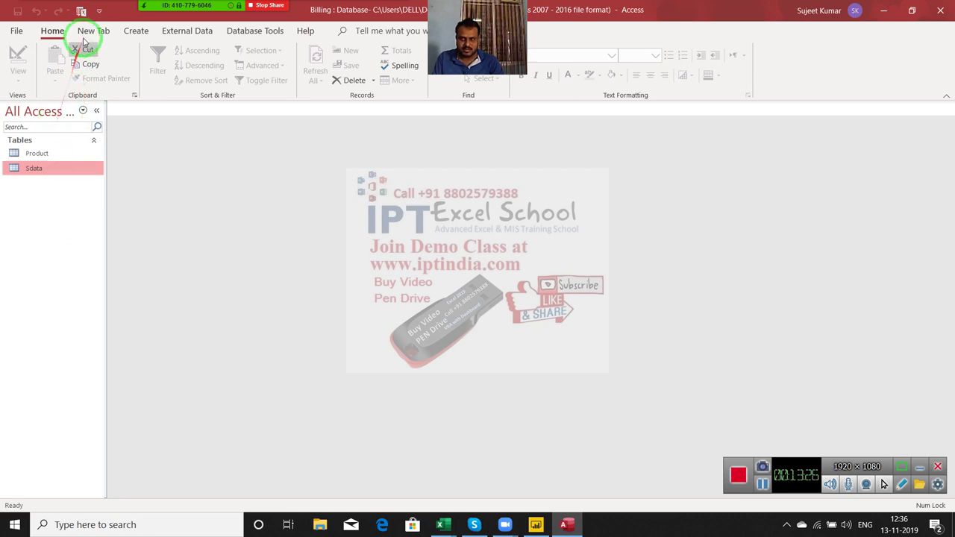
{"action": "left_click", "coordinate": [88, 33]}
{"action": "left_click", "coordinate": [57, 36]}
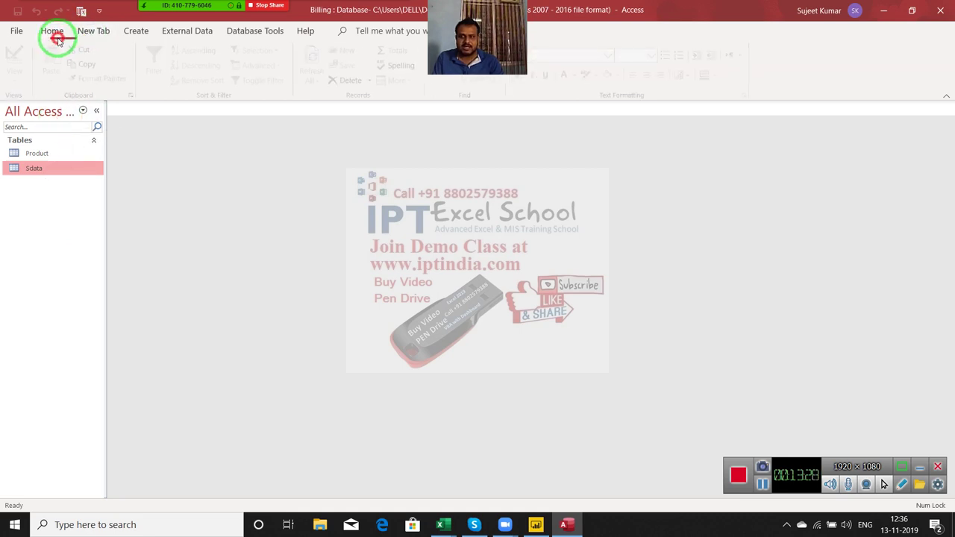
{"action": "left_click", "coordinate": [136, 30]}
{"action": "left_click", "coordinate": [65, 65]}
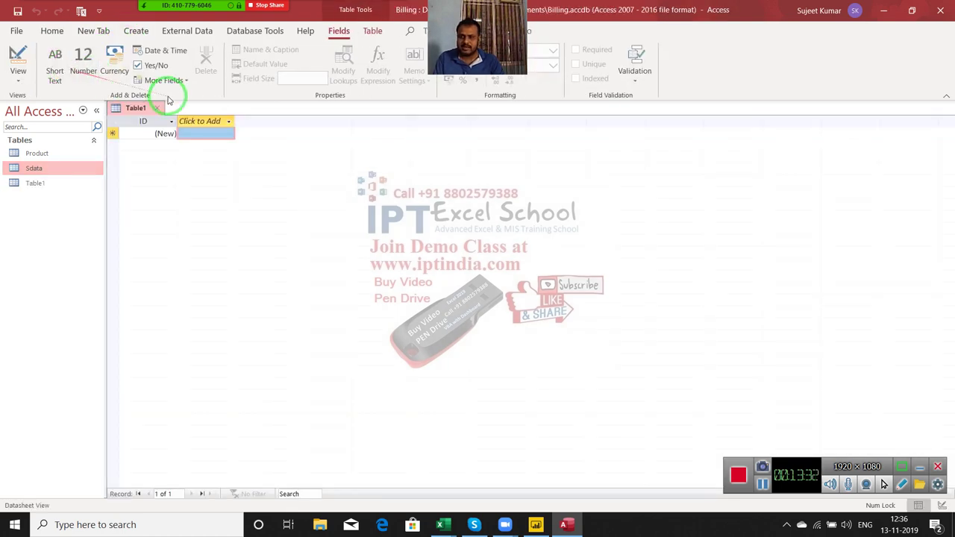
{"action": "right_click", "coordinate": [64, 185]}
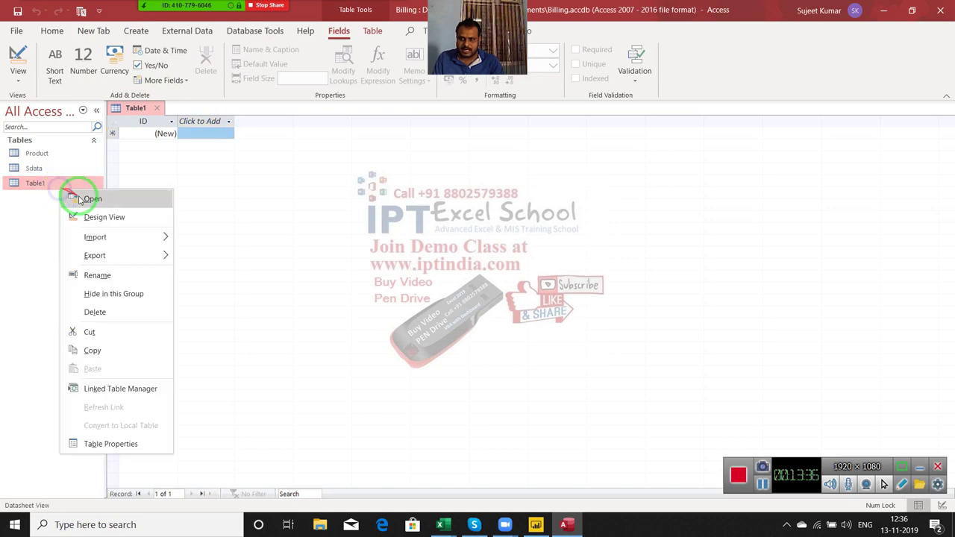
{"action": "left_click", "coordinate": [94, 217]}
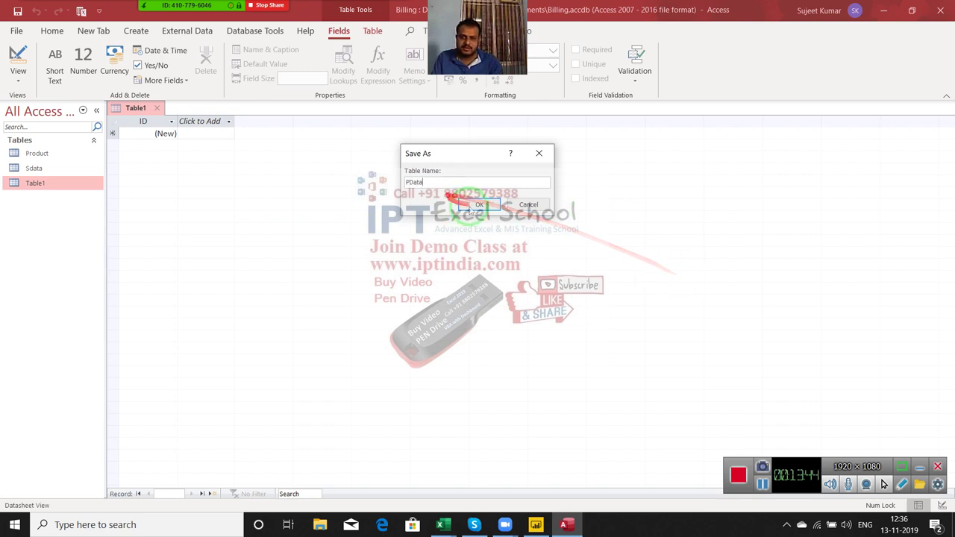
{"action": "left_click", "coordinate": [478, 205]}
{"action": "type", "text": "PUID"}
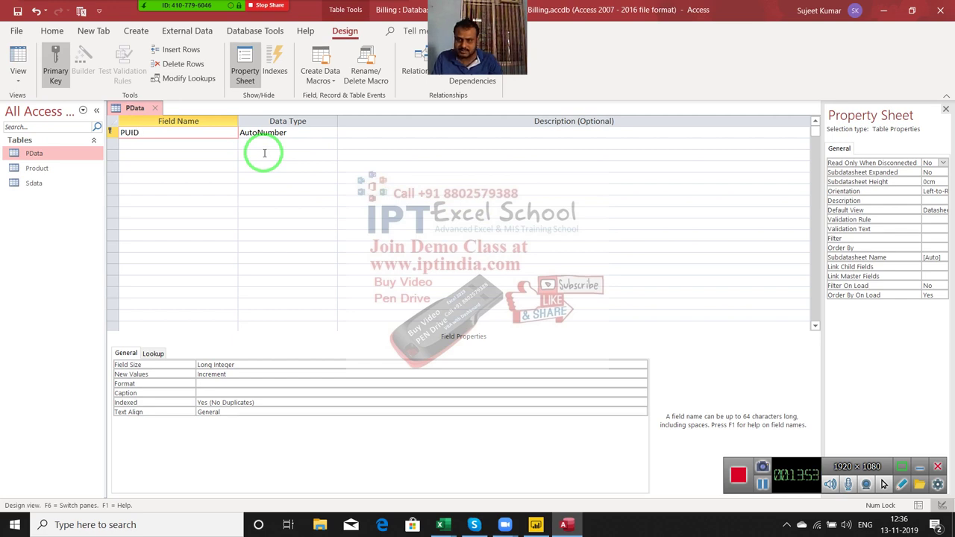
Add a PDate field with the Date/Time data type below PUID
{"action": "key", "text": "Tab"}
{"action": "key", "text": "Tab"}
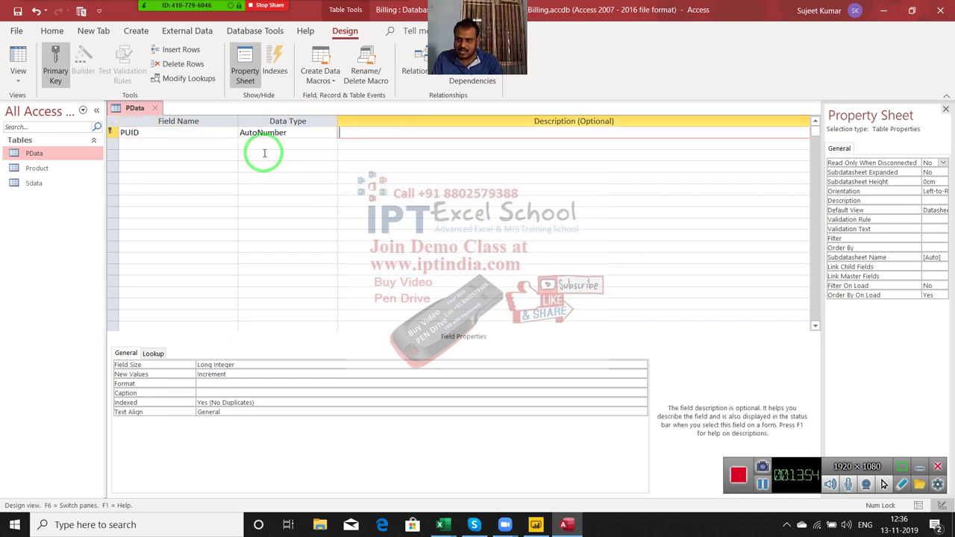
{"action": "key", "text": "Tab"}
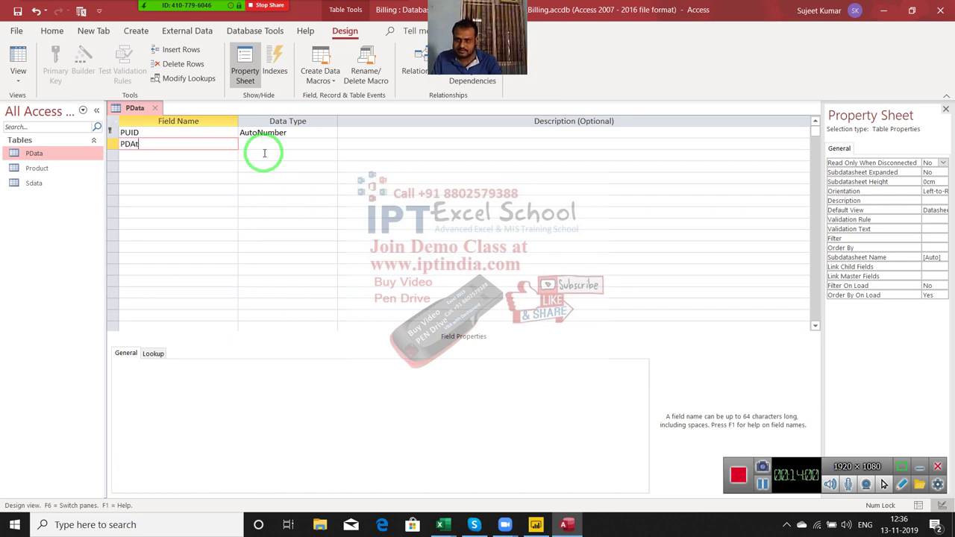
{"action": "key", "text": "Tab"}
{"action": "type", "text": "d"}
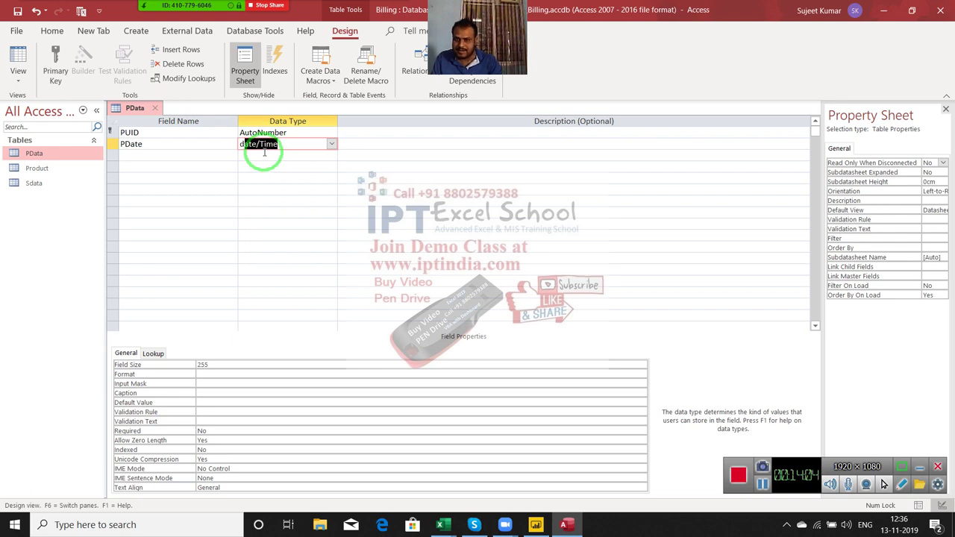
{"action": "key", "text": "Tab"}
{"action": "key", "text": "Tab"}
{"action": "type", "text": "P"}
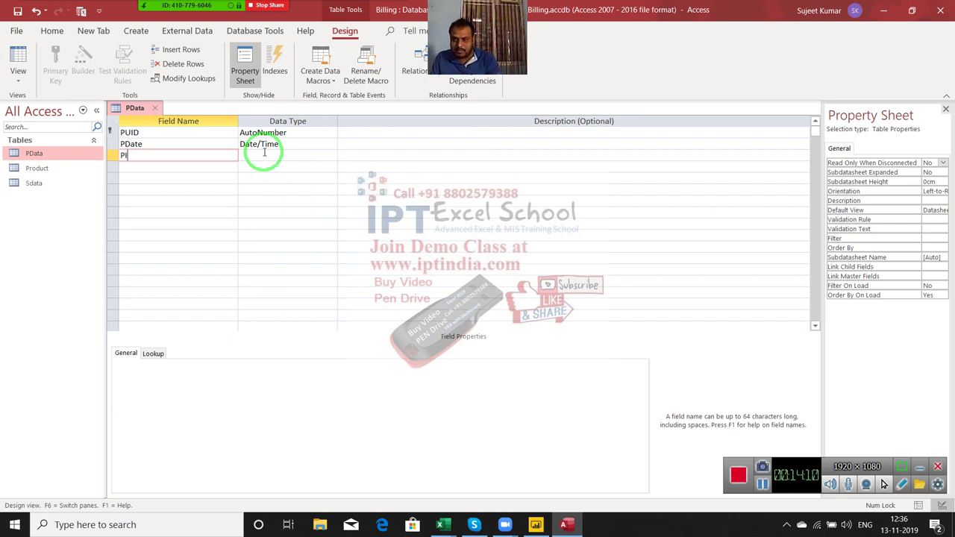
Add a PID field set to Calculated, leaving the Expression Builder without an expression
{"action": "type", "text": "D"}
{"action": "key", "text": "Tab"}
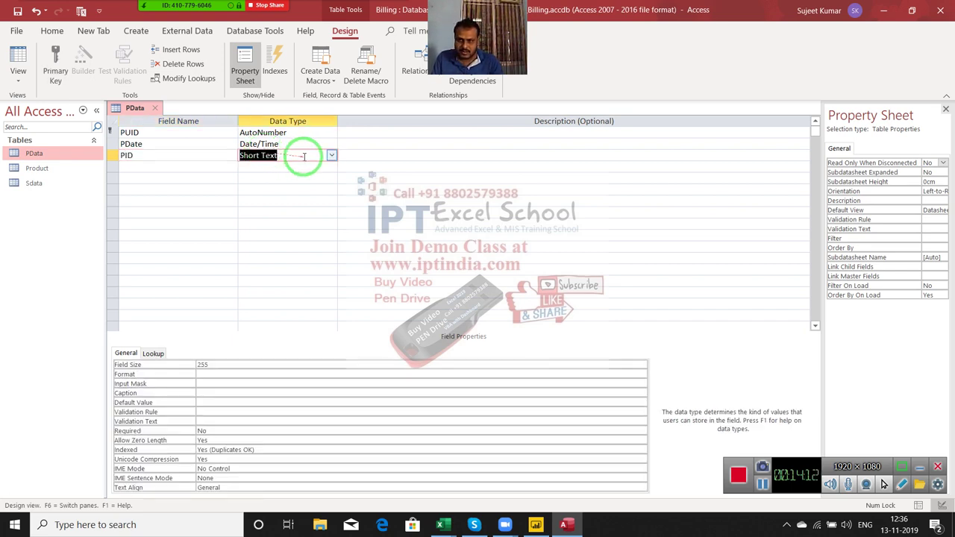
{"action": "left_click", "coordinate": [331, 155]}
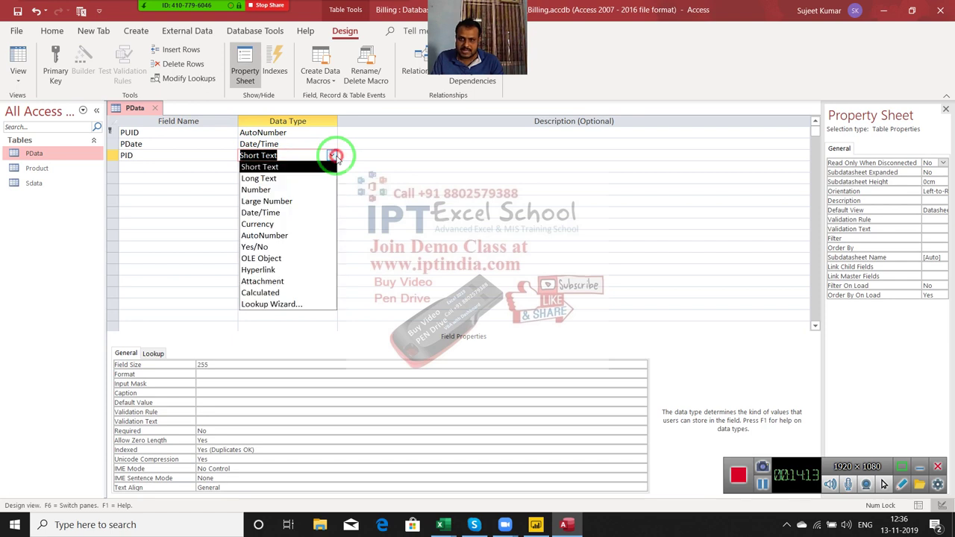
{"action": "left_click", "coordinate": [326, 293]}
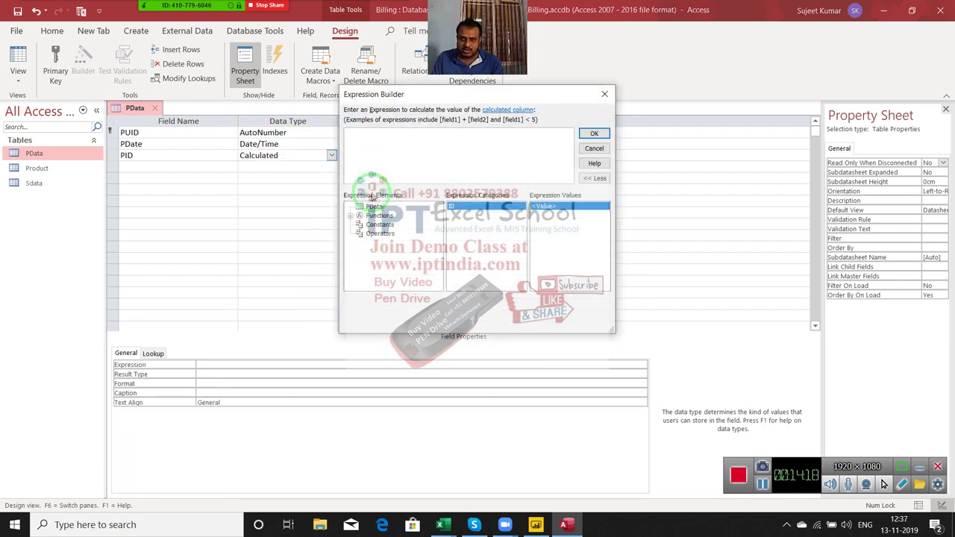
{"action": "key", "text": "Escape"}
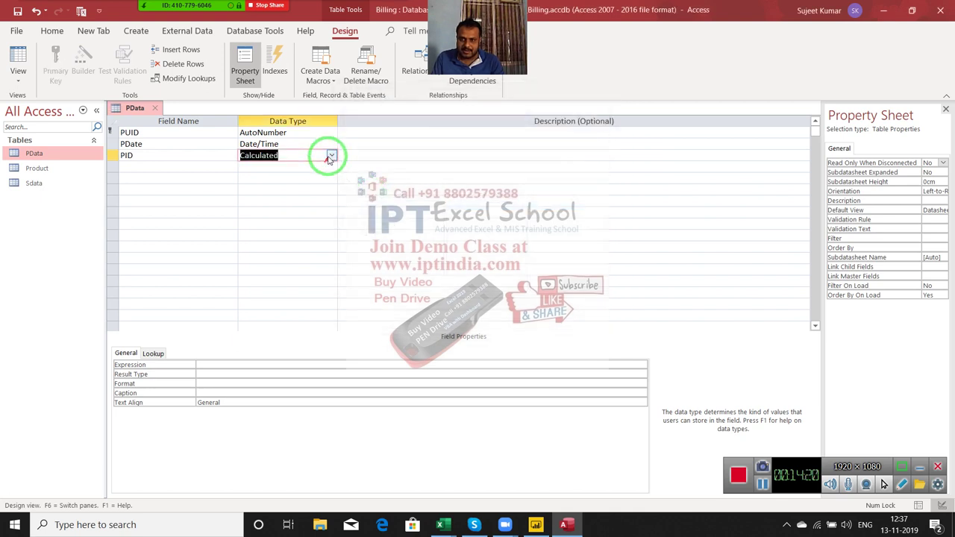
Try switching PID to Lookup Wizard twice, dismissing the error each time, then select the PID row
{"action": "left_click", "coordinate": [331, 155]}
{"action": "left_click", "coordinate": [284, 304]}
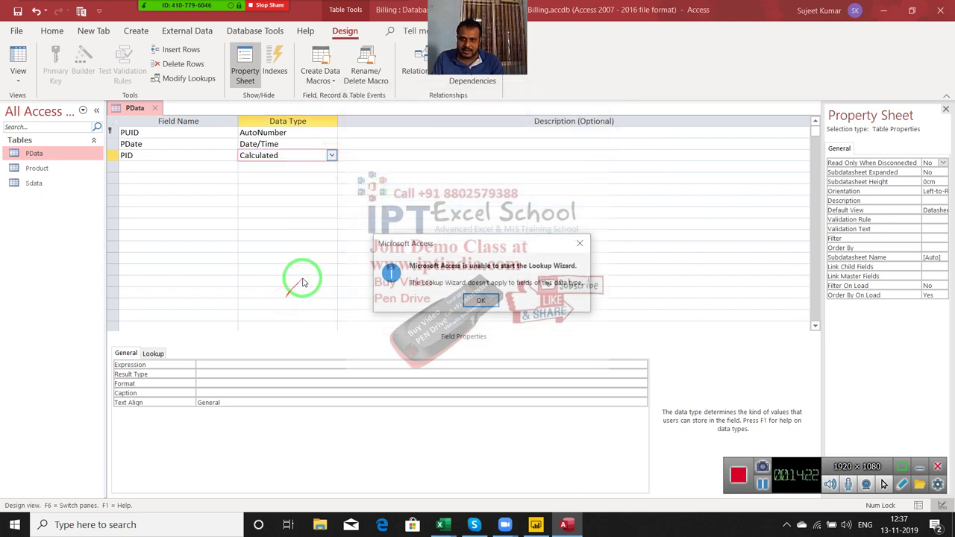
{"action": "left_click", "coordinate": [466, 298]}
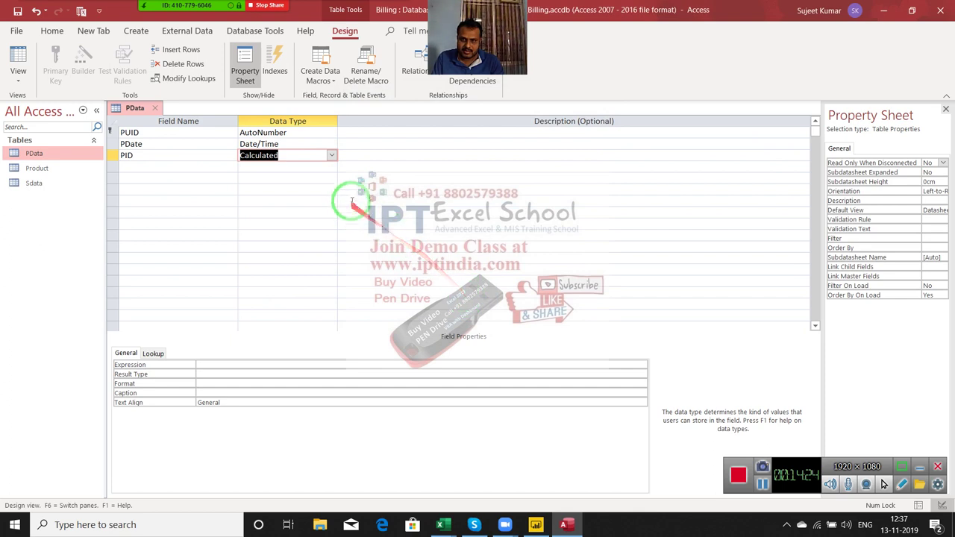
{"action": "left_click", "coordinate": [331, 155]}
{"action": "left_click", "coordinate": [287, 304]}
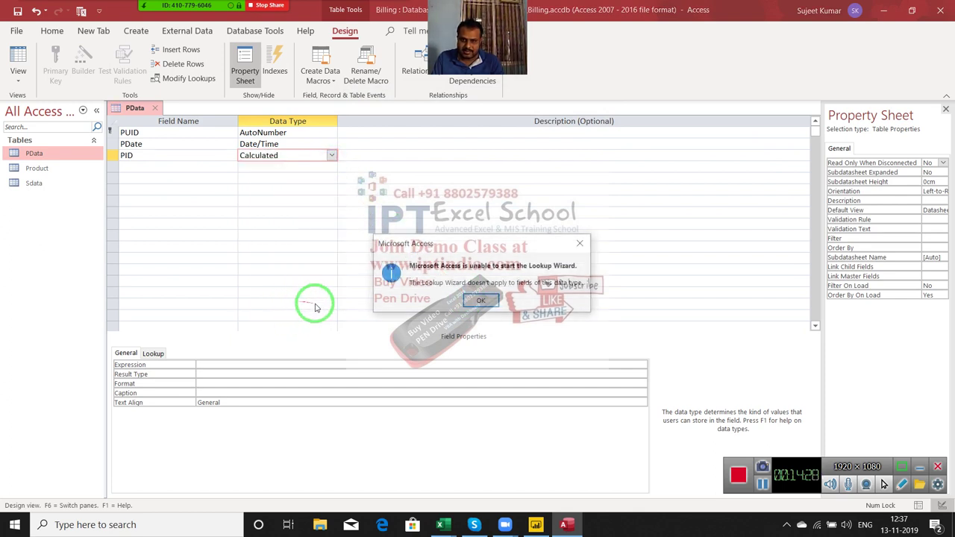
{"action": "left_click", "coordinate": [477, 300]}
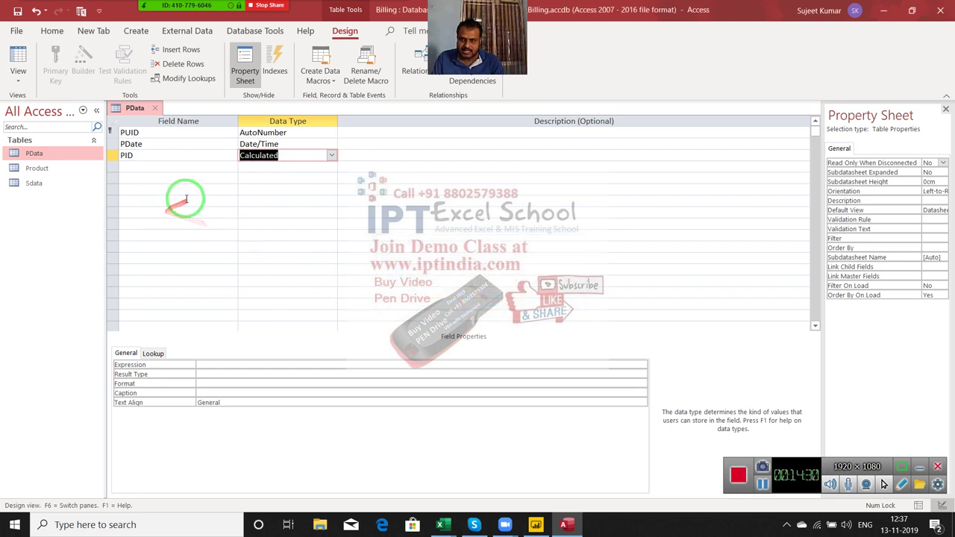
{"action": "left_click", "coordinate": [108, 155]}
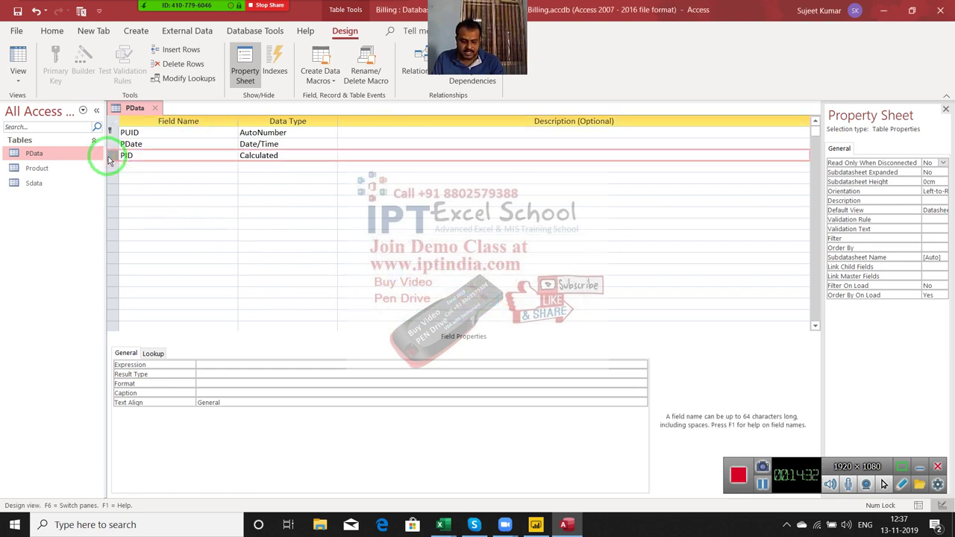
Delete and re-enter the PID field, then start a Lookup Wizard drawing values from the Product table
{"action": "key", "text": "Delete"}
{"action": "type", "text": "P"}
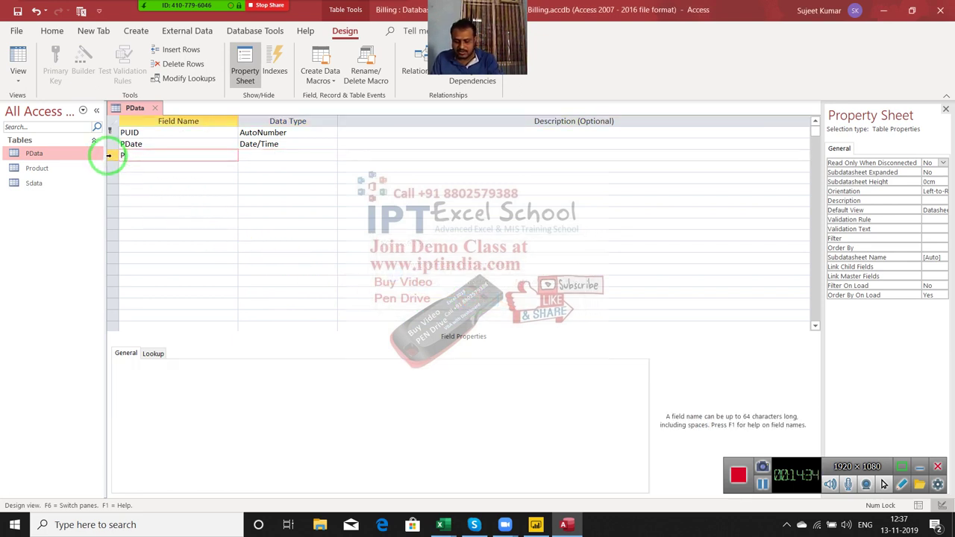
{"action": "type", "text": "ID"}
{"action": "key", "text": "Tab"}
{"action": "left_click", "coordinate": [331, 155]}
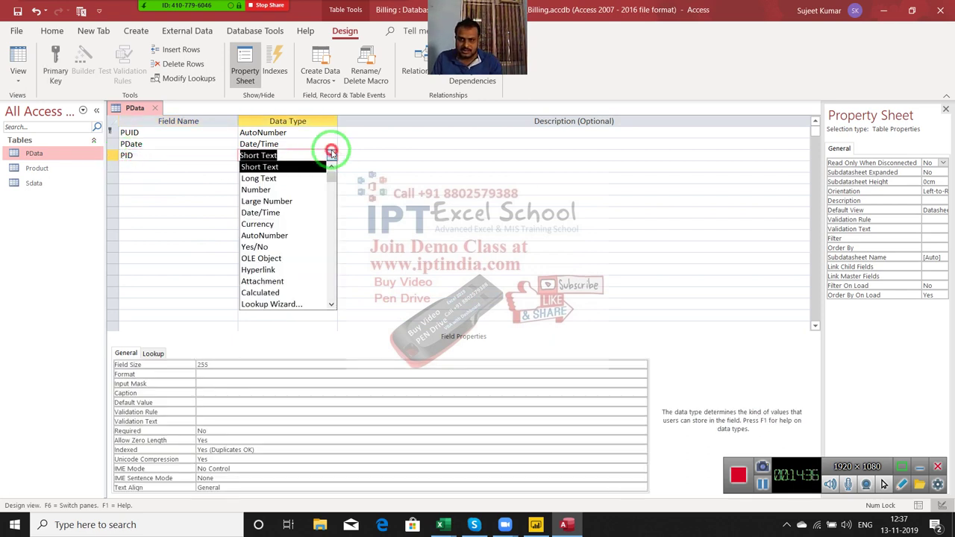
{"action": "left_click", "coordinate": [306, 303]}
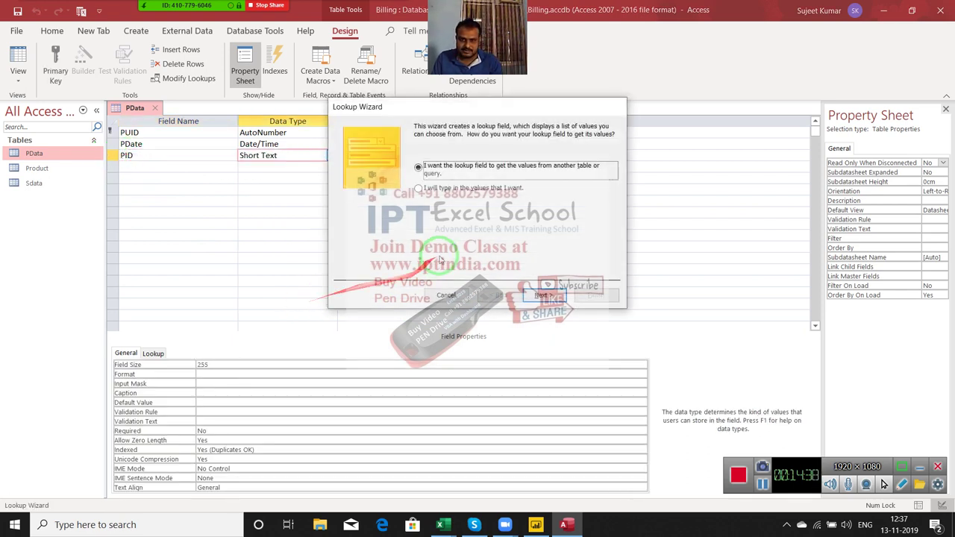
{"action": "left_click", "coordinate": [542, 296]}
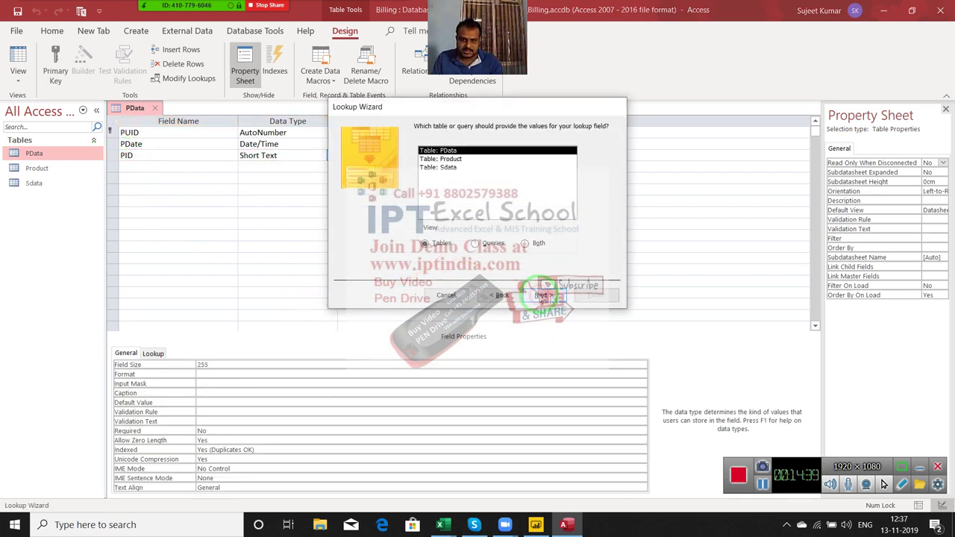
{"action": "left_click", "coordinate": [450, 159]}
{"action": "left_click", "coordinate": [541, 295]}
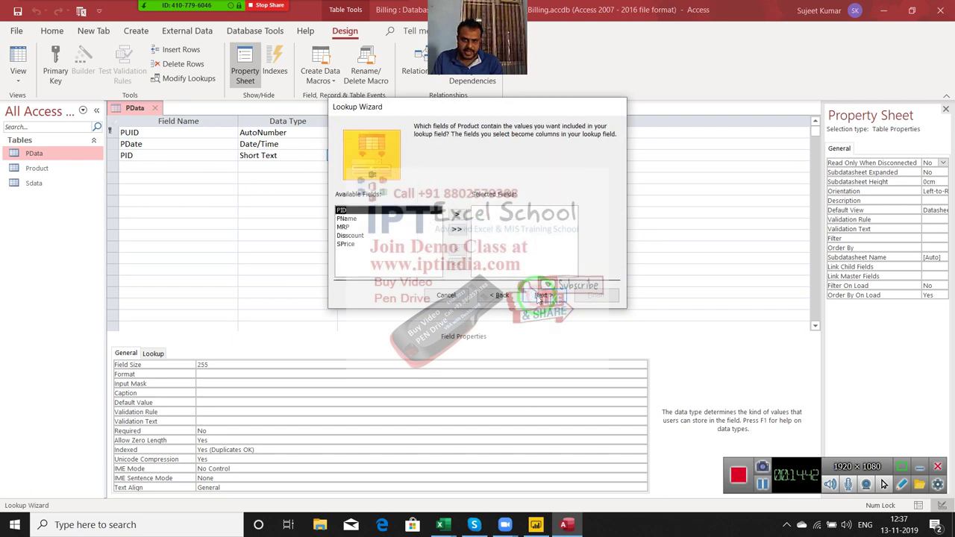
Add all Product fields to the lookup, sort by PID, and finish the wizard
{"action": "left_click", "coordinate": [456, 214]}
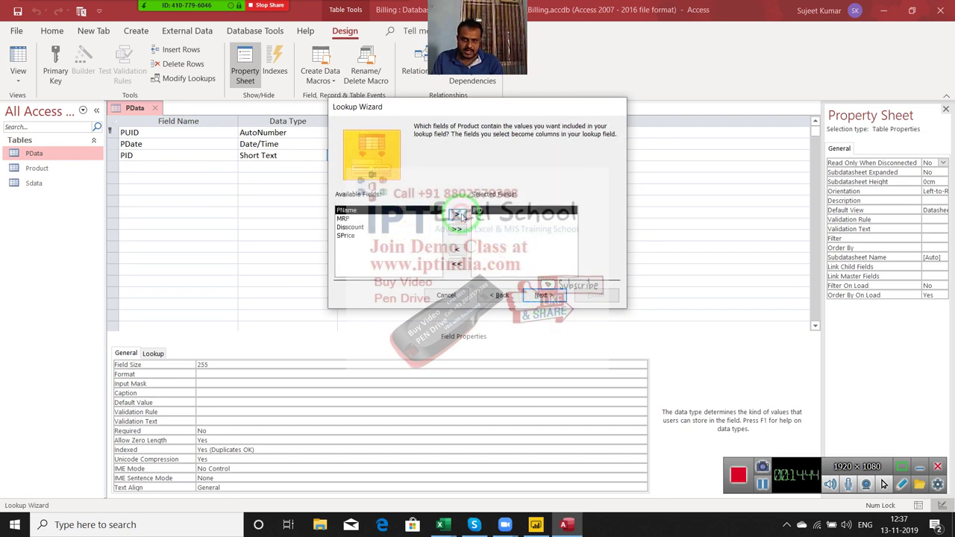
{"action": "left_click", "coordinate": [458, 215]}
{"action": "left_click", "coordinate": [458, 216]}
{"action": "left_click", "coordinate": [458, 215]}
{"action": "left_click", "coordinate": [458, 216]}
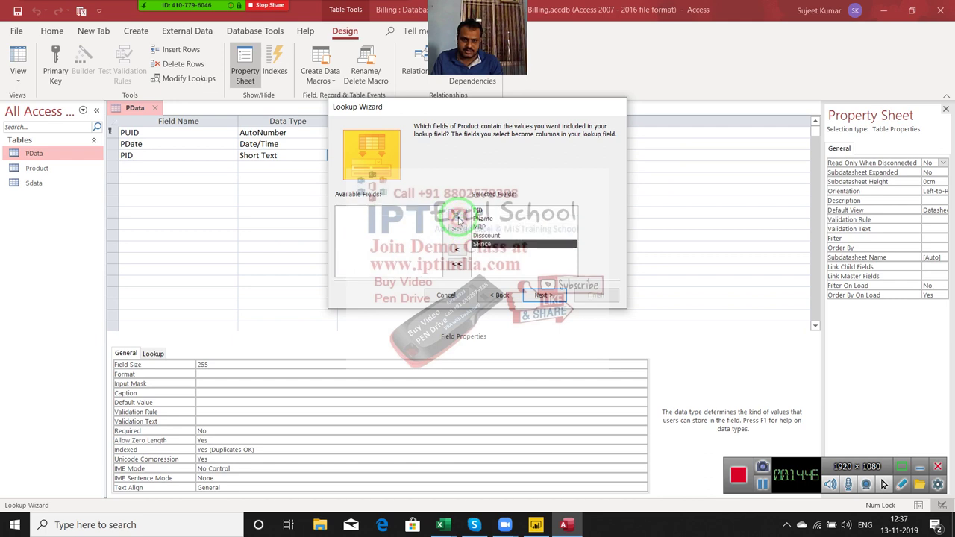
{"action": "left_click", "coordinate": [542, 295]}
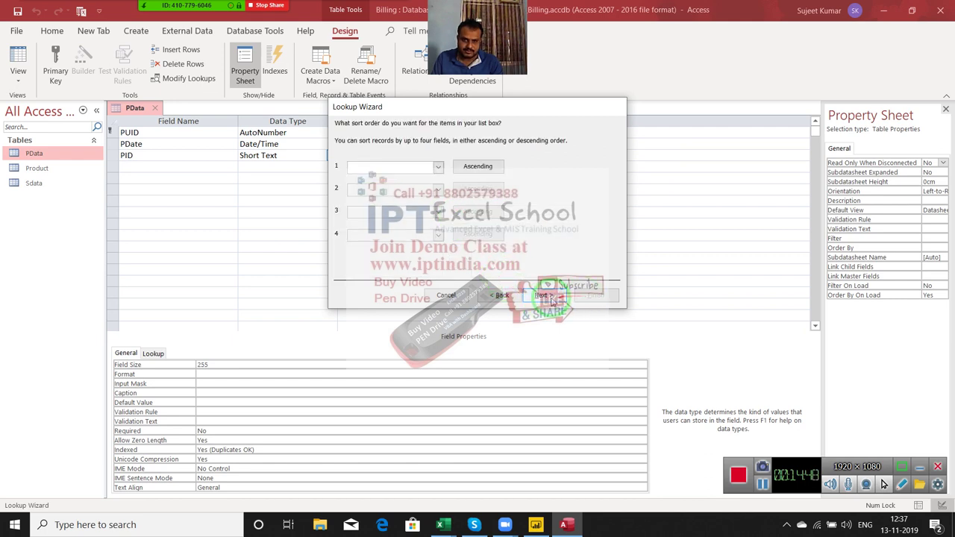
{"action": "left_click", "coordinate": [435, 166]}
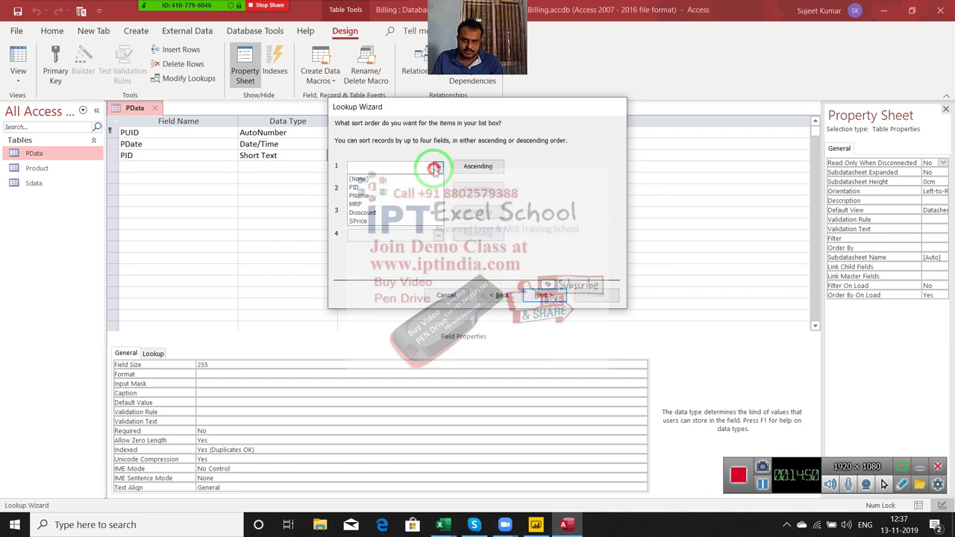
{"action": "left_click", "coordinate": [358, 187]}
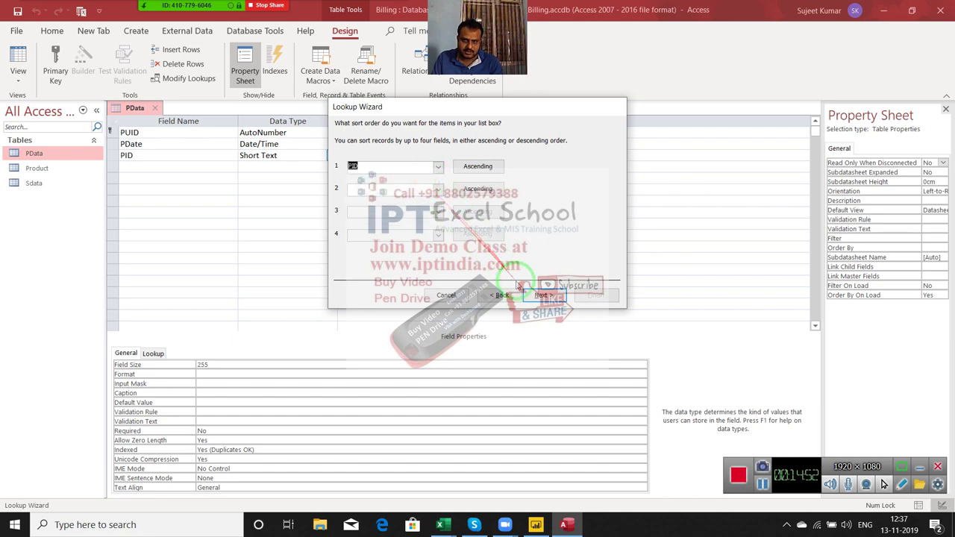
{"action": "left_click", "coordinate": [540, 291]}
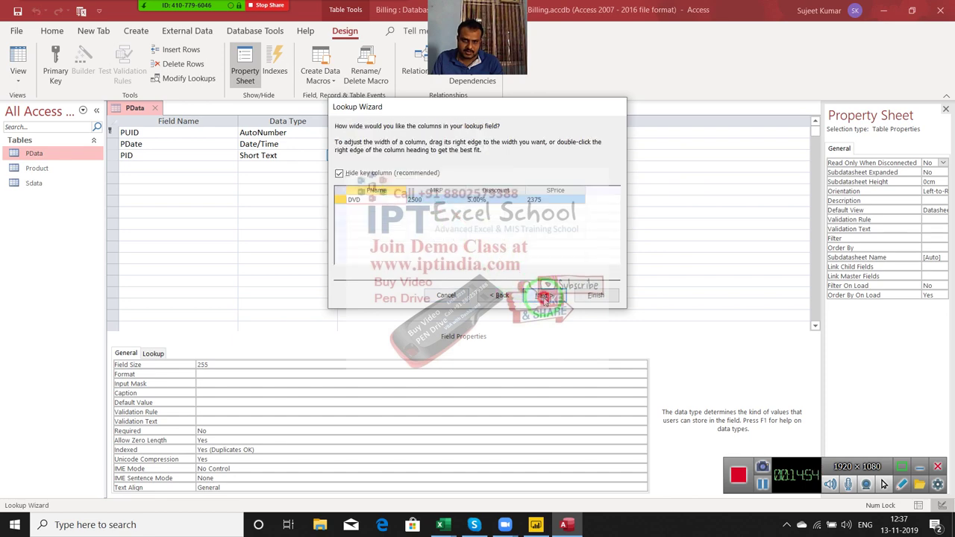
{"action": "left_click", "coordinate": [543, 295]}
{"action": "left_click", "coordinate": [595, 295]}
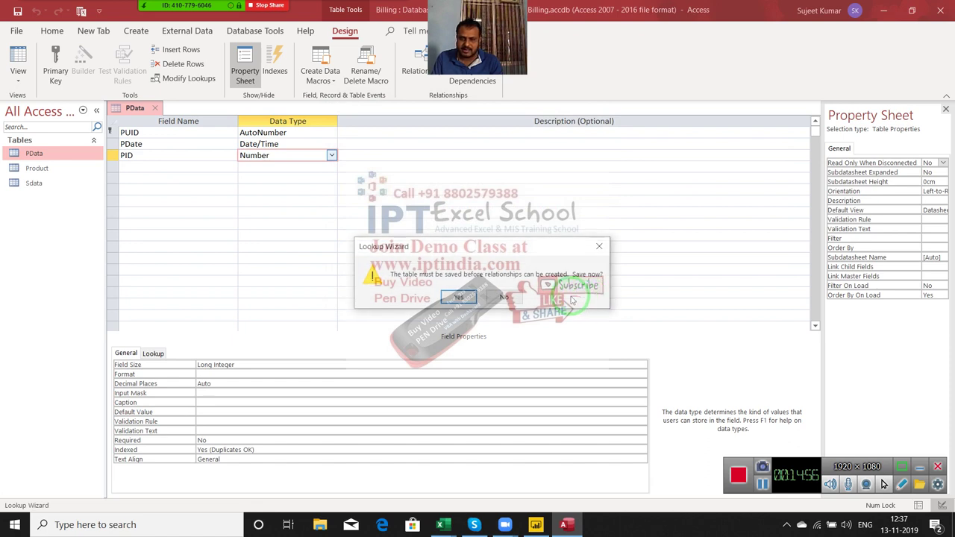
{"action": "left_click", "coordinate": [183, 168]}
{"action": "type", "text": "Qty"}
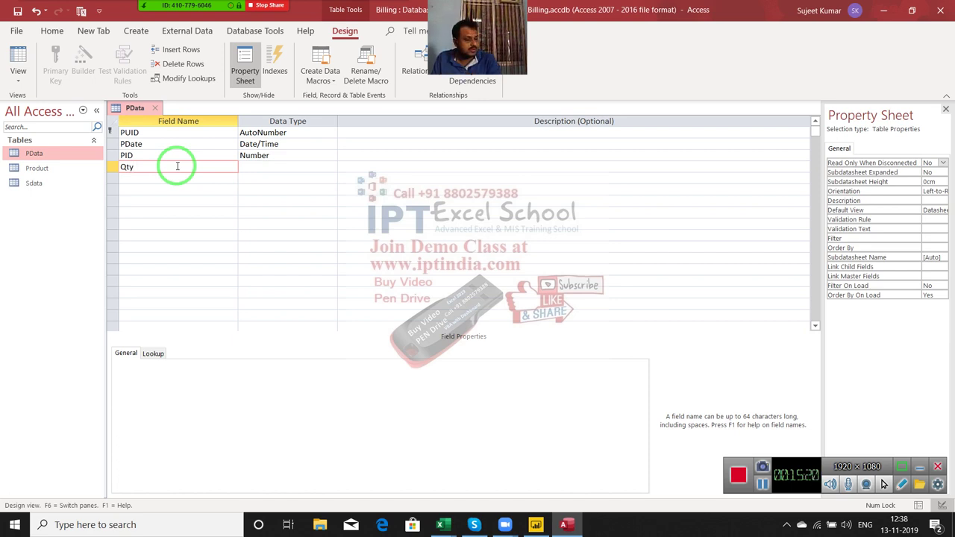
Give the Qty field the Number data type and close the PData design
{"action": "key", "text": "Tab"}
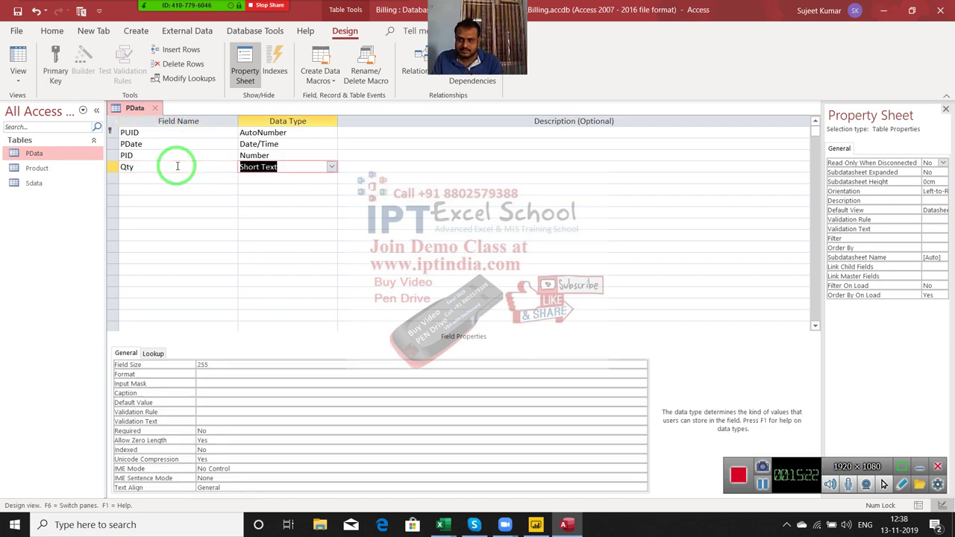
{"action": "type", "text": "number"}
{"action": "key", "text": "Tab"}
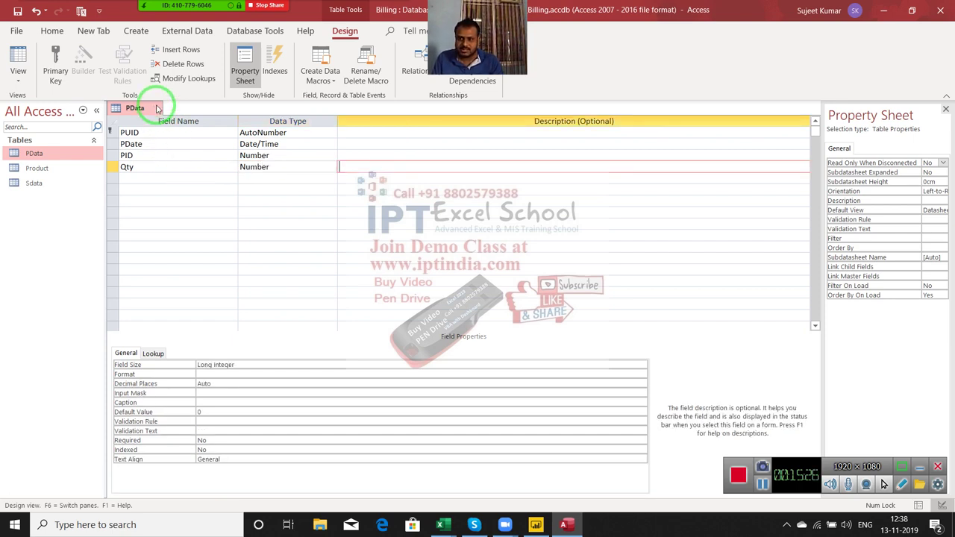
{"action": "left_click", "coordinate": [158, 108]}
Save the PData design changes and open the Product and PData tables
{"action": "left_click", "coordinate": [438, 298]}
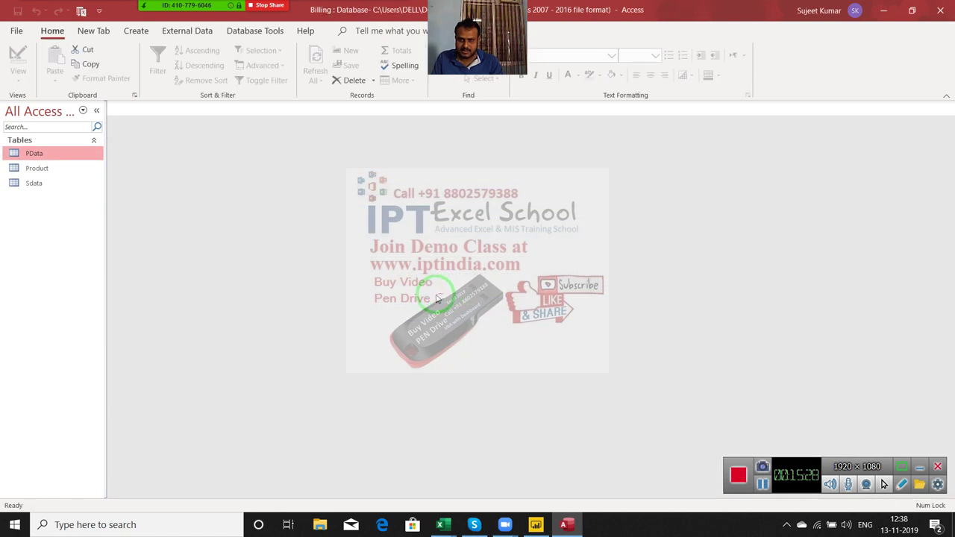
{"action": "left_click", "coordinate": [35, 171]}
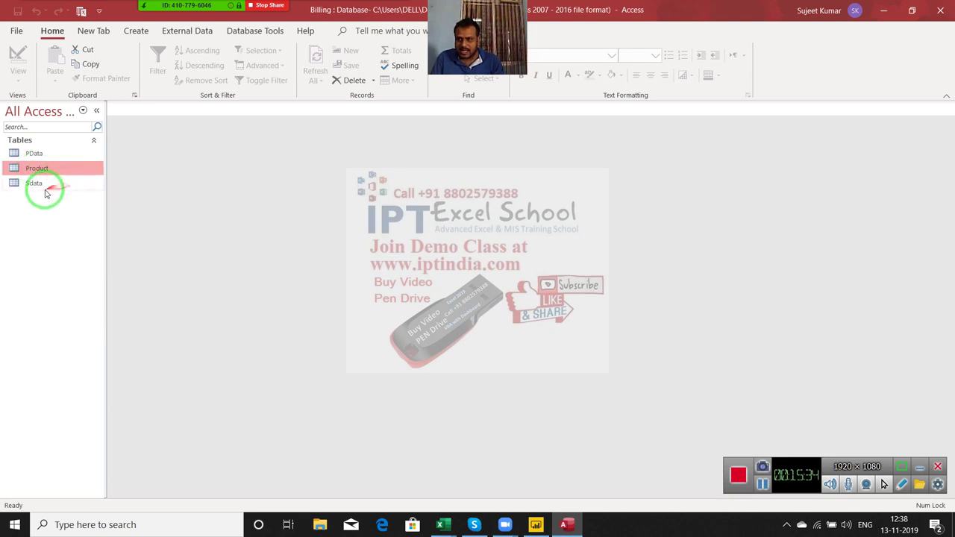
{"action": "left_click", "coordinate": [43, 182]}
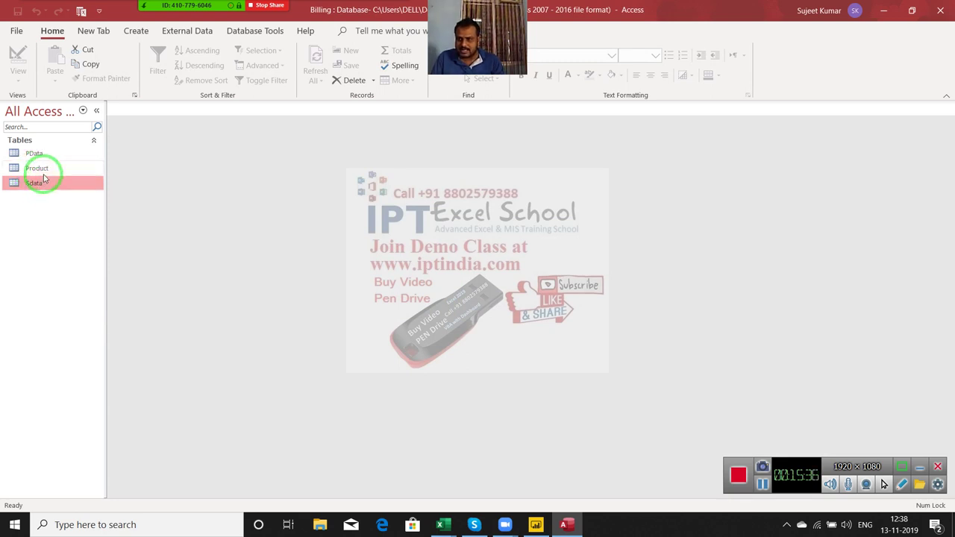
{"action": "left_click", "coordinate": [43, 172]}
{"action": "double_click", "coordinate": [44, 171]}
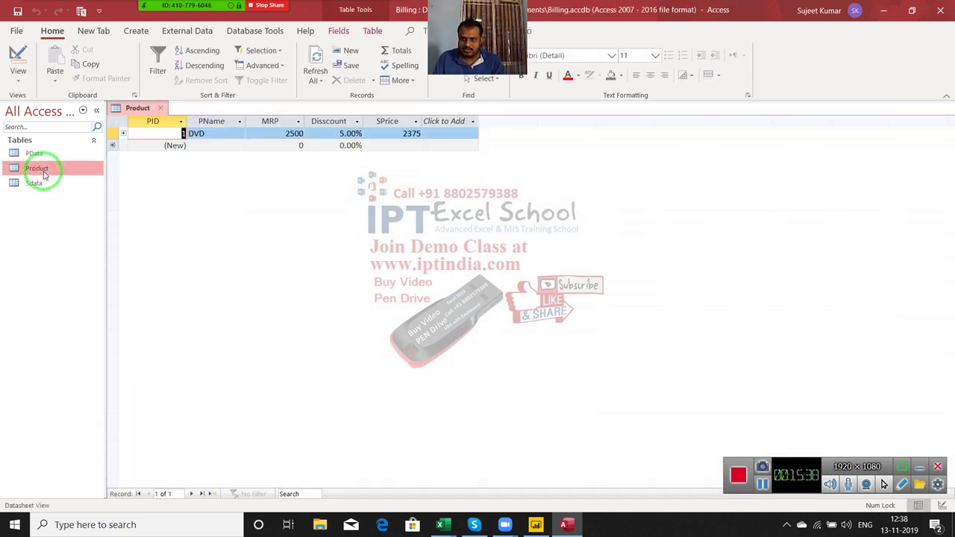
{"action": "double_click", "coordinate": [33, 153]}
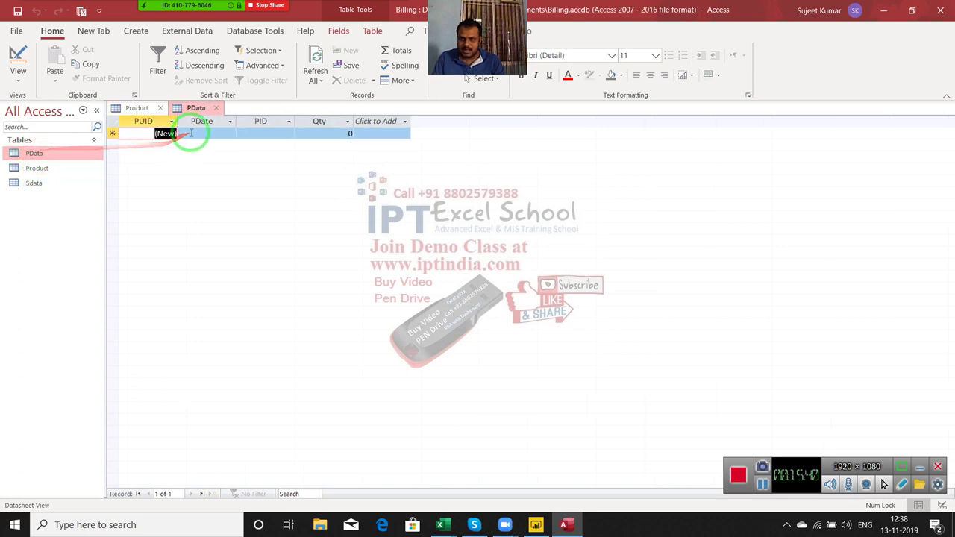
Enter a PData record dated today (13-11-2019) for DVD with quantity 500, then close PData
{"action": "left_click", "coordinate": [191, 133]}
{"action": "left_click", "coordinate": [241, 133]}
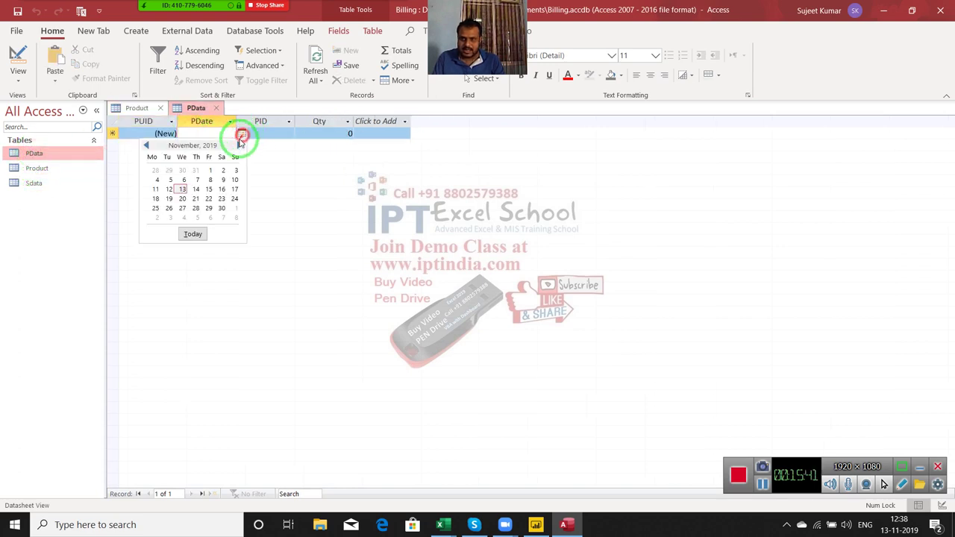
{"action": "left_click", "coordinate": [192, 234]}
{"action": "left_click", "coordinate": [278, 133]}
{"action": "left_click", "coordinate": [288, 133]}
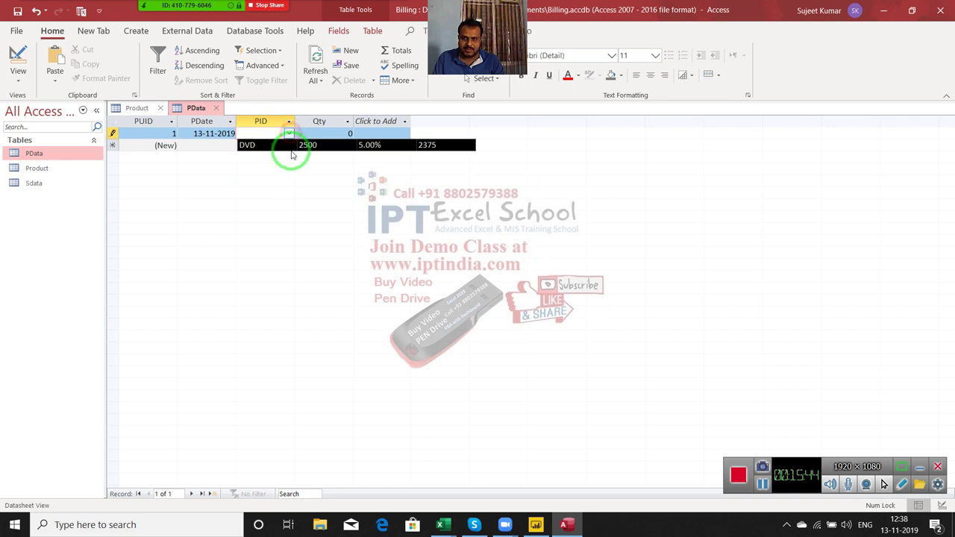
{"action": "left_click", "coordinate": [292, 151]}
{"action": "left_click", "coordinate": [319, 133]}
{"action": "type", "text": "500"}
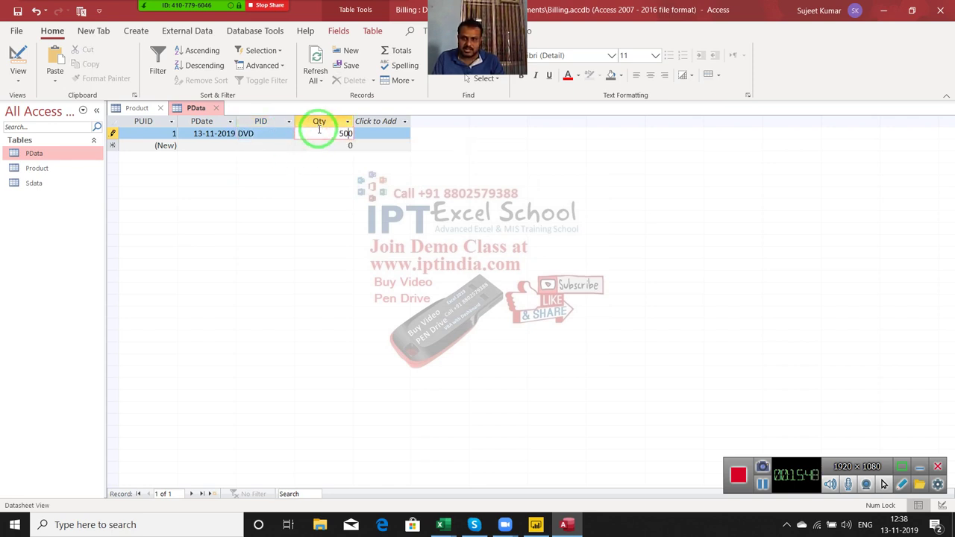
{"action": "key", "text": "Return"}
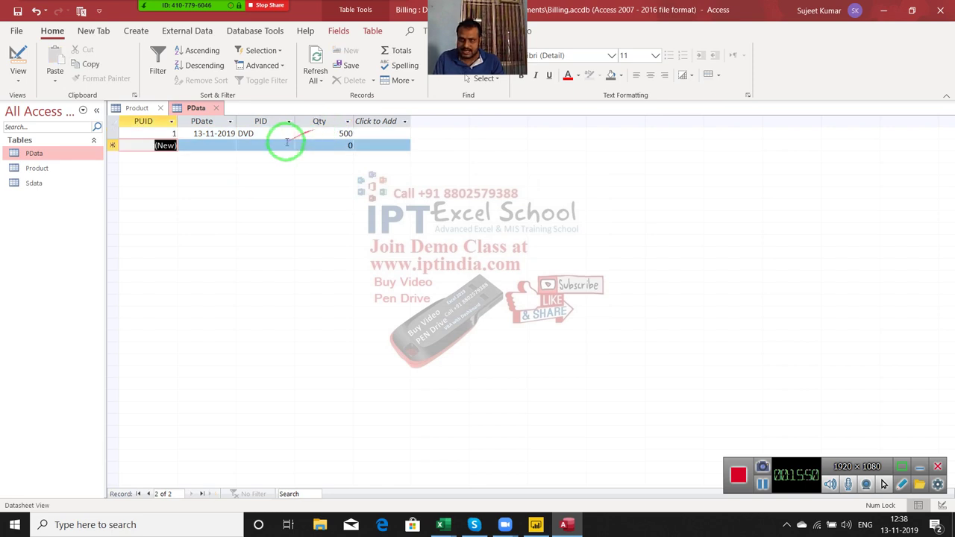
{"action": "left_click", "coordinate": [215, 108]}
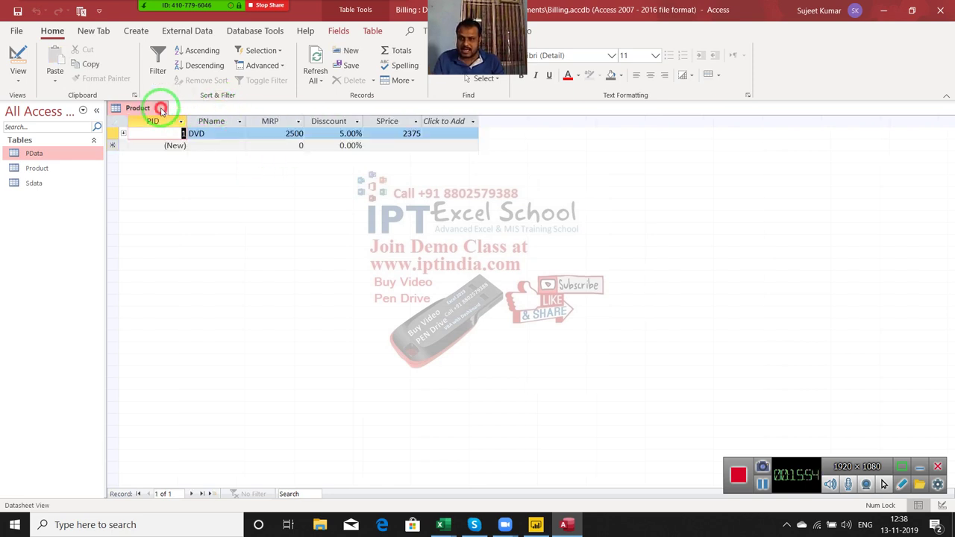
Close Product, open Sdata, change Qty to 600 then undo back to 200, and close Sdata
{"action": "left_click", "coordinate": [159, 108]}
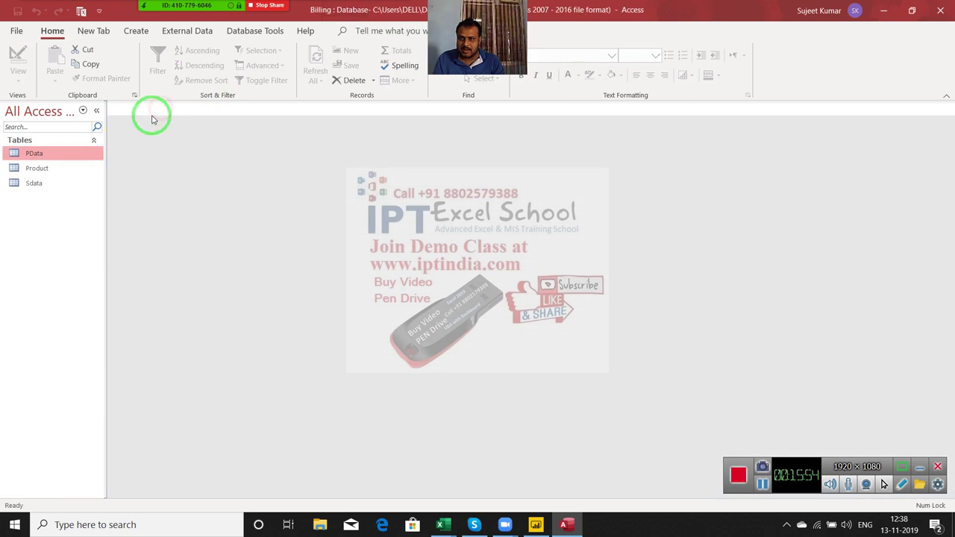
{"action": "double_click", "coordinate": [33, 183]}
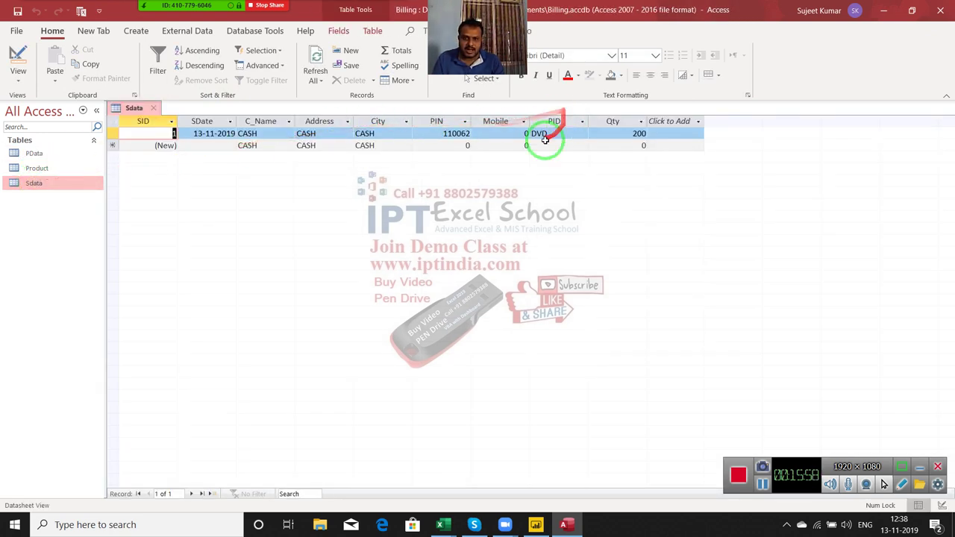
{"action": "left_click", "coordinate": [623, 132]}
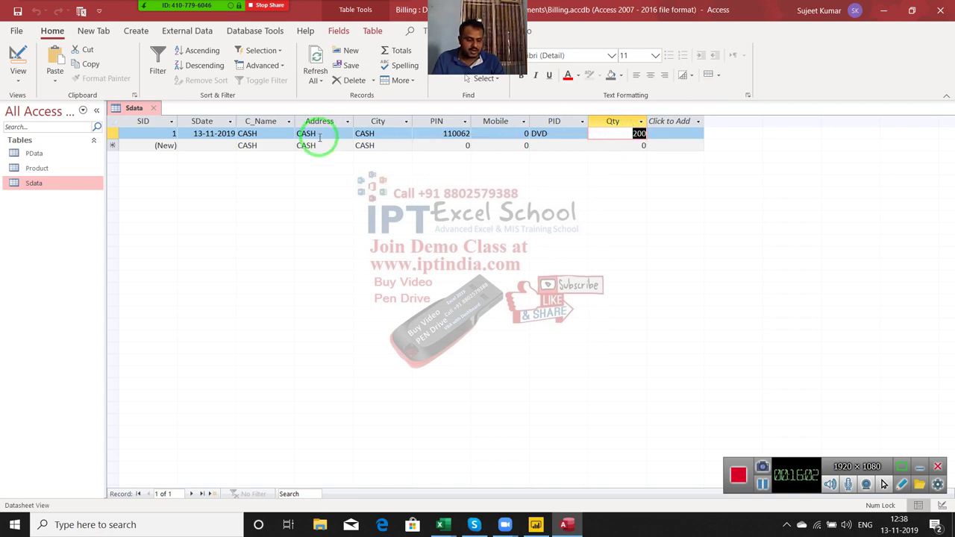
{"action": "type", "text": "6"}
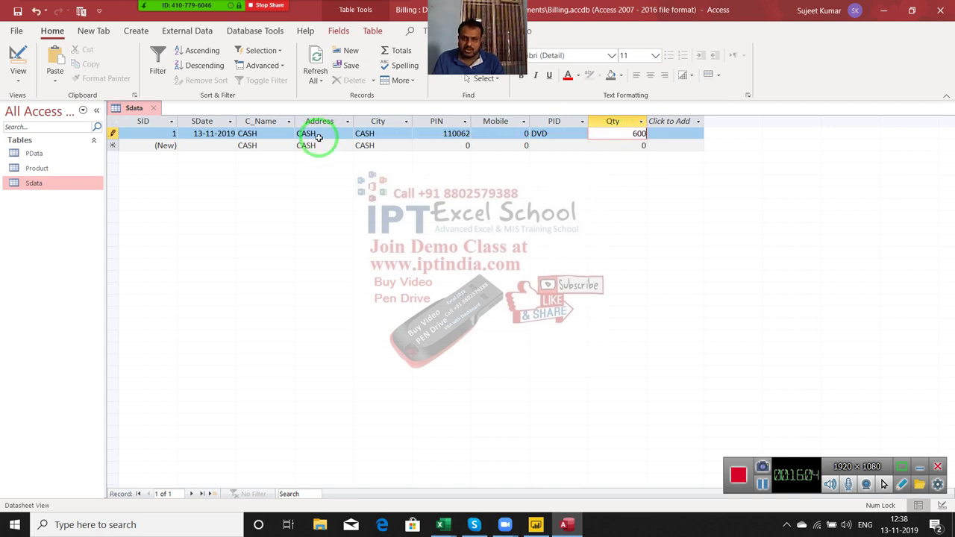
{"action": "key", "text": "Return"}
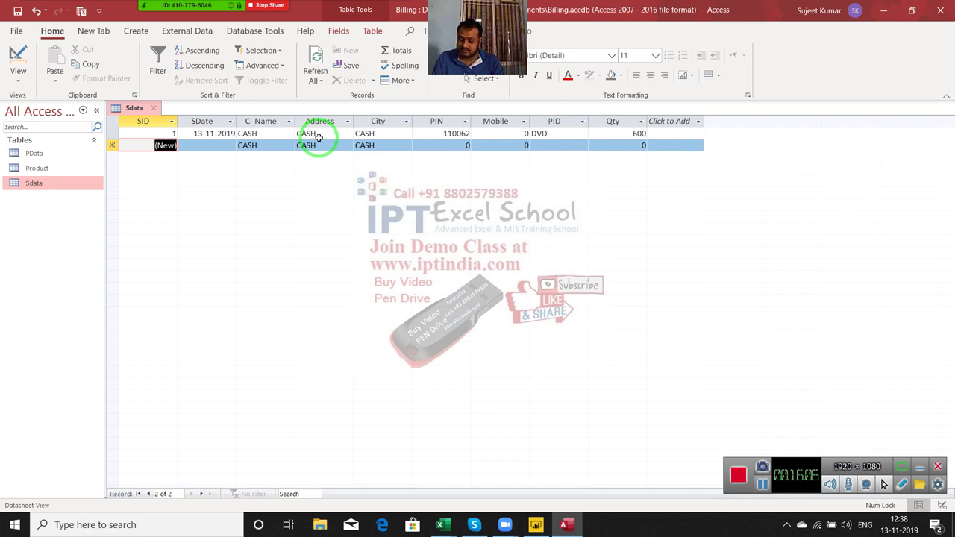
{"action": "key", "text": "ctrl+z"}
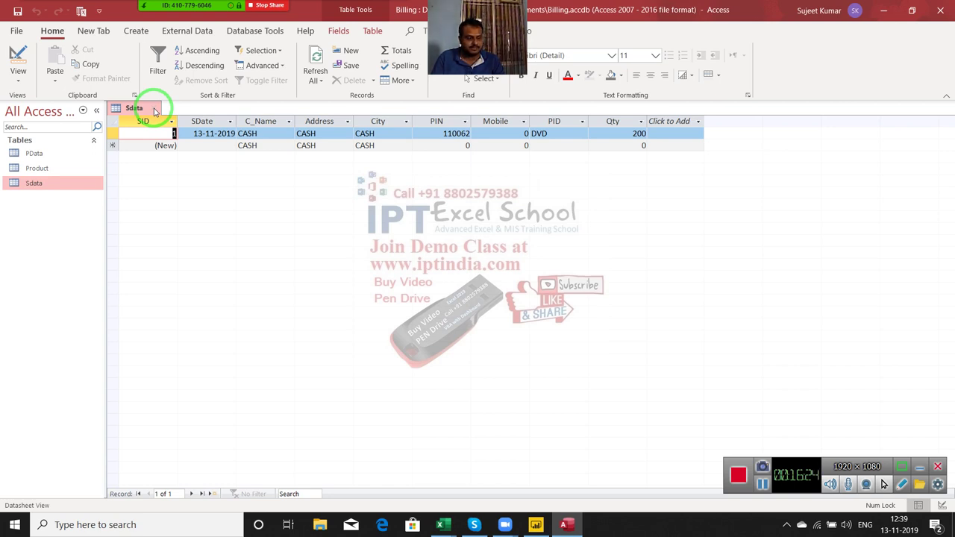
{"action": "left_click", "coordinate": [155, 109]}
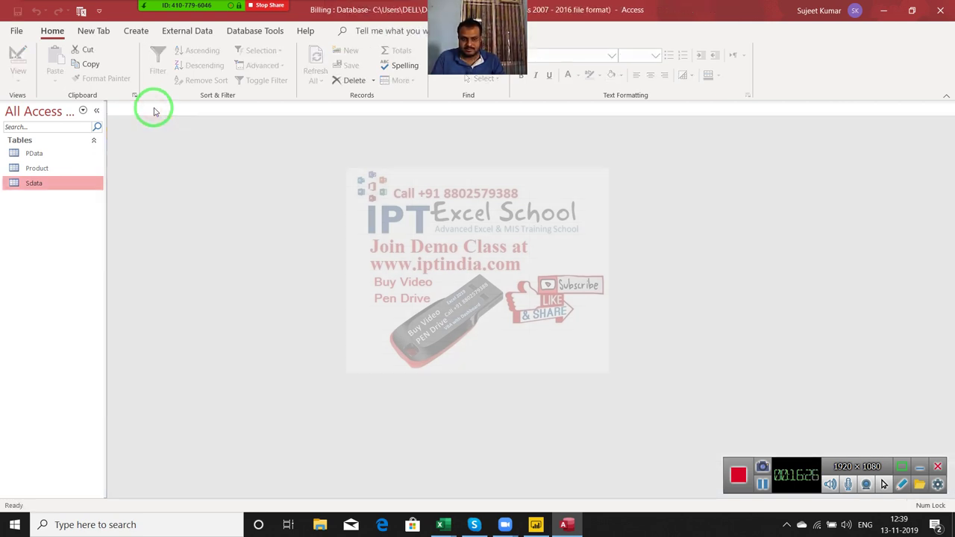
Open Sdata in Design View and check the Qty field's data type, default value and validation rule
{"action": "right_click", "coordinate": [82, 187]}
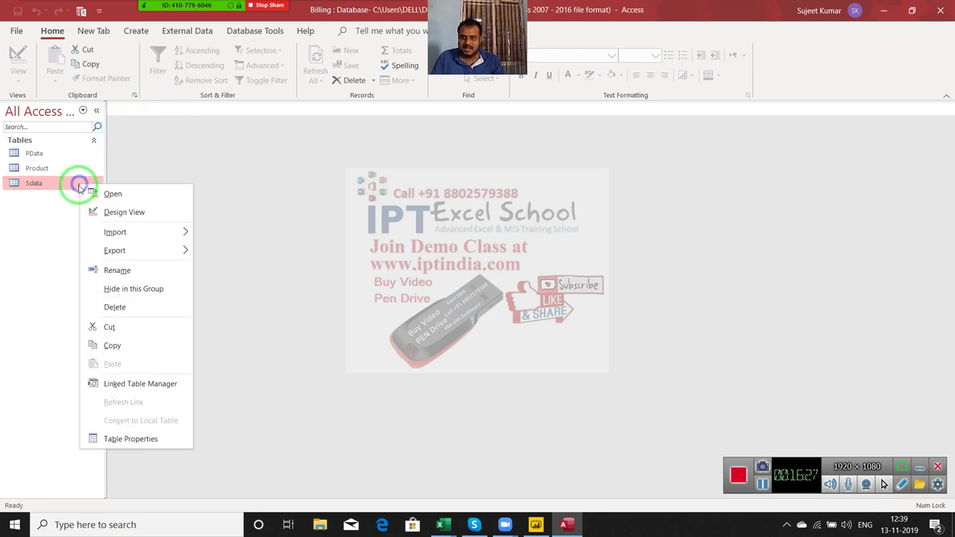
{"action": "left_click", "coordinate": [112, 211]}
{"action": "left_click", "coordinate": [175, 224]}
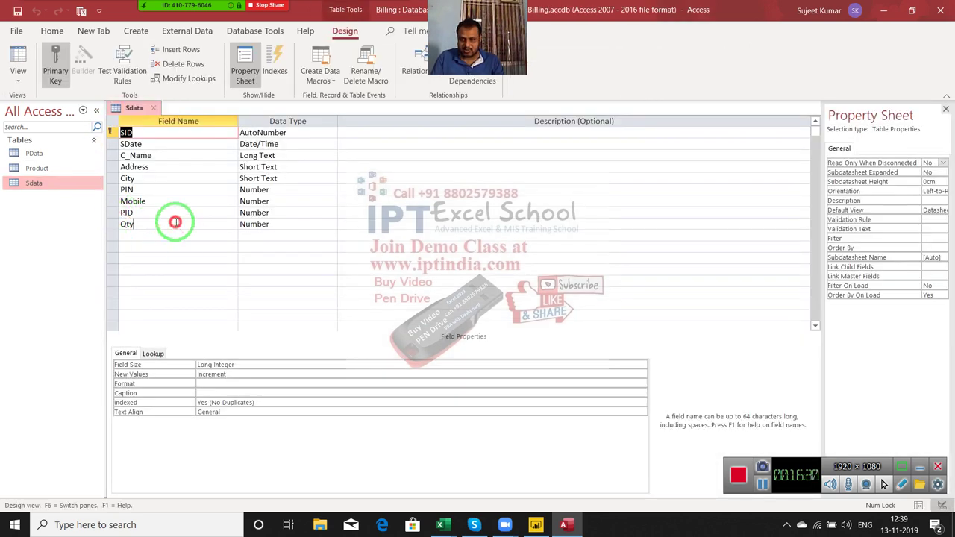
{"action": "left_click", "coordinate": [266, 223]}
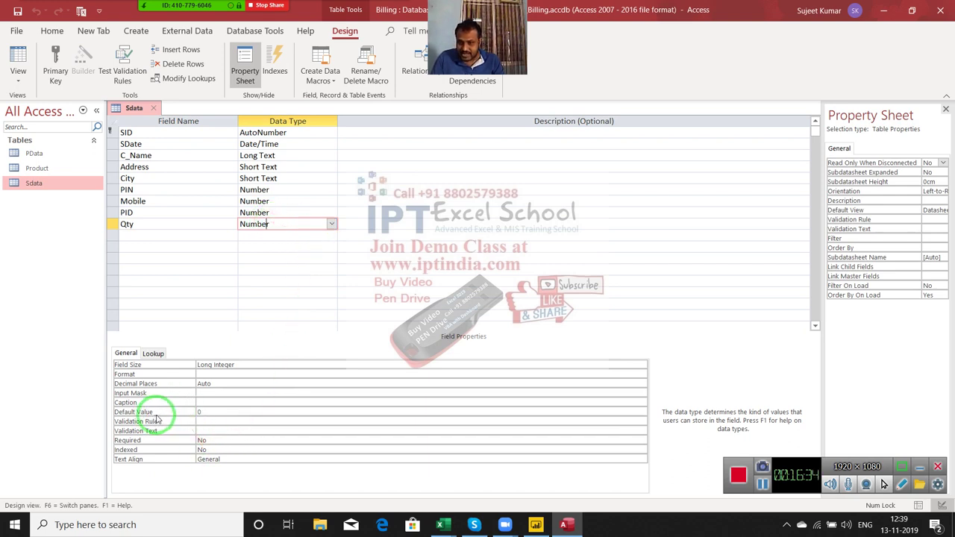
{"action": "left_click", "coordinate": [212, 412]}
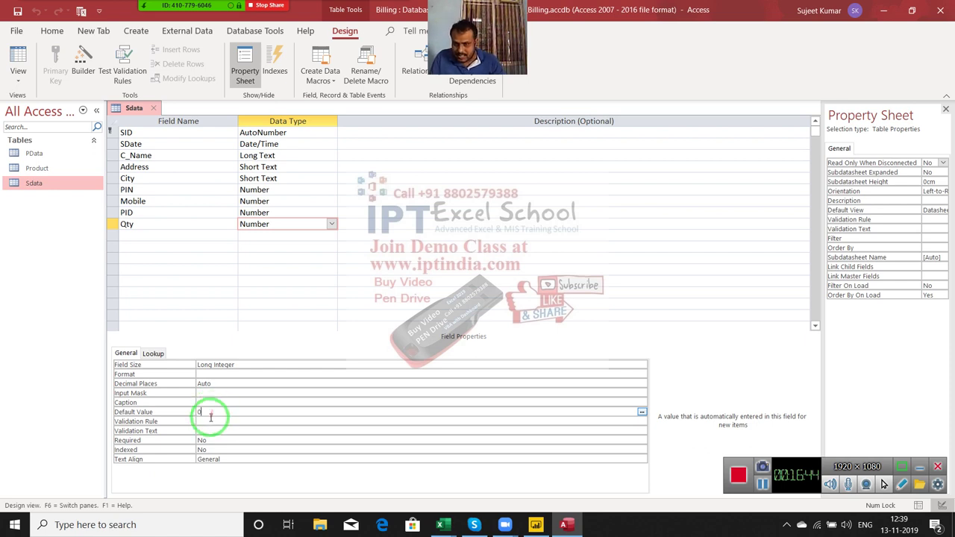
{"action": "left_click", "coordinate": [209, 420]}
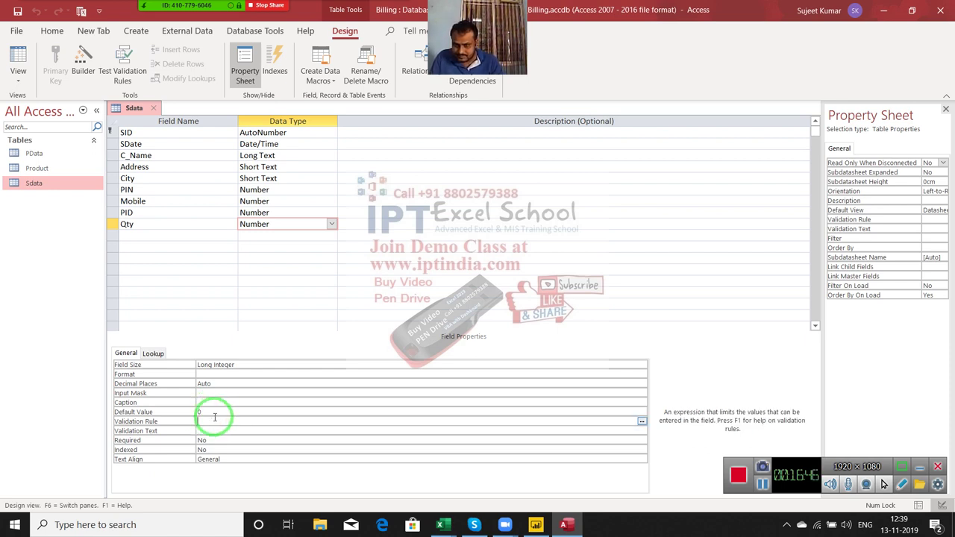
{"action": "right_click", "coordinate": [215, 420]}
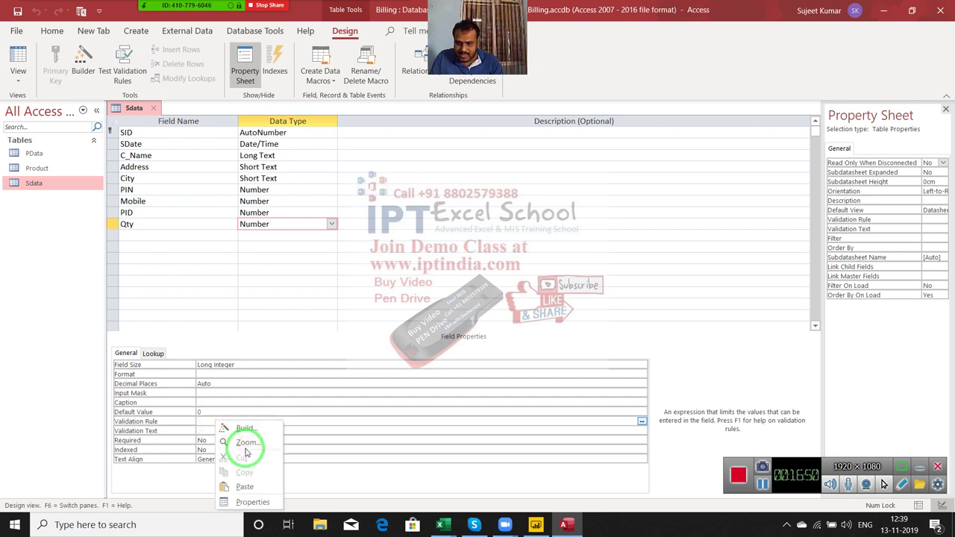
Open the Expression Builder for Qty's validation rule and list all Built-In Functions, selecting AscW
{"action": "left_click", "coordinate": [246, 430]}
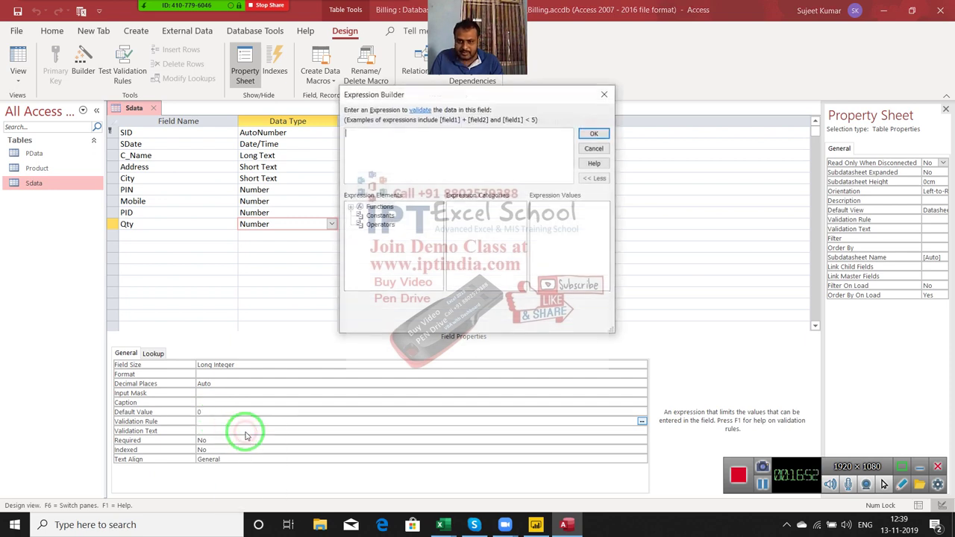
{"action": "left_click", "coordinate": [350, 207]}
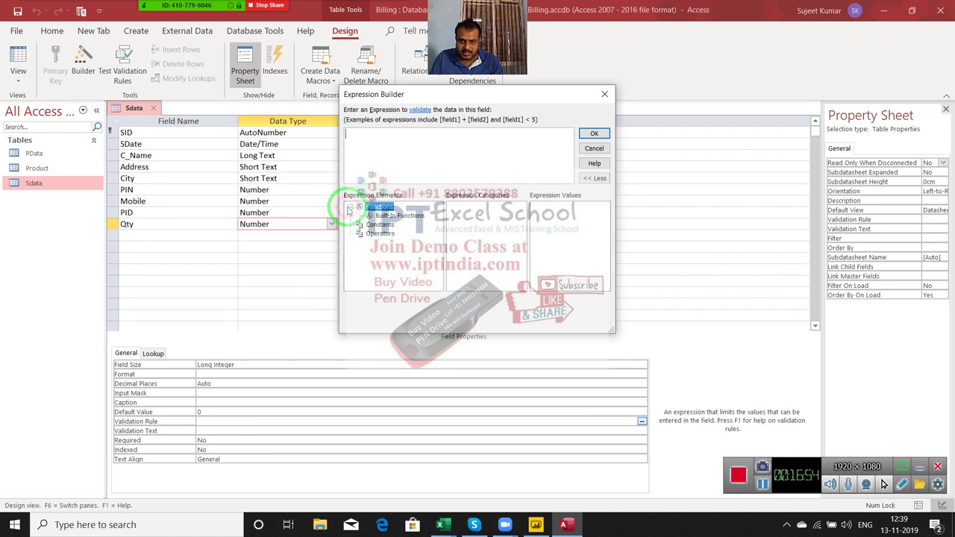
{"action": "left_click", "coordinate": [382, 216]}
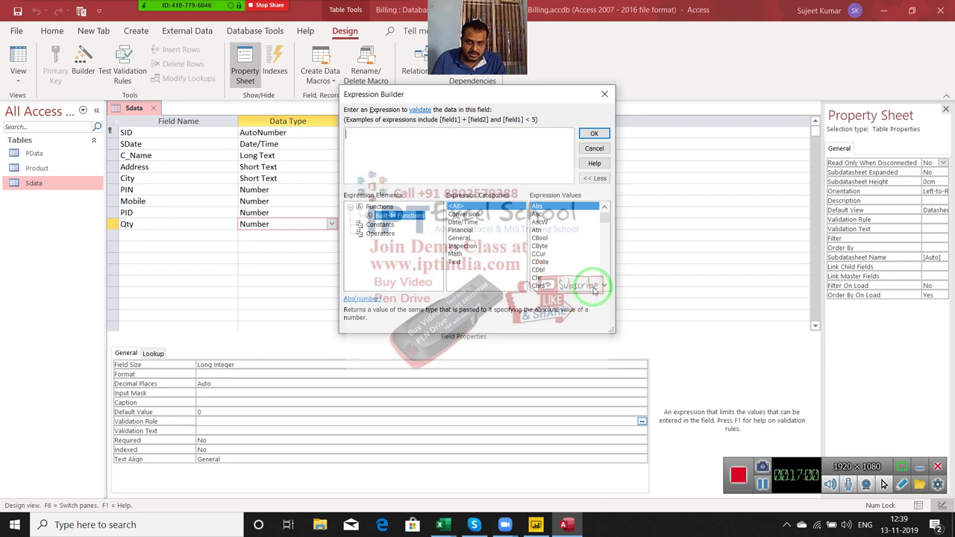
{"action": "key", "text": "Down"}
{"action": "key", "text": "Down"}
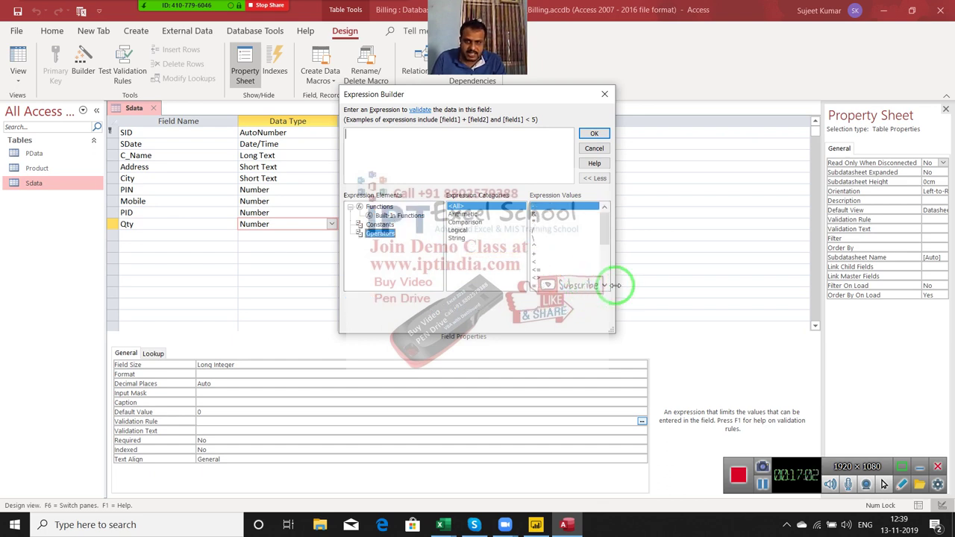
{"action": "left_click", "coordinate": [399, 214]}
{"action": "left_click", "coordinate": [551, 221]}
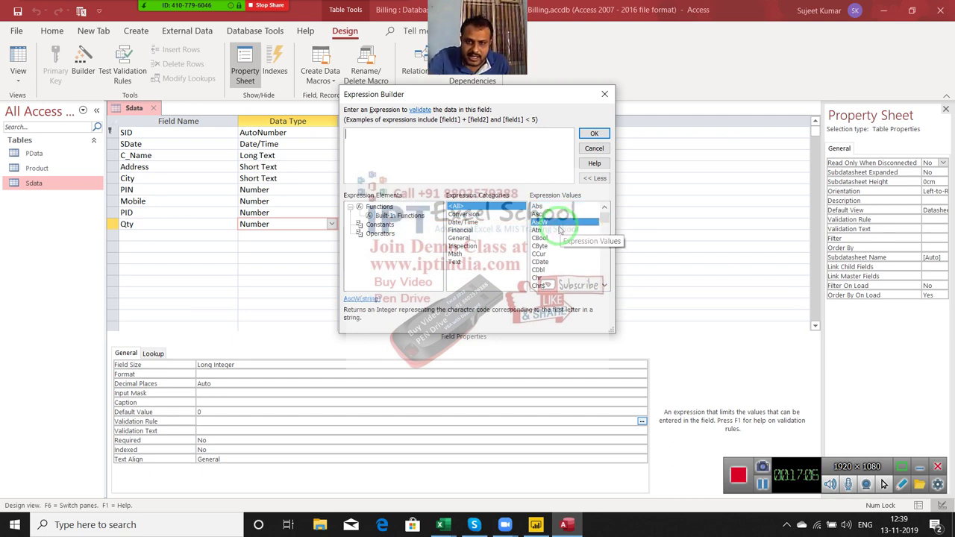
Step down the function list past CVar, DDB, Exp, Hex and Mid to Space$, reading each description
{"action": "key", "text": "Down"}
{"action": "key", "text": "Down"}
{"action": "key", "text": "Down"}
{"action": "key", "text": "Down"}
{"action": "key", "text": "Down"}
{"action": "key", "text": "Down"}
{"action": "key", "text": "Down"}
{"action": "key", "text": "Down"}
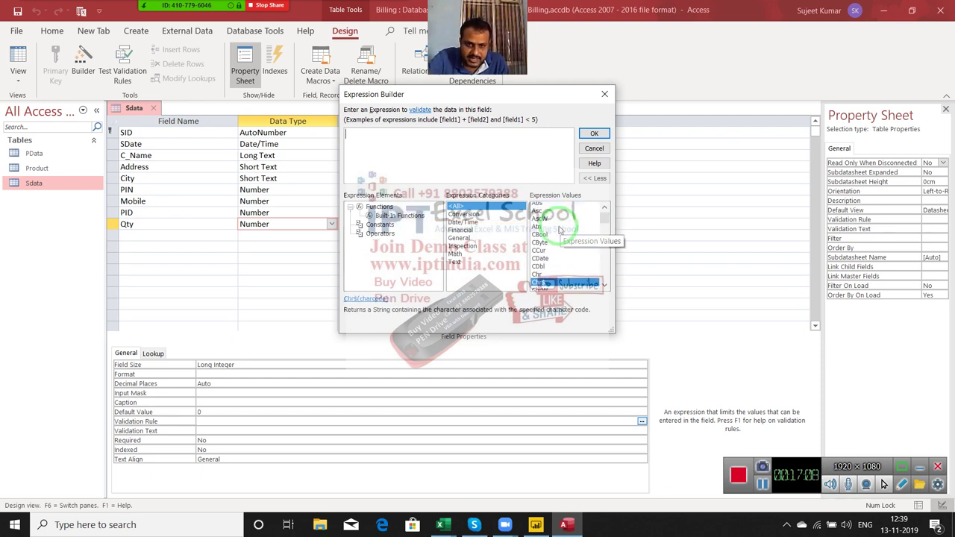
{"action": "key", "text": "Down"}
{"action": "key", "text": "Down"}
{"action": "key", "text": "Down"}
{"action": "key", "text": "Down"}
{"action": "key", "text": "Down"}
{"action": "key", "text": "Down"}
{"action": "key", "text": "Down"}
{"action": "key", "text": "Down"}
{"action": "key", "text": "Down"}
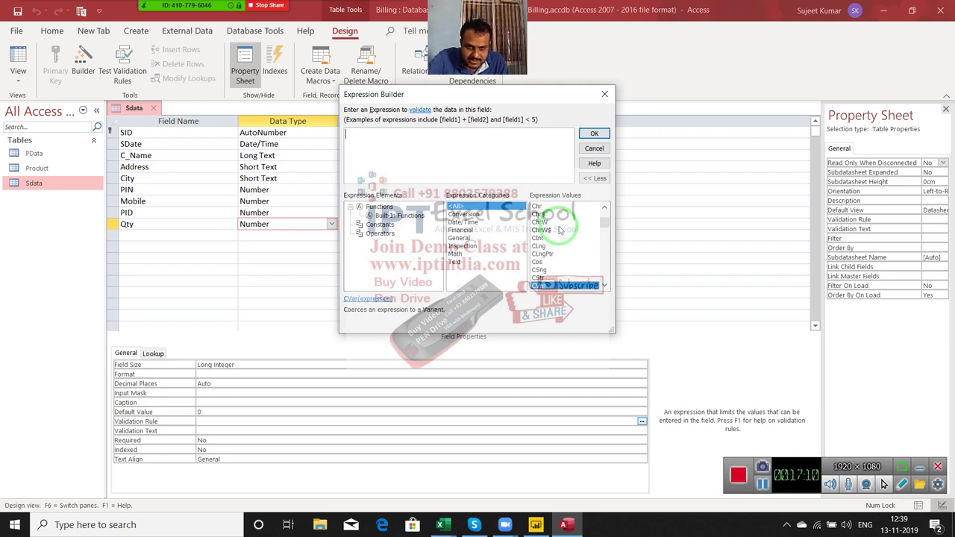
{"action": "key", "text": "Down"}
{"action": "key", "text": "Down"}
{"action": "key", "text": "Down"}
{"action": "key", "text": "Down"}
{"action": "key", "text": "Down"}
{"action": "key", "text": "Down"}
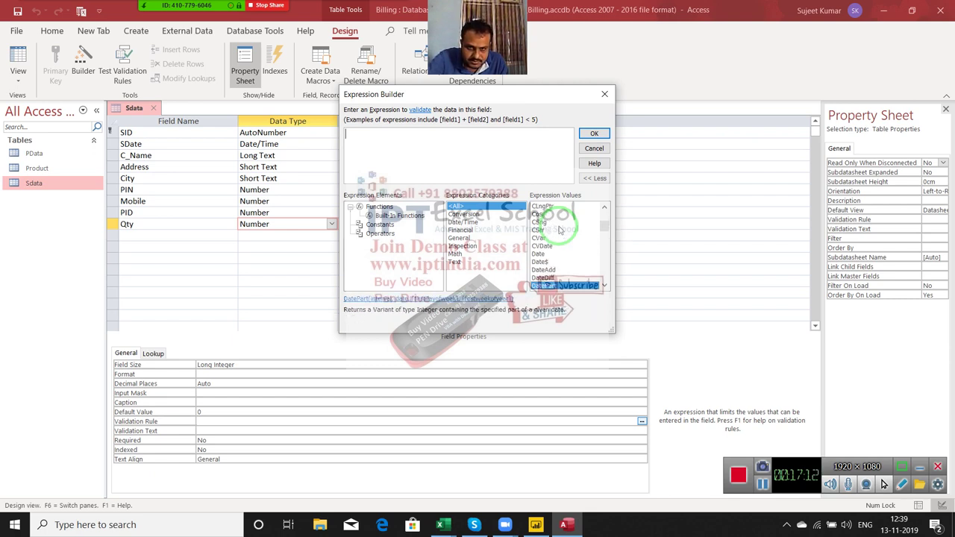
{"action": "key", "text": "Down"}
{"action": "key", "text": "Down"}
{"action": "key", "text": "Down"}
{"action": "key", "text": "Down"}
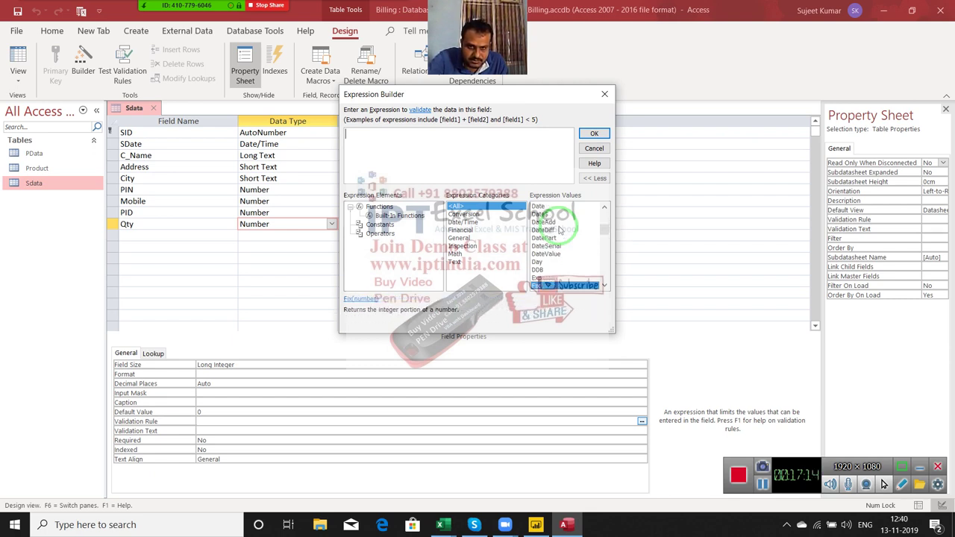
{"action": "key", "text": "Down"}
{"action": "key", "text": "Down"}
{"action": "key", "text": "Up"}
{"action": "key", "text": "Down"}
{"action": "key", "text": "Down"}
{"action": "key", "text": "Down"}
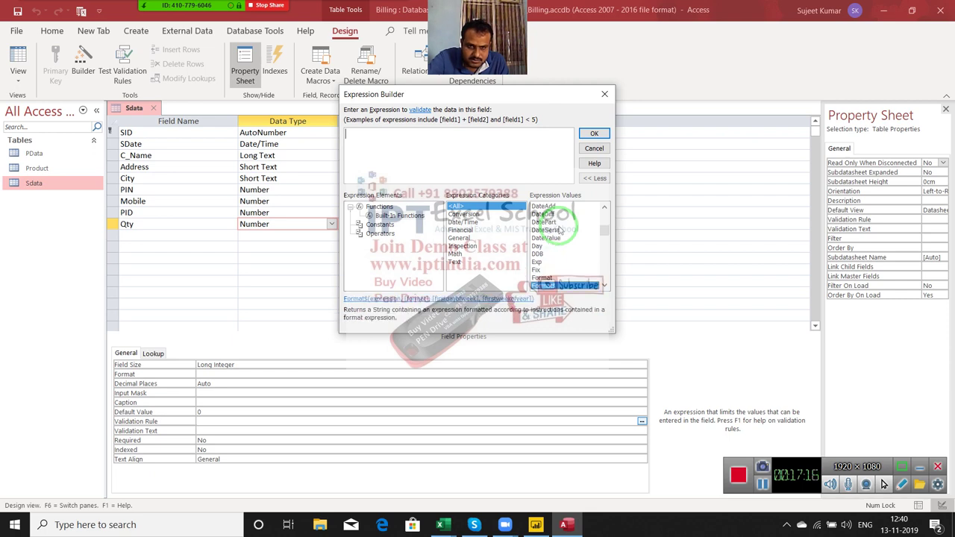
{"action": "key", "text": "Down"}
{"action": "key", "text": "Down"}
{"action": "key", "text": "Down"}
{"action": "key", "text": "Down"}
{"action": "key", "text": "Down"}
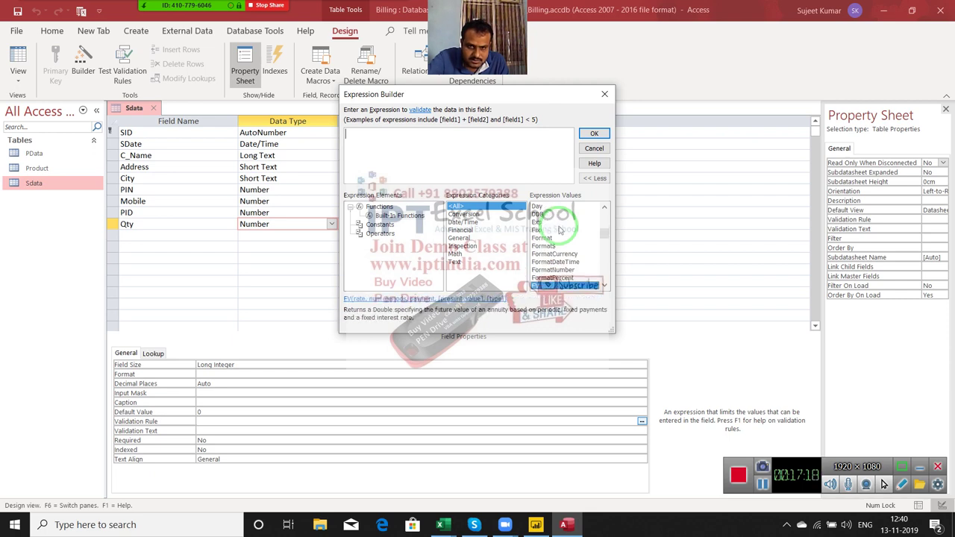
{"action": "key", "text": "Down"}
{"action": "key", "text": "Down"}
{"action": "key", "text": "Down"}
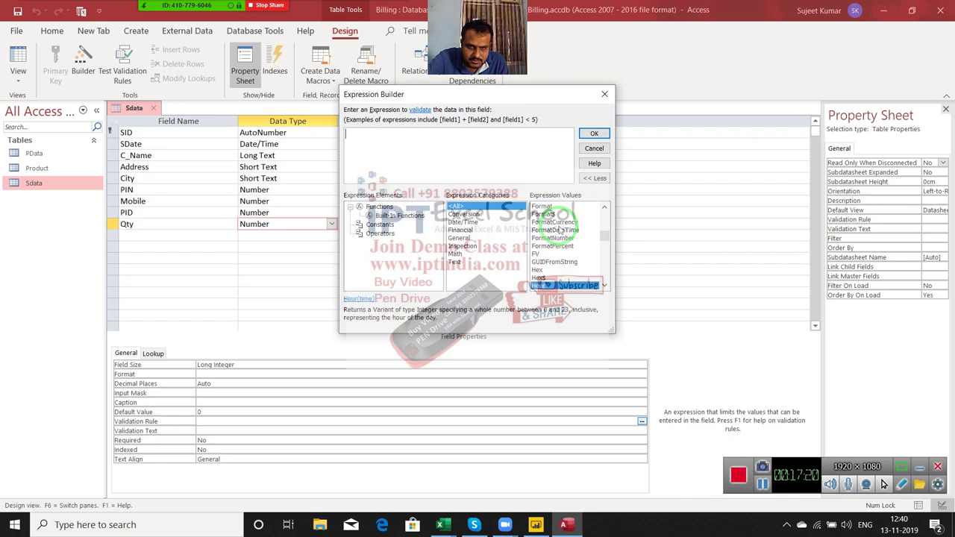
{"action": "key", "text": "Down"}
{"action": "key", "text": "Down"}
{"action": "key", "text": "Down"}
{"action": "key", "text": "Down"}
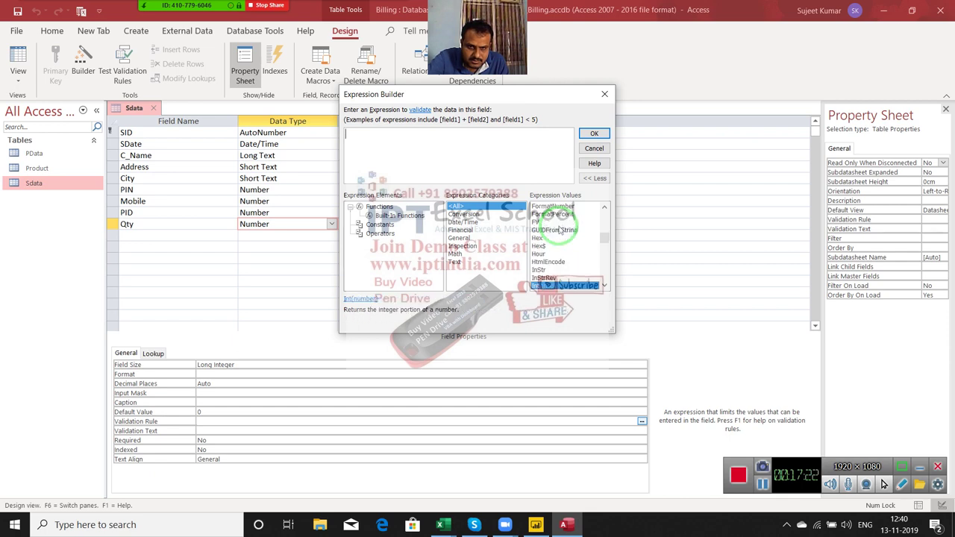
{"action": "key", "text": "Down"}
{"action": "key", "text": "Down"}
{"action": "key", "text": "Down"}
{"action": "key", "text": "Down"}
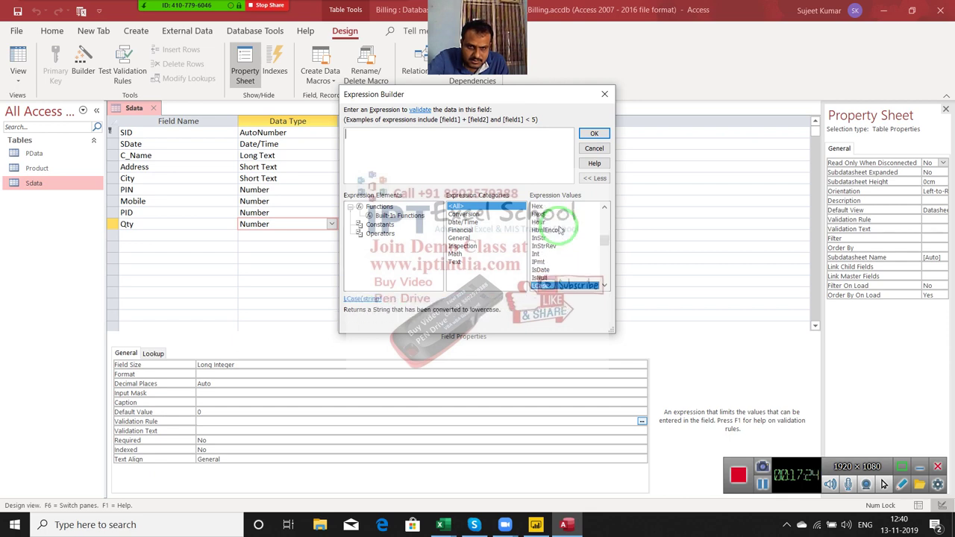
{"action": "key", "text": "Down"}
{"action": "key", "text": "Down"}
{"action": "key", "text": "Down"}
{"action": "key", "text": "Down"}
{"action": "key", "text": "Down"}
{"action": "key", "text": "Down"}
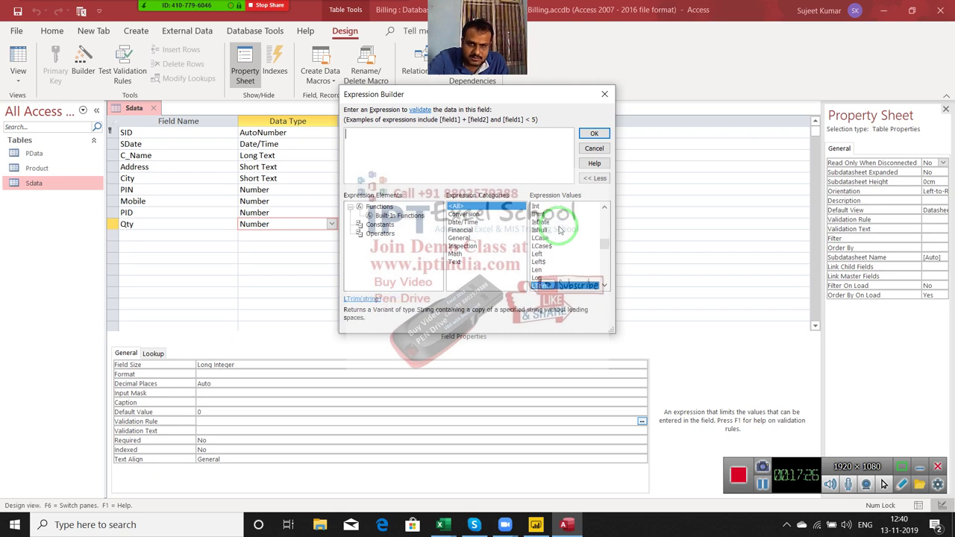
{"action": "key", "text": "Down"}
{"action": "key", "text": "Down"}
{"action": "key", "text": "Down"}
{"action": "key", "text": "Down"}
{"action": "key", "text": "Down"}
{"action": "key", "text": "Down"}
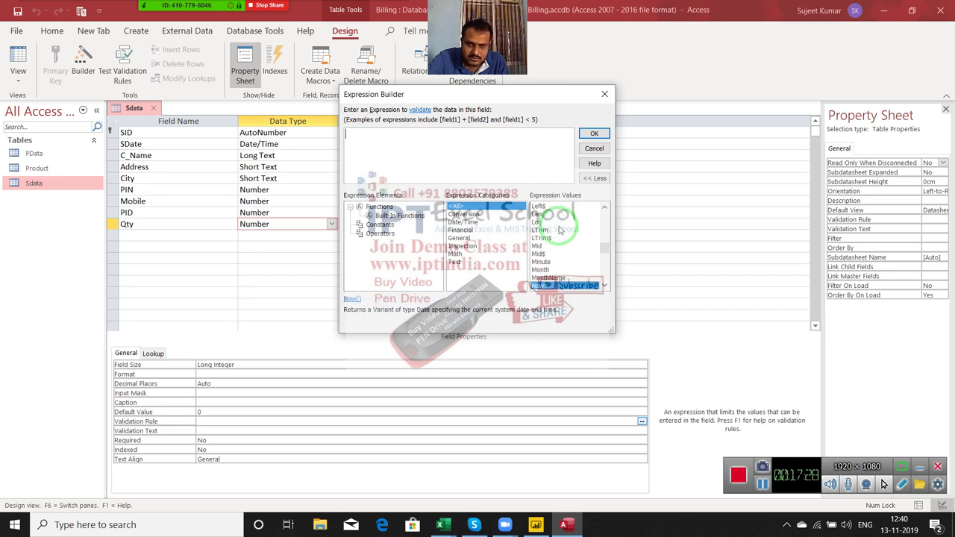
{"action": "key", "text": "Down"}
{"action": "key", "text": "Down"}
{"action": "key", "text": "Down"}
{"action": "key", "text": "Down"}
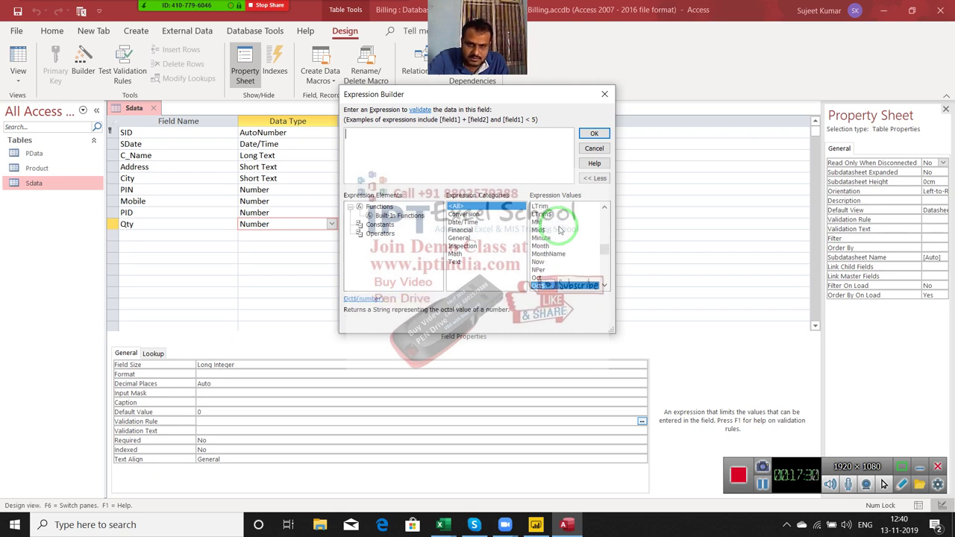
{"action": "key", "text": "Down"}
{"action": "key", "text": "Down"}
{"action": "key", "text": "Down"}
{"action": "key", "text": "Down"}
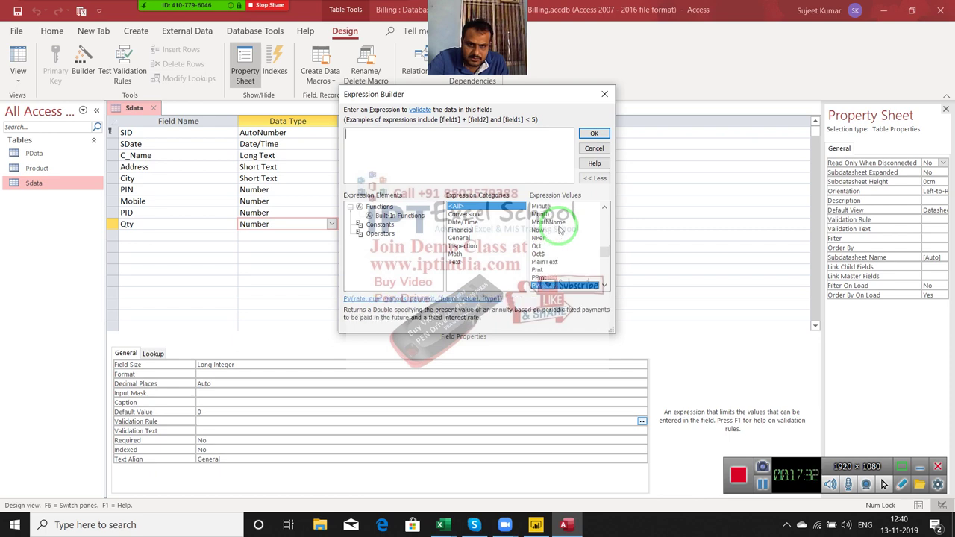
{"action": "key", "text": "Down"}
{"action": "key", "text": "Down"}
{"action": "key", "text": "Down"}
{"action": "key", "text": "Down"}
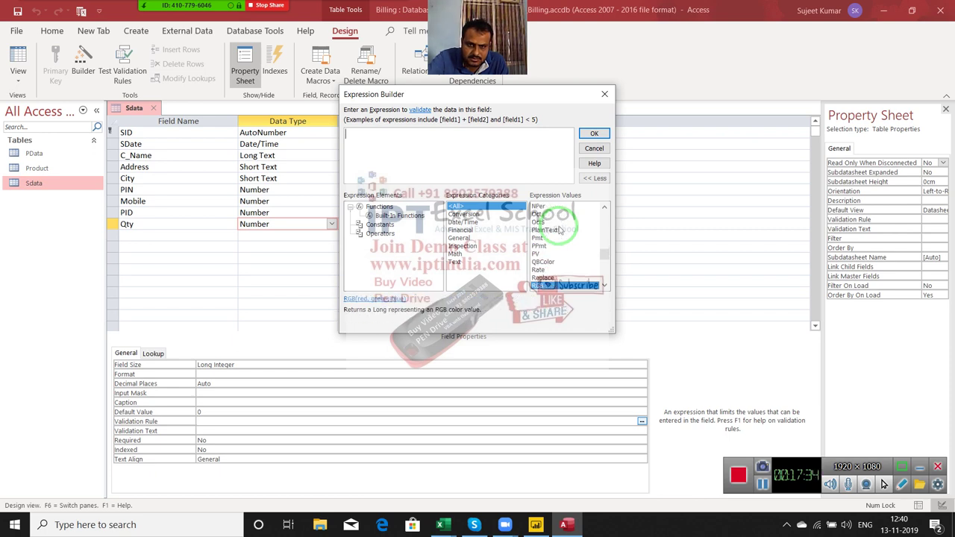
{"action": "key", "text": "Down"}
{"action": "key", "text": "Down"}
{"action": "key", "text": "Down"}
{"action": "key", "text": "Down"}
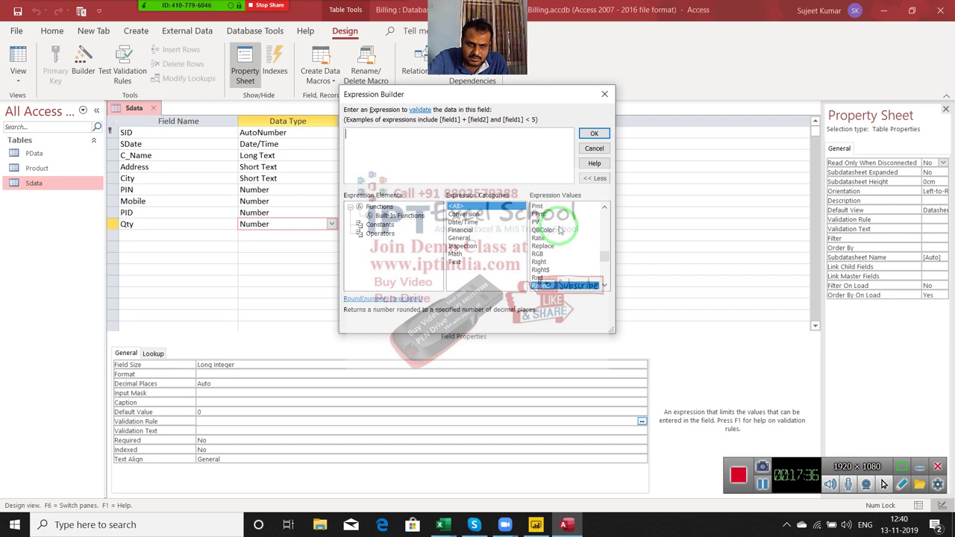
{"action": "key", "text": "Down"}
{"action": "key", "text": "Down"}
{"action": "key", "text": "Down"}
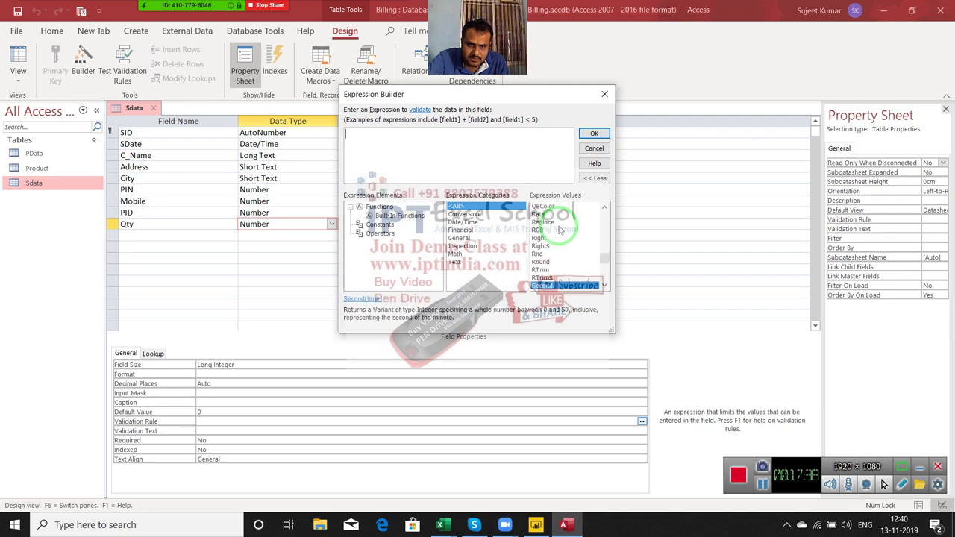
{"action": "key", "text": "Down"}
{"action": "key", "text": "Down"}
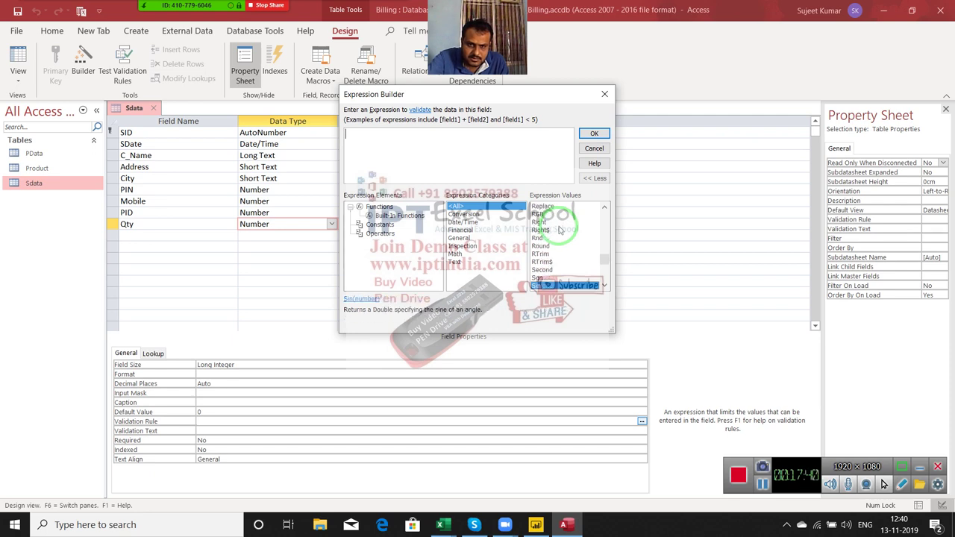
{"action": "key", "text": "Down"}
{"action": "key", "text": "Down"}
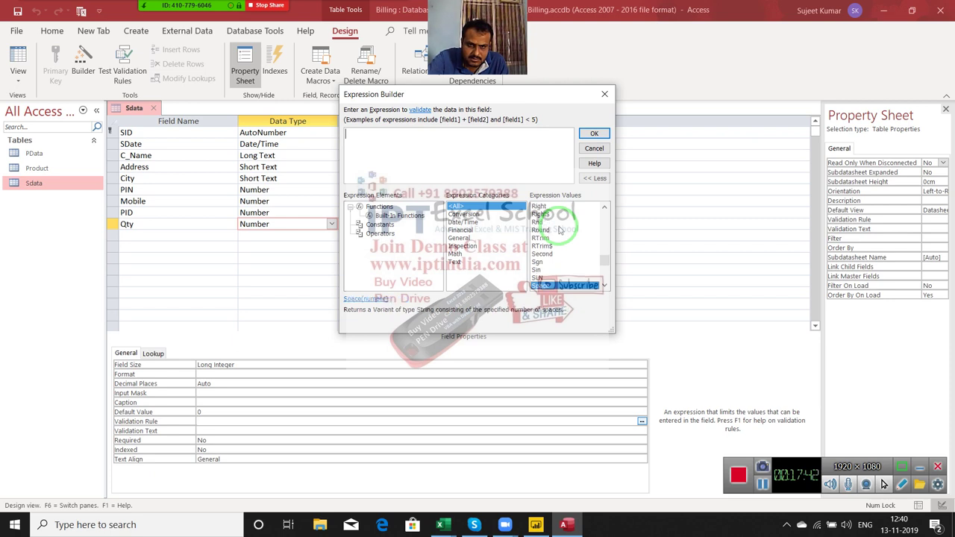
{"action": "key", "text": "Down"}
{"action": "key", "text": "Down"}
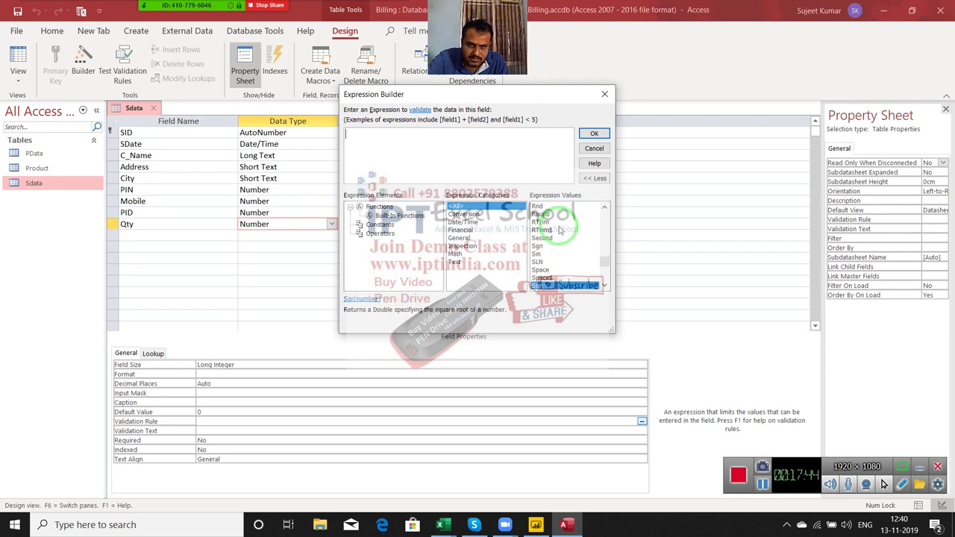
{"action": "key", "text": "Down"}
{"action": "key", "text": "Down"}
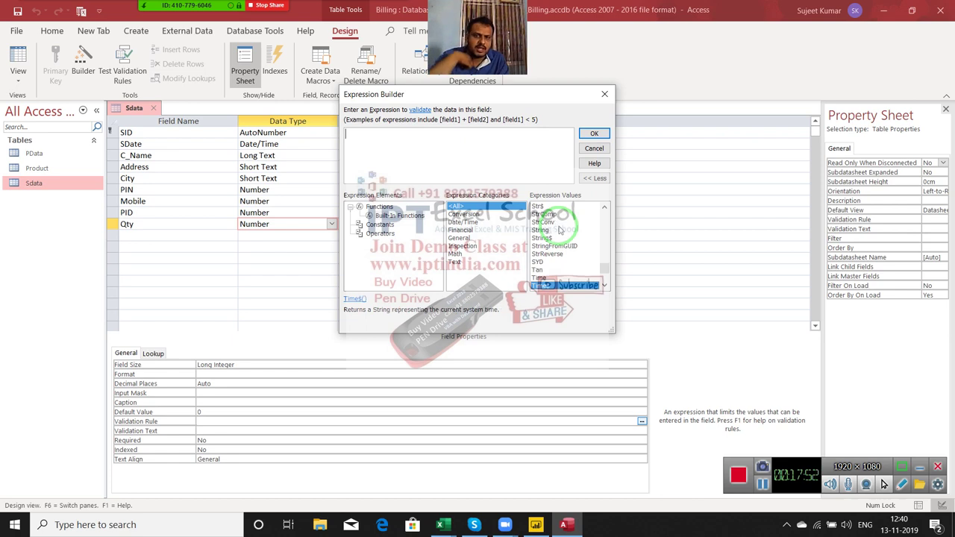
Step through the functions from Trim$ back to Timer, then scroll the list back up to DDB
{"action": "key", "text": "Down"}
{"action": "key", "text": "Down"}
{"action": "key", "text": "Down"}
{"action": "key", "text": "Down"}
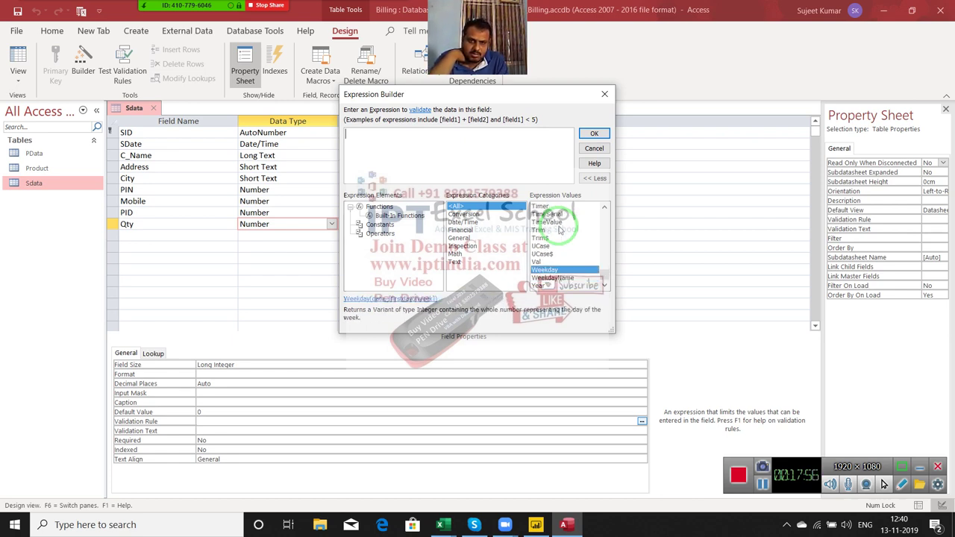
{"action": "key", "text": "Up"}
{"action": "key", "text": "Up"}
{"action": "key", "text": "Up"}
{"action": "key", "text": "Up"}
{"action": "key", "text": "Up"}
{"action": "key", "text": "Up"}
{"action": "key", "text": "Up"}
{"action": "key", "text": "Up"}
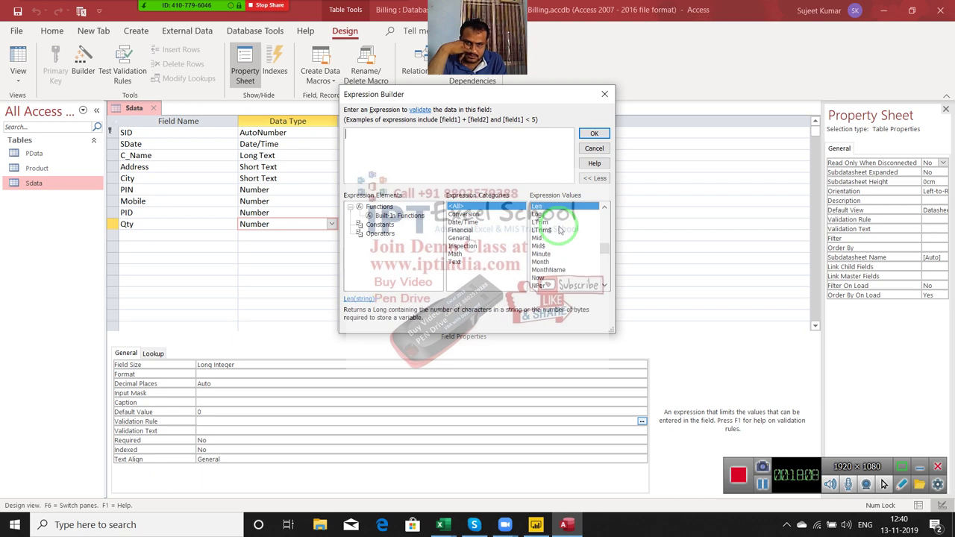
{"action": "scroll", "coordinate": [560, 230], "scroll_direction": "up", "scroll_amount": 1}
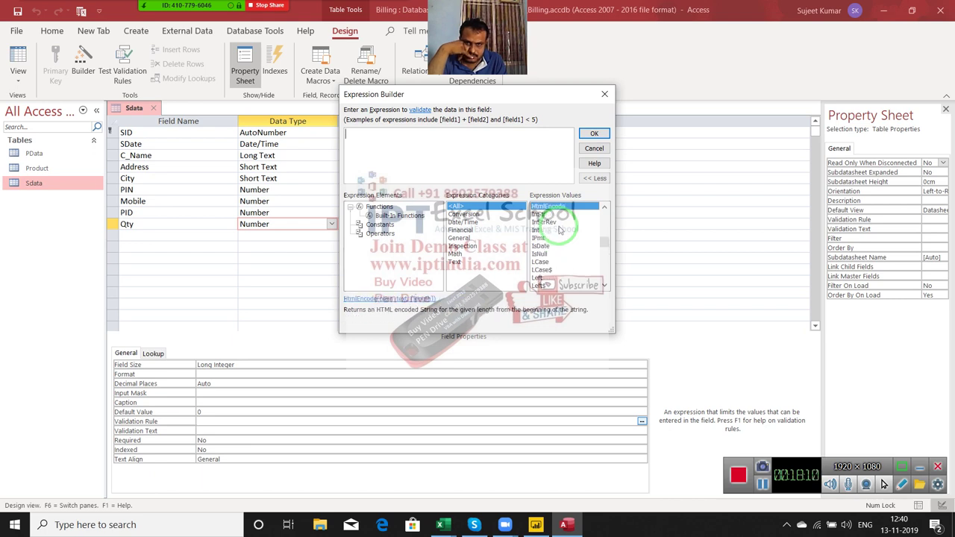
{"action": "scroll", "coordinate": [559, 230], "scroll_direction": "up", "scroll_amount": 2}
{"action": "scroll", "coordinate": [560, 230], "scroll_direction": "up", "scroll_amount": 2}
{"action": "scroll", "coordinate": [560, 229], "scroll_direction": "up", "scroll_amount": 2}
{"action": "scroll", "coordinate": [559, 230], "scroll_direction": "up", "scroll_amount": 3}
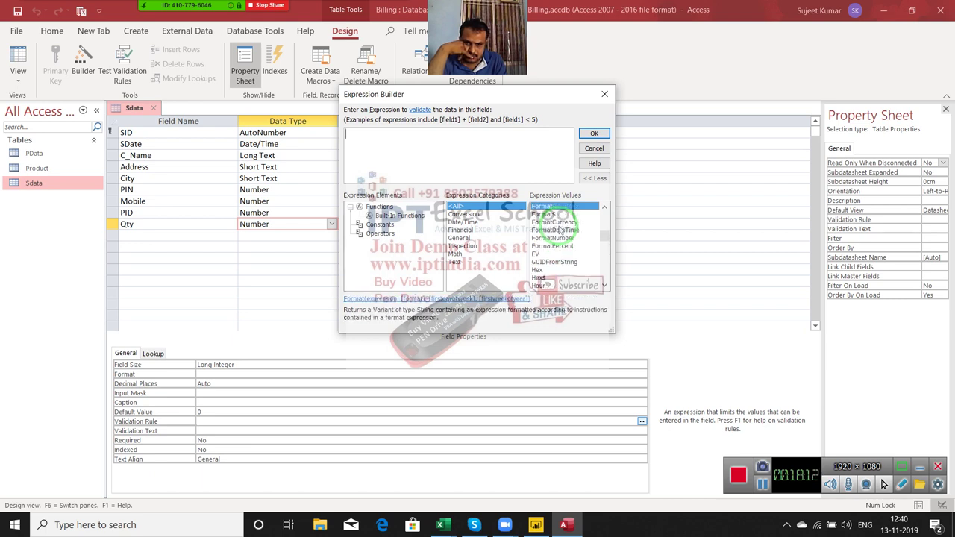
{"action": "scroll", "coordinate": [560, 229], "scroll_direction": "up", "scroll_amount": 2}
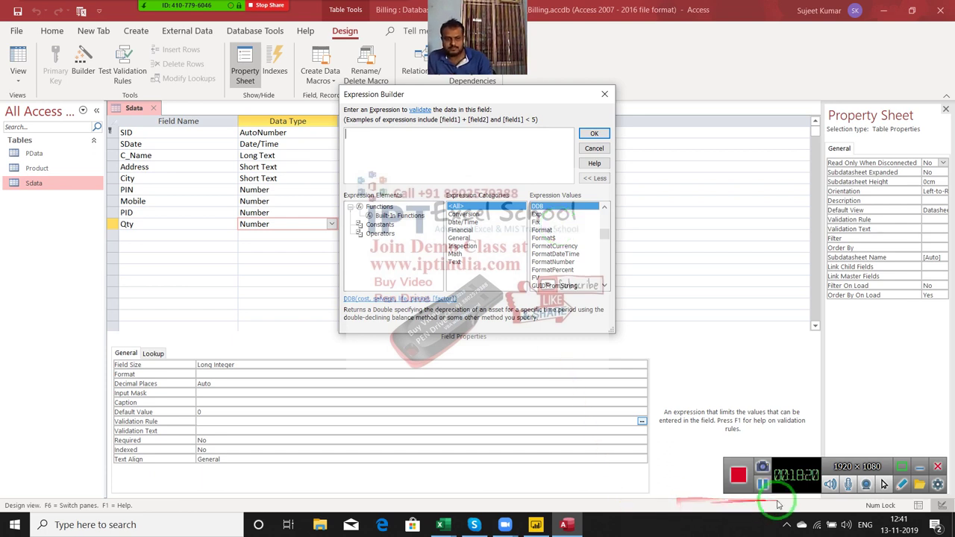
Leave the Expression Builder with Qty's validation rule blank and select Qty's Number data type
{"action": "left_click", "coordinate": [760, 483]}
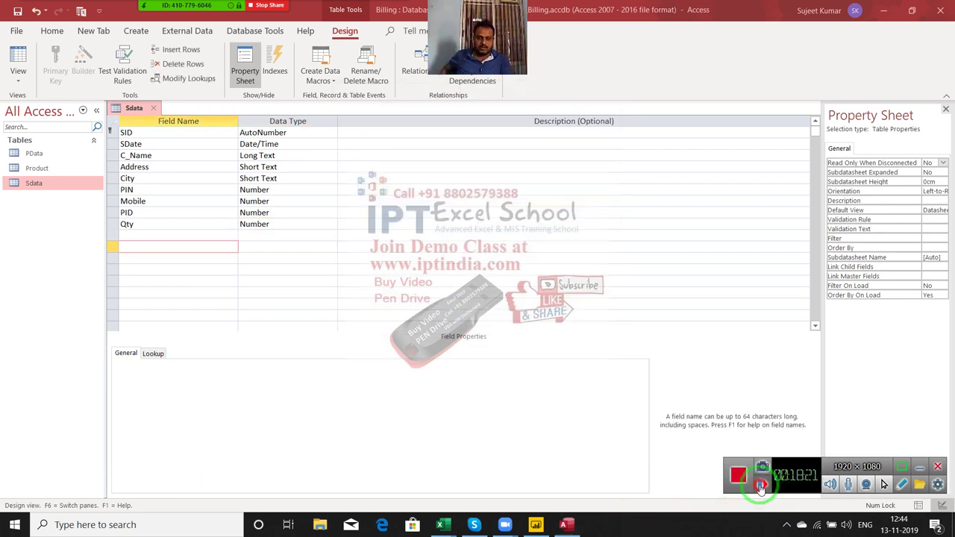
{"action": "left_click", "coordinate": [245, 224]}
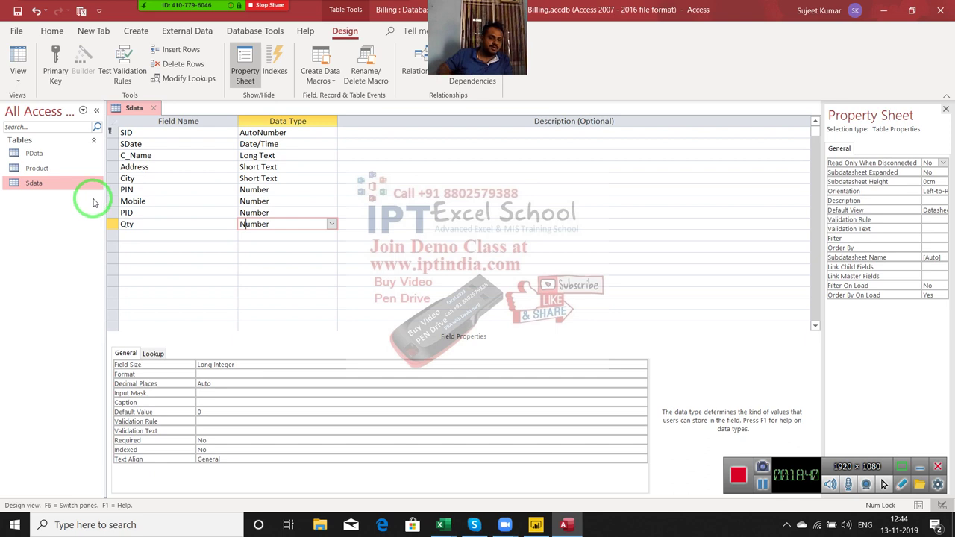
Close the Sdata table design without saving, then show the empty New Tab ribbon tab
{"action": "left_click", "coordinate": [153, 108]}
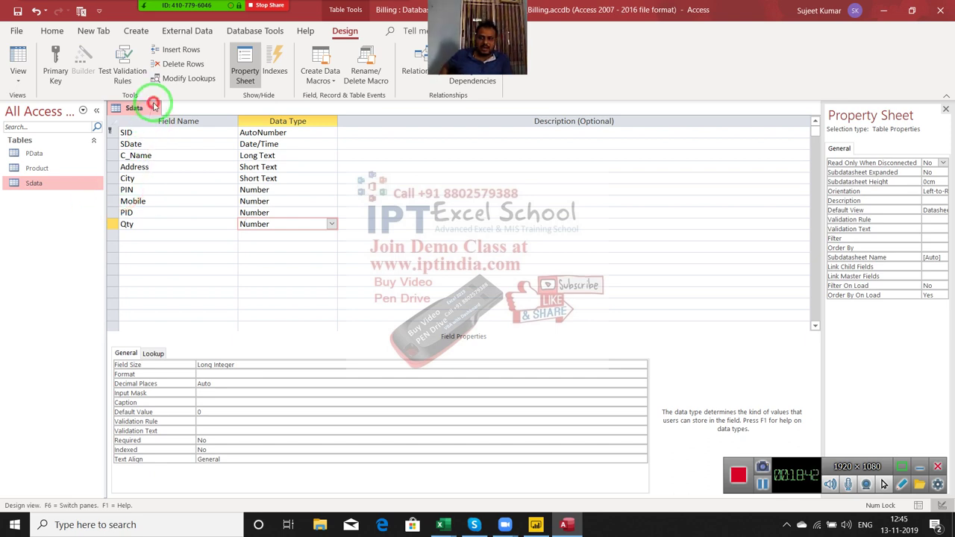
{"action": "left_click", "coordinate": [489, 304]}
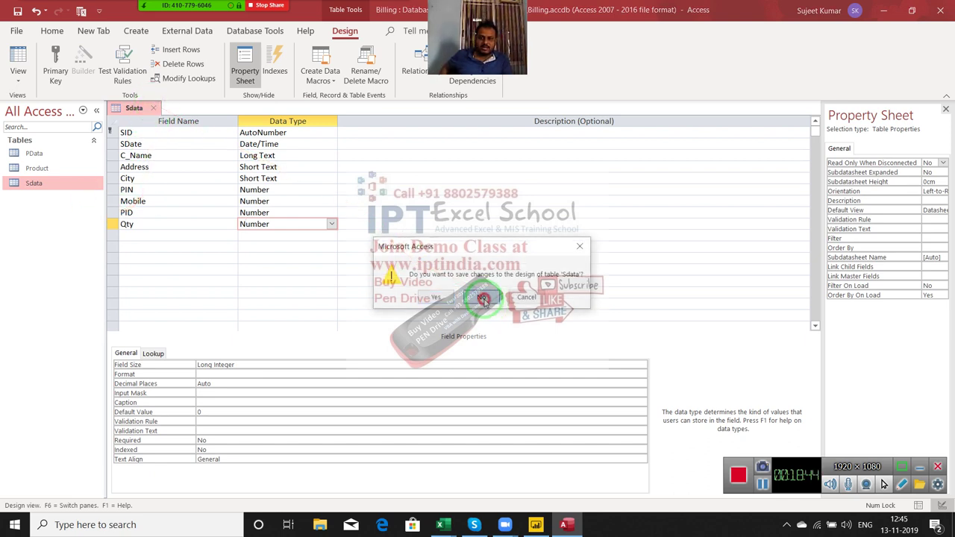
{"action": "left_click", "coordinate": [87, 195]}
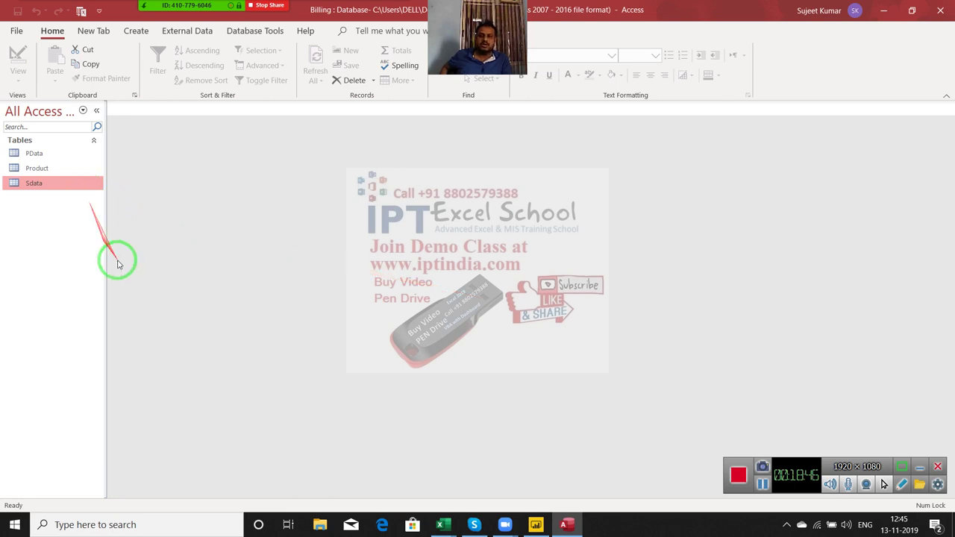
{"action": "left_click", "coordinate": [94, 34]}
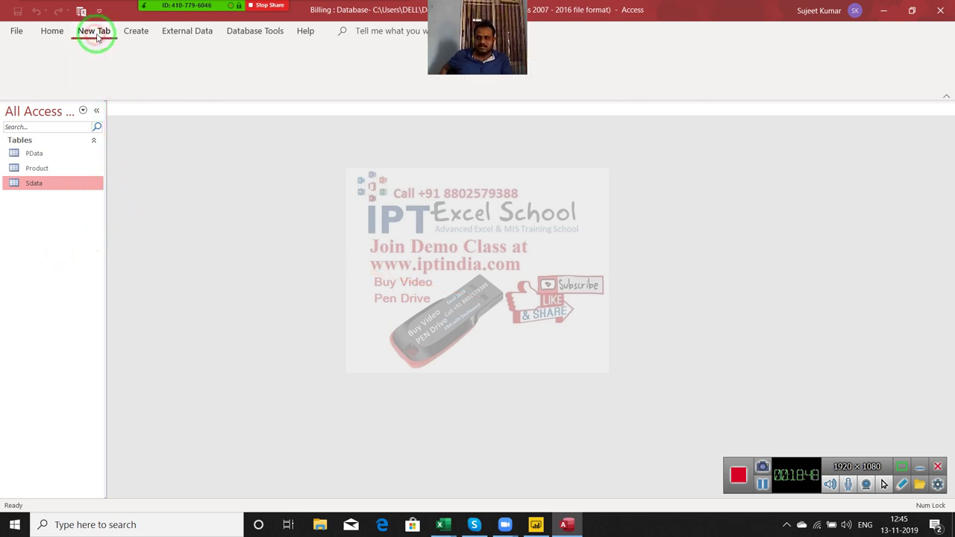
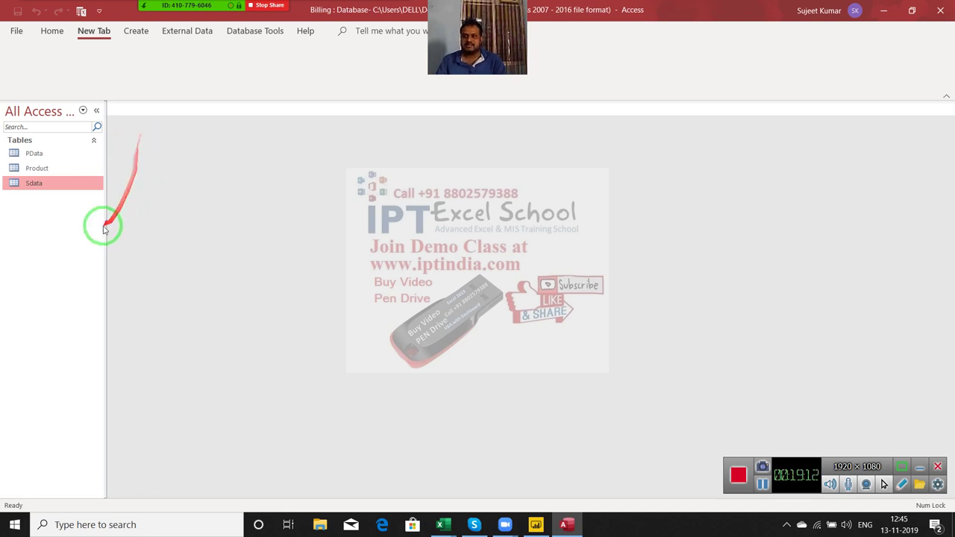
Select the Product table in the navigation pane with the Create ribbon showing
{"action": "left_click", "coordinate": [52, 30]}
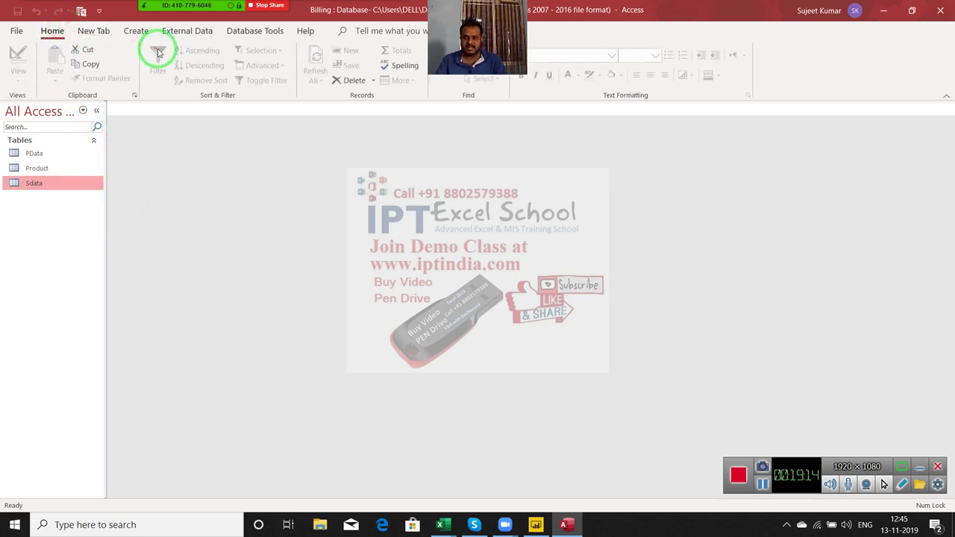
{"action": "left_click", "coordinate": [146, 34]}
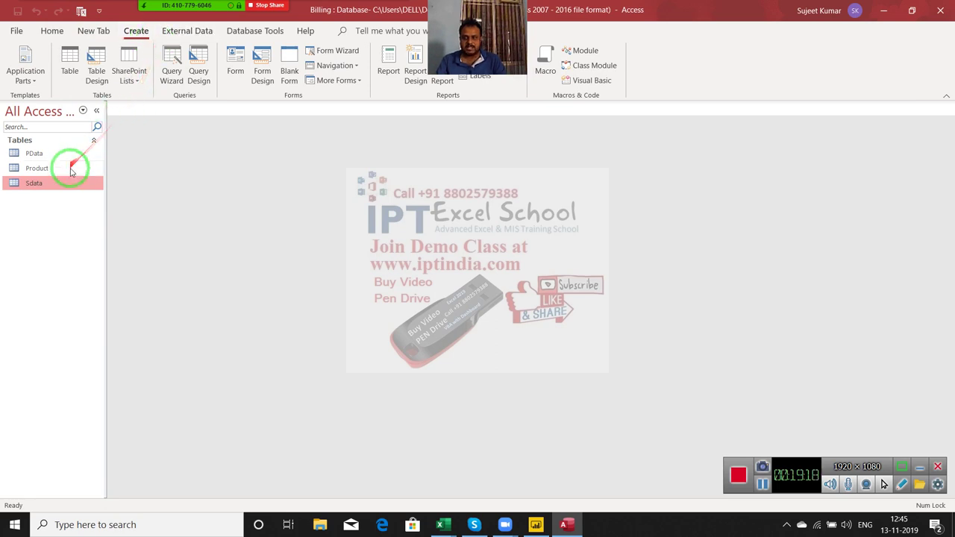
{"action": "left_click", "coordinate": [73, 188]}
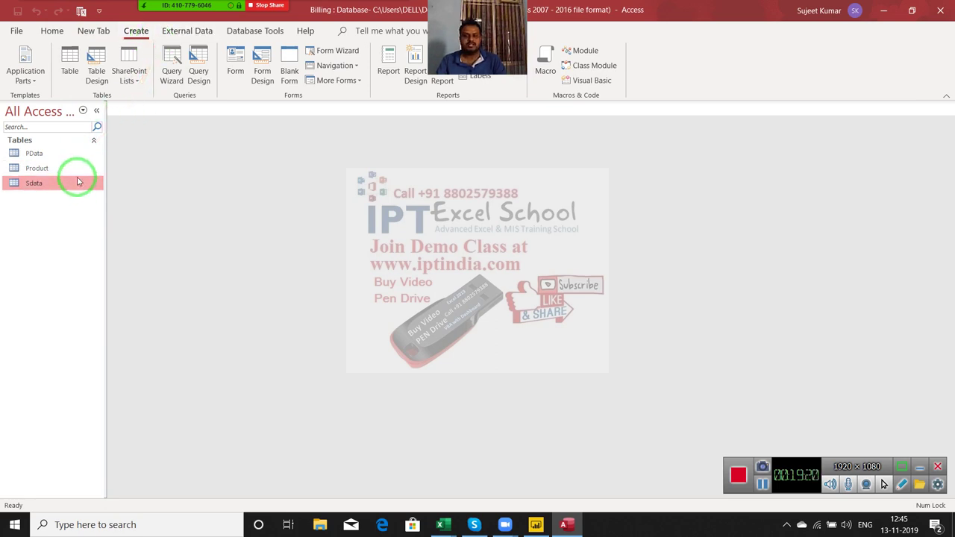
{"action": "left_click", "coordinate": [74, 169]}
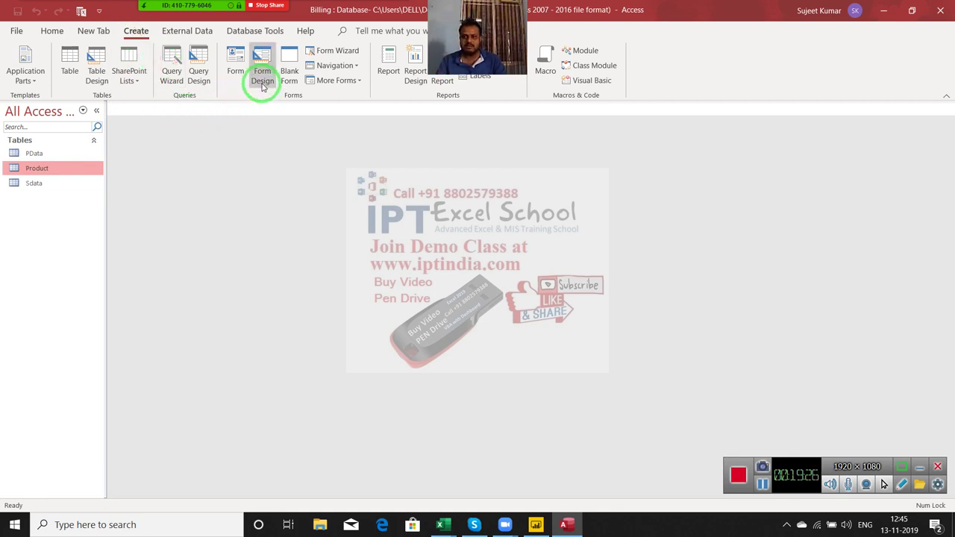
Start a blank form in Design view and stretch its grid to about 19 × 13 cm
{"action": "left_click", "coordinate": [263, 82]}
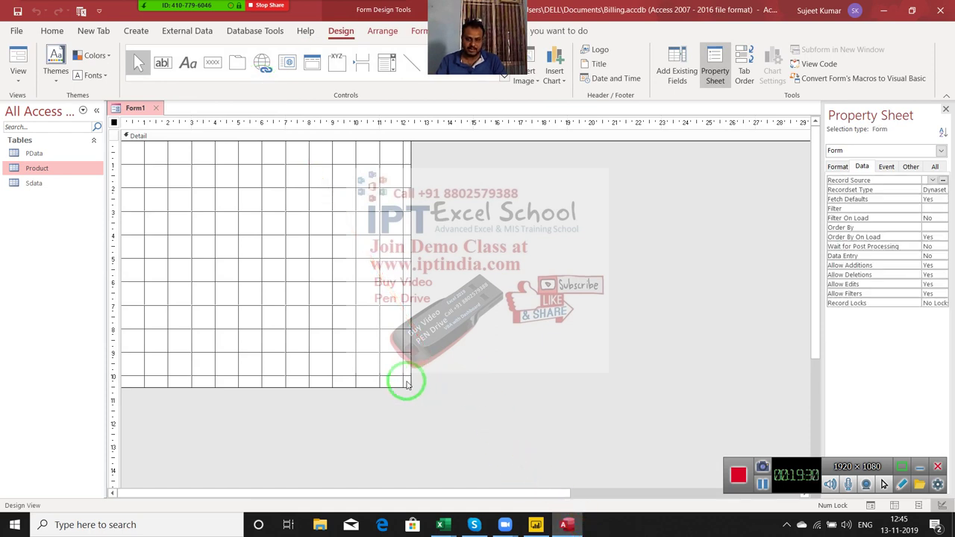
{"action": "mouse_move", "coordinate": [406, 384]}
{"action": "left_mouse_down"}
{"action": "mouse_move", "coordinate": [529, 404]}
{"action": "mouse_move", "coordinate": [514, 410]}
{"action": "mouse_move", "coordinate": [521, 429]}
{"action": "mouse_move", "coordinate": [560, 441]}
{"action": "mouse_move", "coordinate": [543, 441]}
{"action": "left_mouse_up"}
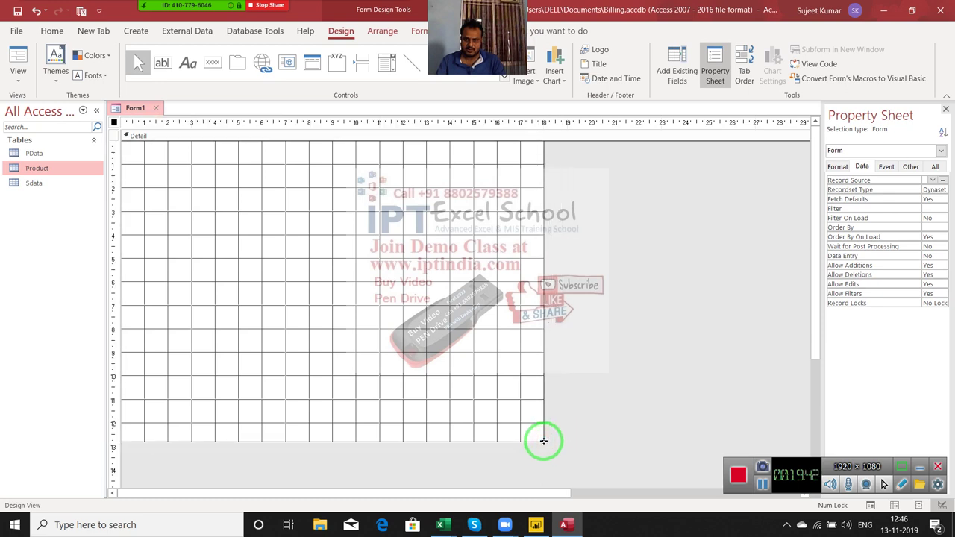
{"action": "left_click_drag", "start_coordinate": [331, 419], "coordinate": [251, 431]}
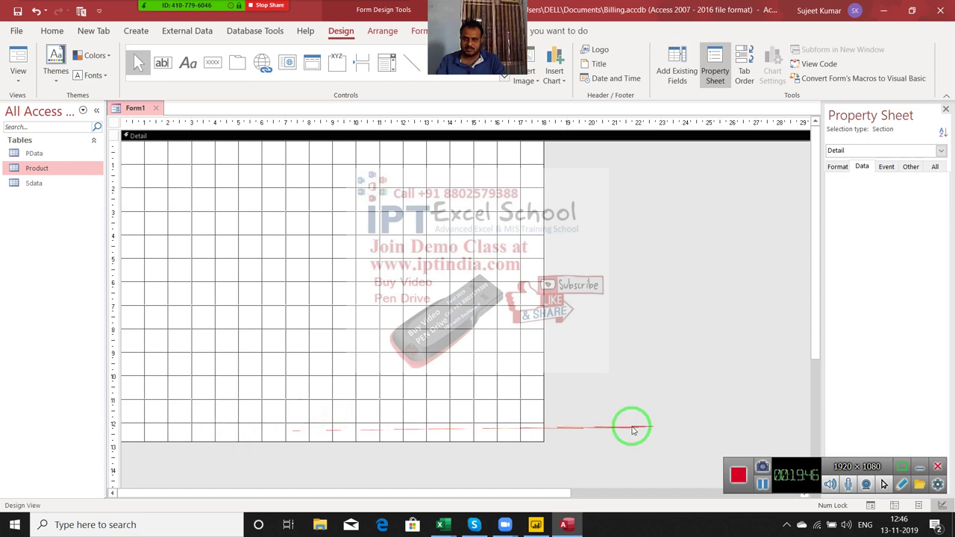
{"action": "left_click_drag", "start_coordinate": [543, 441], "coordinate": [560, 443]}
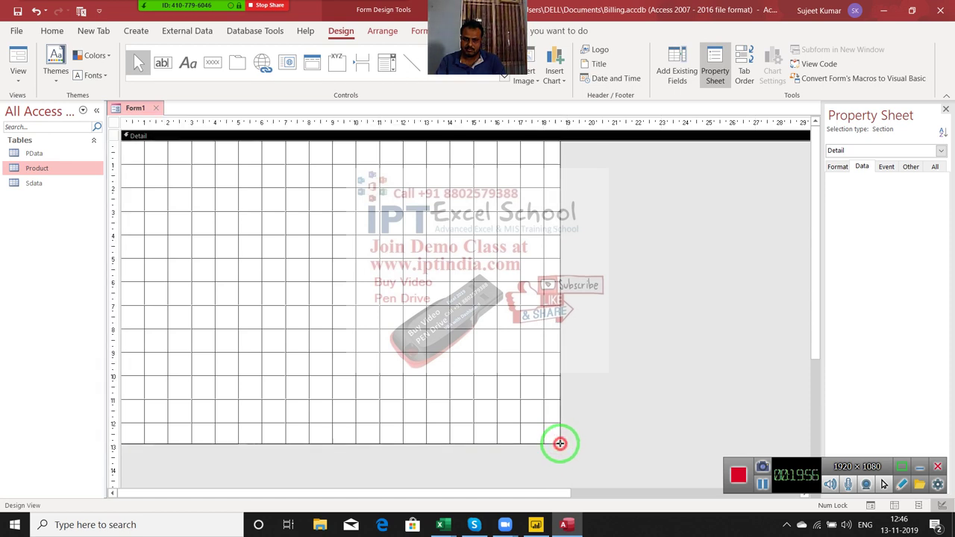
{"action": "left_click", "coordinate": [292, 328]}
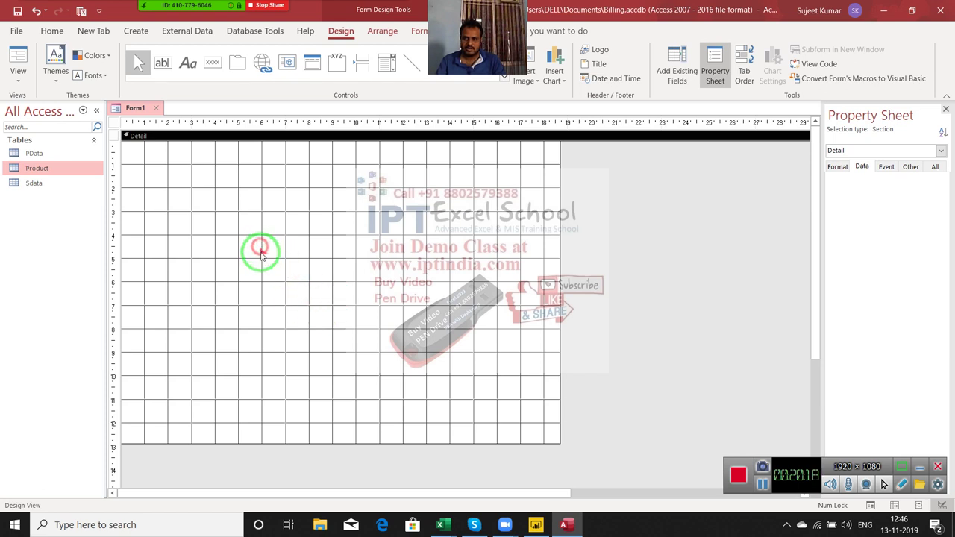
{"action": "left_click", "coordinate": [136, 30]}
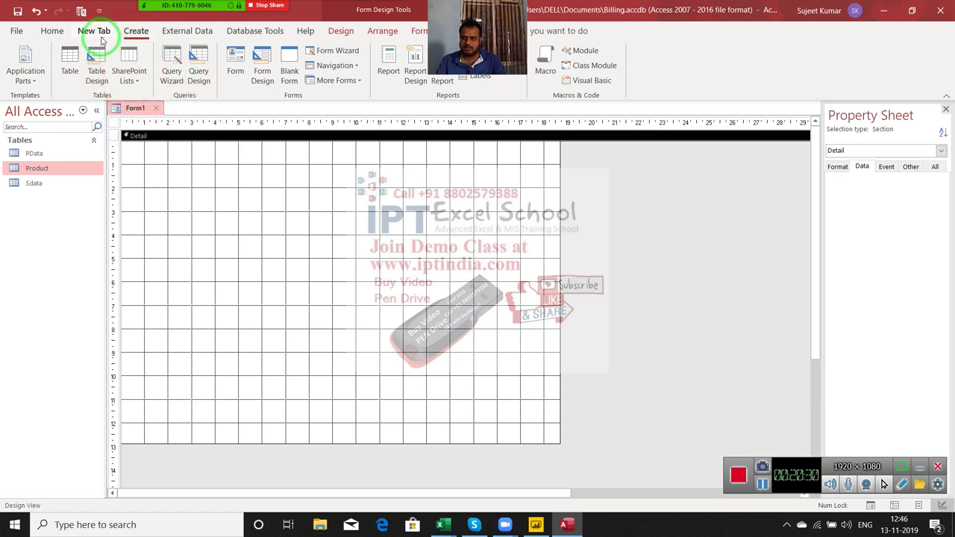
Create a new blank table and save it under the name PSales
{"action": "left_click", "coordinate": [70, 63]}
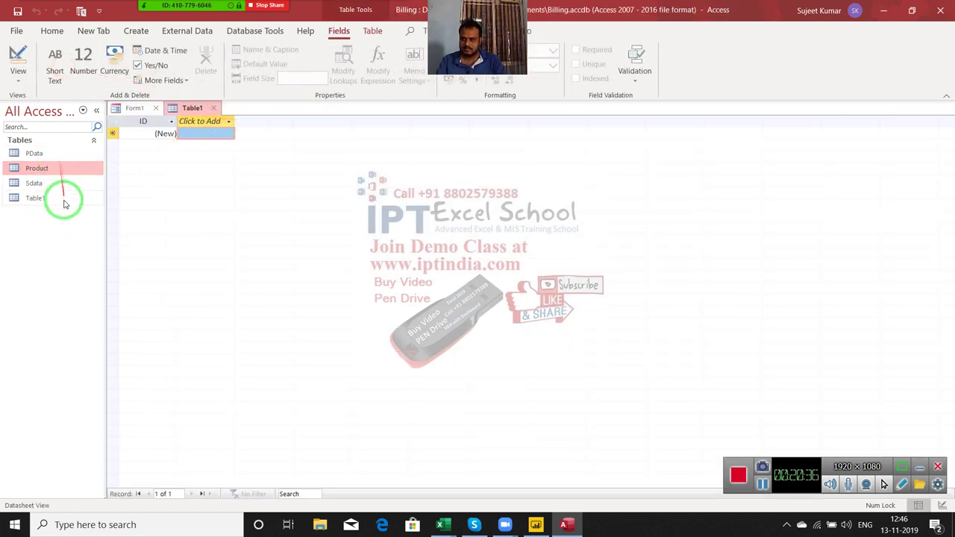
{"action": "right_click", "coordinate": [64, 203]}
{"action": "left_click", "coordinate": [111, 226]}
{"action": "type", "text": "P"}
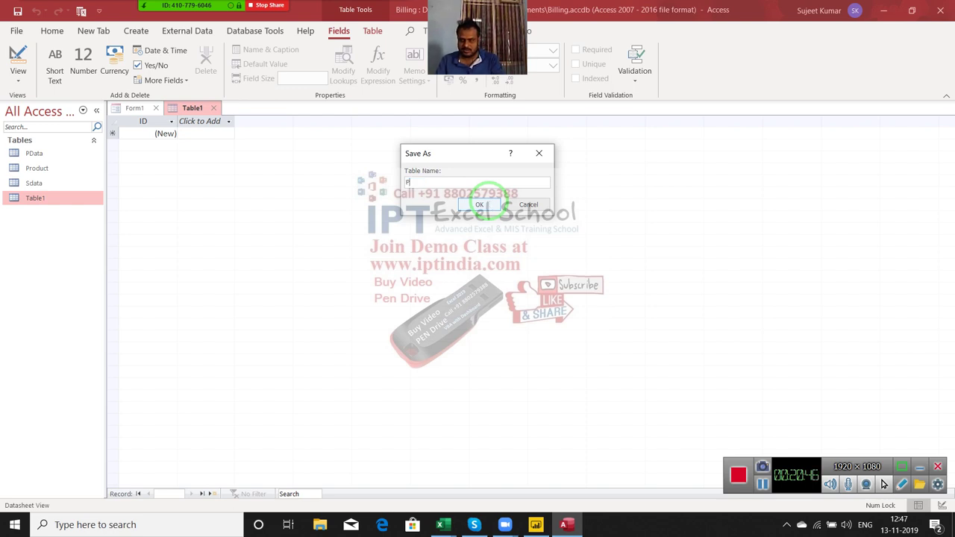
{"action": "type", "text": "Sale"}
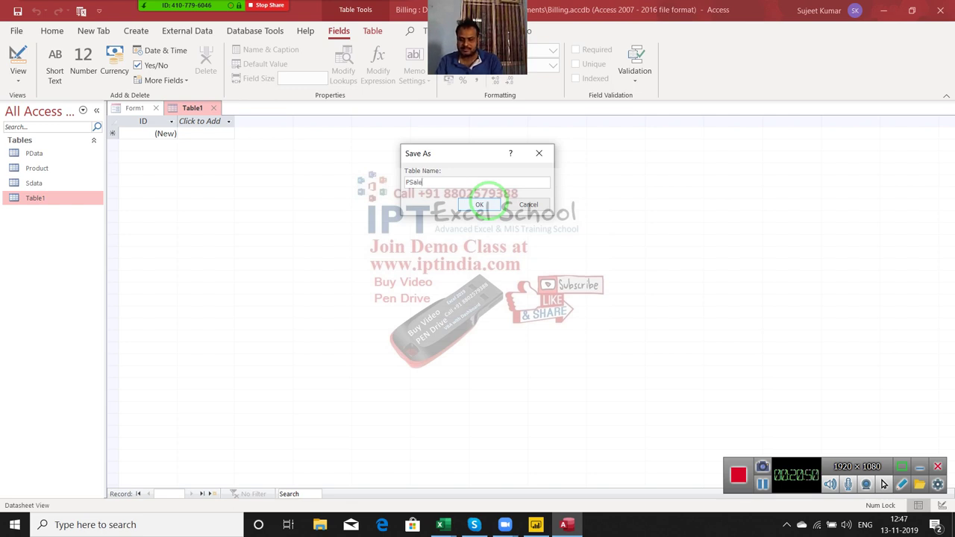
{"action": "type", "text": "s"}
{"action": "left_click", "coordinate": [481, 204]}
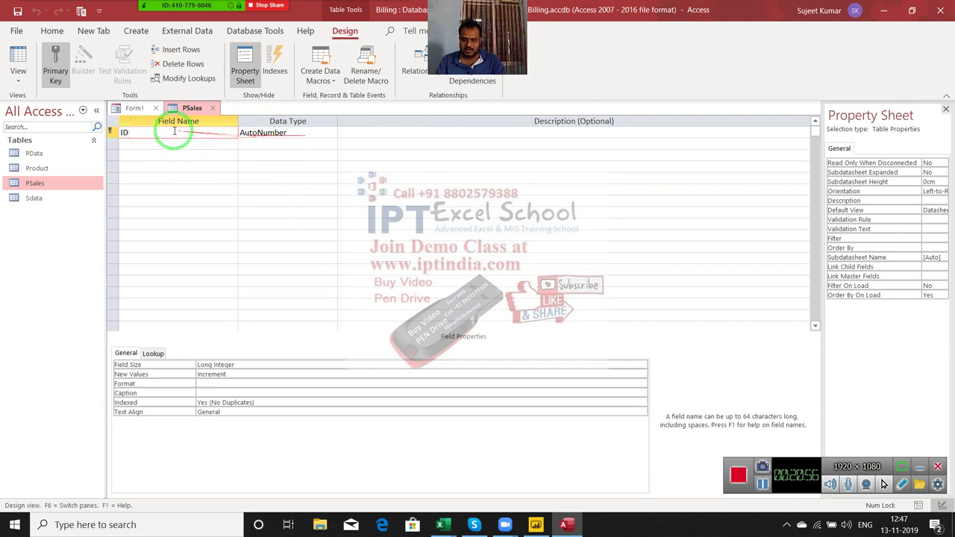
Rename the ID field to TID and add an SID field of Number type
{"action": "left_click", "coordinate": [267, 133]}
{"action": "double_click", "coordinate": [175, 133]}
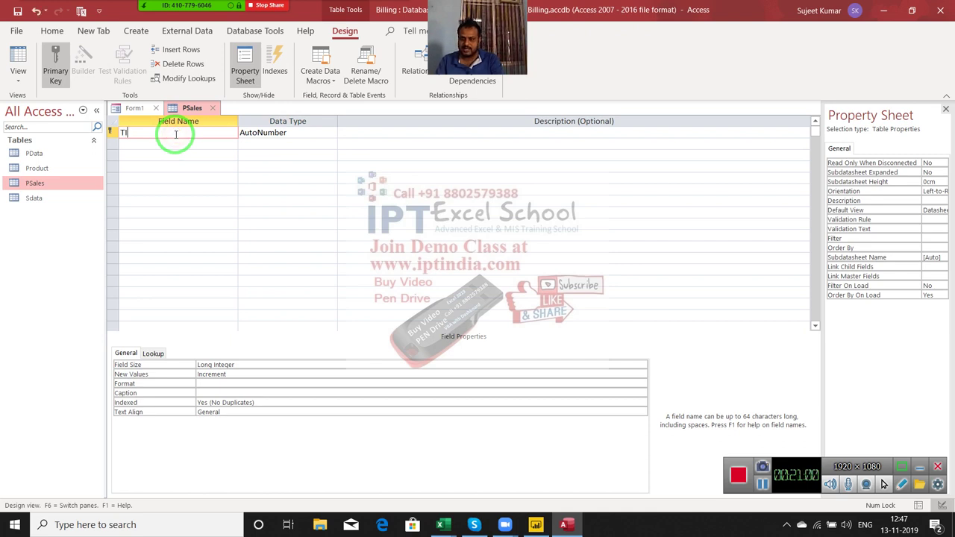
{"action": "key", "text": "Tab"}
{"action": "key", "text": "Tab"}
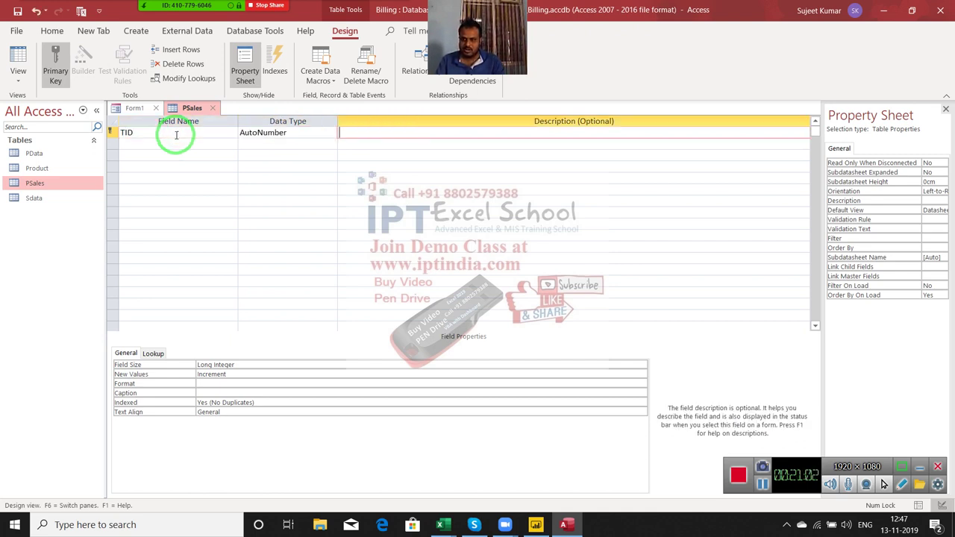
{"action": "key", "text": "Tab"}
{"action": "type", "text": "SID"}
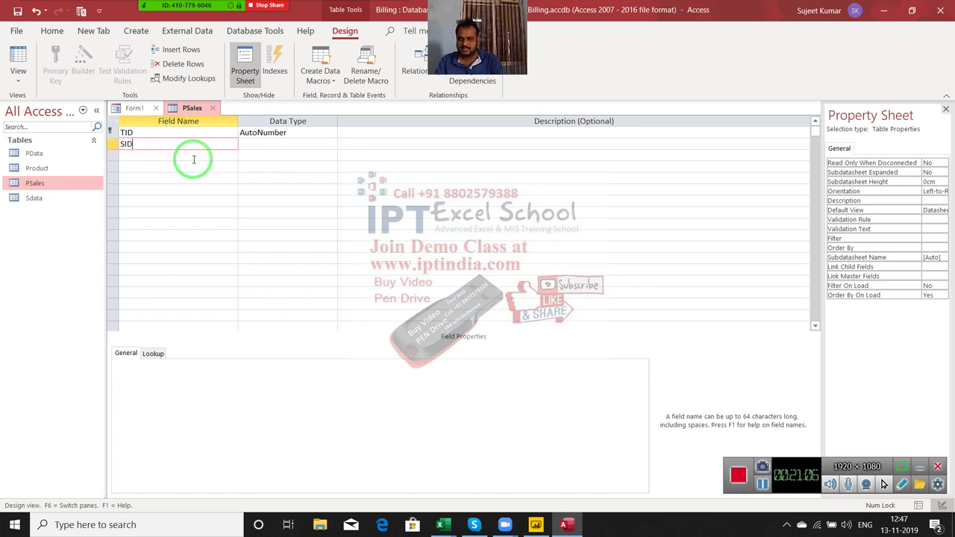
{"action": "key", "text": "Tab"}
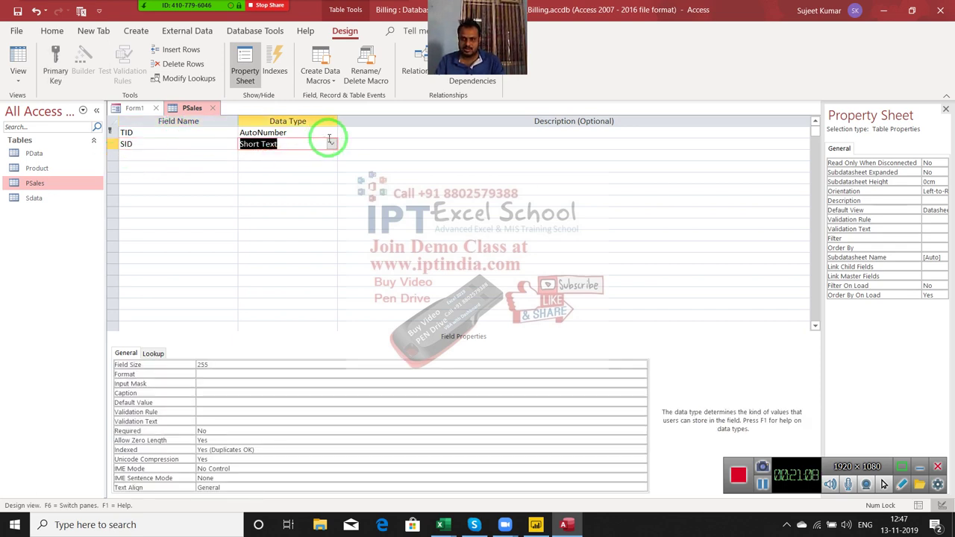
{"action": "left_click", "coordinate": [330, 141]}
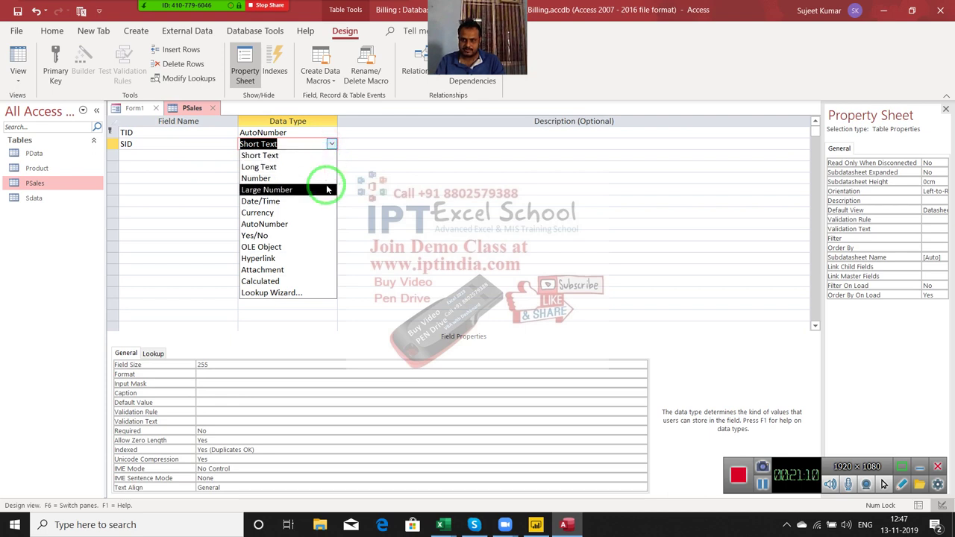
{"action": "left_click", "coordinate": [326, 179]}
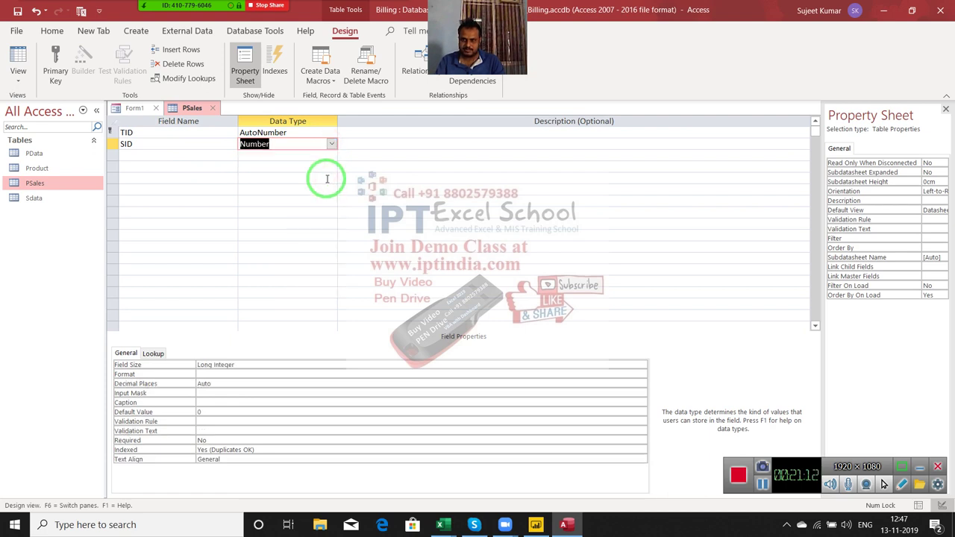
{"action": "key", "text": "Tab"}
{"action": "key", "text": "Tab"}
{"action": "type", "text": "PID"}
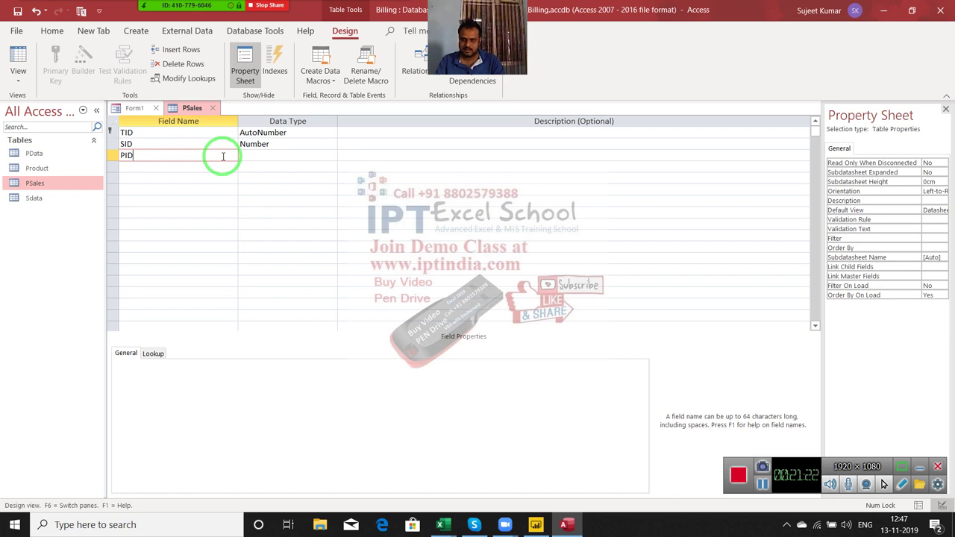
Add a PID field and launch the Lookup Wizard as its data type
{"action": "key", "text": "Tab"}
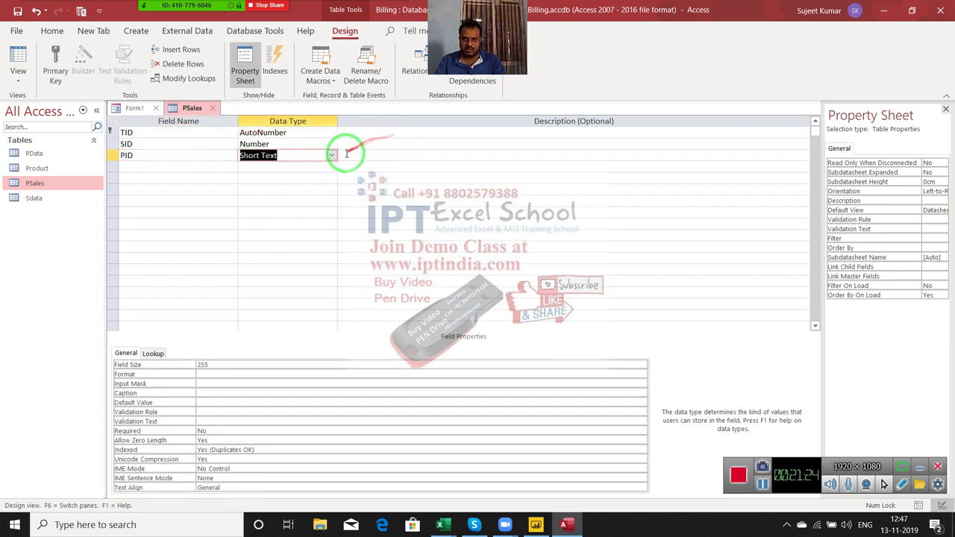
{"action": "left_click", "coordinate": [332, 155]}
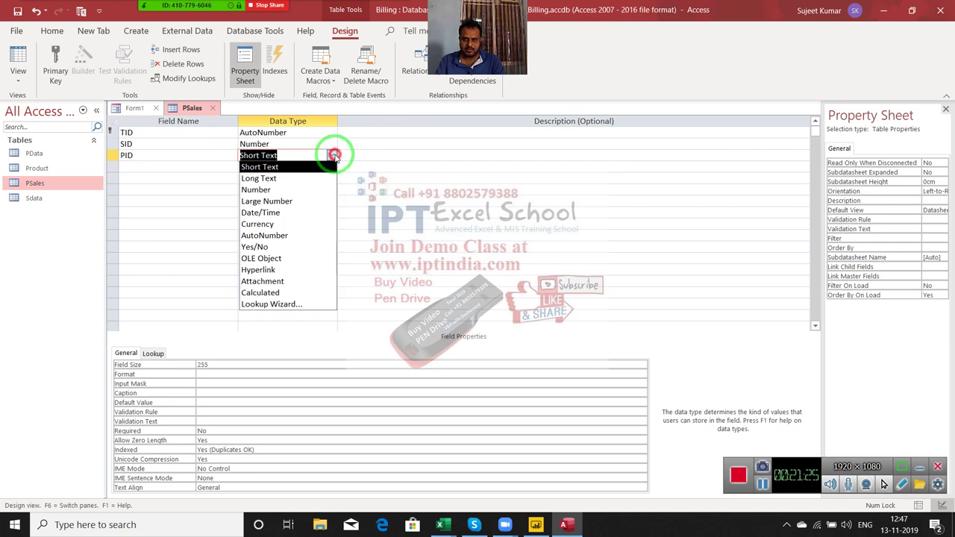
{"action": "left_click", "coordinate": [308, 304]}
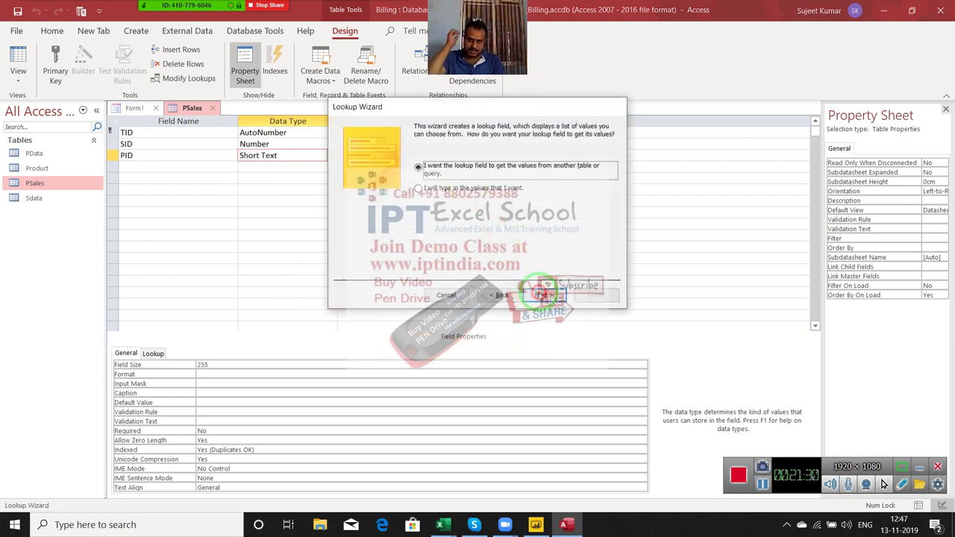
Make PID look up values from the Product table's fields, including SPrice, and finish the wizard
{"action": "left_click", "coordinate": [541, 295]}
{"action": "left_click", "coordinate": [448, 159]}
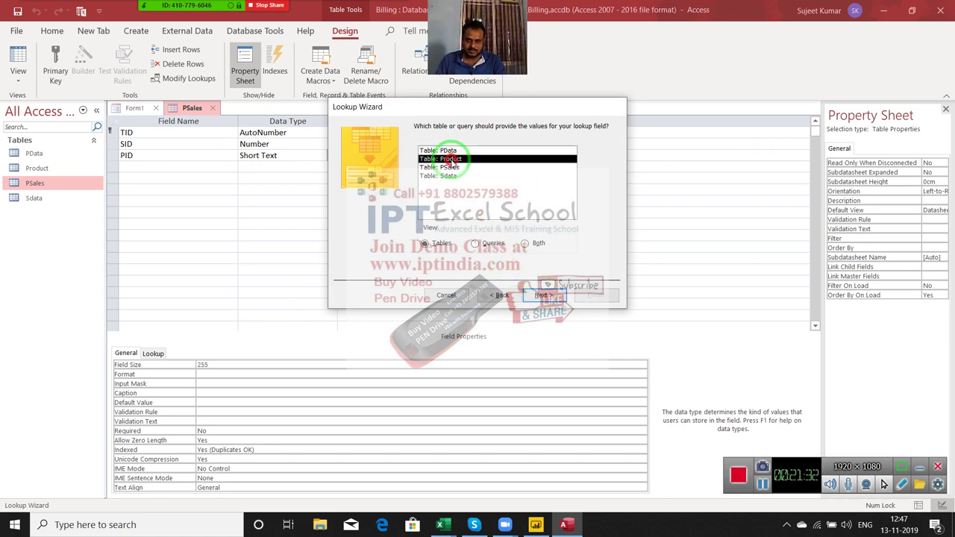
{"action": "left_click", "coordinate": [536, 296]}
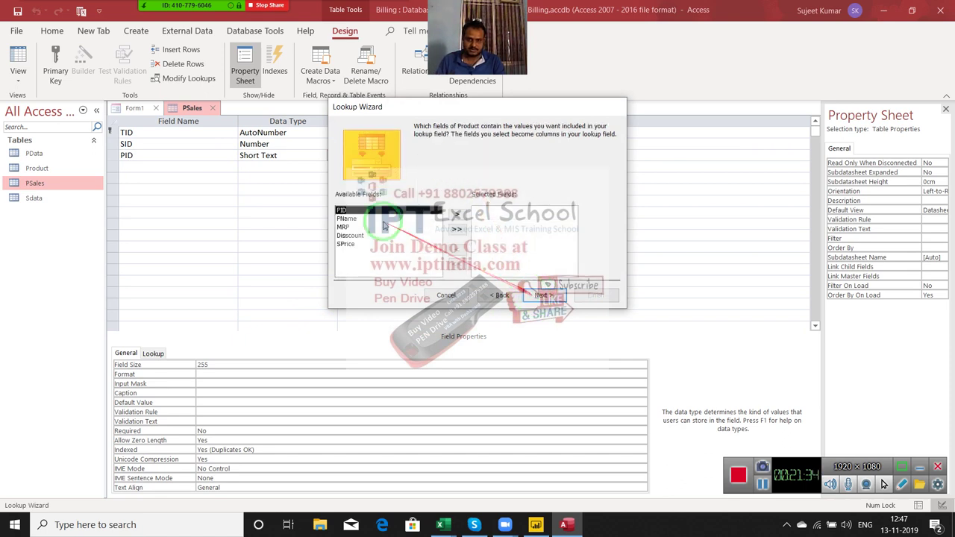
{"action": "left_click", "coordinate": [457, 216]}
{"action": "left_click", "coordinate": [457, 216]}
{"action": "left_click", "coordinate": [457, 216]}
{"action": "left_click", "coordinate": [457, 216]}
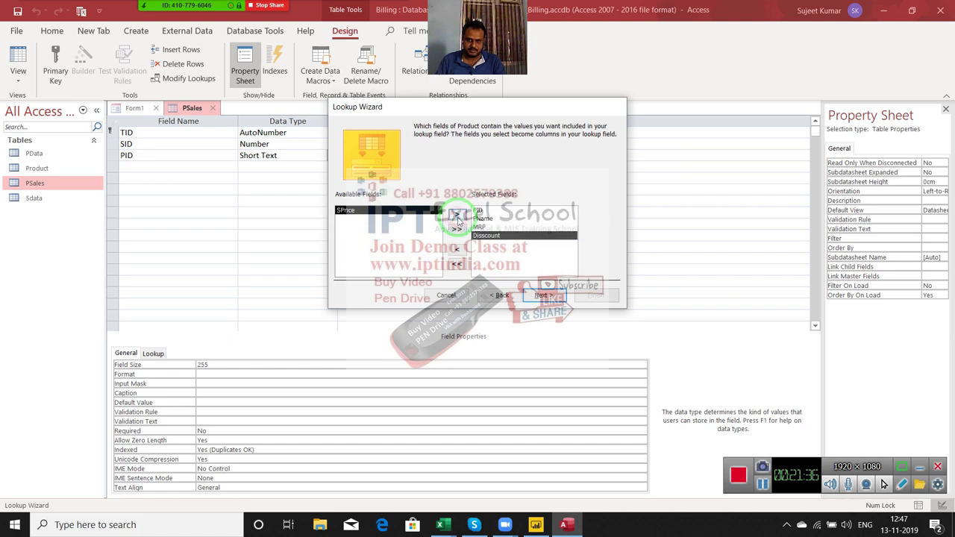
{"action": "left_click", "coordinate": [457, 217]}
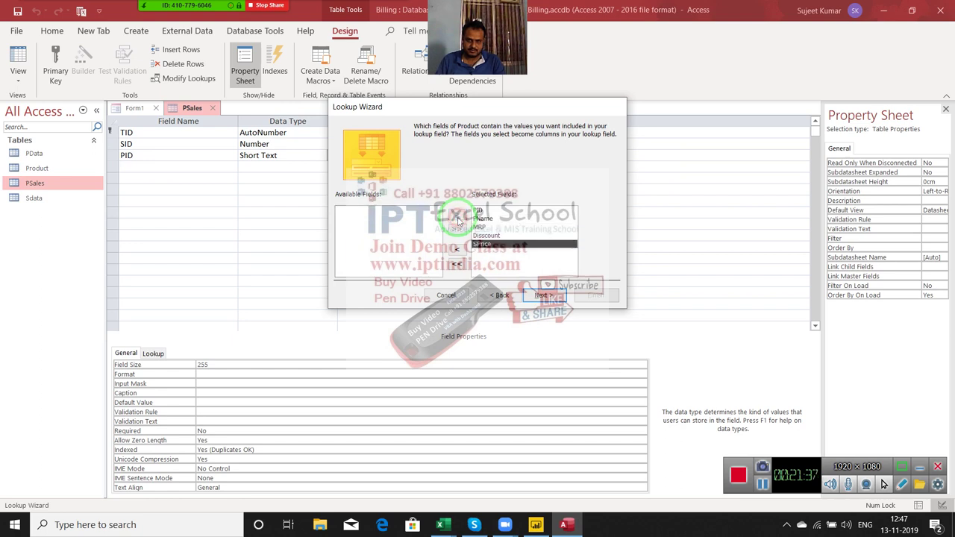
{"action": "left_click", "coordinate": [548, 296]}
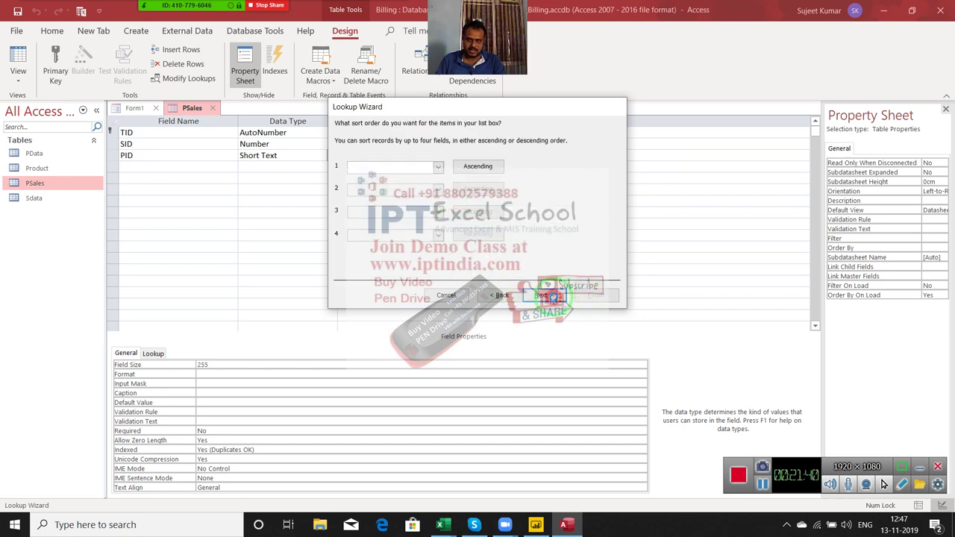
{"action": "left_click", "coordinate": [552, 296]}
{"action": "left_click", "coordinate": [595, 297]}
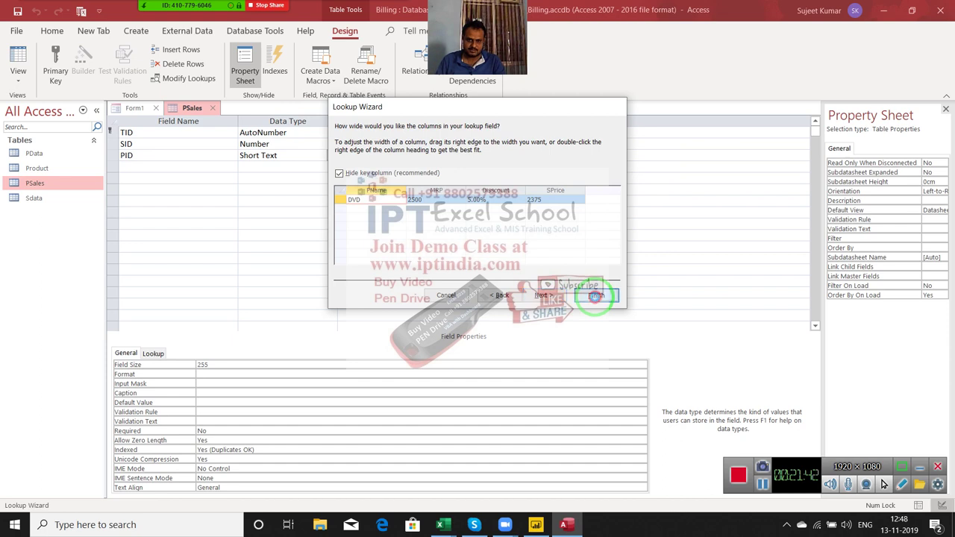
Save the table, then add a Qty field with the Number data type
{"action": "left_click", "coordinate": [469, 297]}
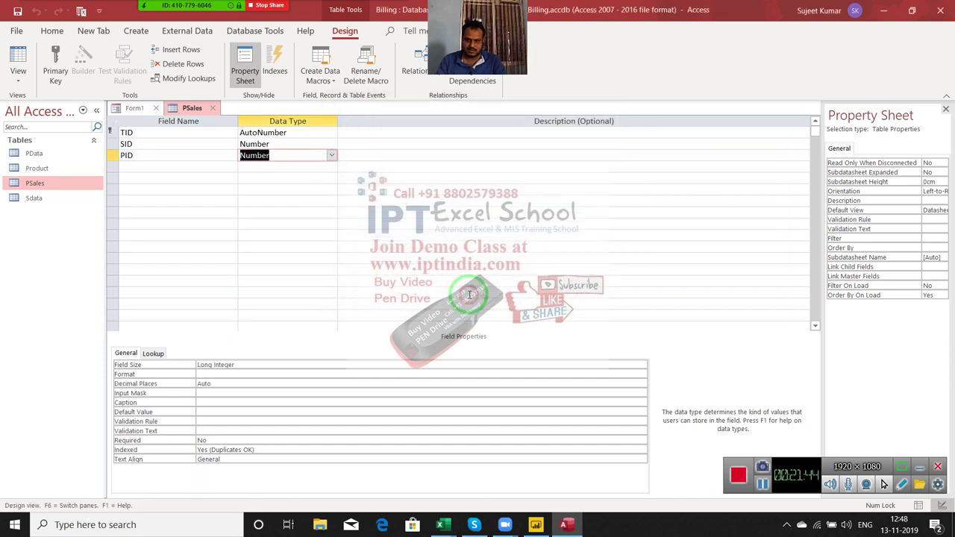
{"action": "key", "text": "Tab"}
{"action": "key", "text": "Tab"}
{"action": "type", "text": "Qty"}
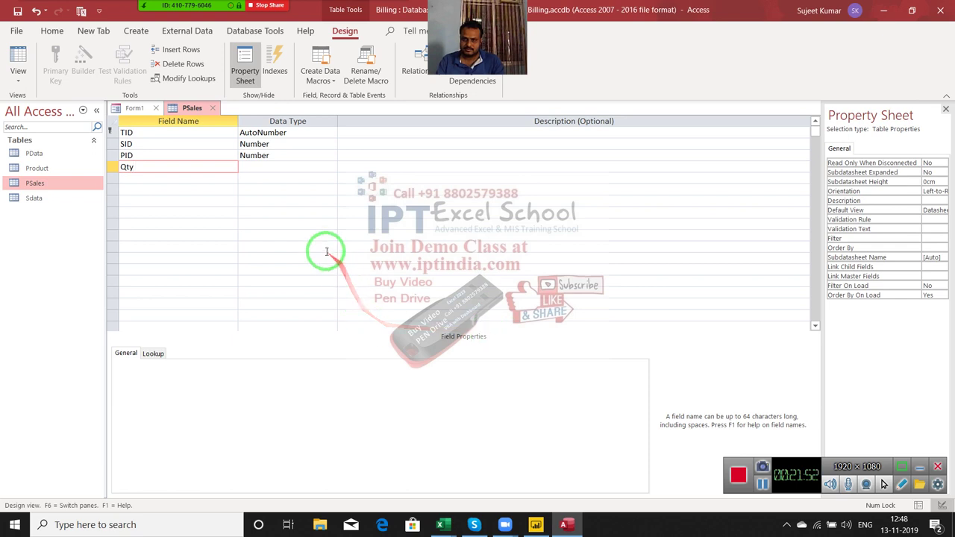
{"action": "key", "text": "Tab"}
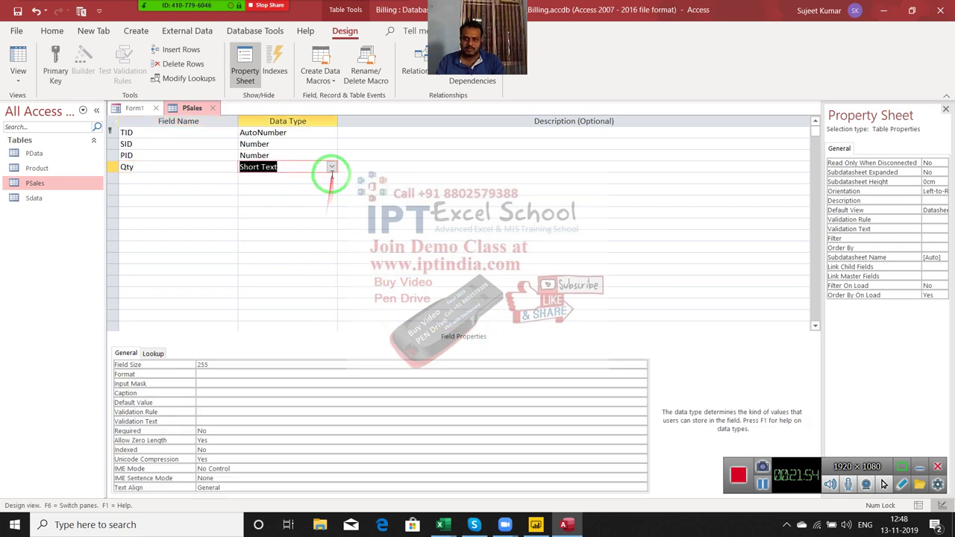
{"action": "left_click", "coordinate": [331, 167]}
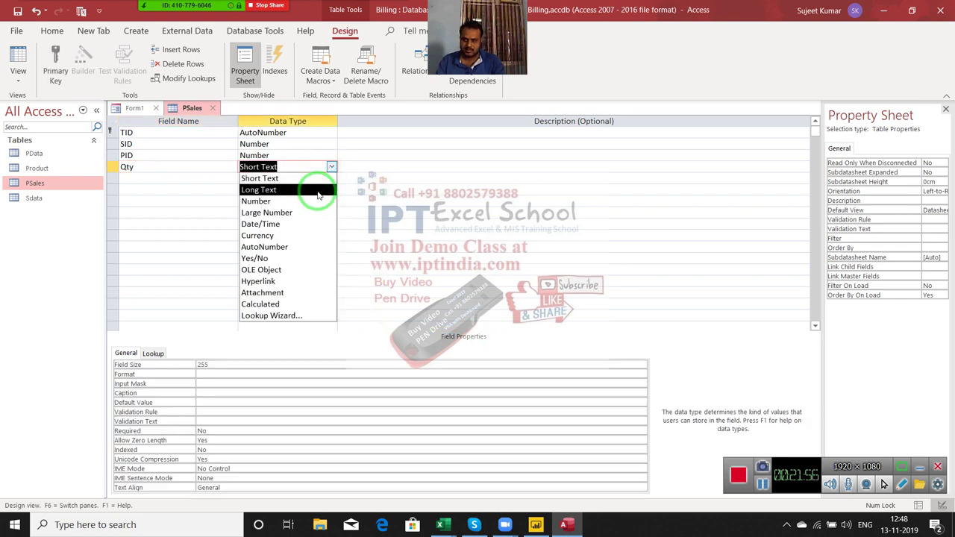
{"action": "left_click", "coordinate": [310, 201]}
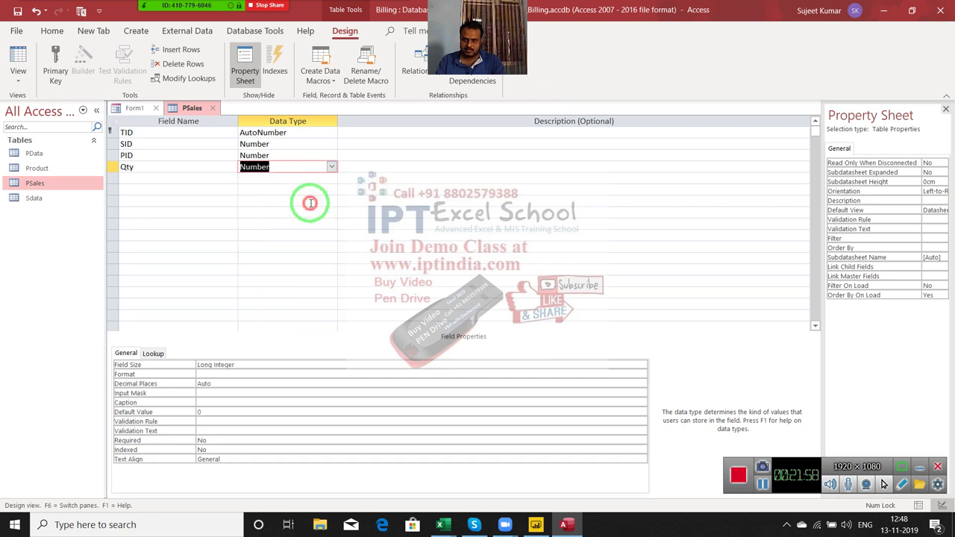
{"action": "key", "text": "Tab"}
{"action": "key", "text": "Tab"}
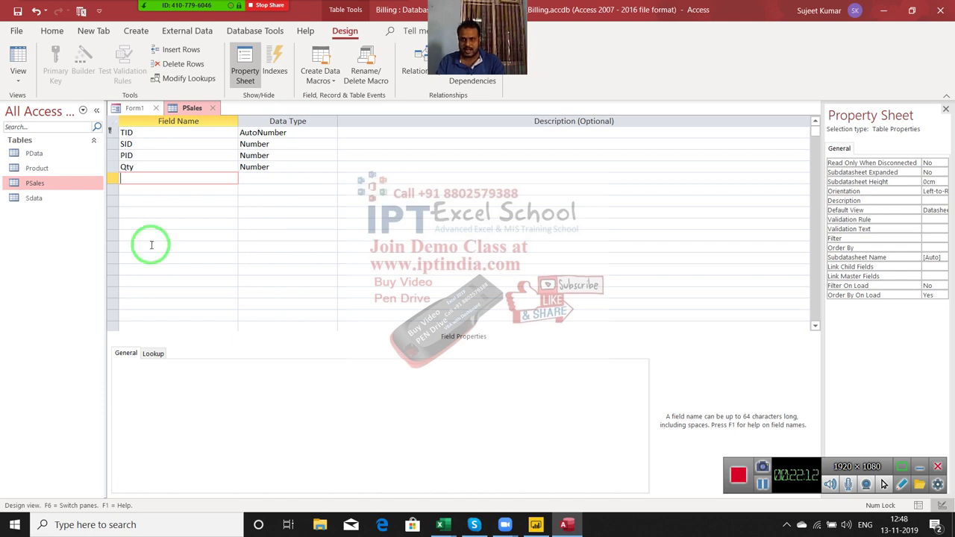
{"action": "left_click", "coordinate": [158, 213]}
Close the PSales table design, saving its changes
{"action": "left_click", "coordinate": [212, 110]}
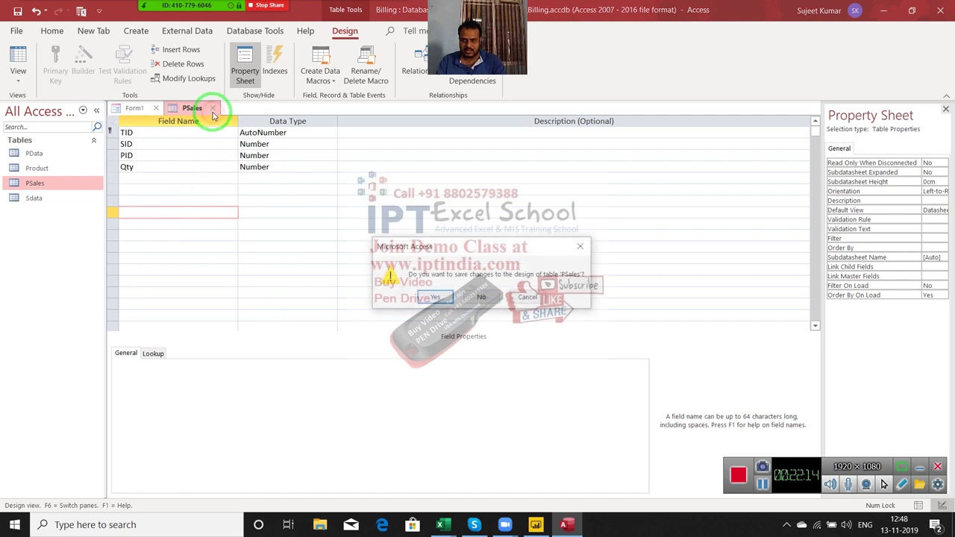
{"action": "left_click", "coordinate": [438, 304]}
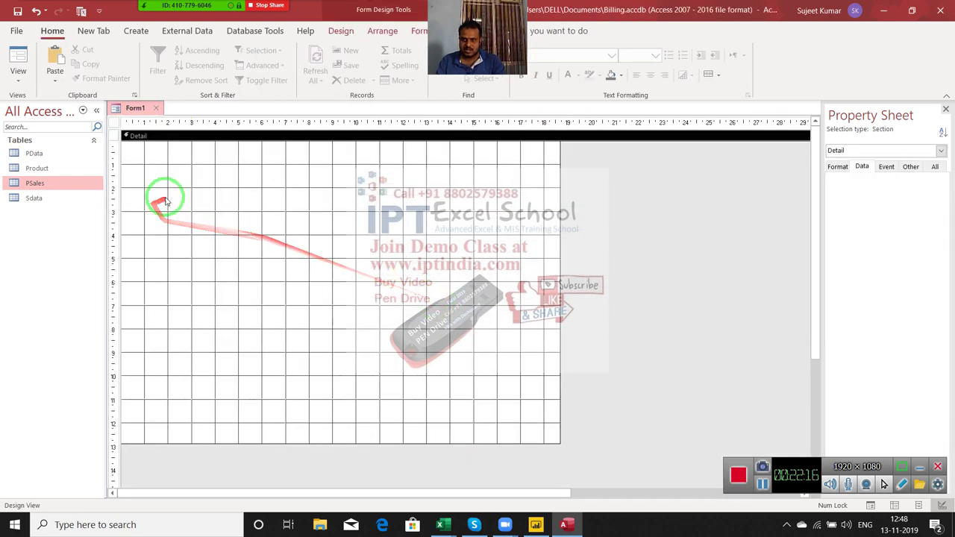
{"action": "left_click", "coordinate": [164, 199]}
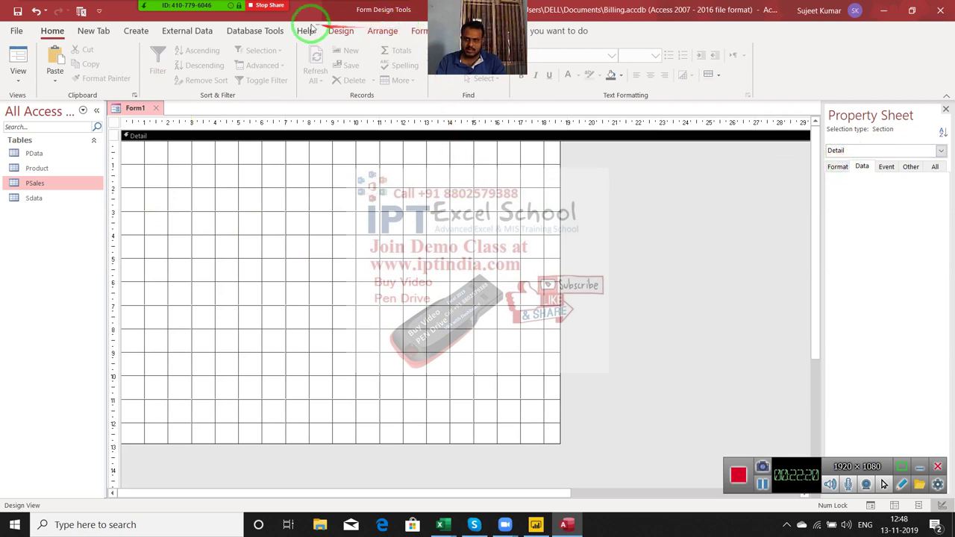
On Form1's Form Design ribbon, bring up the Add Existing Fields list
{"action": "left_click", "coordinate": [175, 34]}
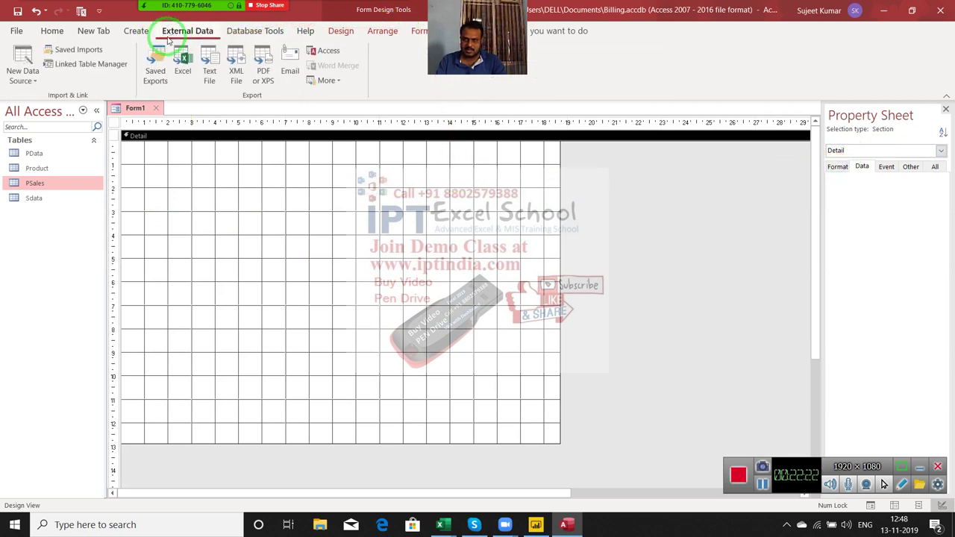
{"action": "left_click", "coordinate": [141, 36]}
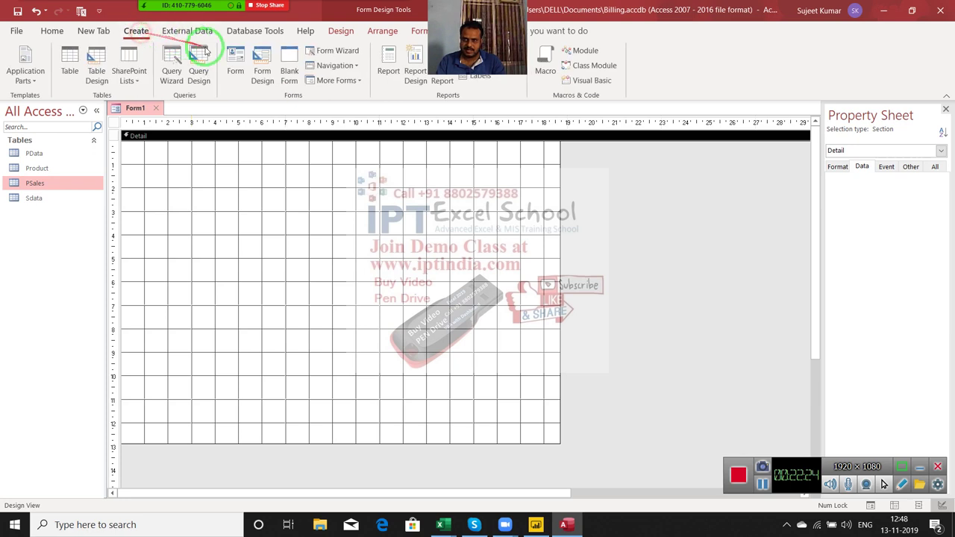
{"action": "mouse_move", "coordinate": [650, 94]}
{"action": "left_mouse_down"}
{"action": "mouse_move", "coordinate": [558, 126]}
{"action": "mouse_move", "coordinate": [401, 16]}
{"action": "left_mouse_up"}
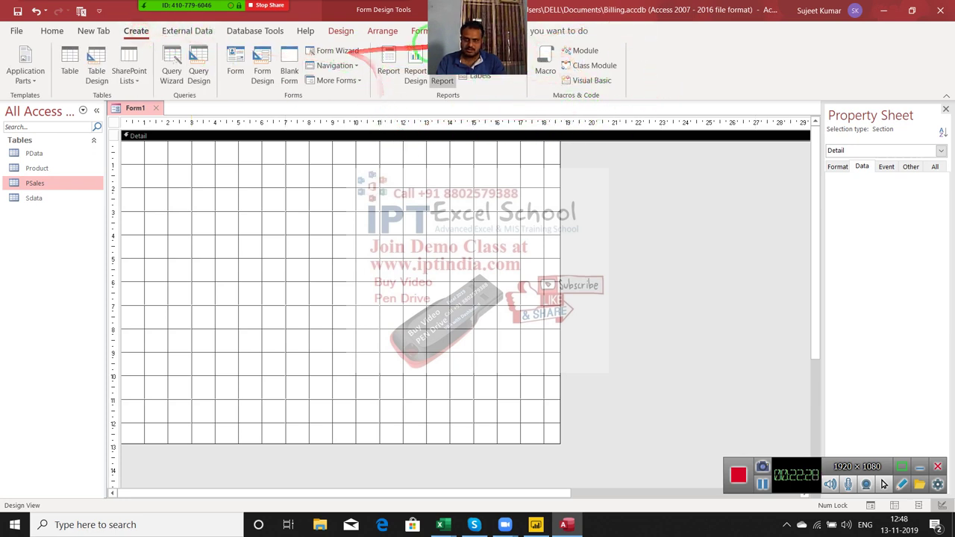
{"action": "left_click", "coordinate": [401, 17]}
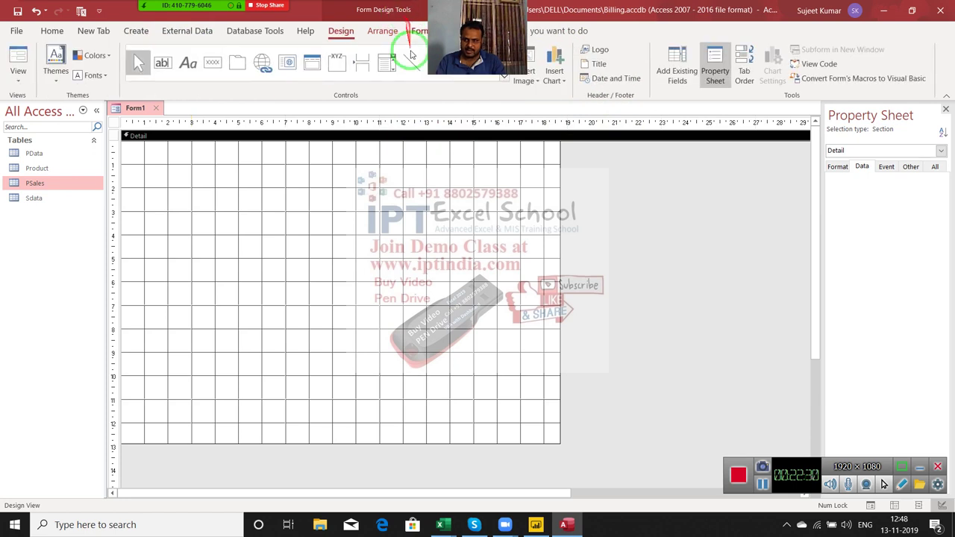
{"action": "left_click_drag", "start_coordinate": [533, 82], "coordinate": [692, 85]}
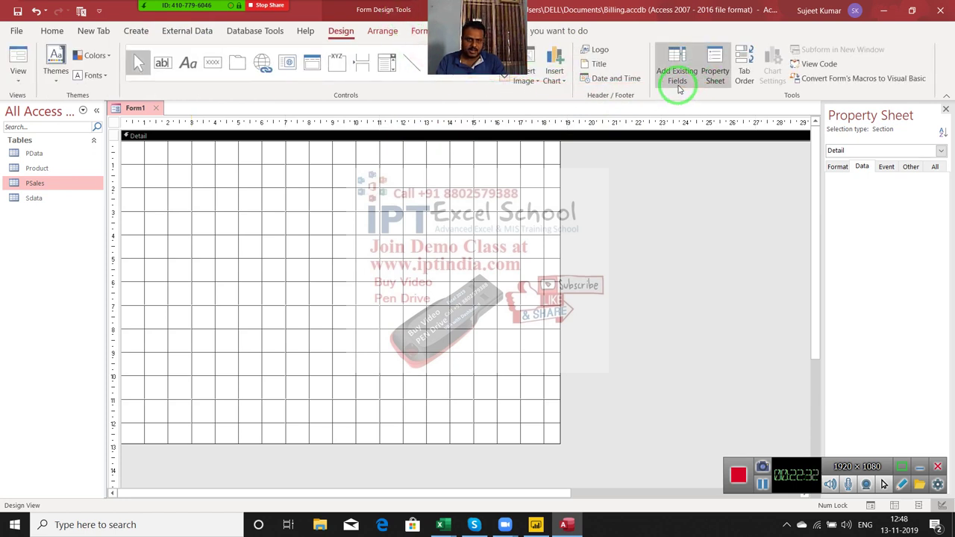
{"action": "left_click", "coordinate": [674, 83]}
Place Sdata's SID field at the form's top left, text box beside its label
{"action": "left_click", "coordinate": [856, 164]}
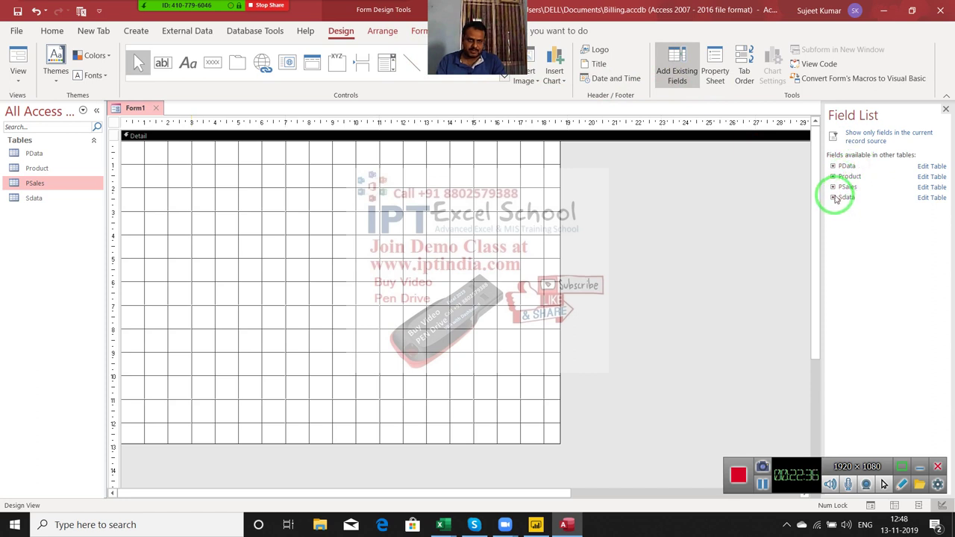
{"action": "left_click", "coordinate": [832, 187]}
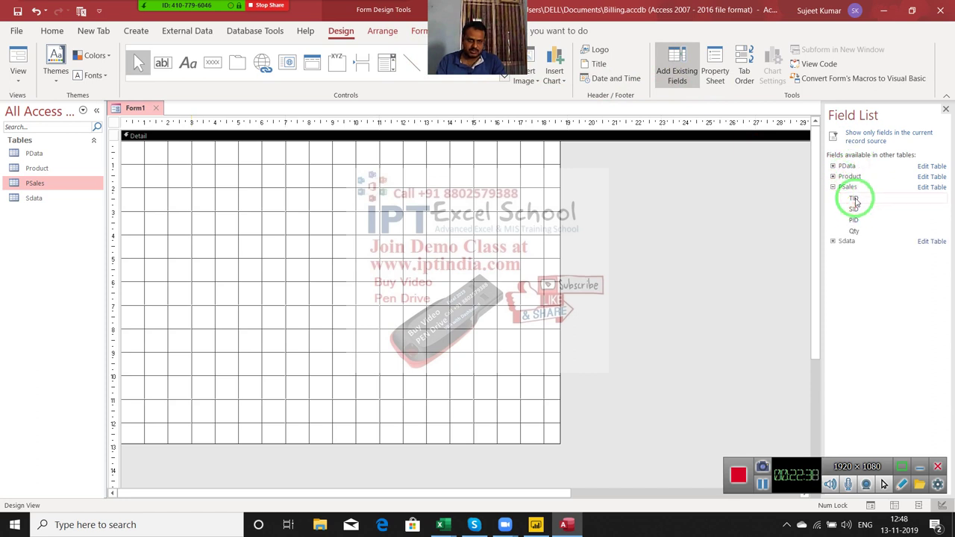
{"action": "left_click", "coordinate": [833, 187]}
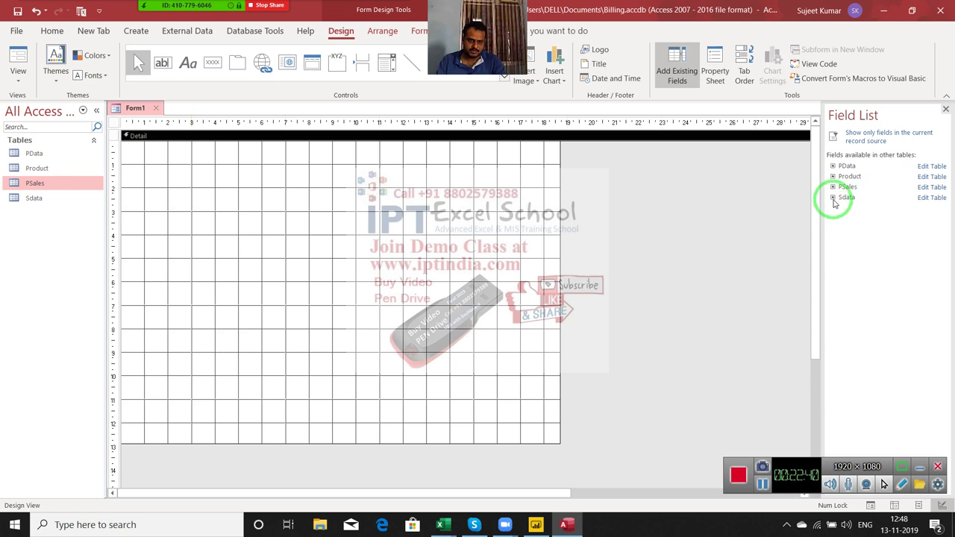
{"action": "left_click", "coordinate": [833, 198]}
{"action": "mouse_move", "coordinate": [853, 209]}
{"action": "left_mouse_down"}
{"action": "mouse_move", "coordinate": [297, 198]}
{"action": "mouse_move", "coordinate": [306, 159]}
{"action": "left_mouse_up"}
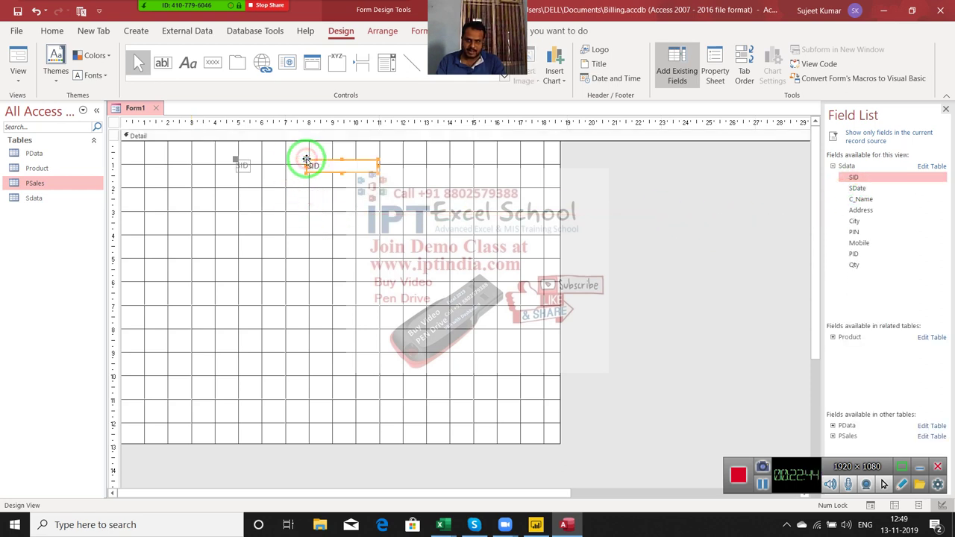
{"action": "left_click_drag", "start_coordinate": [234, 159], "coordinate": [151, 150]}
{"action": "left_click", "coordinate": [312, 165]}
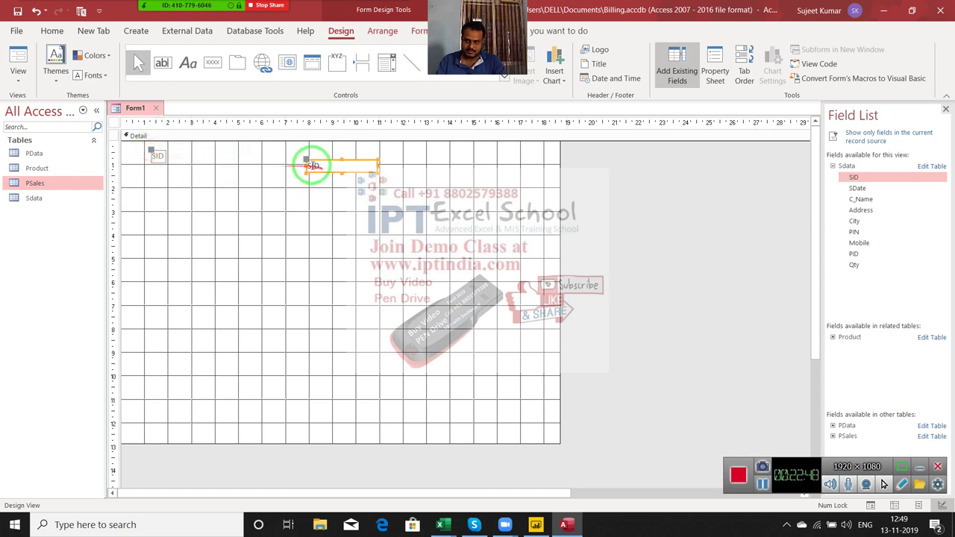
{"action": "left_click_drag", "start_coordinate": [312, 165], "coordinate": [176, 147]}
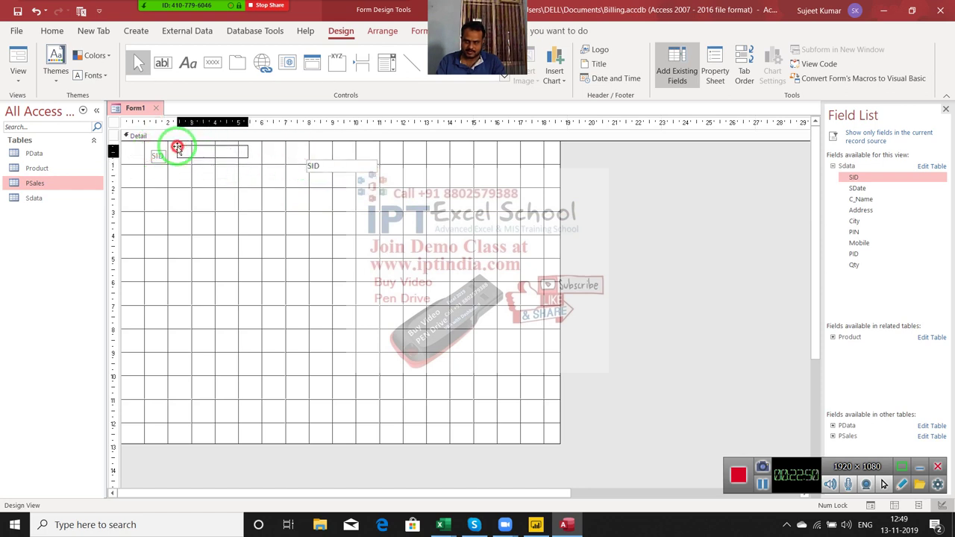
{"action": "left_click_drag", "start_coordinate": [177, 147], "coordinate": [170, 154]}
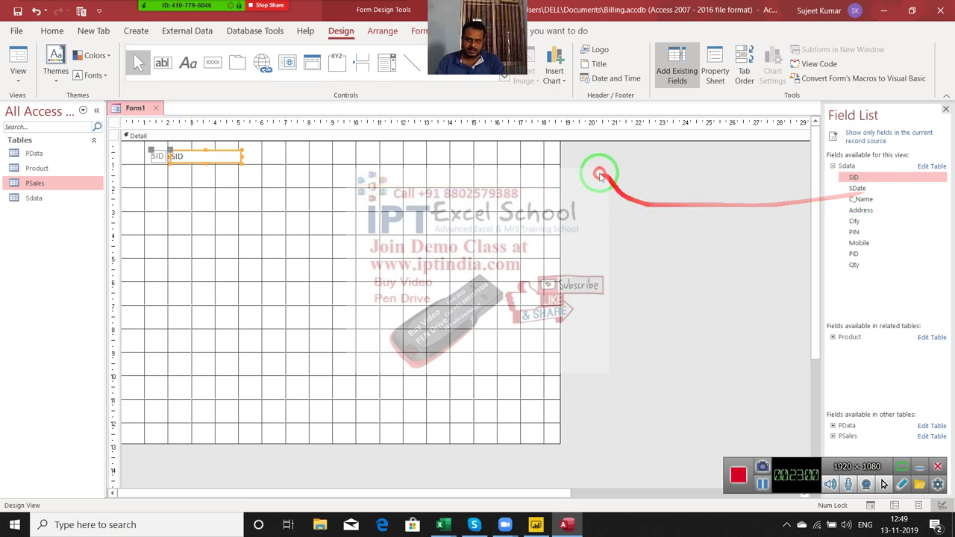
Add the SDate field on the form's right side with its label beside the box
{"action": "left_click_drag", "start_coordinate": [867, 194], "coordinate": [495, 161]}
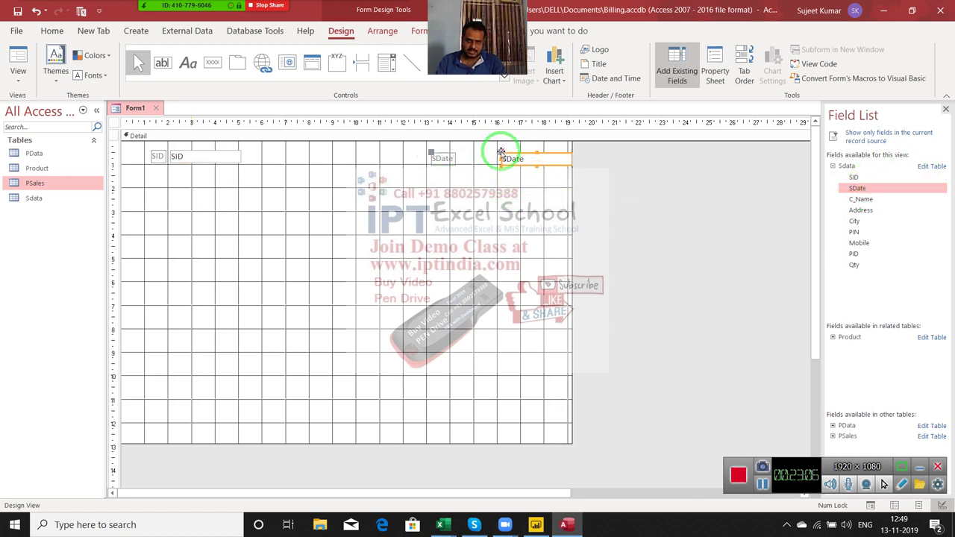
{"action": "mouse_move", "coordinate": [500, 152]}
{"action": "left_mouse_down"}
{"action": "mouse_move", "coordinate": [479, 152]}
{"action": "mouse_move", "coordinate": [494, 154]}
{"action": "left_mouse_up"}
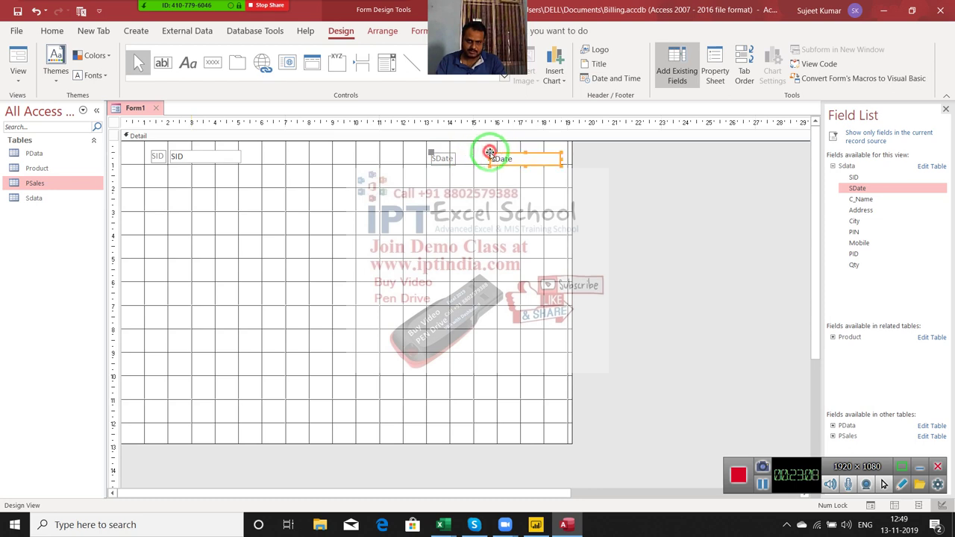
{"action": "left_click_drag", "start_coordinate": [433, 155], "coordinate": [458, 155]}
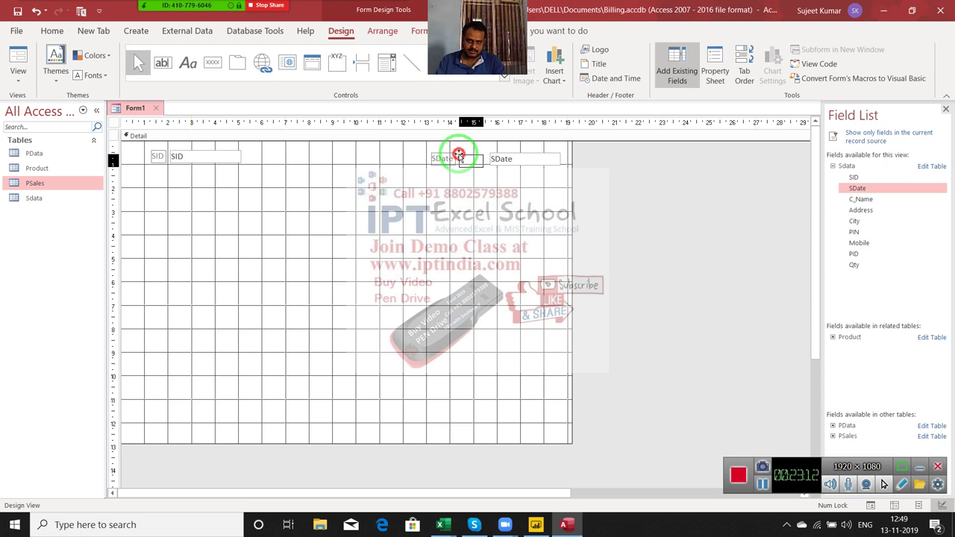
{"action": "left_click_drag", "start_coordinate": [459, 155], "coordinate": [462, 156]}
{"action": "left_click", "coordinate": [460, 166]}
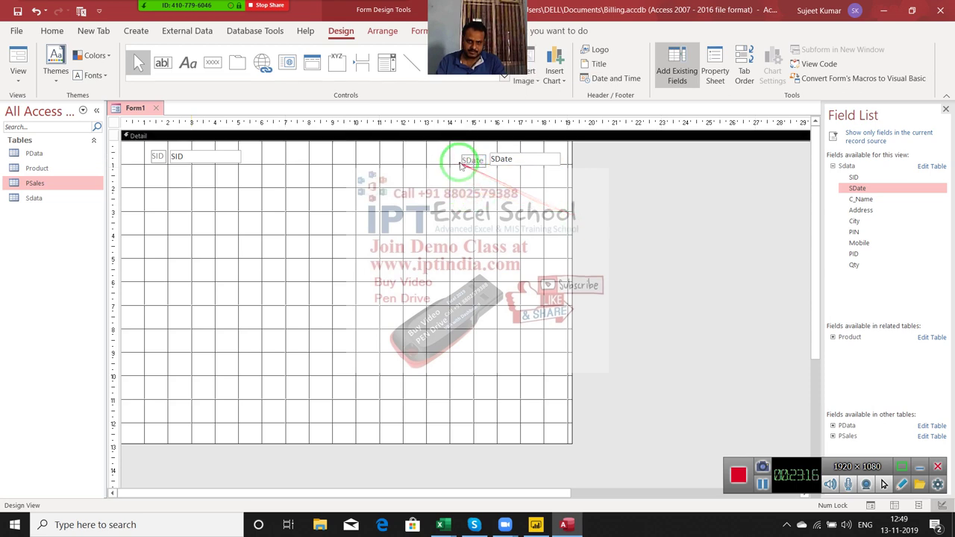
{"action": "left_click", "coordinate": [464, 156]}
{"action": "left_click_drag", "start_coordinate": [454, 152], "coordinate": [460, 149]}
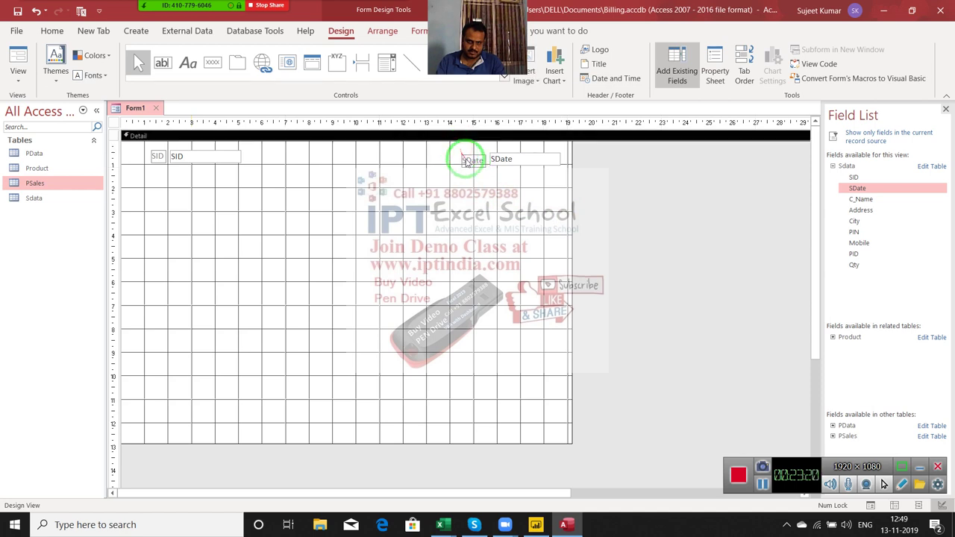
{"action": "left_click", "coordinate": [462, 156]}
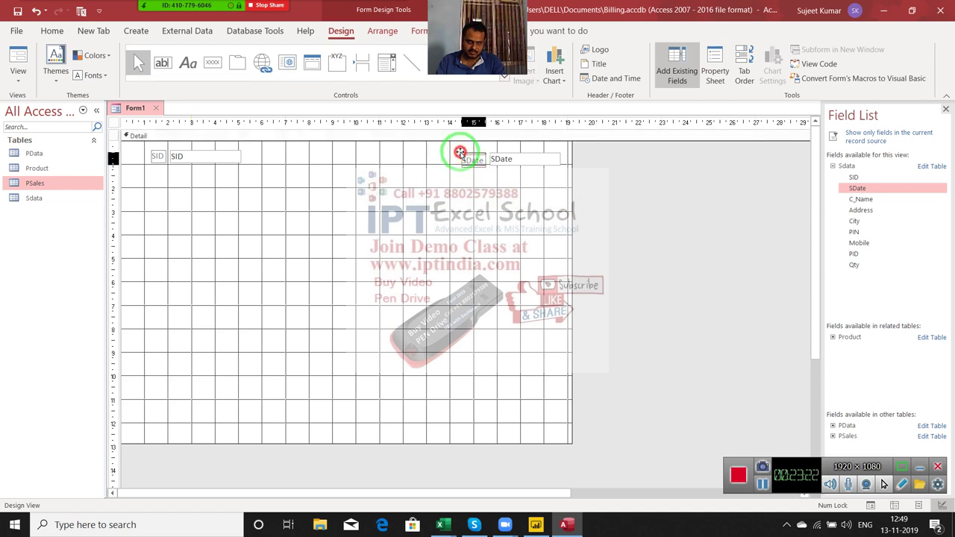
{"action": "left_click", "coordinate": [449, 158]}
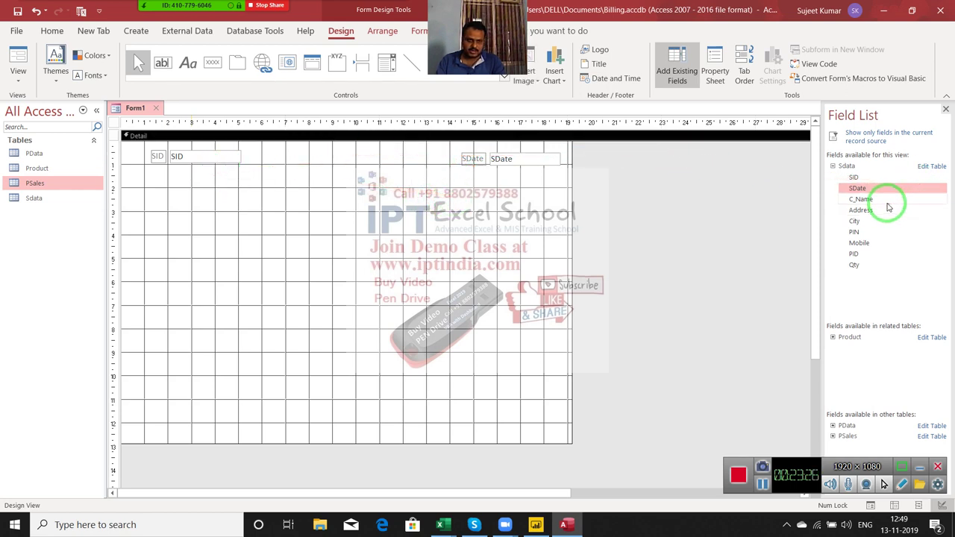
Drop C_Name below SID, shrink its text box and move its caption above it
{"action": "left_click_drag", "start_coordinate": [880, 199], "coordinate": [159, 188]}
{"action": "left_click_drag", "start_coordinate": [276, 225], "coordinate": [340, 225]}
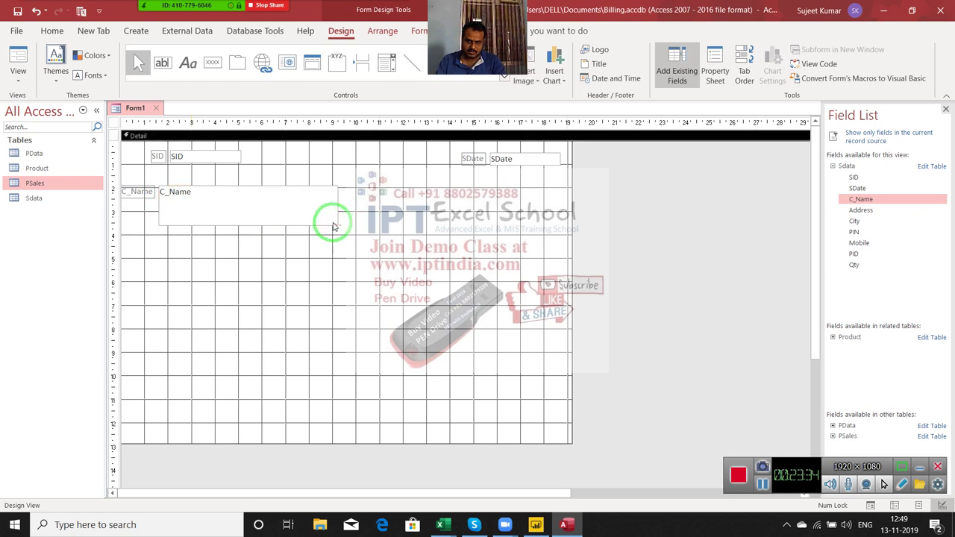
{"action": "left_click_drag", "start_coordinate": [339, 226], "coordinate": [239, 200]}
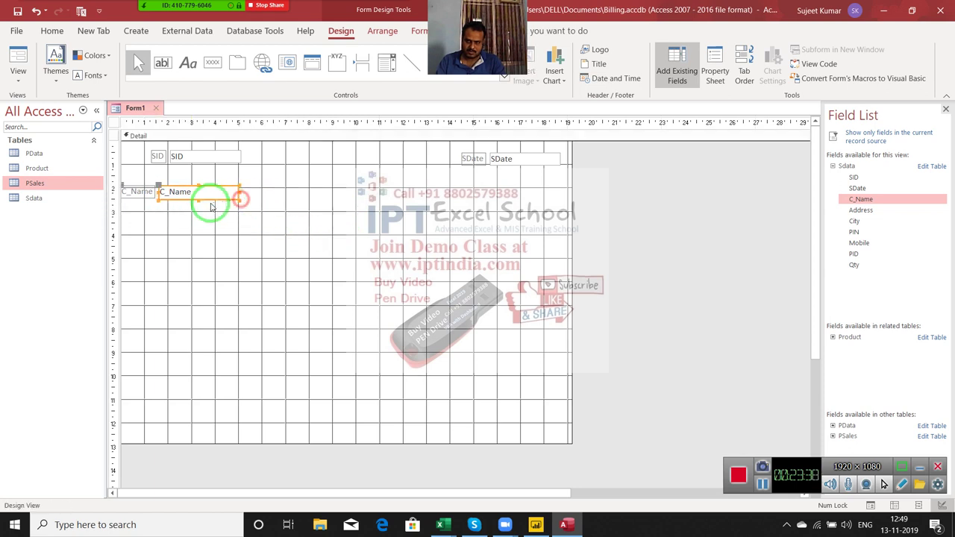
{"action": "left_click", "coordinate": [133, 196]}
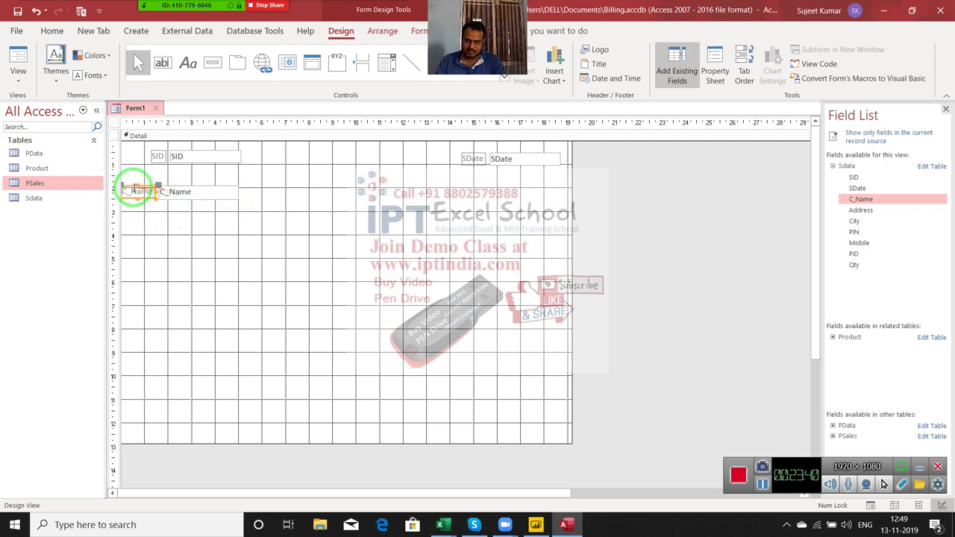
{"action": "left_click_drag", "start_coordinate": [124, 186], "coordinate": [166, 175]}
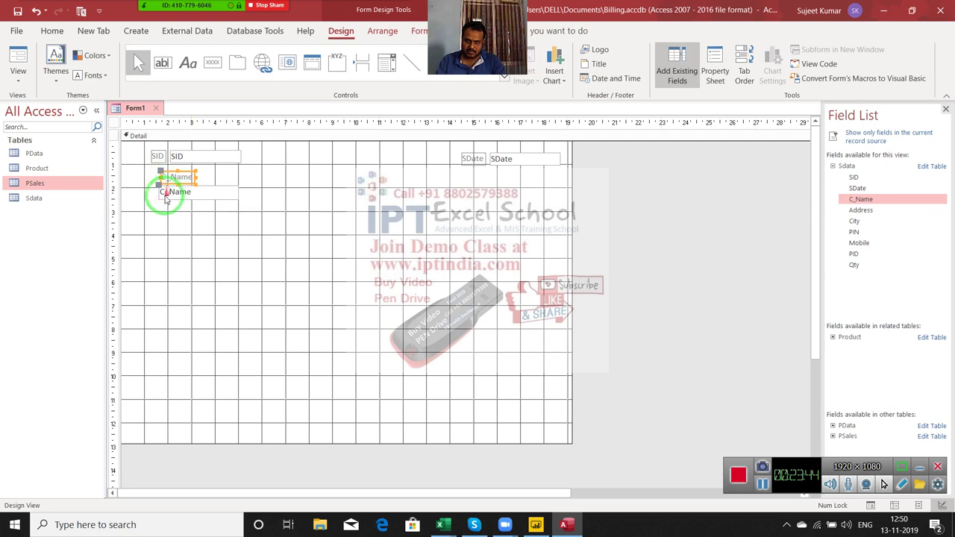
{"action": "left_click", "coordinate": [174, 215]}
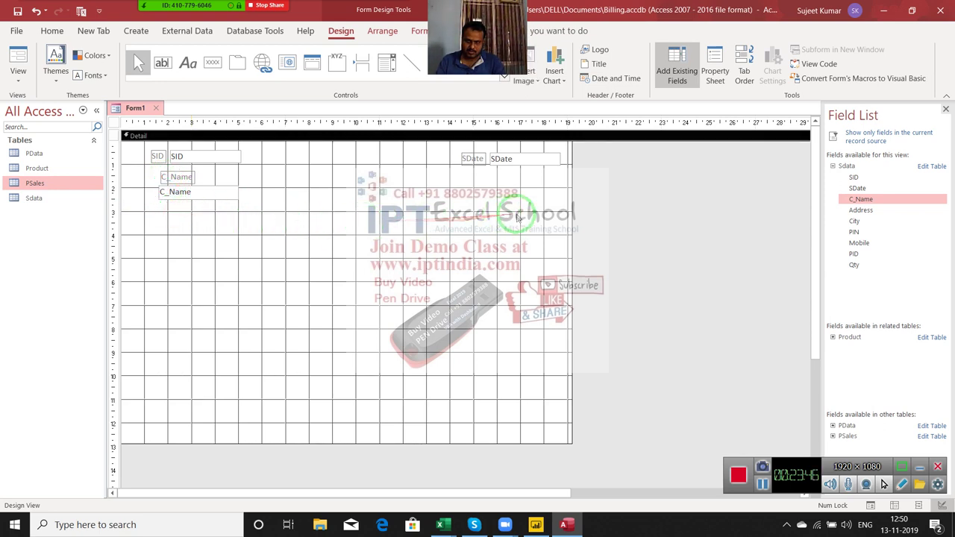
Line up the C_Name caption and text box directly under SID
{"action": "left_click", "coordinate": [150, 177]}
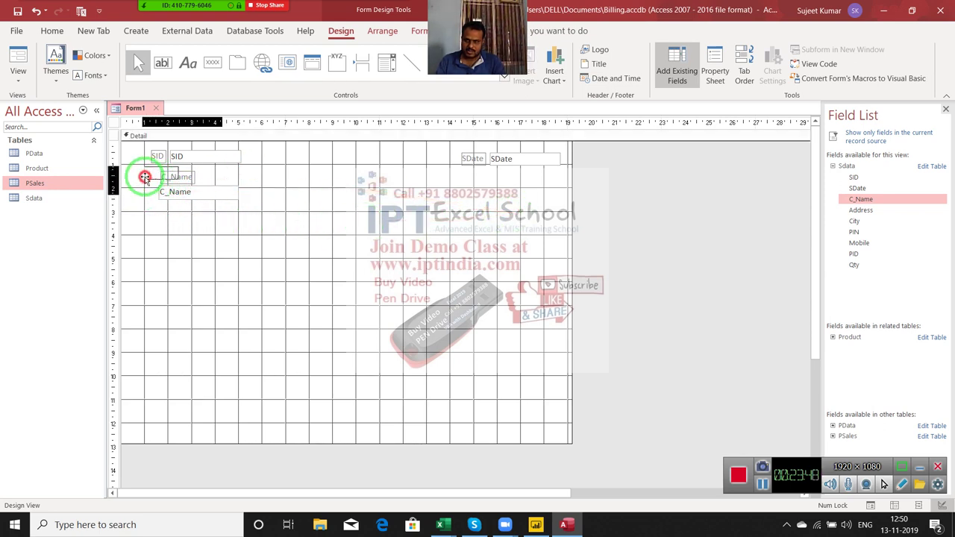
{"action": "left_click_drag", "start_coordinate": [150, 179], "coordinate": [153, 181]}
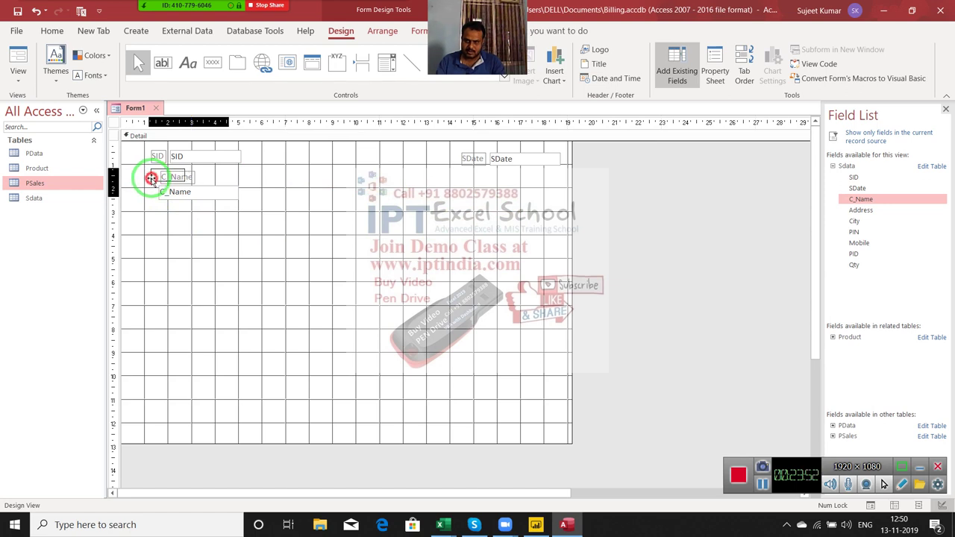
{"action": "left_click_drag", "start_coordinate": [152, 180], "coordinate": [150, 176]}
{"action": "left_click", "coordinate": [155, 191]}
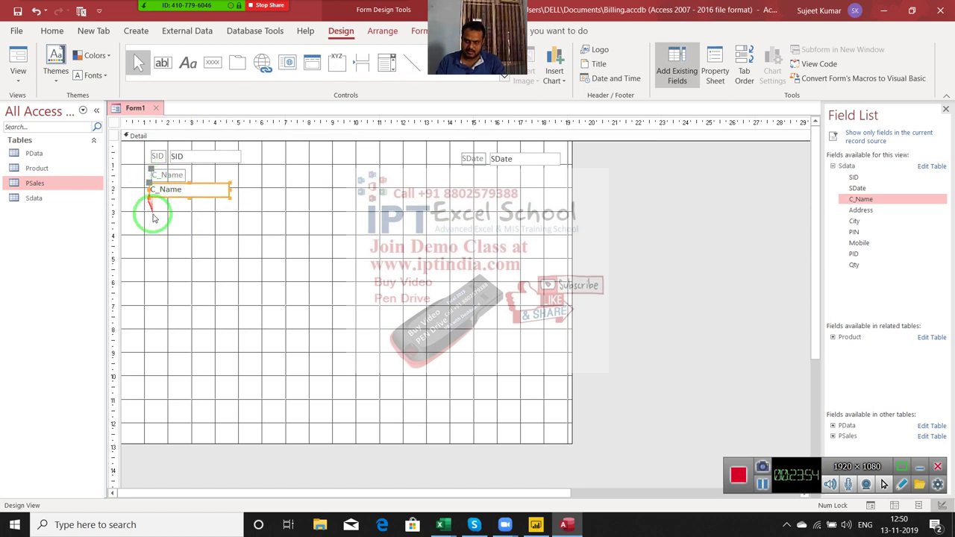
{"action": "left_click", "coordinate": [160, 222]}
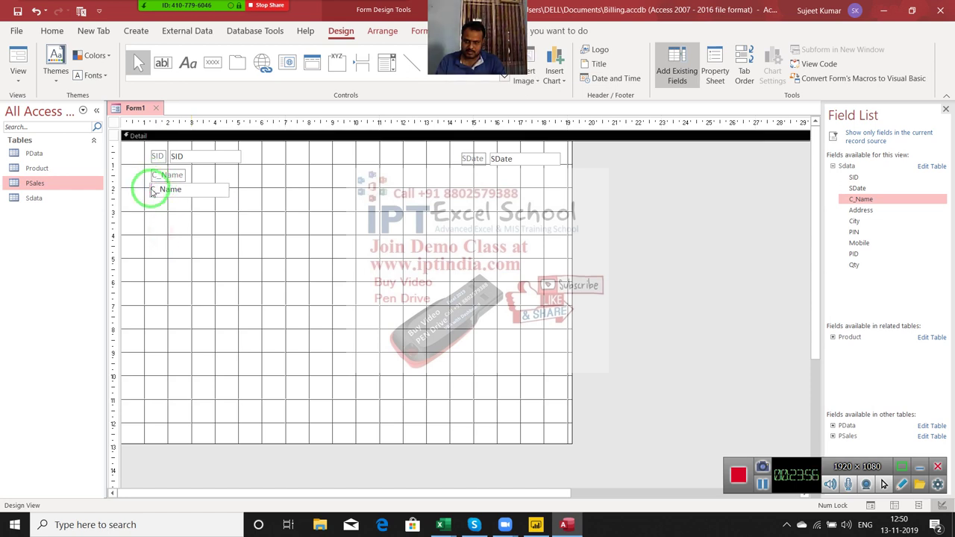
{"action": "left_click", "coordinate": [153, 191]}
{"action": "left_click_drag", "start_coordinate": [153, 191], "coordinate": [155, 182]}
{"action": "left_click", "coordinate": [157, 216]}
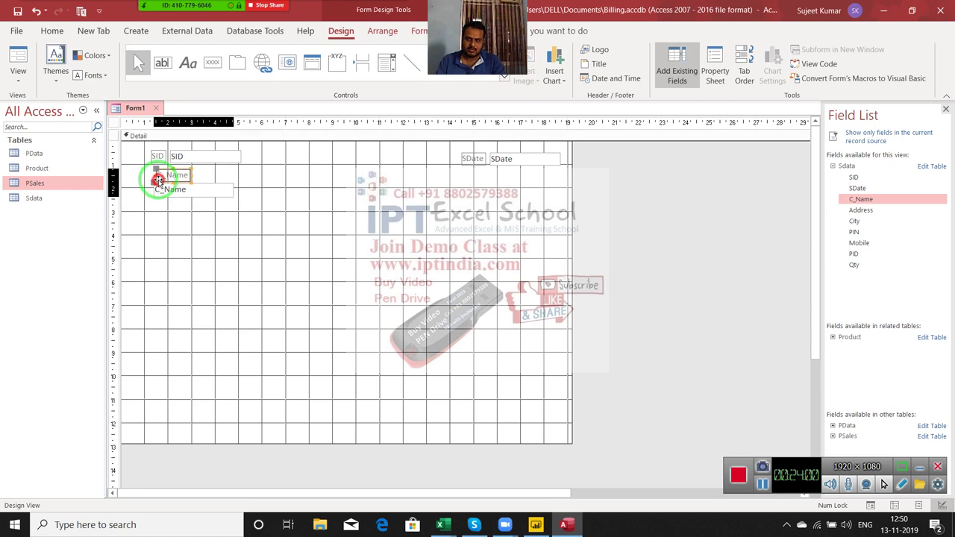
{"action": "left_click", "coordinate": [166, 213]}
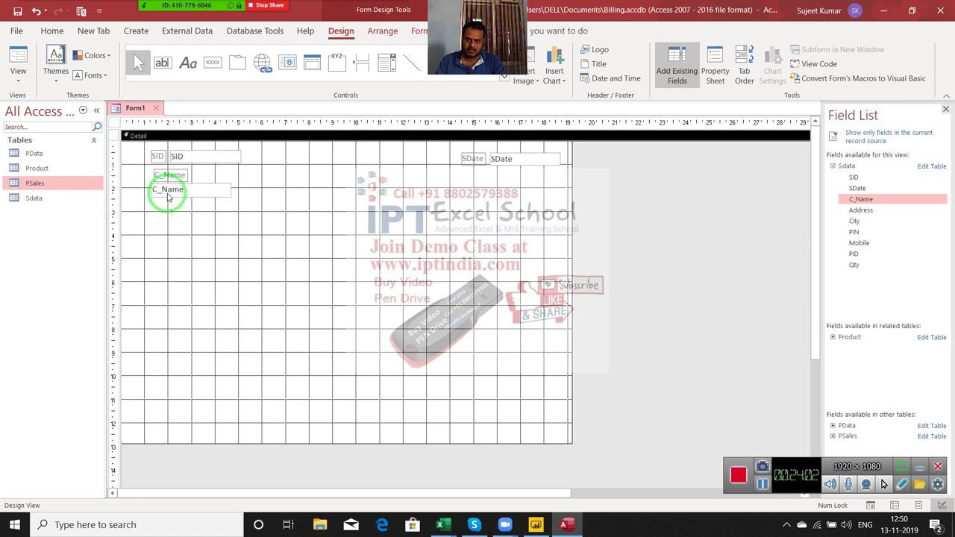
{"action": "left_click", "coordinate": [169, 193]}
{"action": "left_click", "coordinate": [153, 169]}
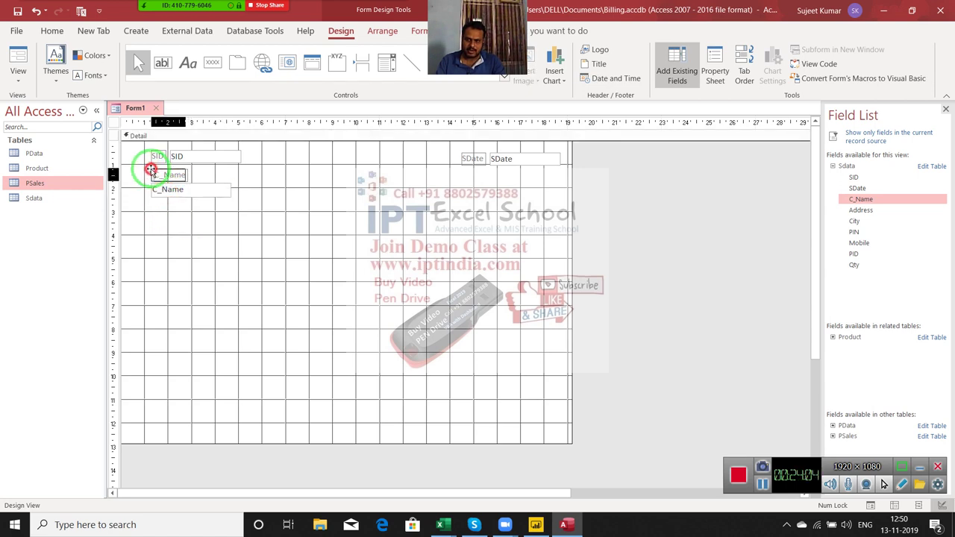
{"action": "left_click", "coordinate": [154, 195]}
{"action": "left_click", "coordinate": [156, 206]}
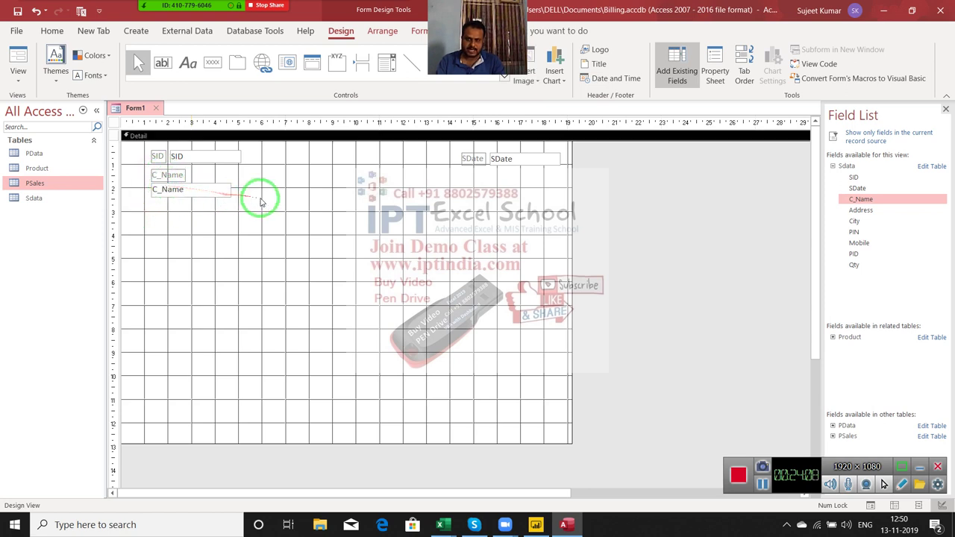
Add Address and City controls beside C_Name, each caption above its text box
{"action": "left_click_drag", "start_coordinate": [882, 218], "coordinate": [290, 205]}
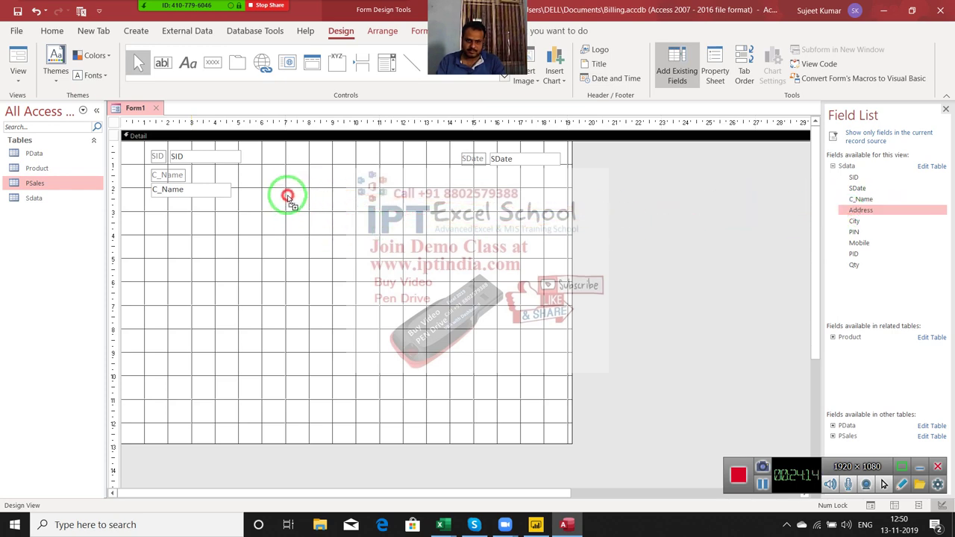
{"action": "mouse_move", "coordinate": [287, 195]}
{"action": "left_mouse_down"}
{"action": "mouse_move", "coordinate": [217, 186]}
{"action": "mouse_move", "coordinate": [241, 166]}
{"action": "left_mouse_up"}
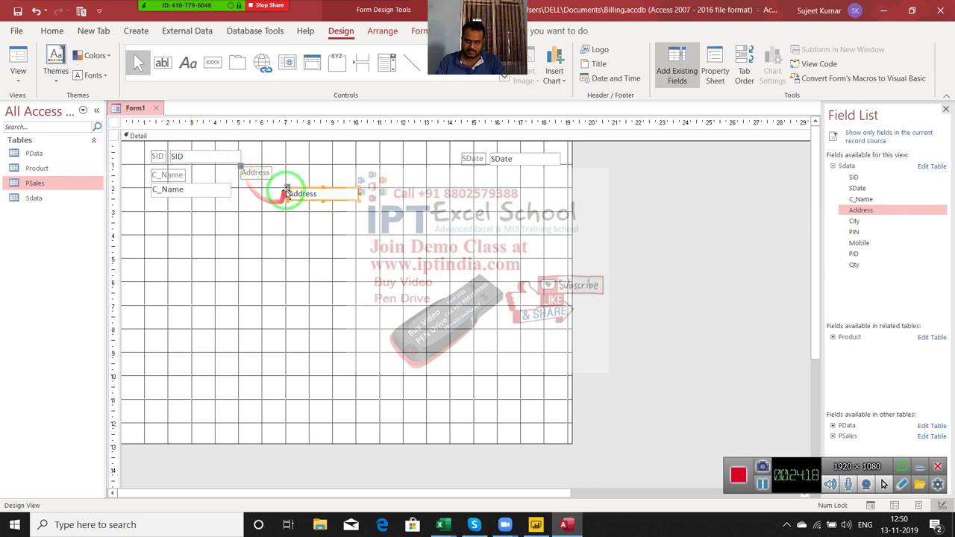
{"action": "left_click_drag", "start_coordinate": [288, 193], "coordinate": [240, 185]}
{"action": "left_click", "coordinate": [252, 219]}
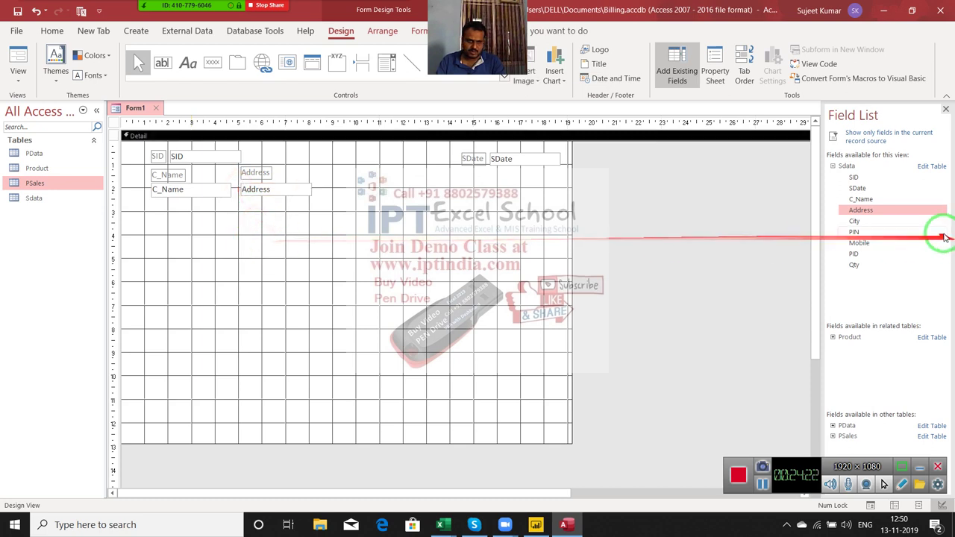
{"action": "mouse_move", "coordinate": [854, 221]}
{"action": "left_mouse_down"}
{"action": "mouse_move", "coordinate": [405, 193]}
{"action": "mouse_move", "coordinate": [300, 196]}
{"action": "mouse_move", "coordinate": [319, 170]}
{"action": "left_mouse_up"}
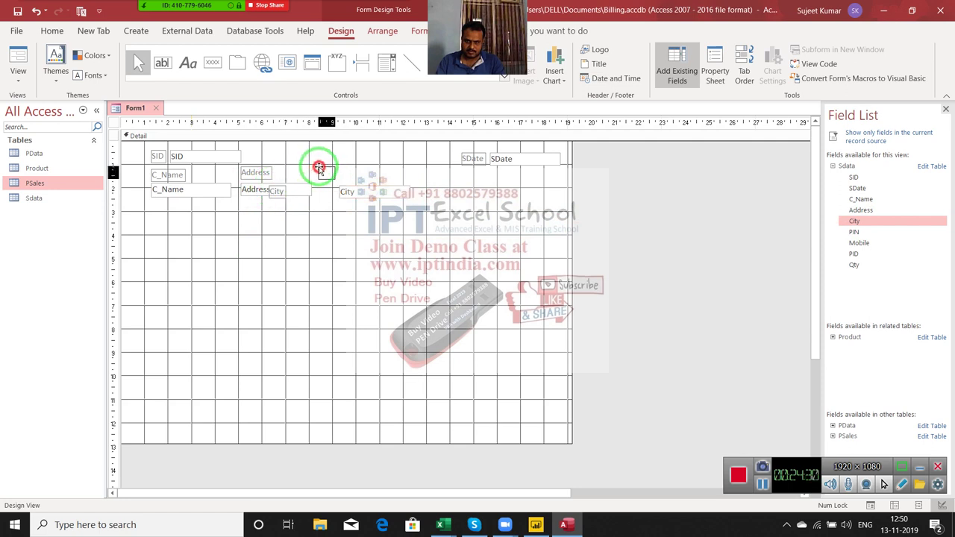
{"action": "left_click_drag", "start_coordinate": [319, 170], "coordinate": [319, 170]}
{"action": "left_click", "coordinate": [340, 191]}
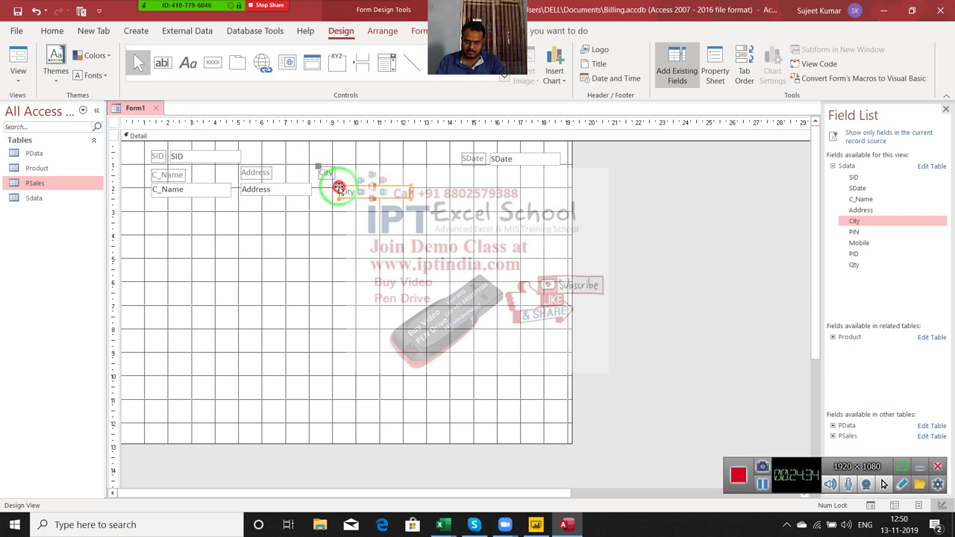
{"action": "left_click_drag", "start_coordinate": [342, 186], "coordinate": [320, 183]}
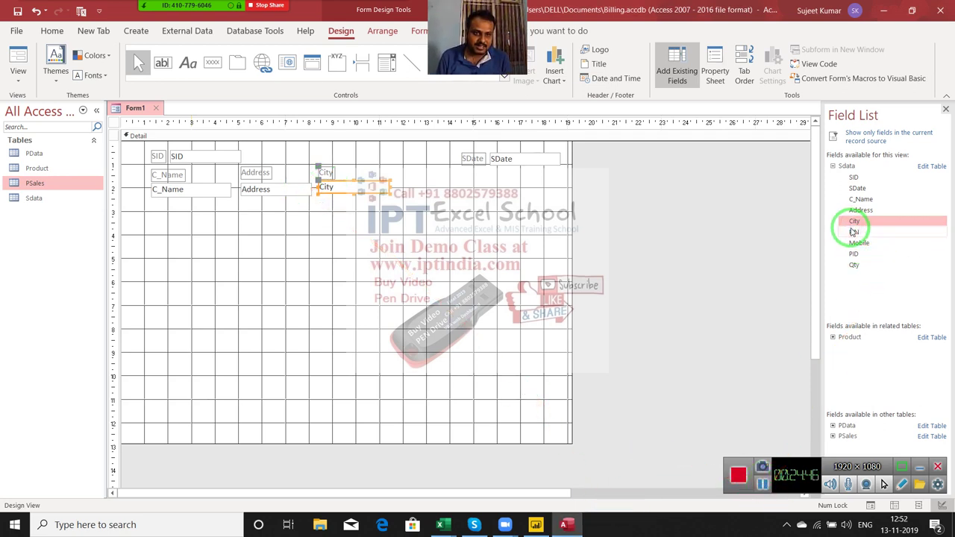
Add PIN and Mobile in the same row, then drag the PID field toward the form
{"action": "left_click_drag", "start_coordinate": [852, 233], "coordinate": [415, 188]}
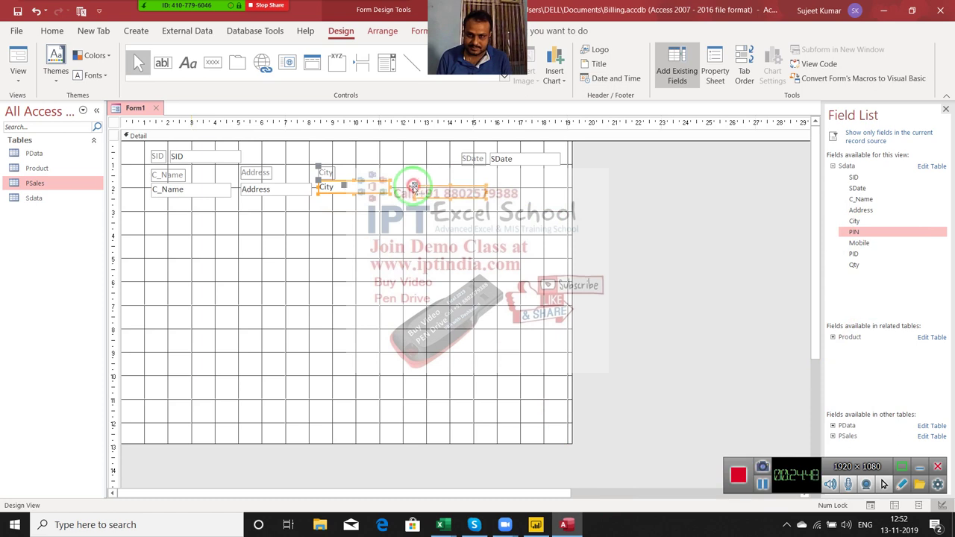
{"action": "mouse_move", "coordinate": [413, 187]}
{"action": "left_mouse_down"}
{"action": "mouse_move", "coordinate": [340, 184]}
{"action": "mouse_move", "coordinate": [413, 176]}
{"action": "left_mouse_up"}
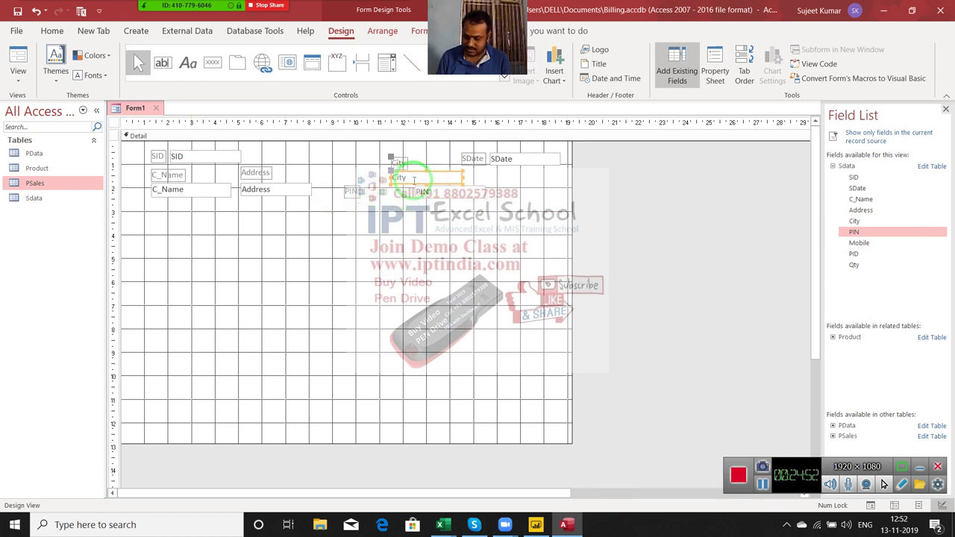
{"action": "mouse_move", "coordinate": [414, 180]}
{"action": "left_mouse_down"}
{"action": "mouse_move", "coordinate": [357, 193]}
{"action": "mouse_move", "coordinate": [416, 168]}
{"action": "left_mouse_up"}
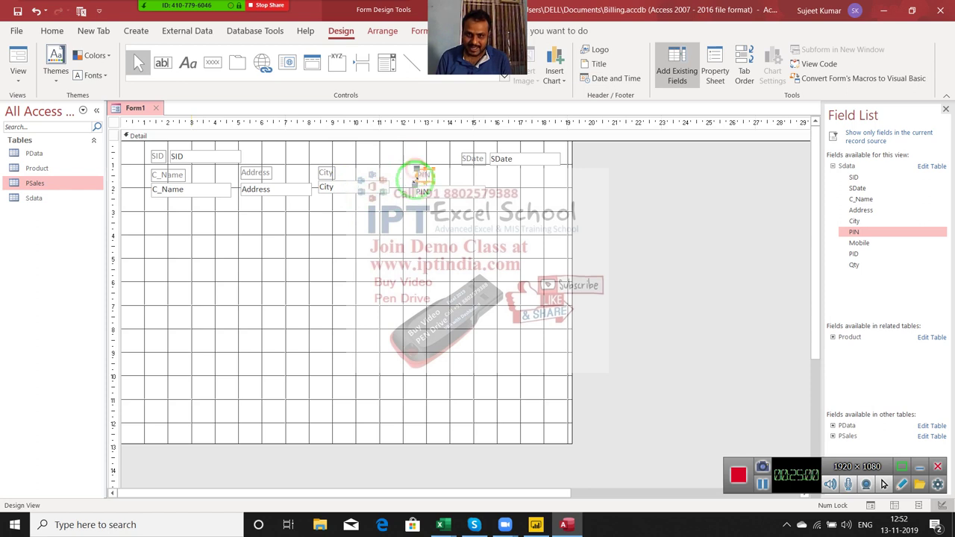
{"action": "left_click_drag", "start_coordinate": [416, 169], "coordinate": [415, 190]}
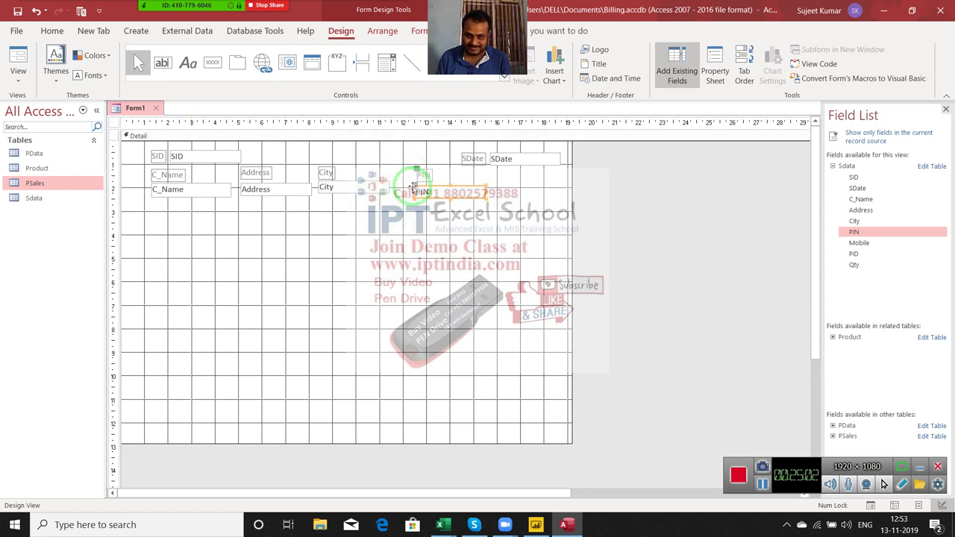
{"action": "left_click", "coordinate": [413, 184]}
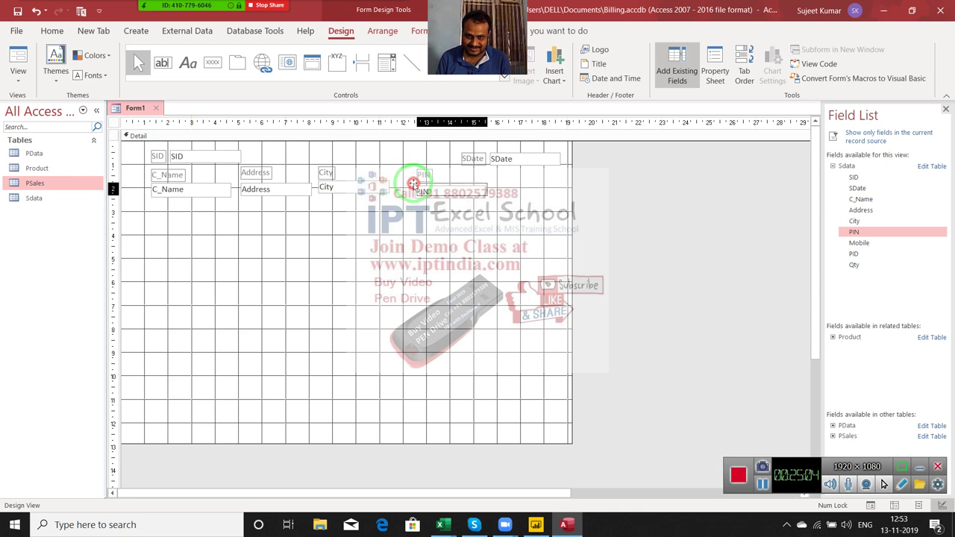
{"action": "left_click_drag", "start_coordinate": [409, 212], "coordinate": [453, 228]}
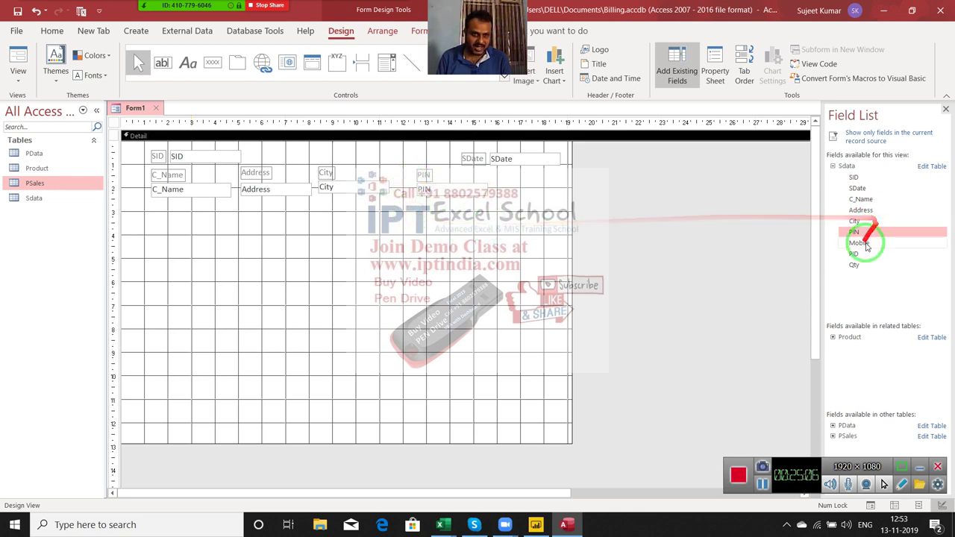
{"action": "mouse_move", "coordinate": [858, 242]}
{"action": "left_mouse_down"}
{"action": "mouse_move", "coordinate": [523, 187]}
{"action": "mouse_move", "coordinate": [520, 166]}
{"action": "left_mouse_up"}
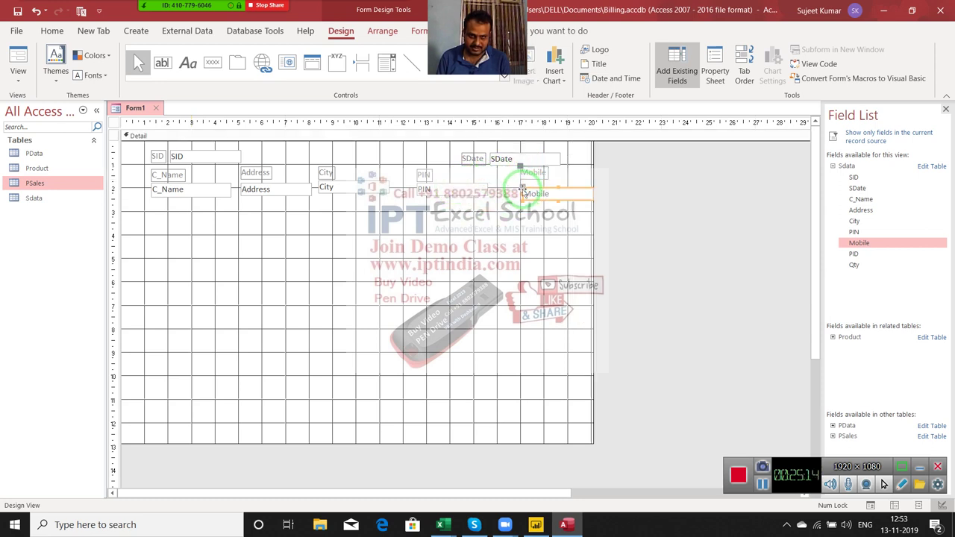
{"action": "left_click", "coordinate": [521, 188]}
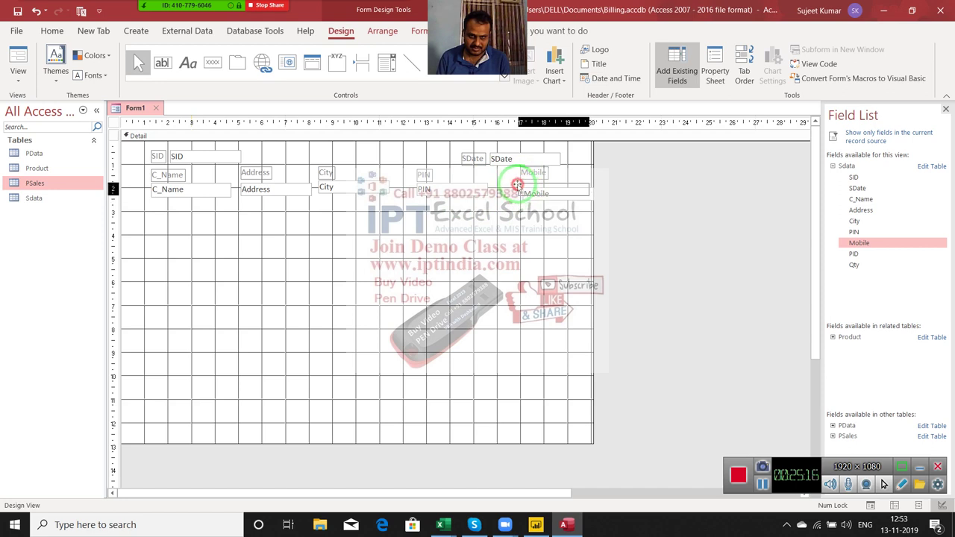
{"action": "left_click_drag", "start_coordinate": [520, 184], "coordinate": [520, 182]}
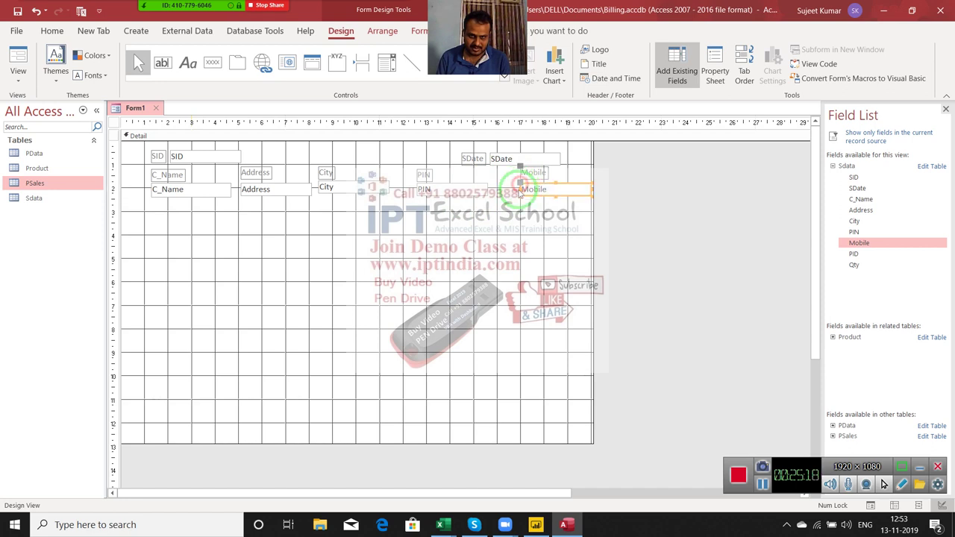
{"action": "left_click", "coordinate": [526, 224]}
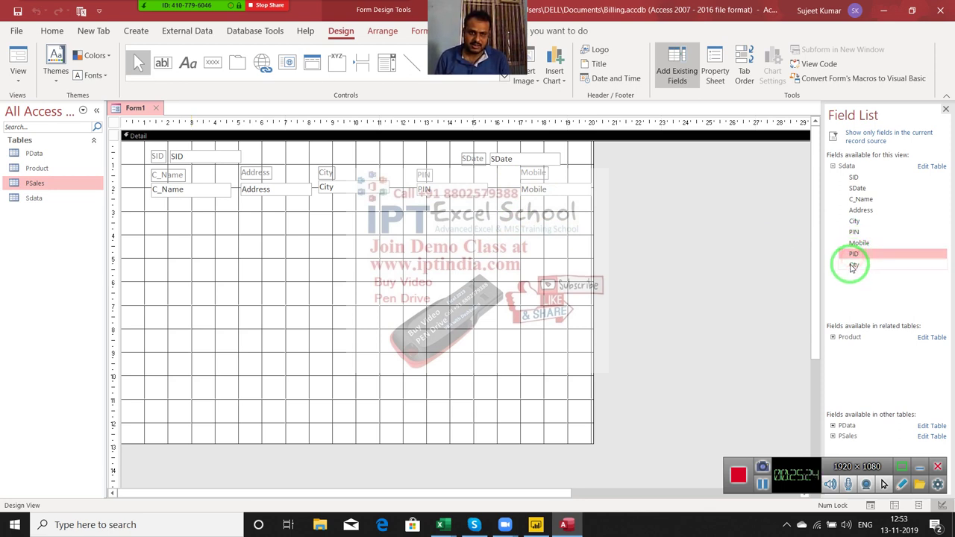
{"action": "left_click_drag", "start_coordinate": [853, 257], "coordinate": [23, 283]}
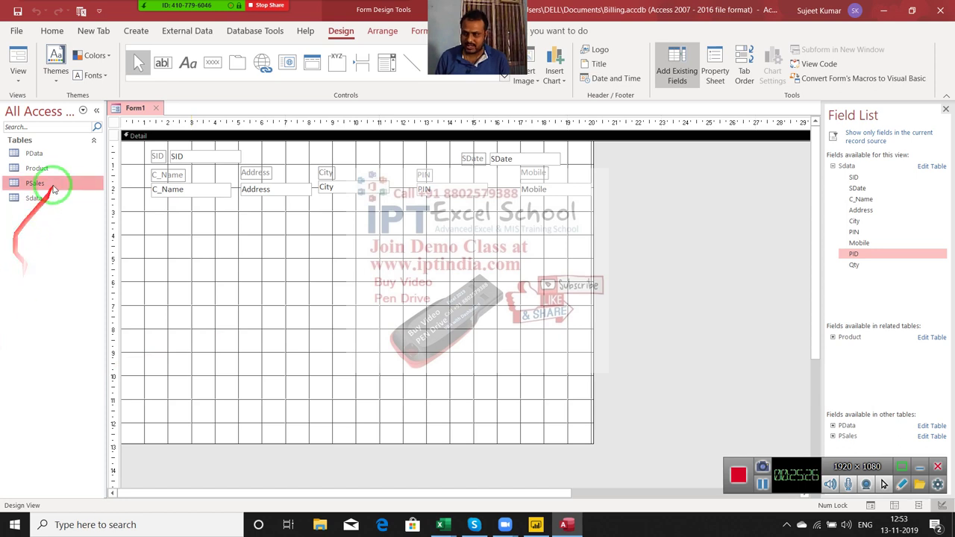
Select the Sdata table in the Navigation Pane and bring up its shortcut menu
{"action": "left_click", "coordinate": [58, 171]}
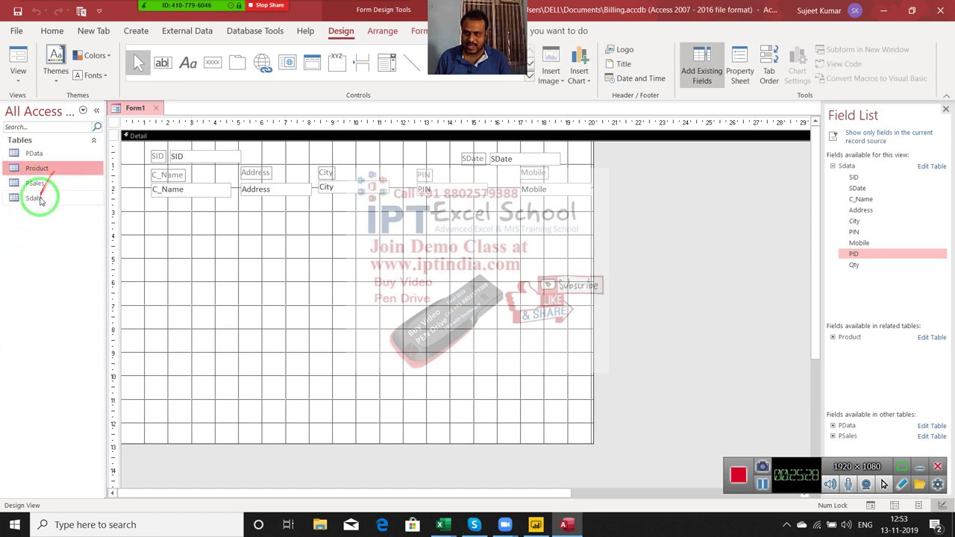
{"action": "left_click", "coordinate": [38, 199]}
{"action": "right_click", "coordinate": [38, 199]}
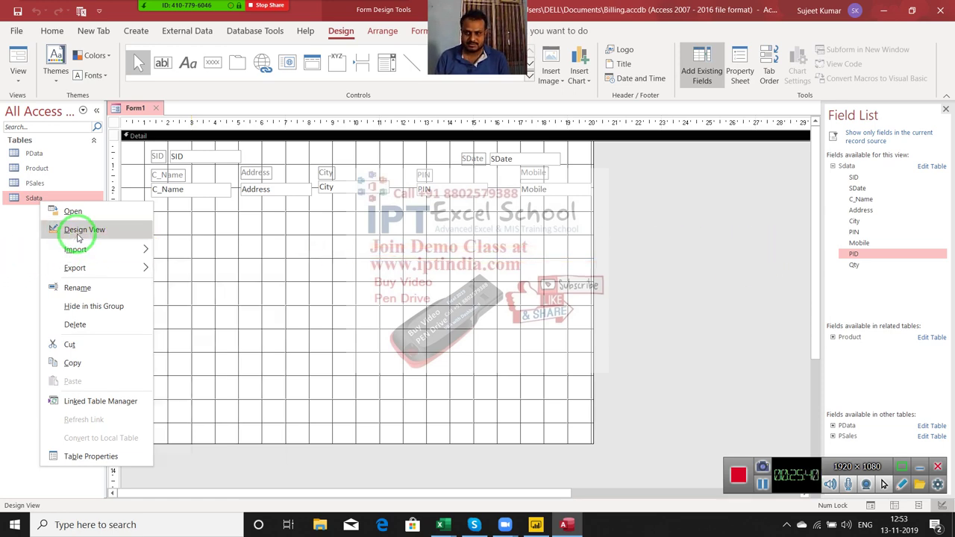
Open Sdata in Design View and permanently delete the Qty field row
{"action": "left_click", "coordinate": [83, 229]}
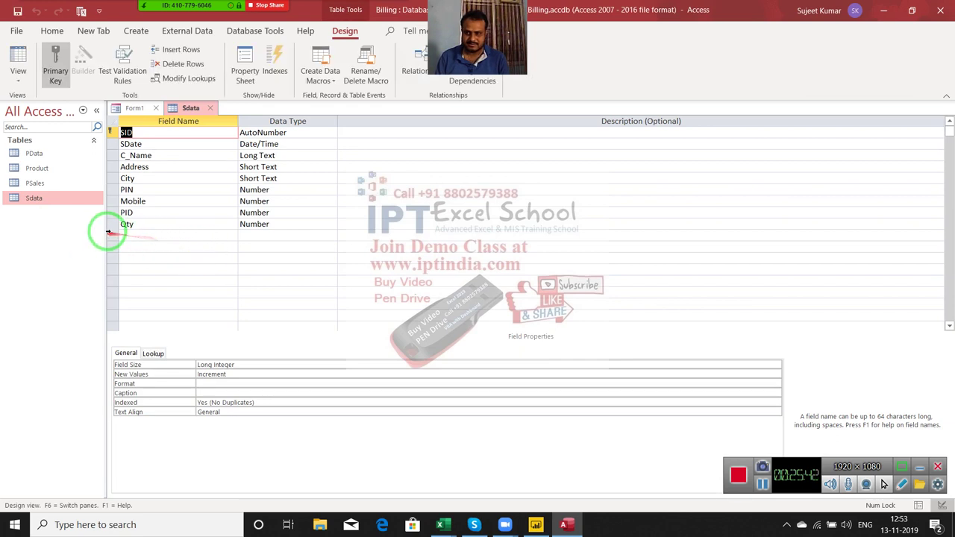
{"action": "left_click", "coordinate": [111, 224]}
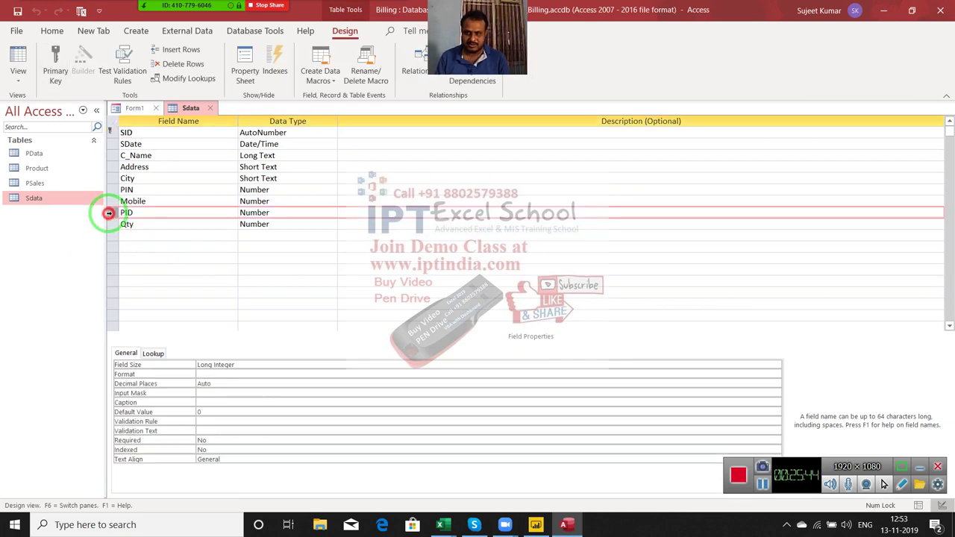
{"action": "right_click", "coordinate": [110, 226]}
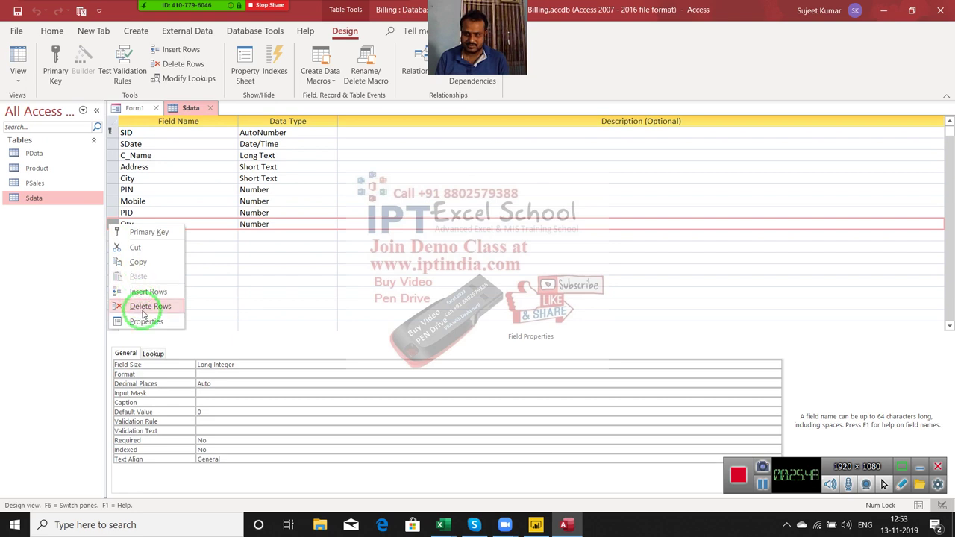
{"action": "left_click", "coordinate": [144, 312]}
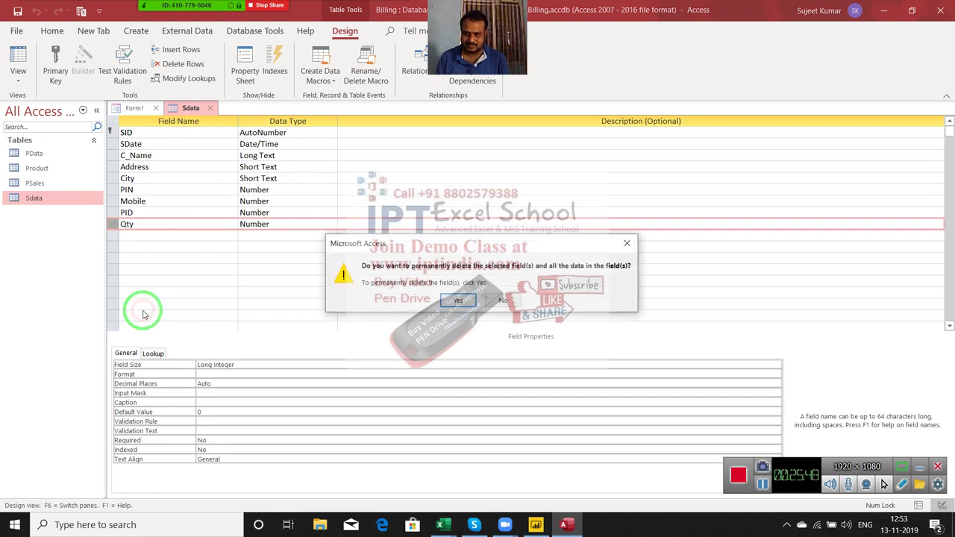
{"action": "left_click", "coordinate": [458, 301]}
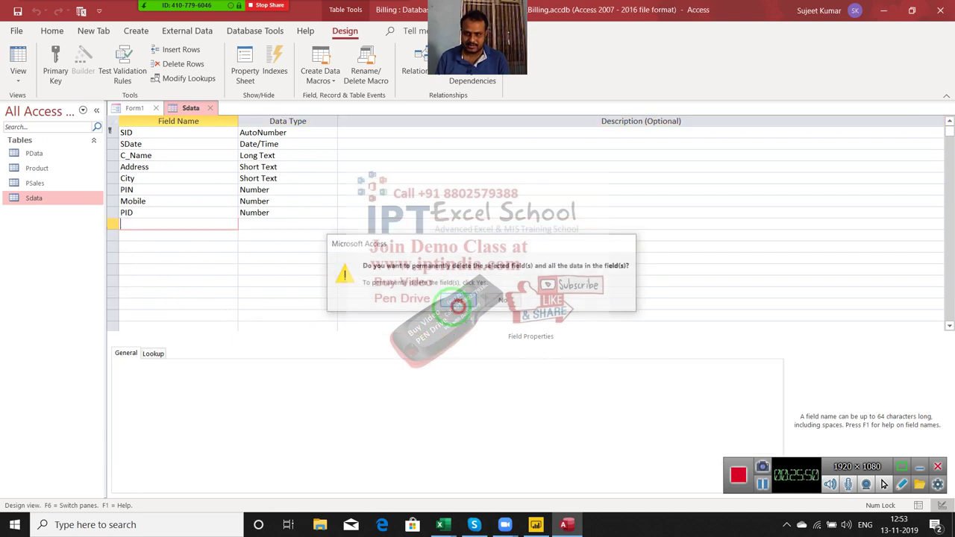
Try deleting the PID field and dismiss the warning that a relationship prevents it
{"action": "right_click", "coordinate": [112, 212]}
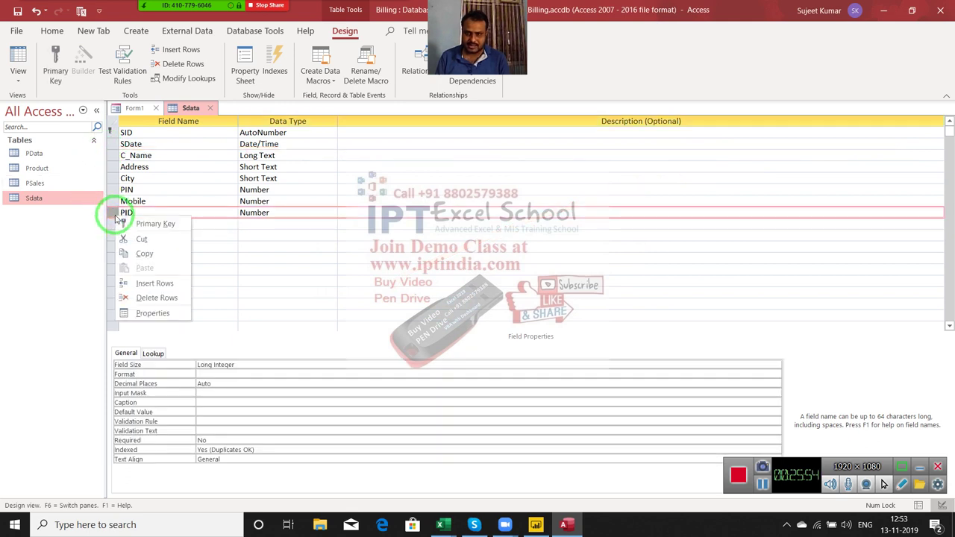
{"action": "left_click", "coordinate": [155, 298]}
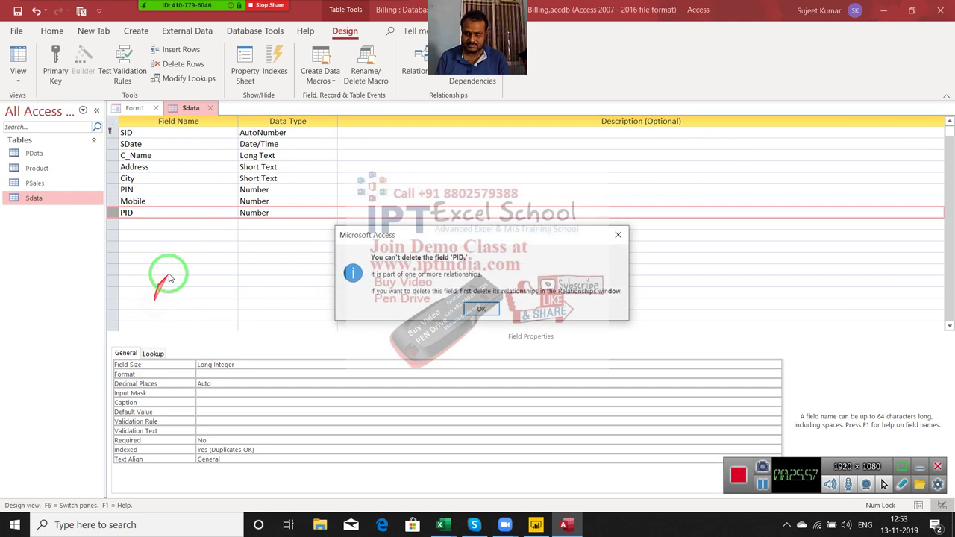
{"action": "left_click", "coordinate": [480, 309]}
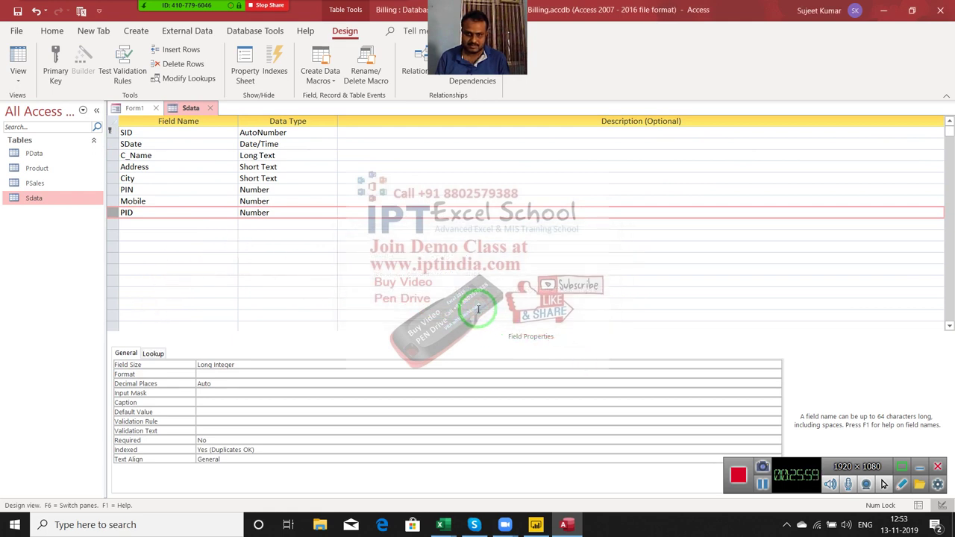
{"action": "left_click", "coordinate": [203, 233]}
{"action": "left_click", "coordinate": [112, 214]}
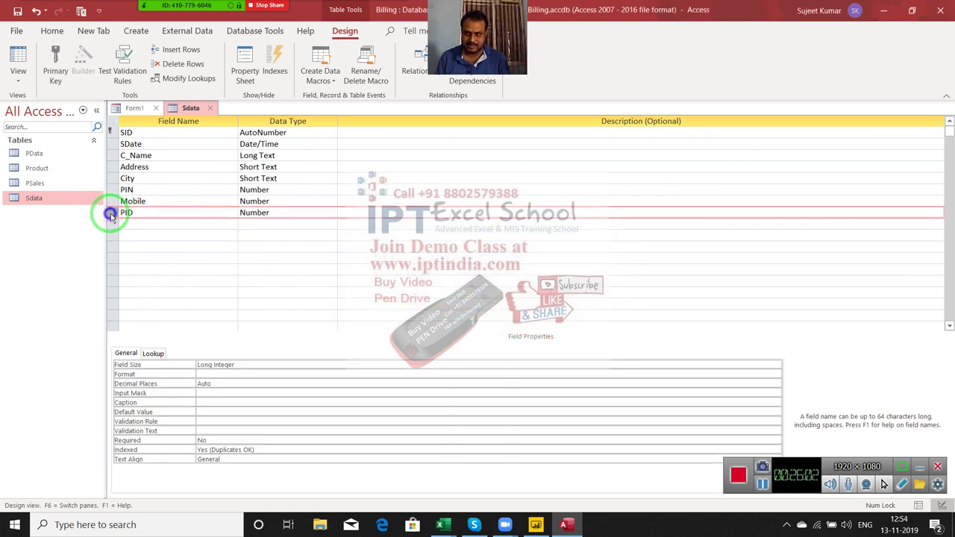
{"action": "right_click", "coordinate": [111, 215]}
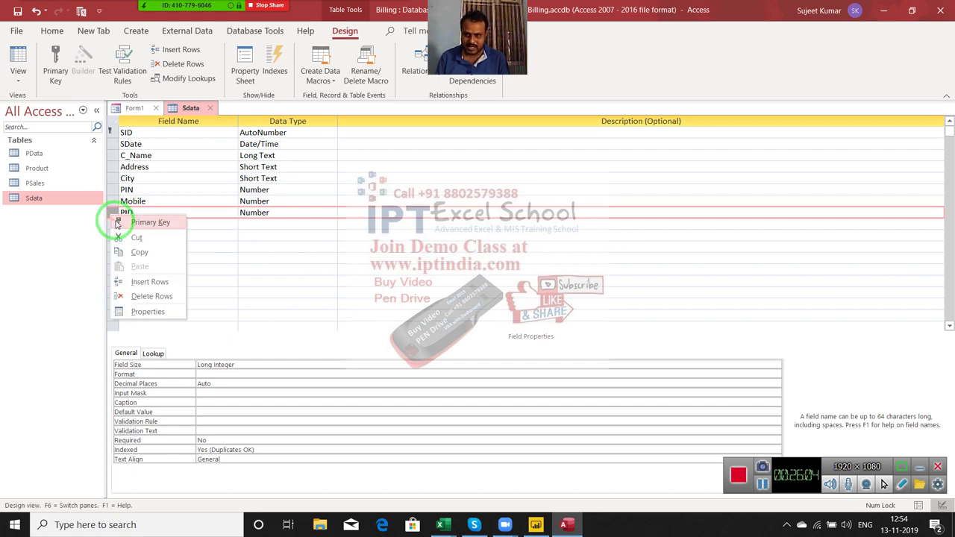
{"action": "key", "text": "Escape"}
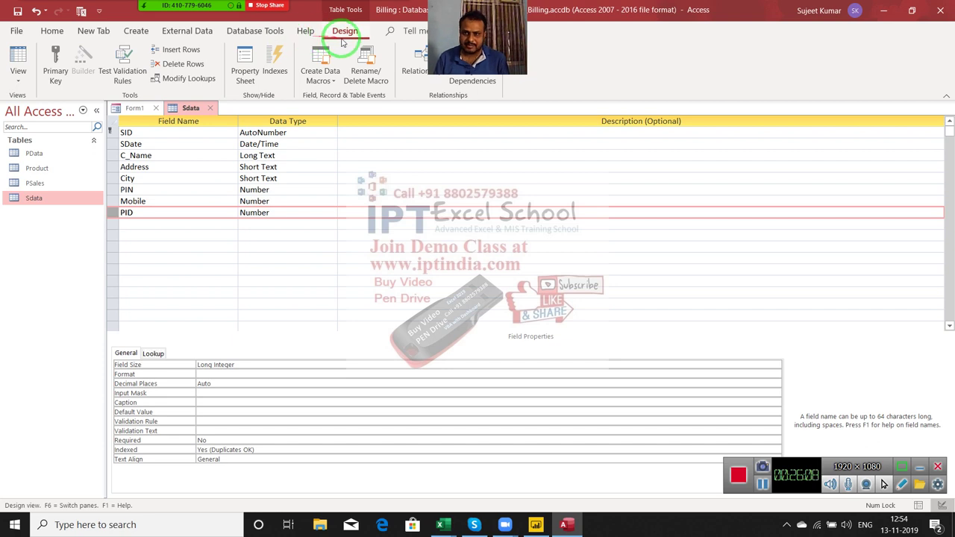
{"action": "left_click", "coordinate": [205, 34]}
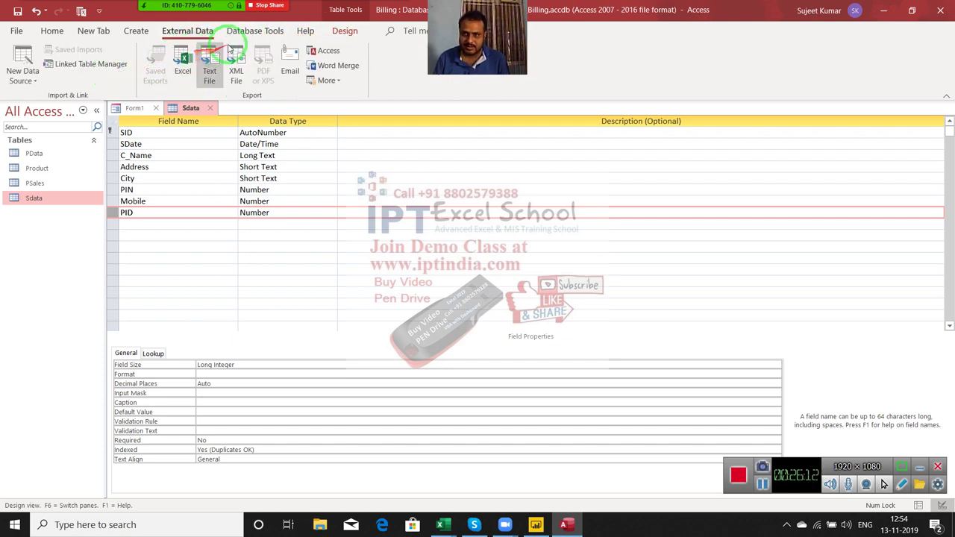
Delete the PData–Sdata relationship in the Relationships window and close it, saving the layout
{"action": "left_click", "coordinate": [250, 32]}
{"action": "left_click", "coordinate": [177, 71]}
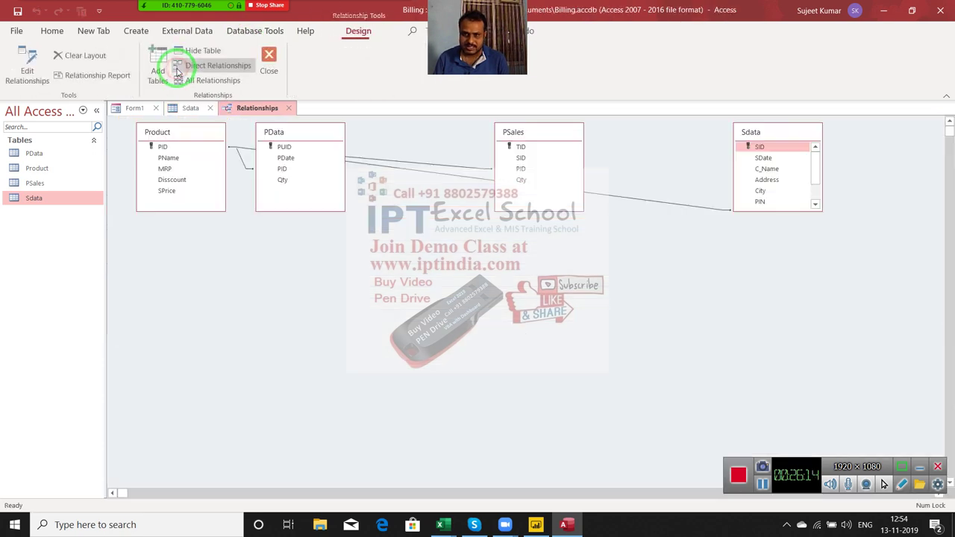
{"action": "mouse_move", "coordinate": [747, 140]}
{"action": "left_mouse_down"}
{"action": "mouse_move", "coordinate": [742, 362]}
{"action": "mouse_move", "coordinate": [390, 284]}
{"action": "mouse_move", "coordinate": [435, 287]}
{"action": "left_mouse_up"}
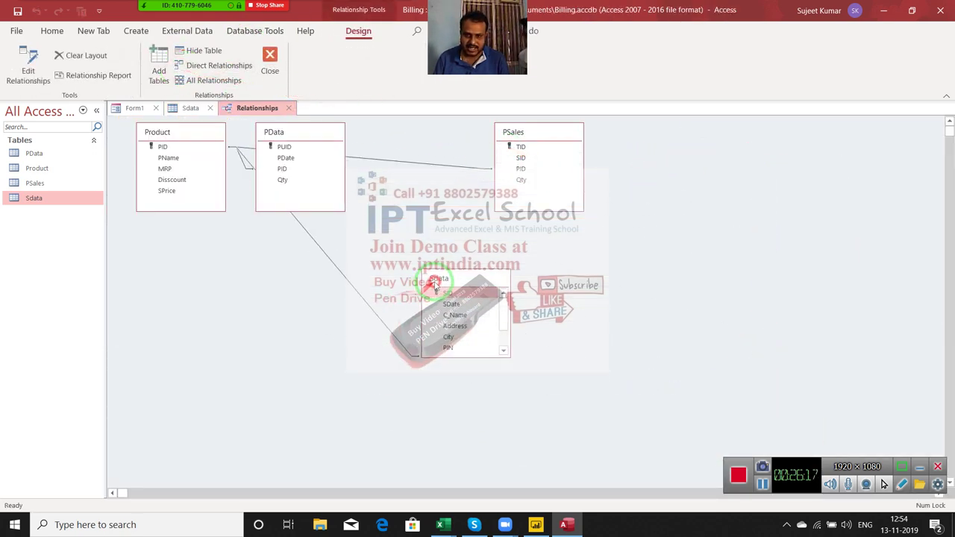
{"action": "left_click", "coordinate": [398, 340]}
{"action": "key", "text": "Delete"}
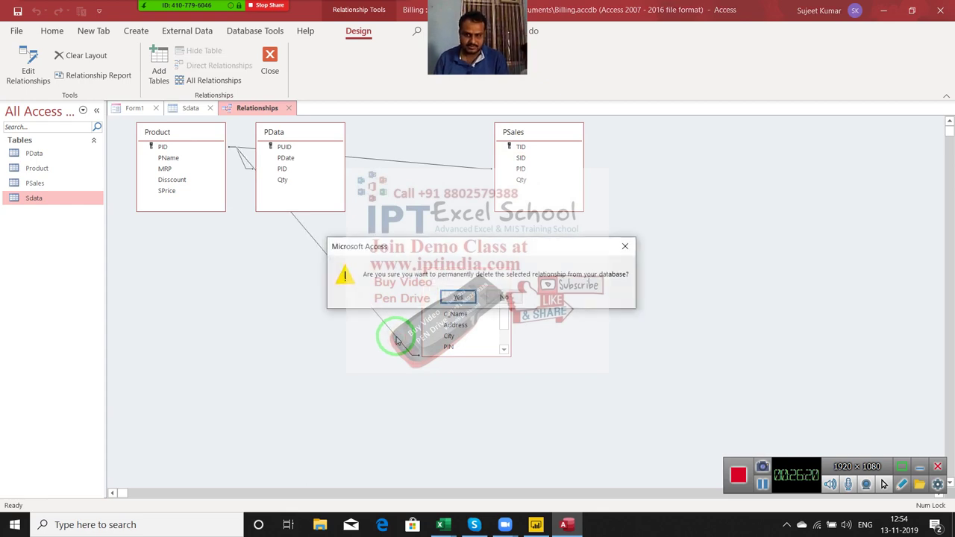
{"action": "left_click", "coordinate": [458, 296]}
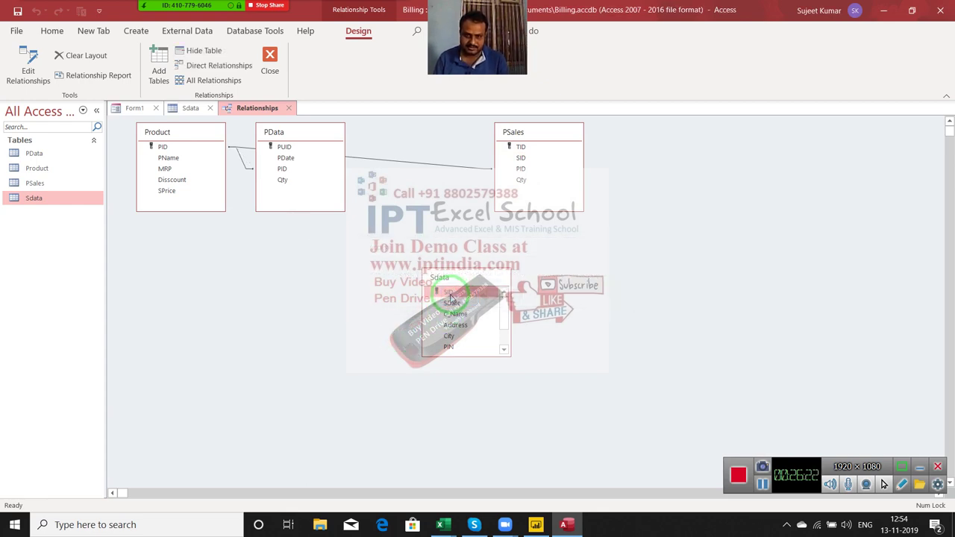
{"action": "left_click", "coordinate": [288, 109]}
{"action": "left_click", "coordinate": [423, 298]}
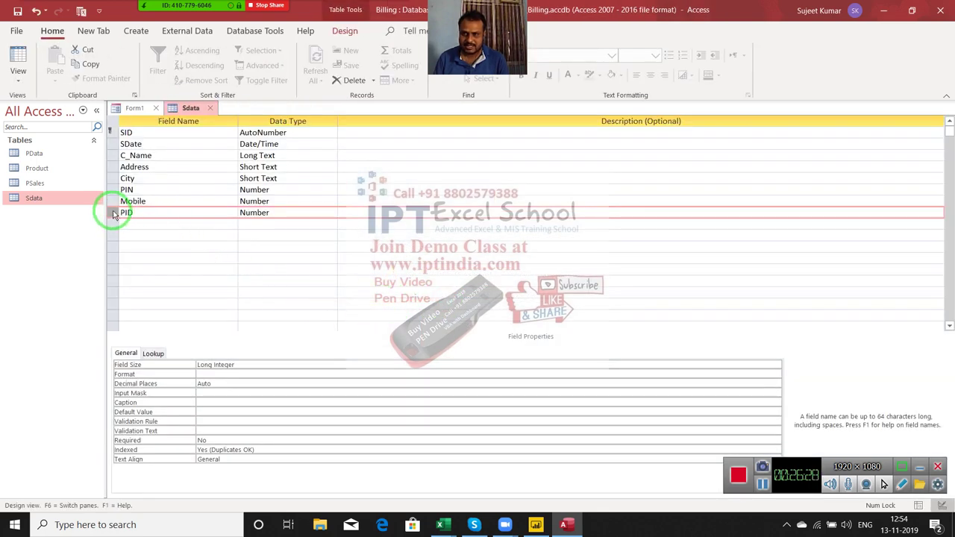
Delete the PID field and its index from Sdata, then close the table design
{"action": "right_click", "coordinate": [114, 214]}
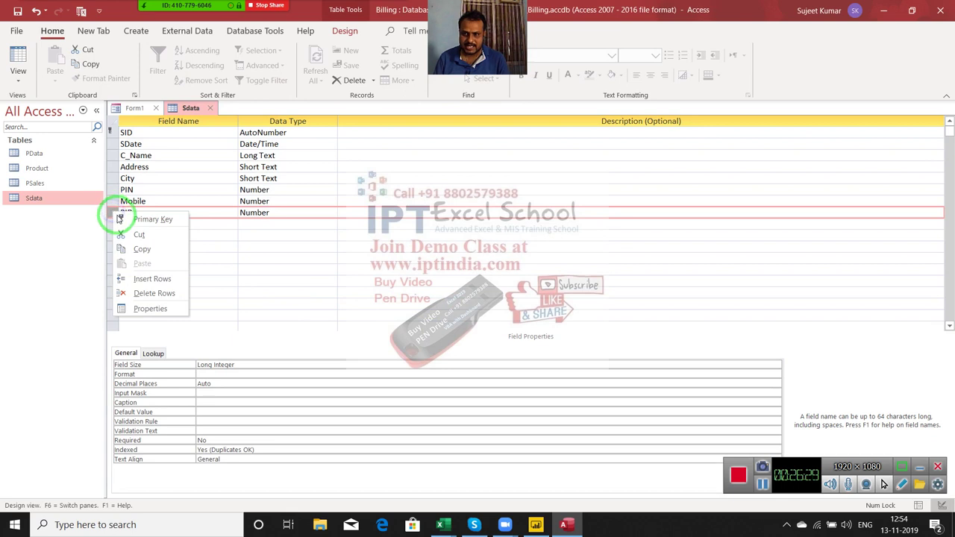
{"action": "left_click", "coordinate": [148, 298]}
{"action": "left_click", "coordinate": [446, 306]}
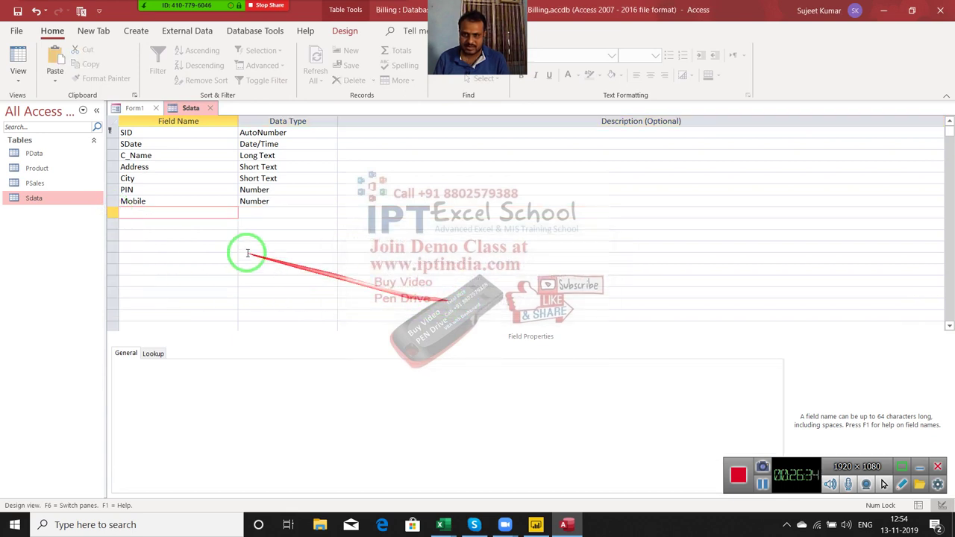
{"action": "left_click", "coordinate": [227, 234]}
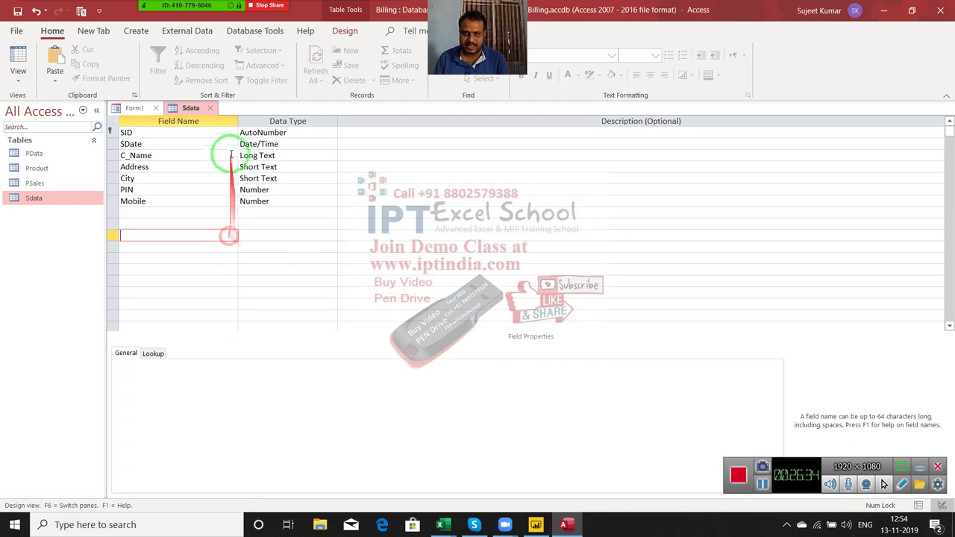
{"action": "left_click", "coordinate": [213, 108]}
Save the Sdata changes and open the PSales datasheet to check its SID column
{"action": "left_click", "coordinate": [443, 300]}
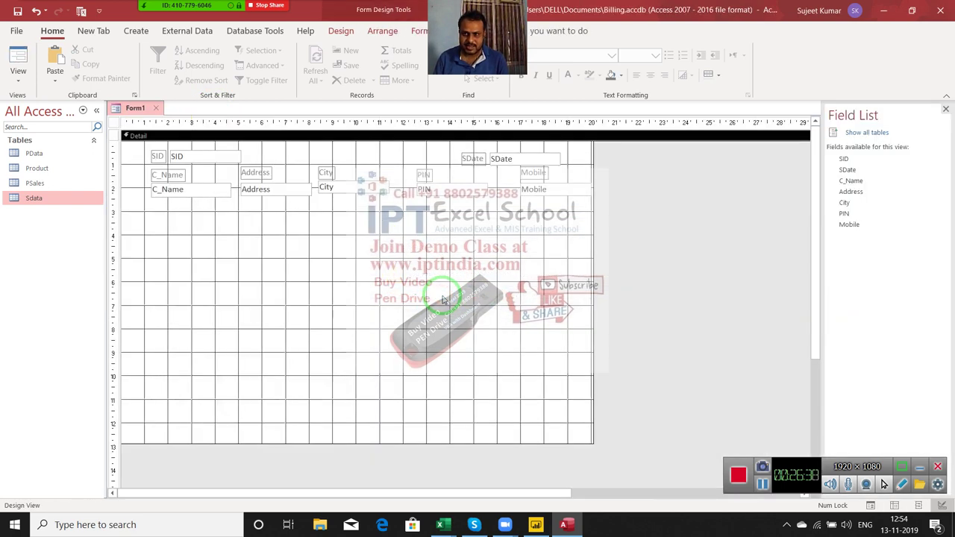
{"action": "left_click", "coordinate": [34, 182]}
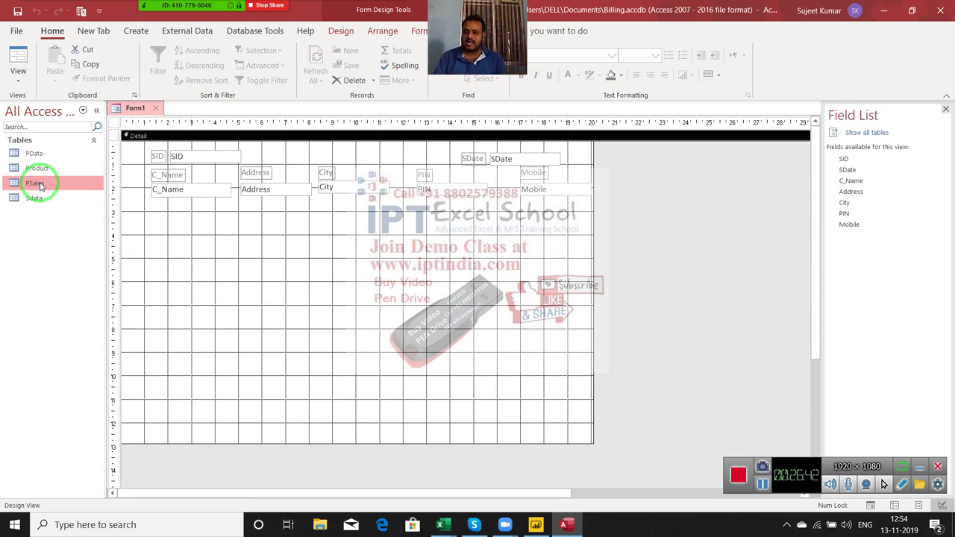
{"action": "double_click", "coordinate": [47, 184]}
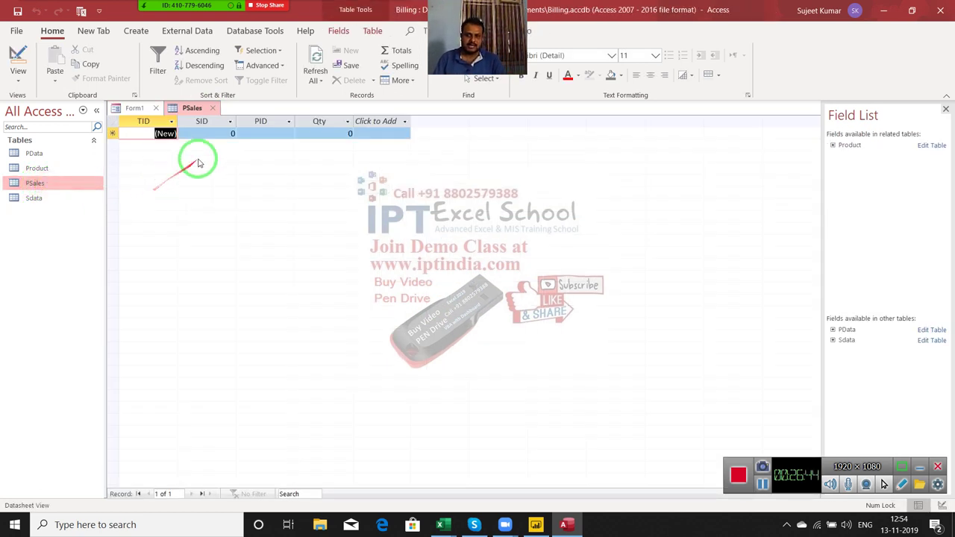
{"action": "left_click", "coordinate": [209, 132]}
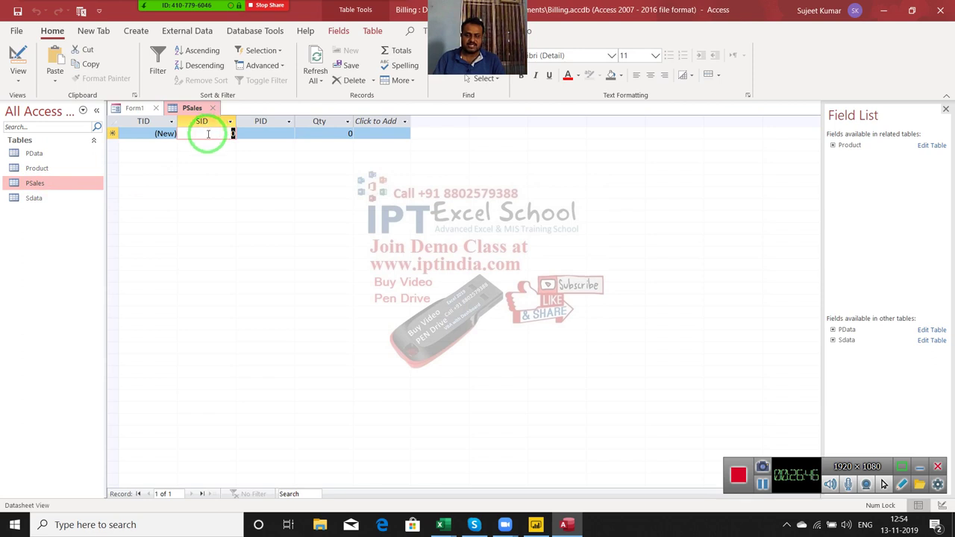
{"action": "left_click", "coordinate": [134, 111]}
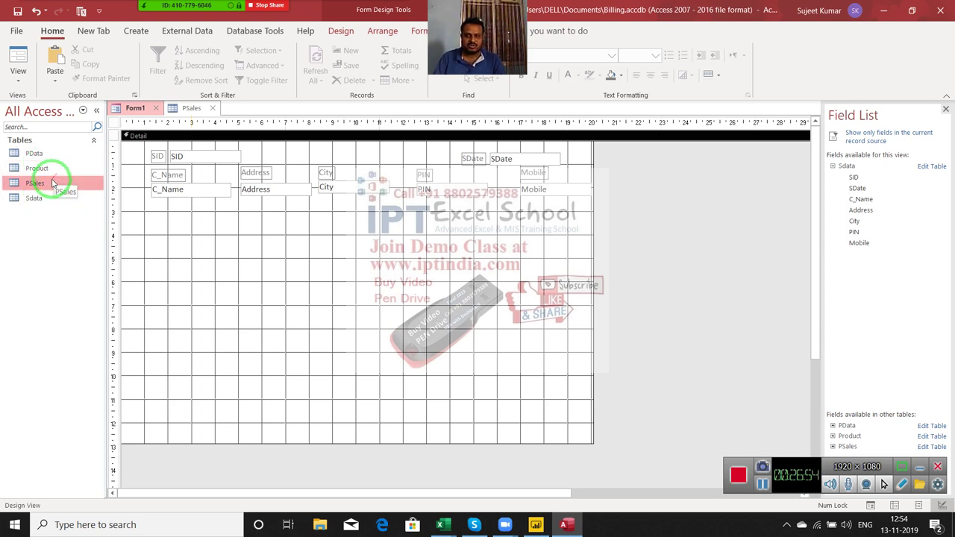
Reopen the Sdata and PSales datasheets, then close both to leave Form1's design
{"action": "double_click", "coordinate": [34, 198]}
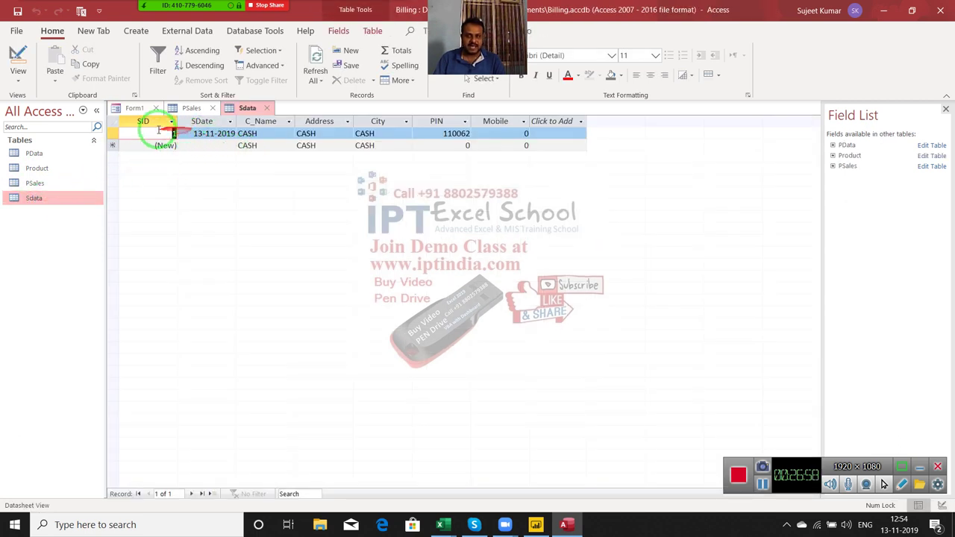
{"action": "double_click", "coordinate": [45, 182]}
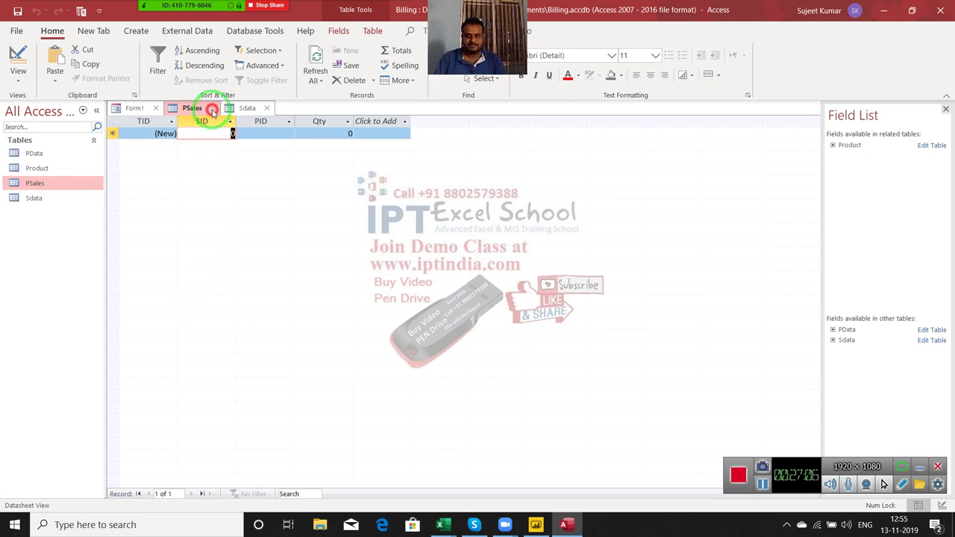
{"action": "left_click", "coordinate": [212, 109]}
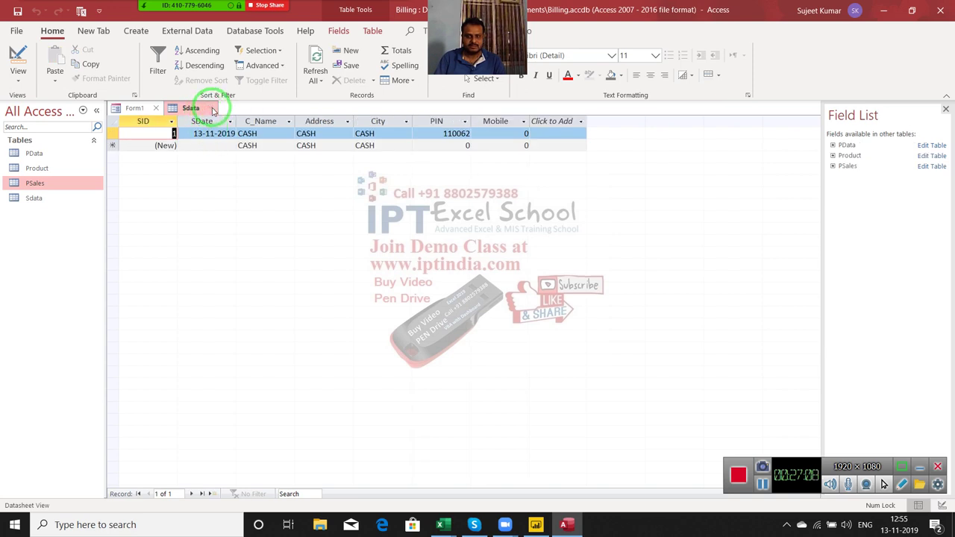
{"action": "left_click", "coordinate": [212, 109]}
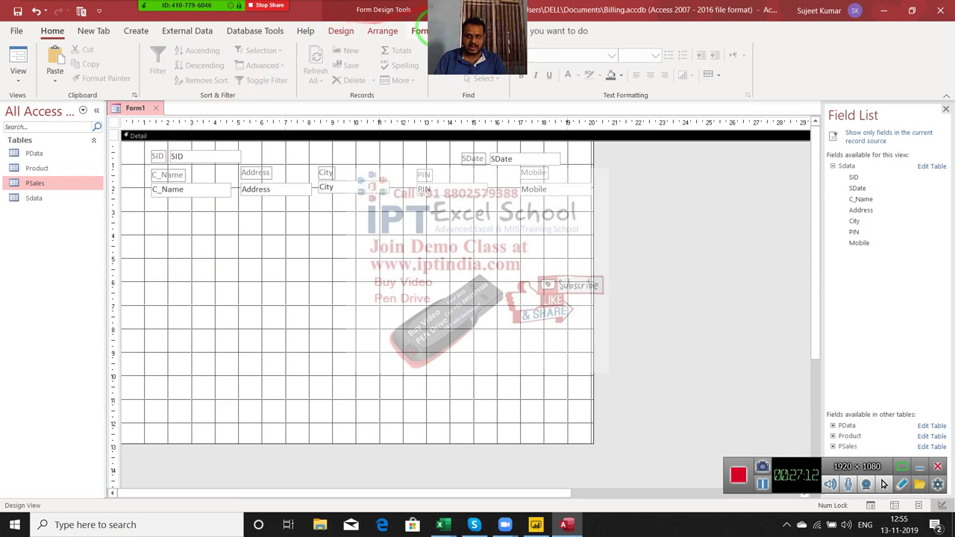
{"action": "scroll", "coordinate": [417, 34], "scroll_direction": "down", "scroll_amount": 3}
Draw a Line control across Form1 beneath the C_Name, Address and City row, redrawing it once
{"action": "left_click", "coordinate": [419, 31]}
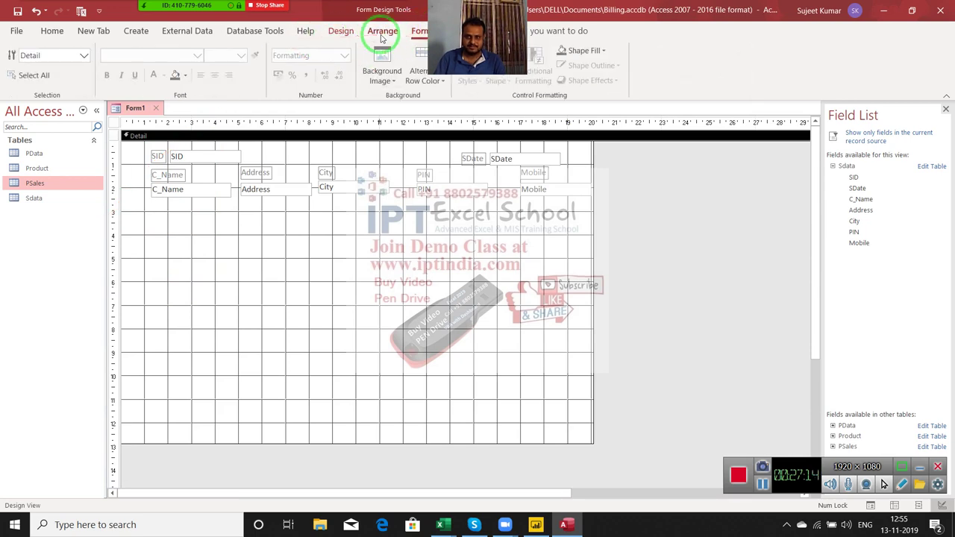
{"action": "left_click", "coordinate": [340, 34]}
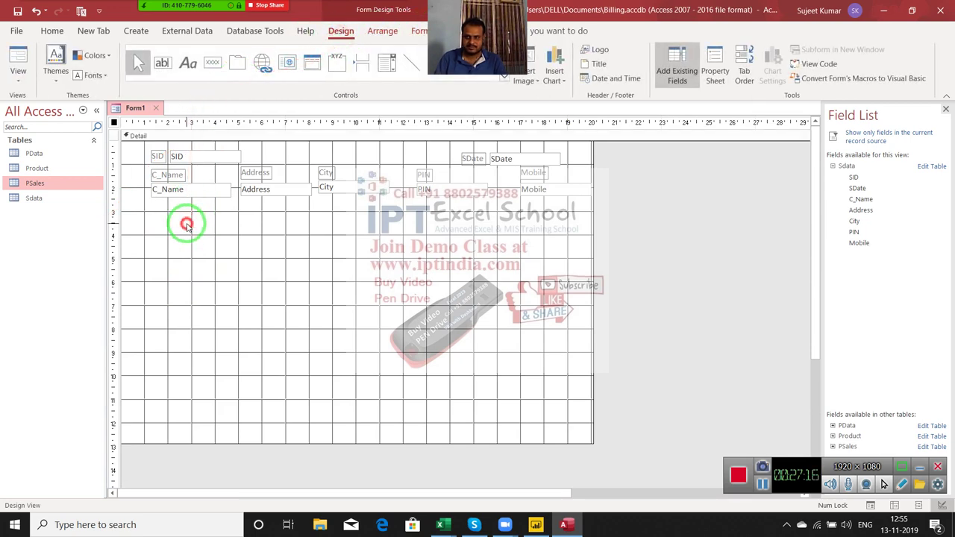
{"action": "left_click", "coordinate": [409, 63]}
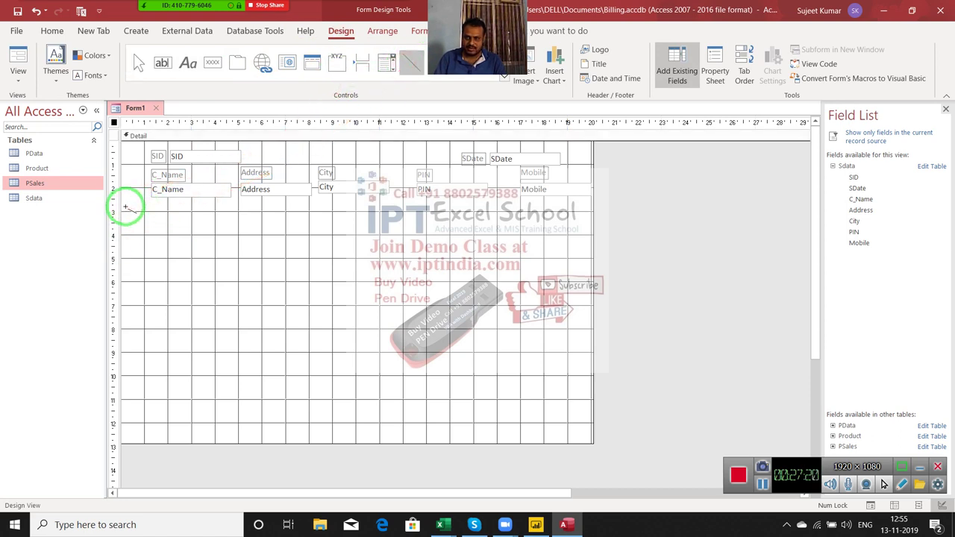
{"action": "left_click_drag", "start_coordinate": [124, 207], "coordinate": [600, 204]}
{"action": "left_click", "coordinate": [389, 252]}
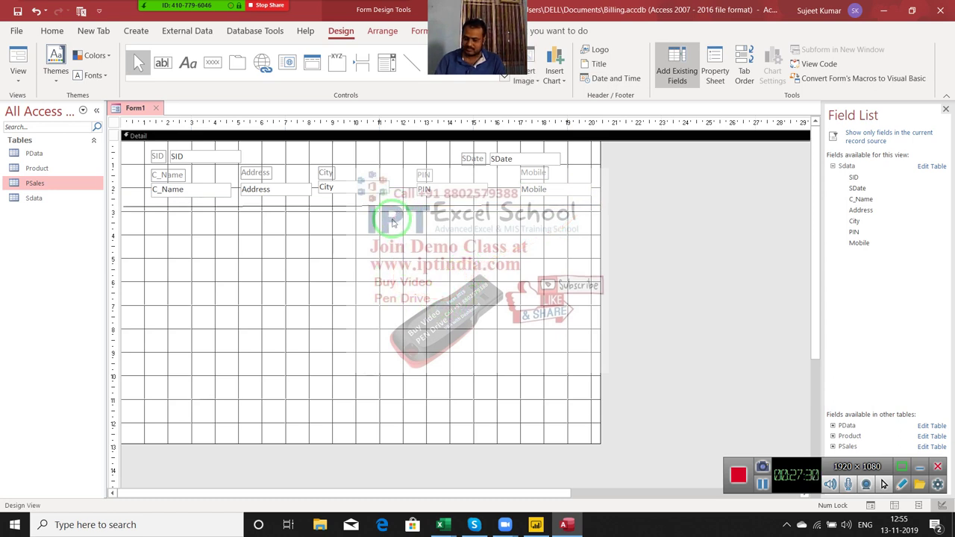
{"action": "key", "text": "ctrl+z"}
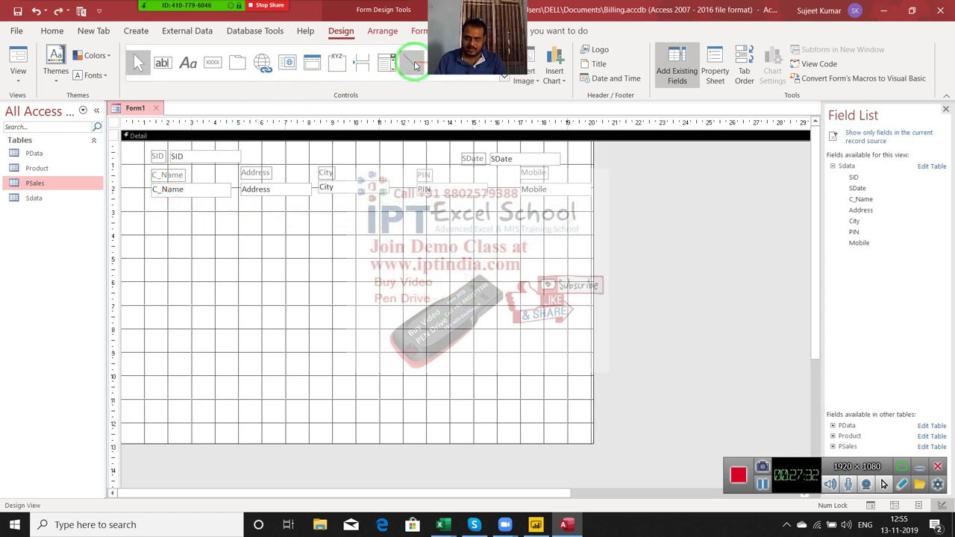
{"action": "left_click", "coordinate": [411, 62]}
{"action": "left_click_drag", "start_coordinate": [127, 203], "coordinate": [578, 207]}
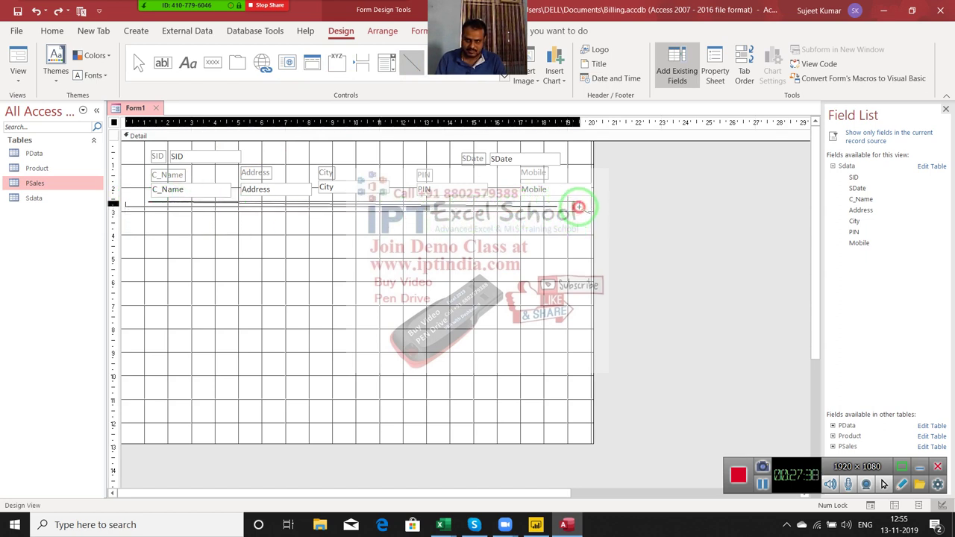
{"action": "left_click_drag", "start_coordinate": [580, 206], "coordinate": [596, 204]}
{"action": "left_click", "coordinate": [581, 202]}
{"action": "left_click", "coordinate": [471, 274]}
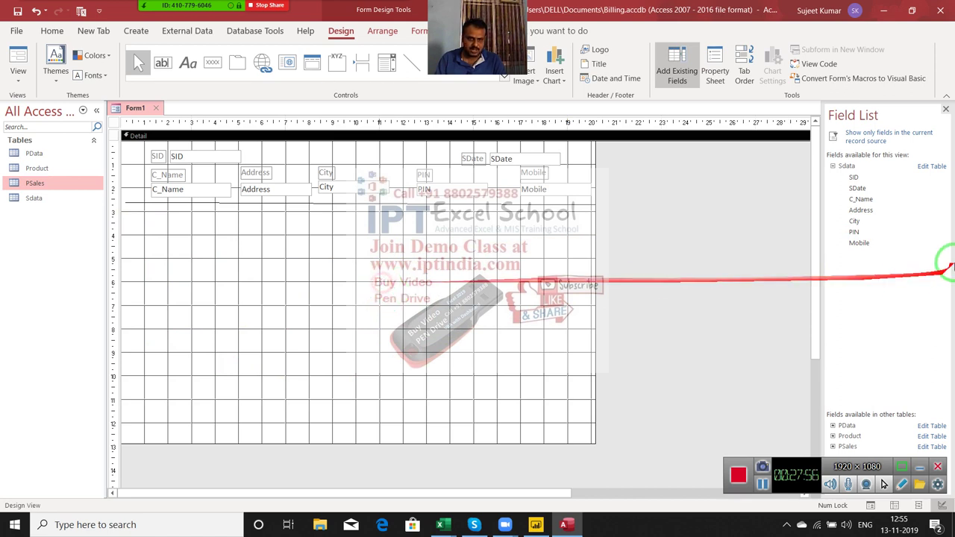
{"action": "left_click", "coordinate": [508, 83]}
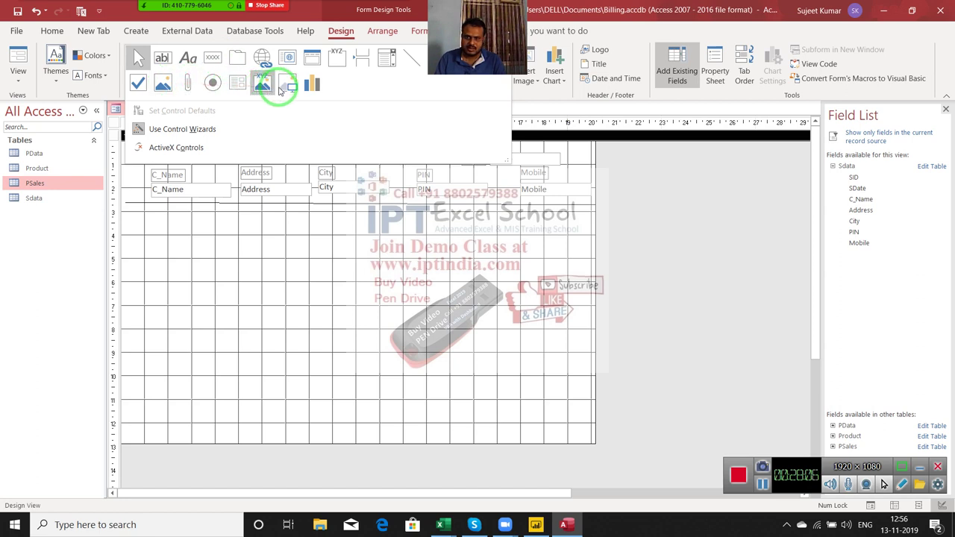
Dismiss the expanded Controls gallery by clicking the form grid, leaving Form1 unchanged
{"action": "left_click_drag", "start_coordinate": [289, 211], "coordinate": [363, 102]}
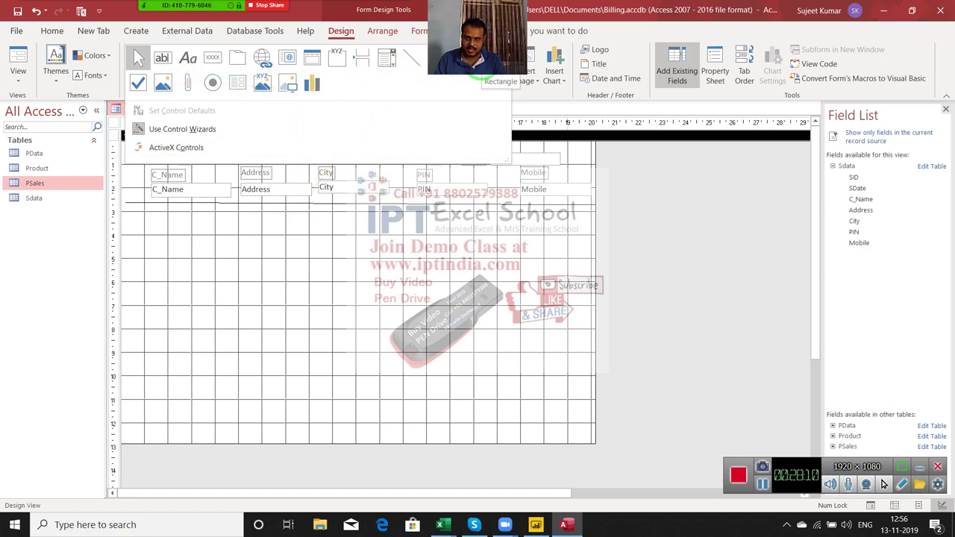
{"action": "left_click_drag", "start_coordinate": [426, 34], "coordinate": [182, 85]}
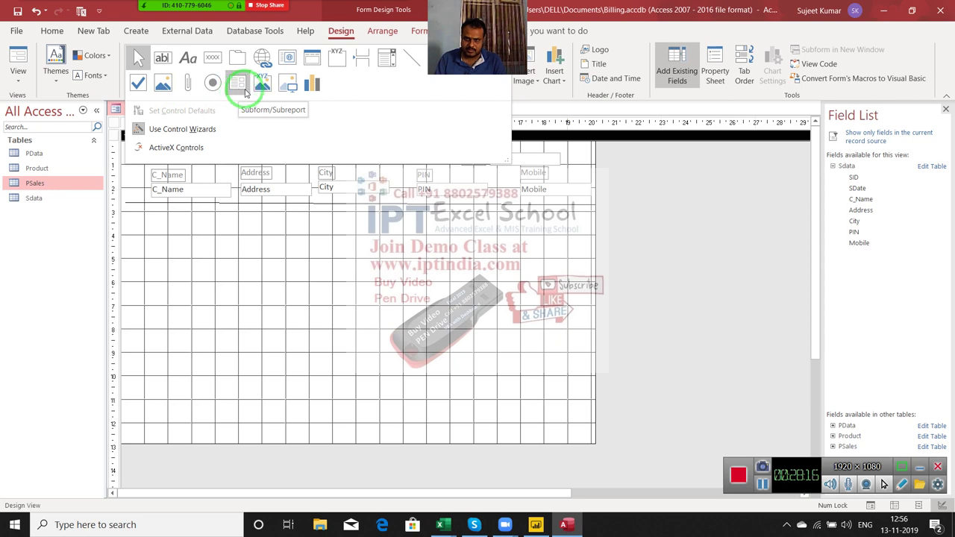
{"action": "left_click_drag", "start_coordinate": [225, 93], "coordinate": [189, 270]}
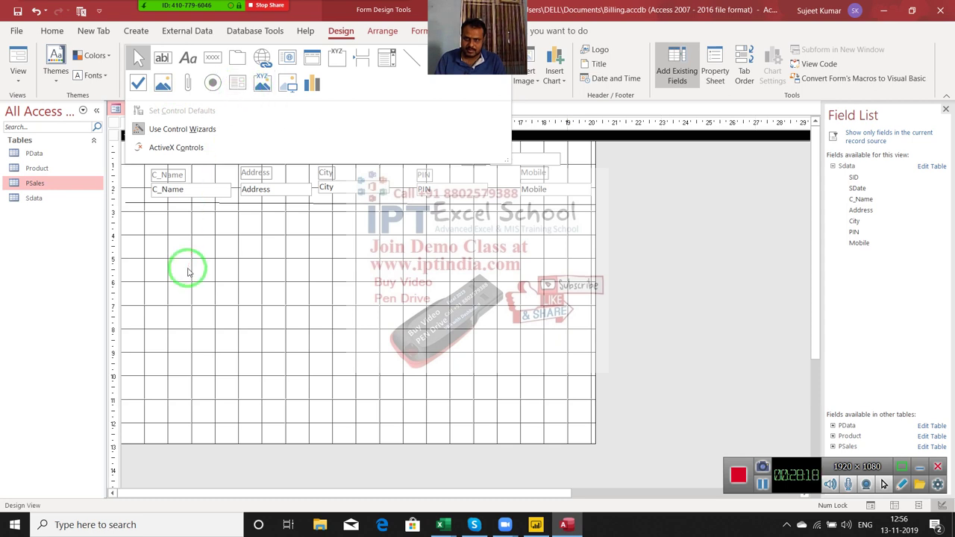
{"action": "left_click", "coordinate": [188, 257]}
{"action": "mouse_move", "coordinate": [269, 88]}
{"action": "left_mouse_down"}
{"action": "mouse_move", "coordinate": [39, 213]}
{"action": "mouse_move", "coordinate": [315, 146]}
{"action": "mouse_move", "coordinate": [299, 121]}
{"action": "mouse_move", "coordinate": [30, 168]}
{"action": "mouse_move", "coordinate": [77, 170]}
{"action": "mouse_move", "coordinate": [146, 47]}
{"action": "left_mouse_up"}
Create a quick form from PSales, narrow its TID, SID, PID and Qty boxes, and close it
{"action": "left_click", "coordinate": [139, 33]}
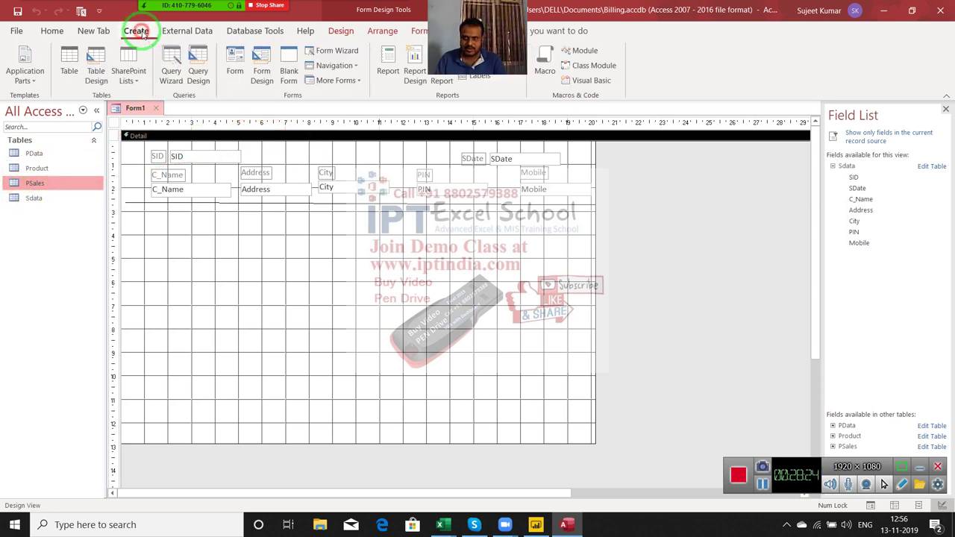
{"action": "left_click", "coordinate": [235, 71]}
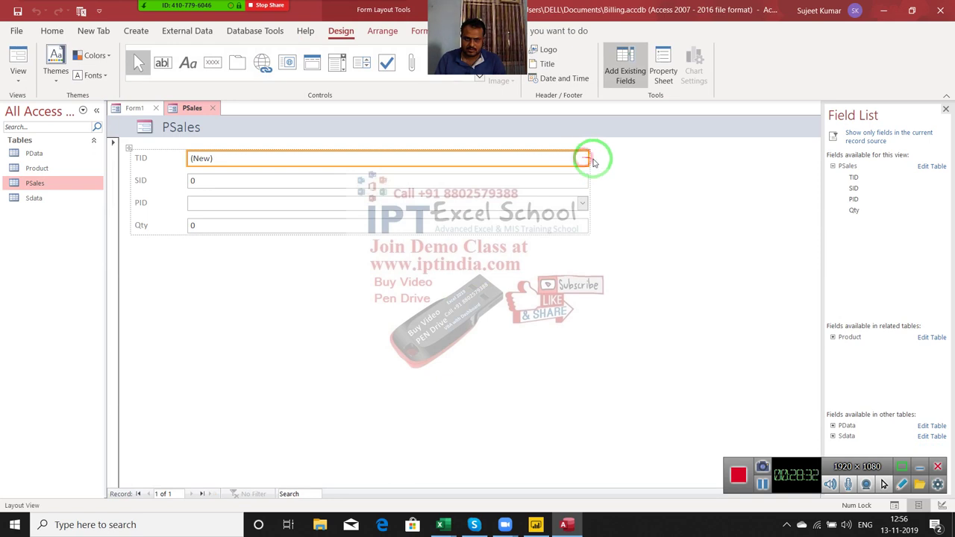
{"action": "mouse_move", "coordinate": [587, 159]}
{"action": "left_mouse_down"}
{"action": "mouse_move", "coordinate": [275, 180]}
{"action": "mouse_move", "coordinate": [272, 159]}
{"action": "left_mouse_up"}
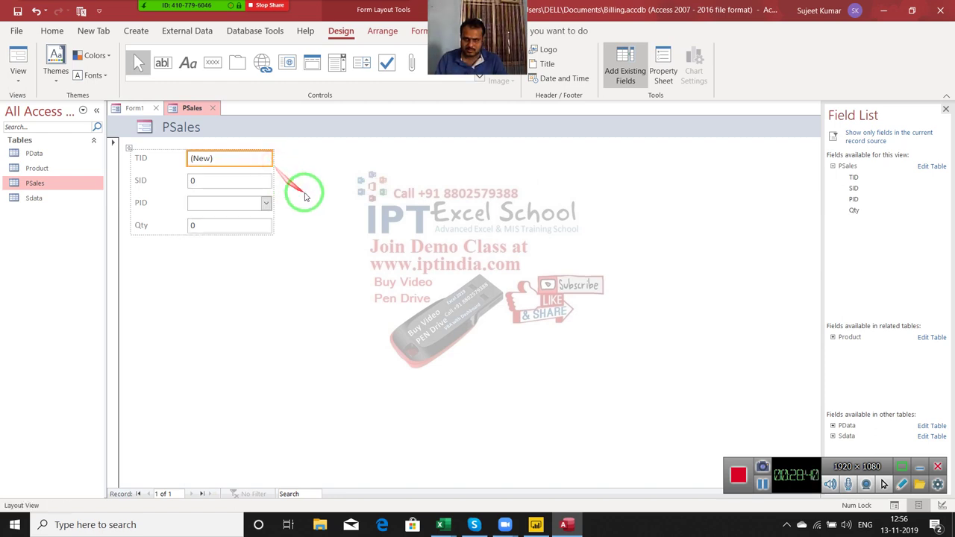
{"action": "left_click", "coordinate": [310, 192]}
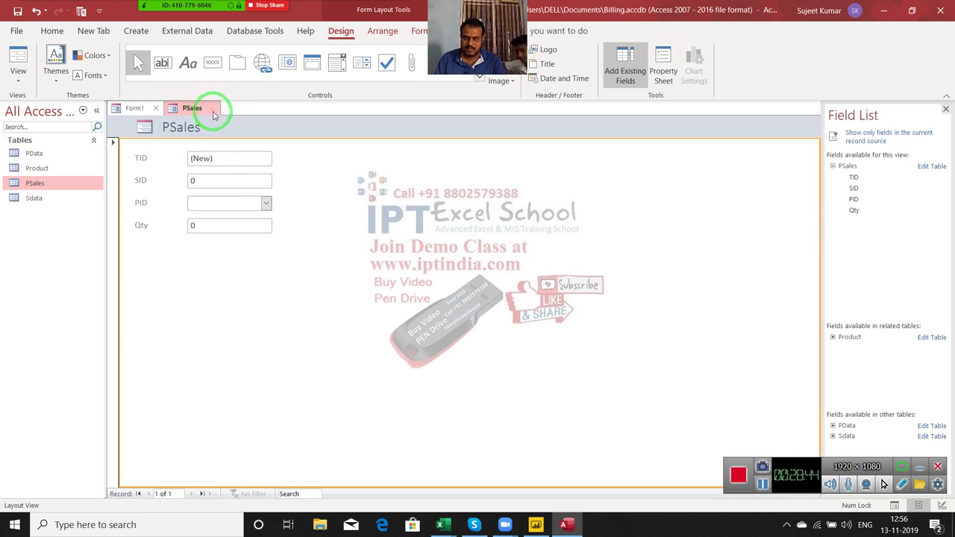
{"action": "left_click", "coordinate": [213, 109]}
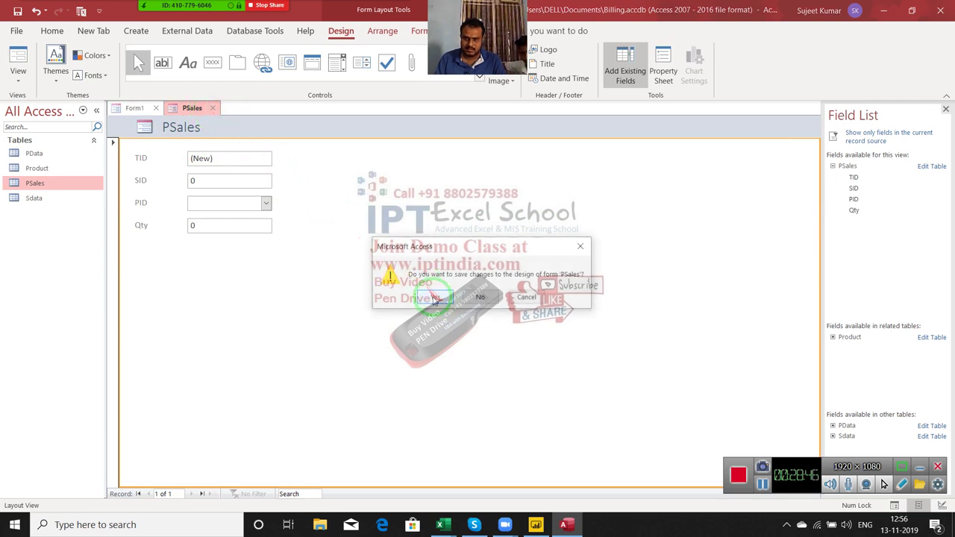
Save the new form as PSales and draw a Subform/Subreport control below Form1's separator line
{"action": "left_click", "coordinate": [434, 296]}
{"action": "left_click", "coordinate": [479, 204]}
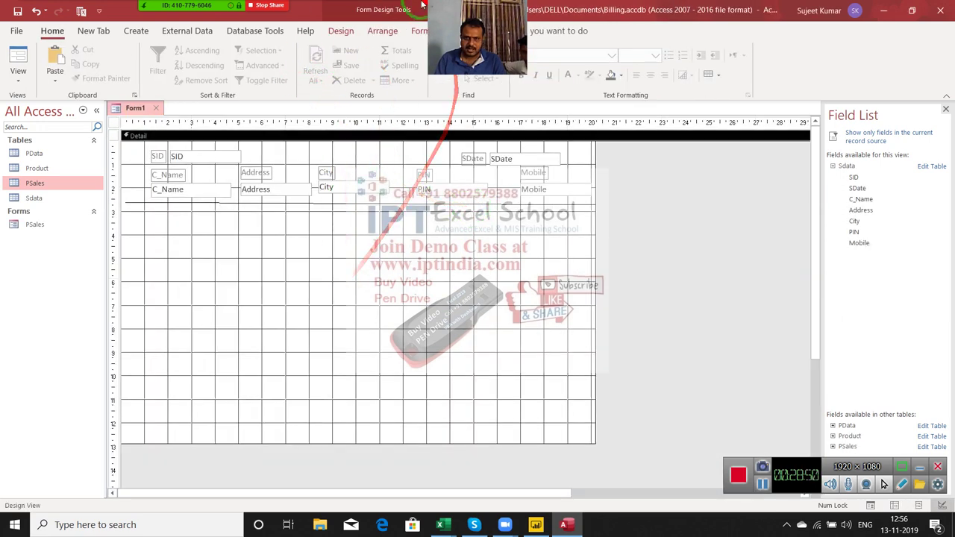
{"action": "left_click", "coordinate": [360, 31]}
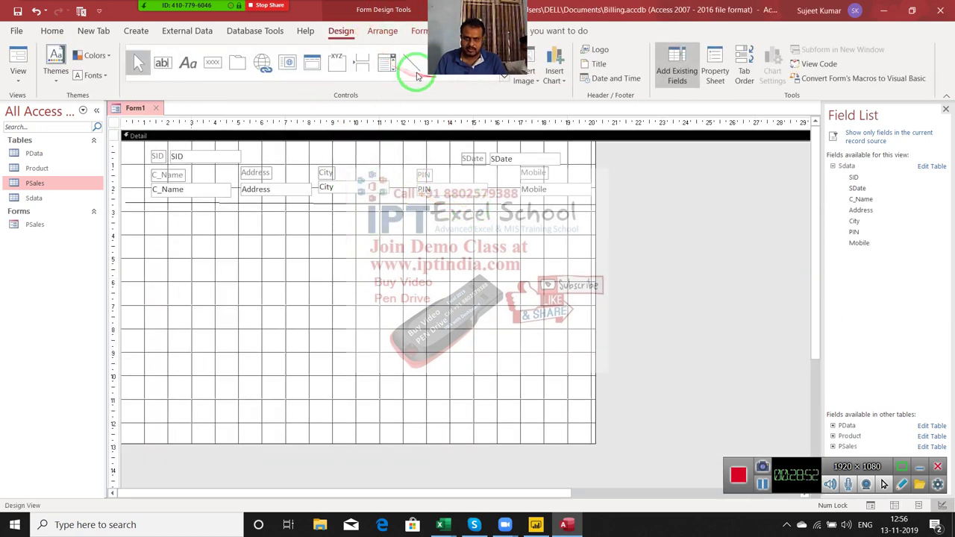
{"action": "left_click", "coordinate": [502, 78]}
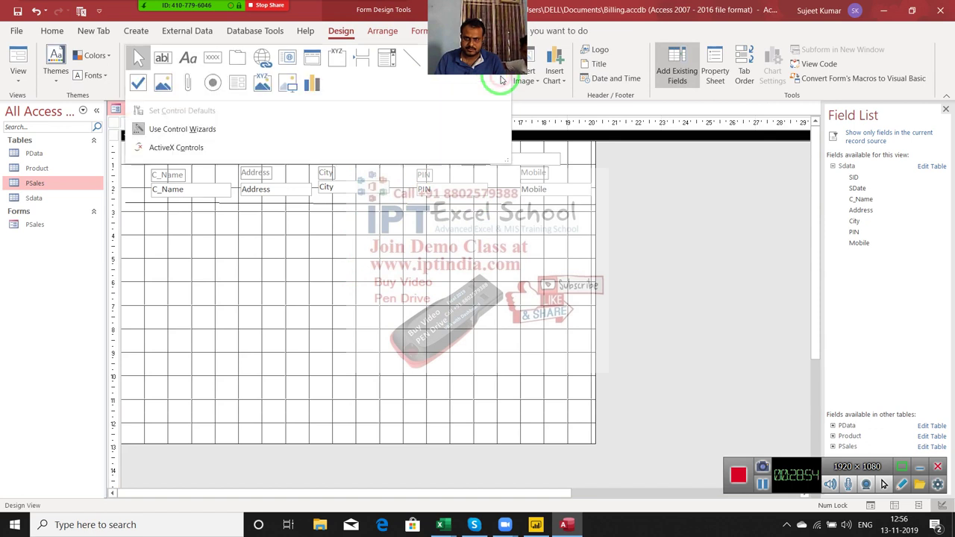
{"action": "left_click", "coordinate": [238, 84]}
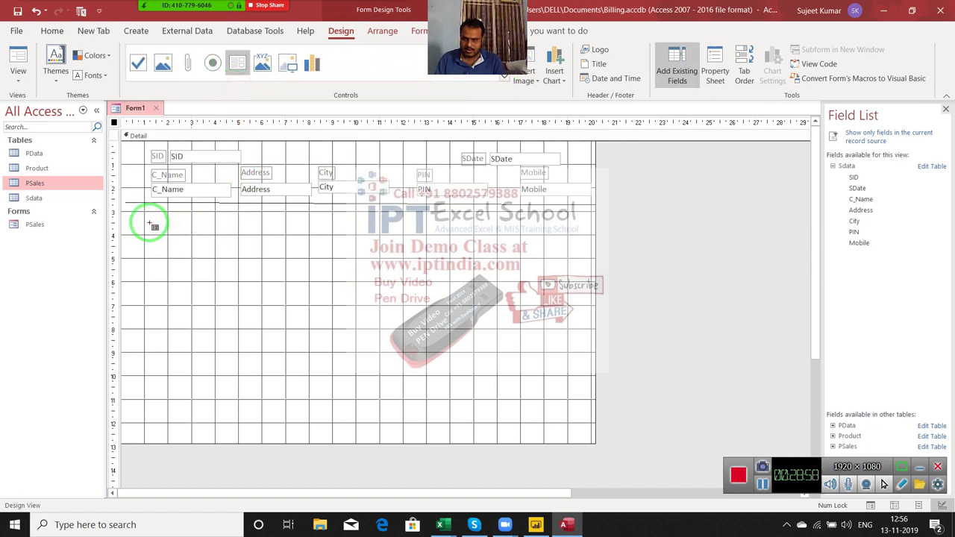
{"action": "left_click_drag", "start_coordinate": [152, 223], "coordinate": [546, 304]}
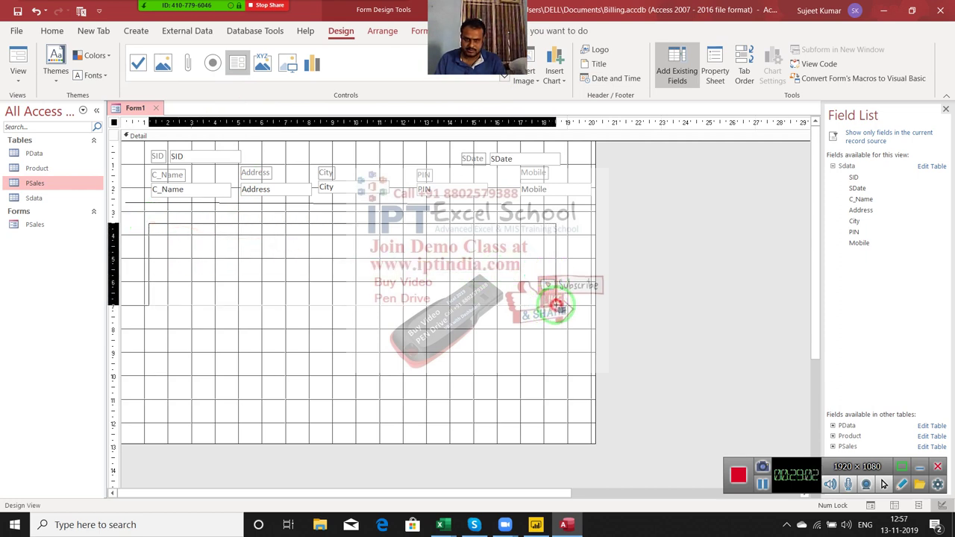
{"action": "mouse_move", "coordinate": [546, 304]}
{"action": "left_mouse_down"}
{"action": "mouse_move", "coordinate": [563, 308]}
{"action": "mouse_move", "coordinate": [563, 297]}
{"action": "left_mouse_up"}
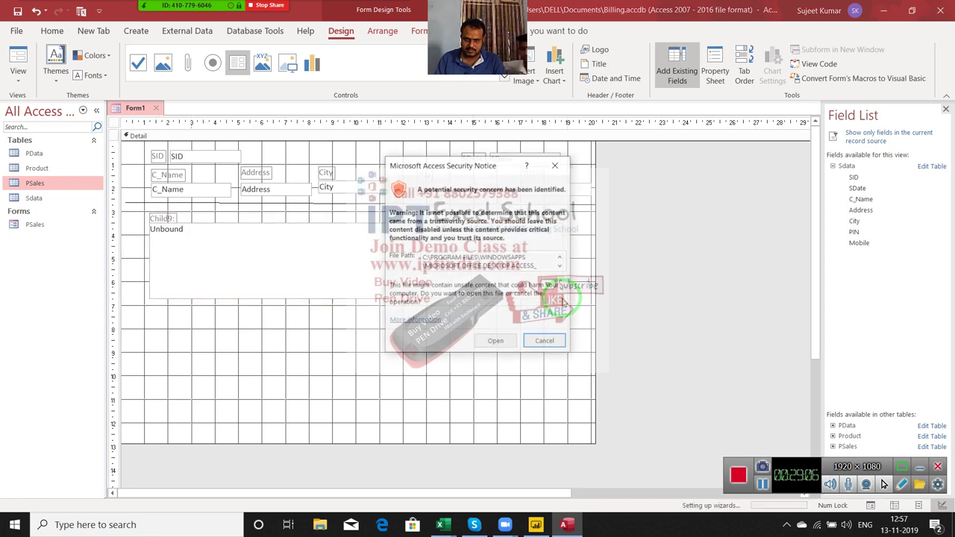
Run the SubForm Wizard using the existing PSales form linked by SID, keeping the name PSales
{"action": "left_click", "coordinate": [496, 341]}
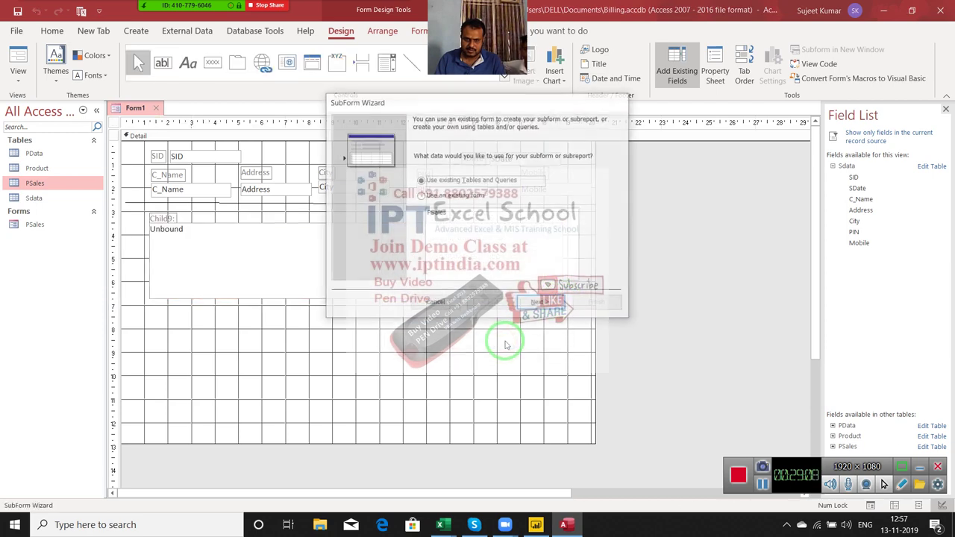
{"action": "left_click", "coordinate": [439, 213]}
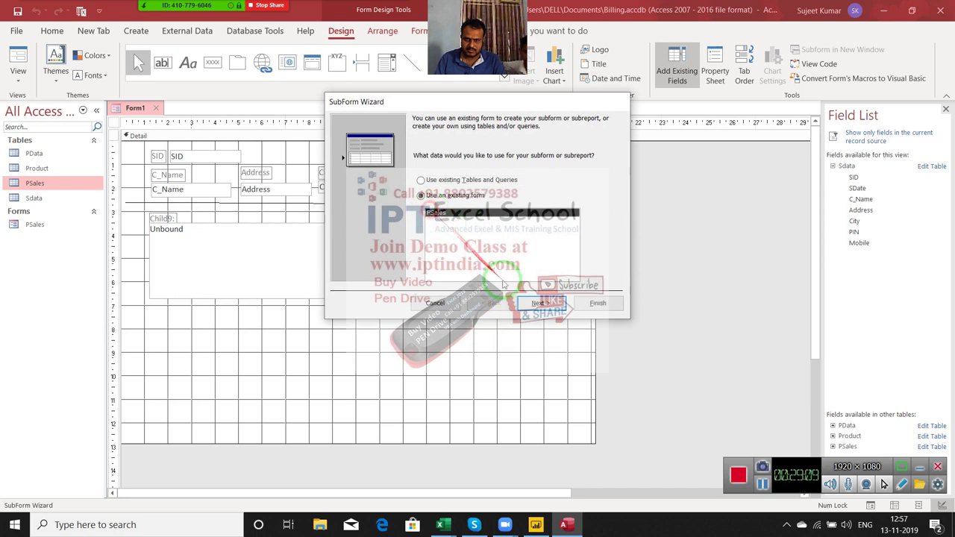
{"action": "left_click", "coordinate": [549, 304]}
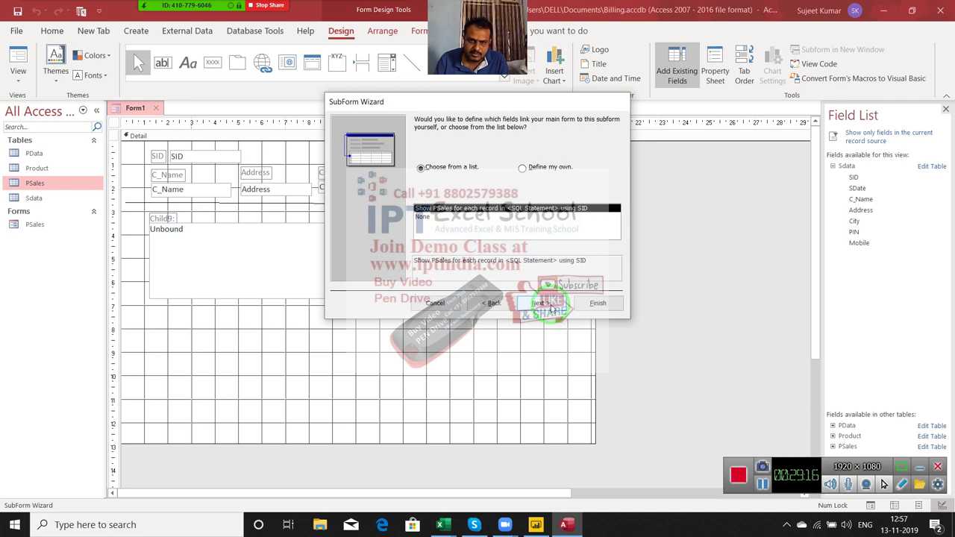
{"action": "left_click", "coordinate": [550, 303]}
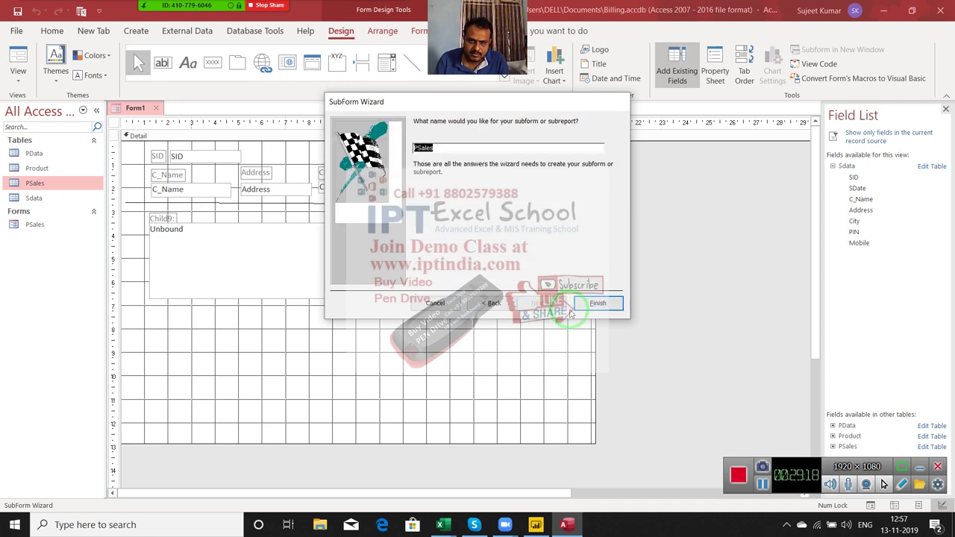
{"action": "left_click", "coordinate": [597, 303]}
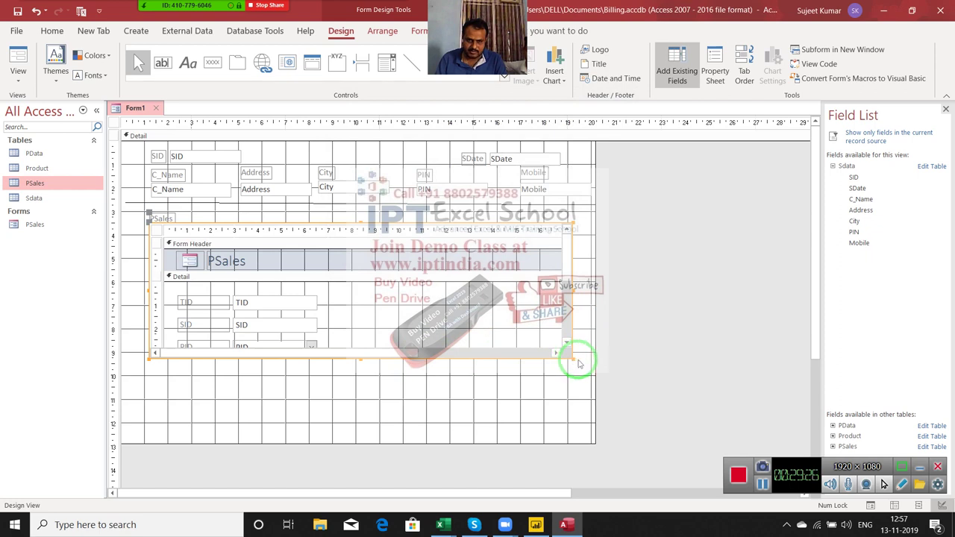
Delete the subform header logo and change the PSales title text to 'Product List'
{"action": "left_click", "coordinate": [566, 355]}
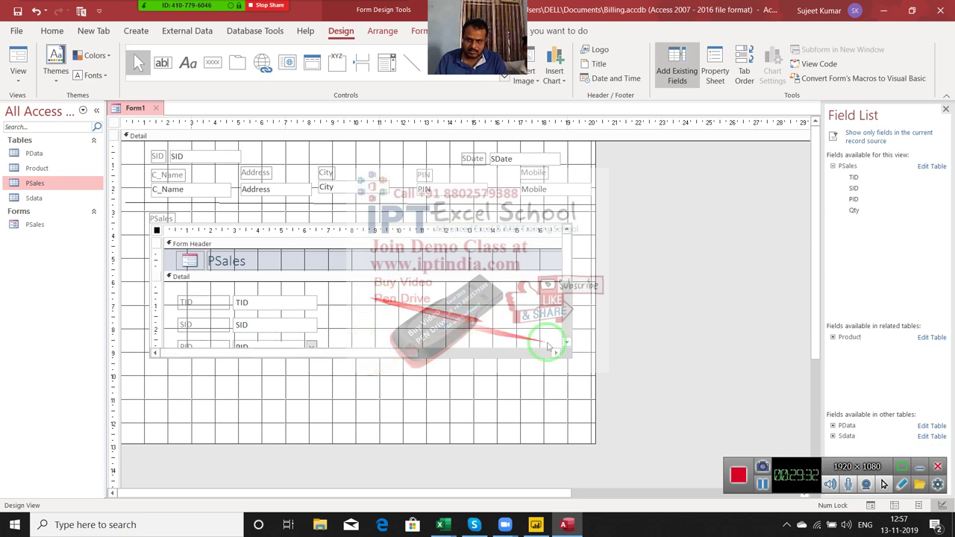
{"action": "left_click_drag", "start_coordinate": [568, 358], "coordinate": [358, 272]}
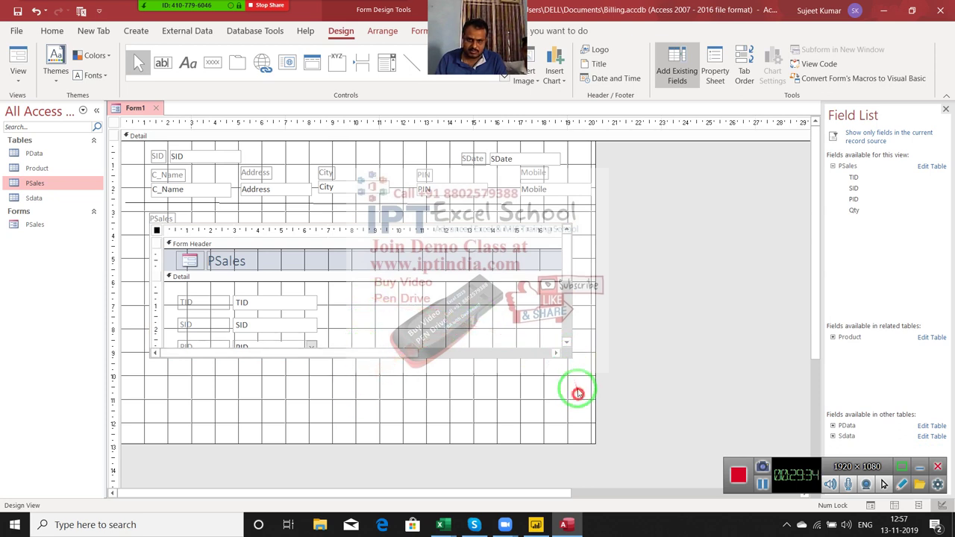
{"action": "left_click", "coordinate": [355, 264]}
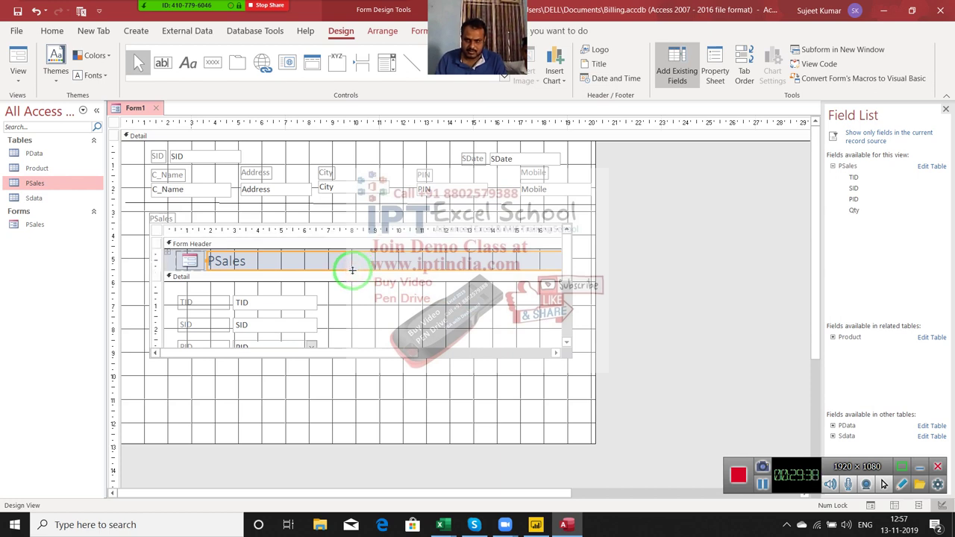
{"action": "left_click", "coordinate": [192, 260]}
{"action": "key", "text": "Delete"}
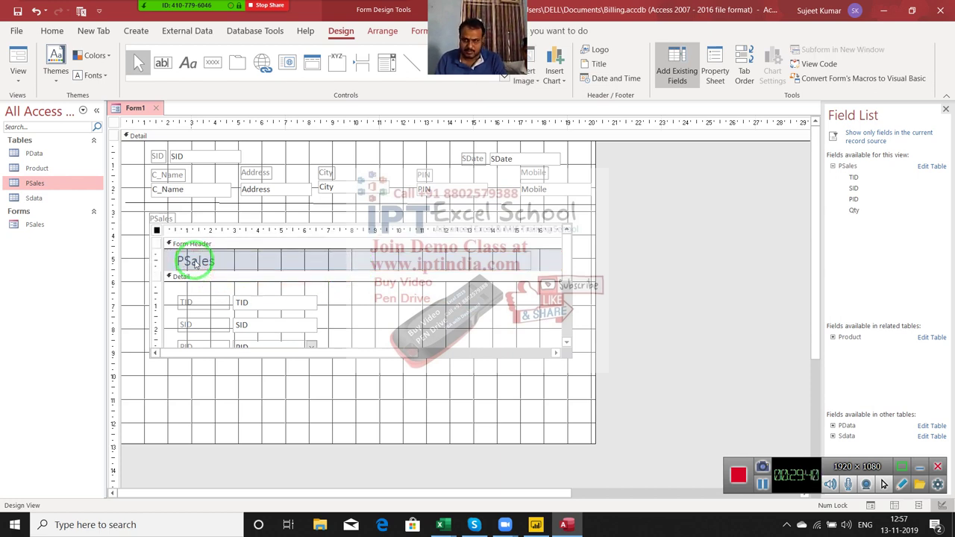
{"action": "double_click", "coordinate": [194, 262]}
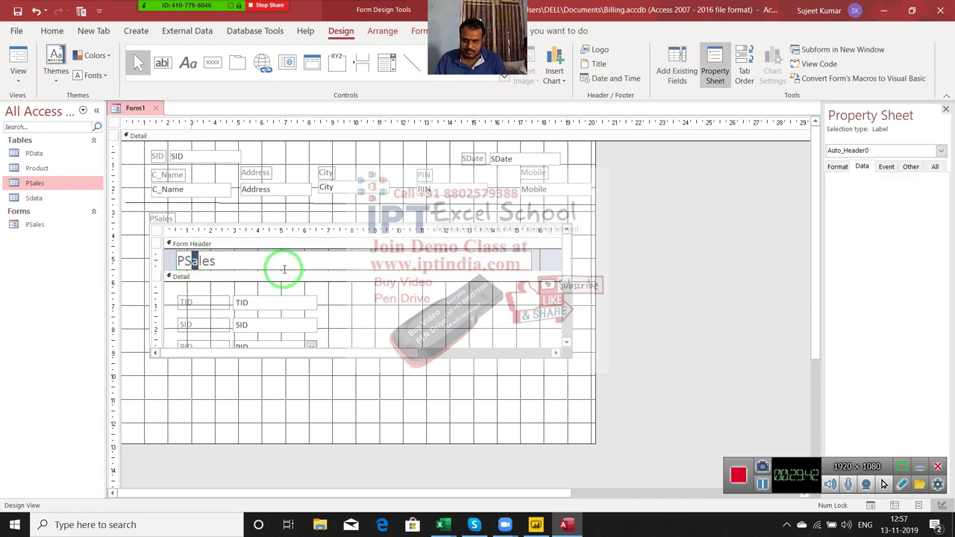
{"action": "left_click", "coordinate": [217, 258]}
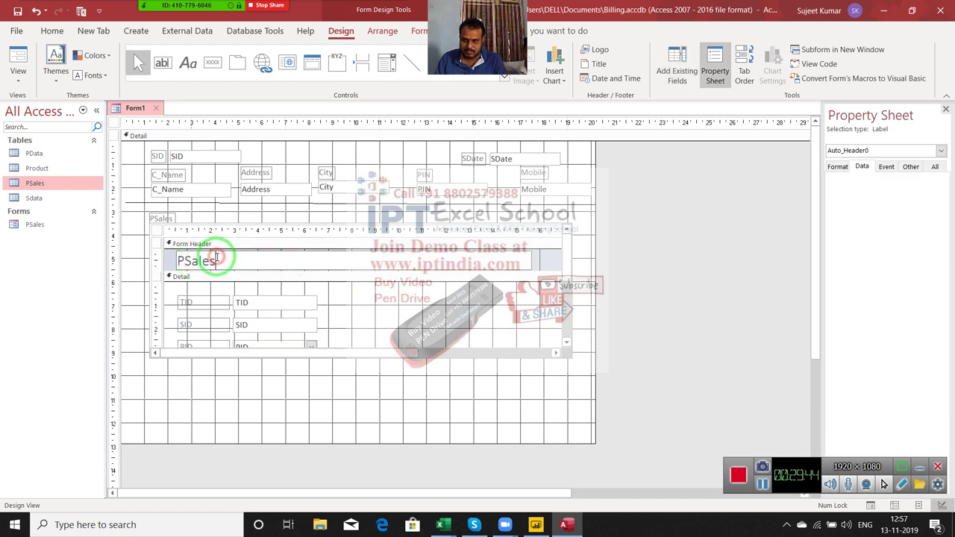
{"action": "left_click_drag", "start_coordinate": [216, 258], "coordinate": [160, 261]}
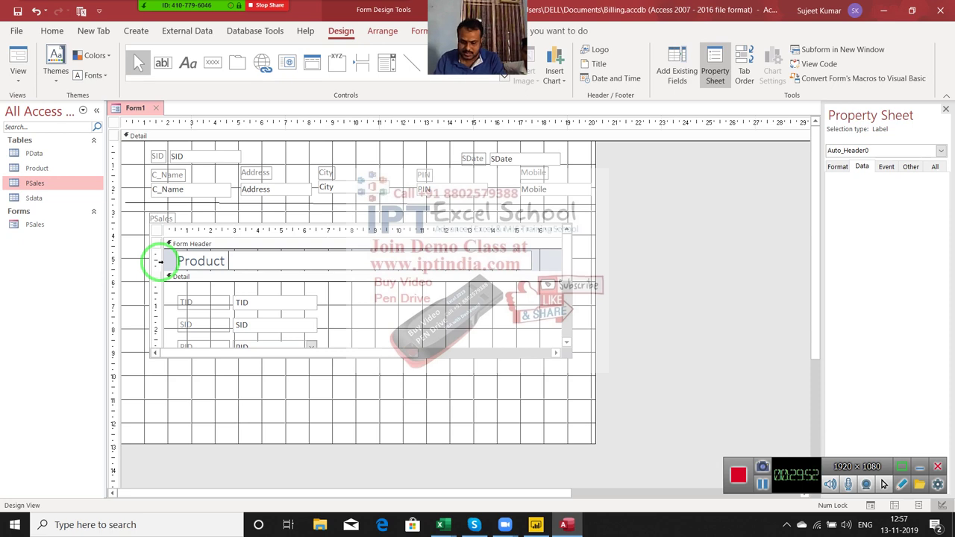
{"action": "mouse_move", "coordinate": [160, 261]}
{"action": "left_mouse_down"}
{"action": "mouse_move", "coordinate": [585, 358]}
{"action": "mouse_move", "coordinate": [588, 384]}
{"action": "left_mouse_up"}
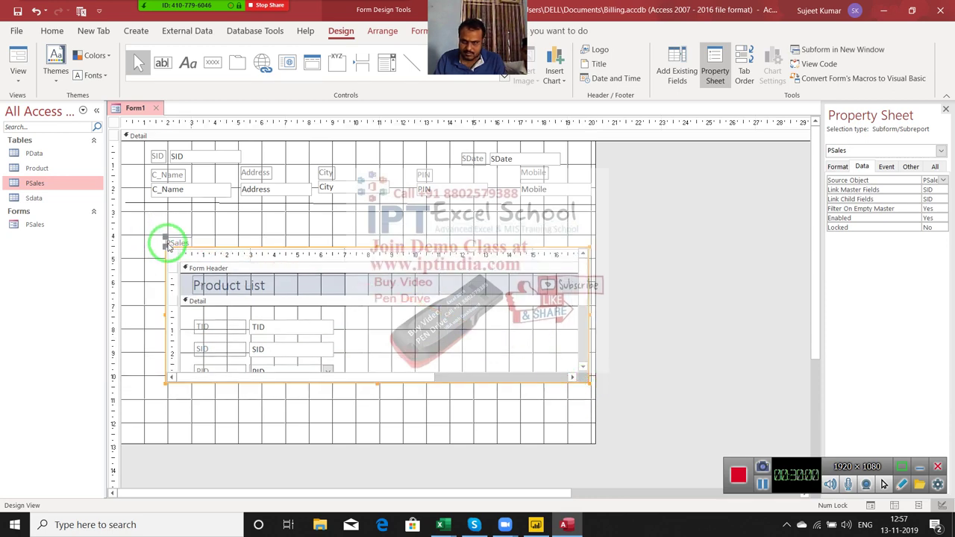
Move the PSales subform up and left and enlarge it so TID, SID, PID and Qty show, then select it
{"action": "left_click_drag", "start_coordinate": [166, 248], "coordinate": [147, 212]}
{"action": "left_click_drag", "start_coordinate": [574, 344], "coordinate": [588, 414]}
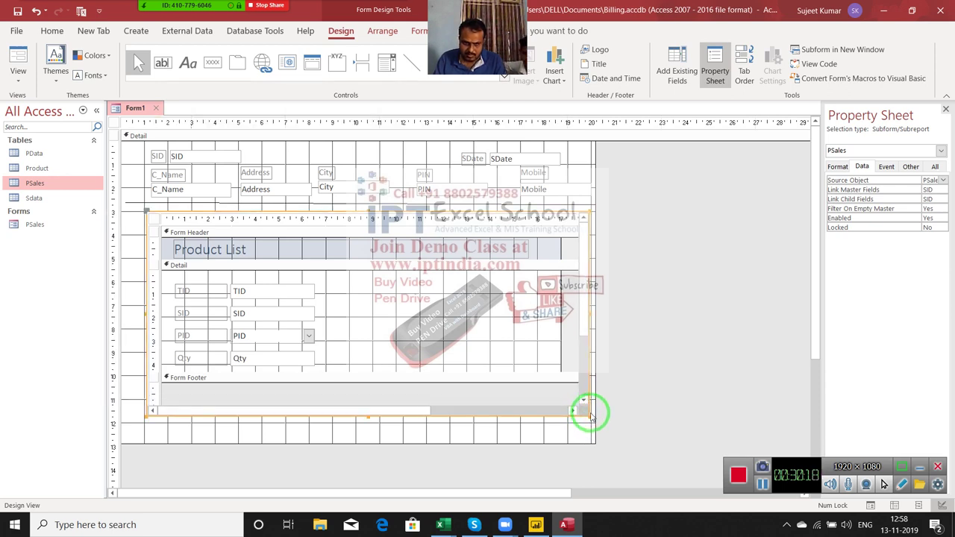
{"action": "left_click", "coordinate": [589, 420]}
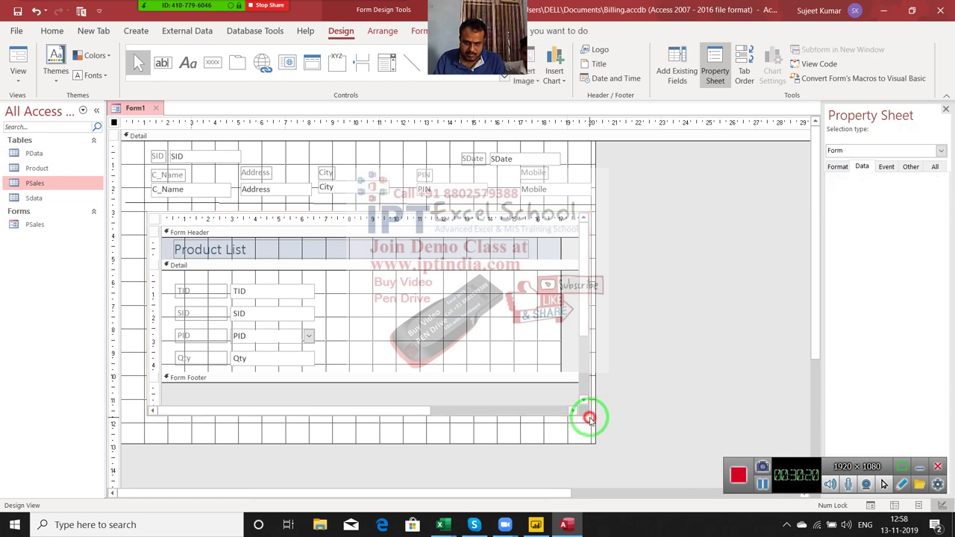
{"action": "left_click", "coordinate": [631, 418]}
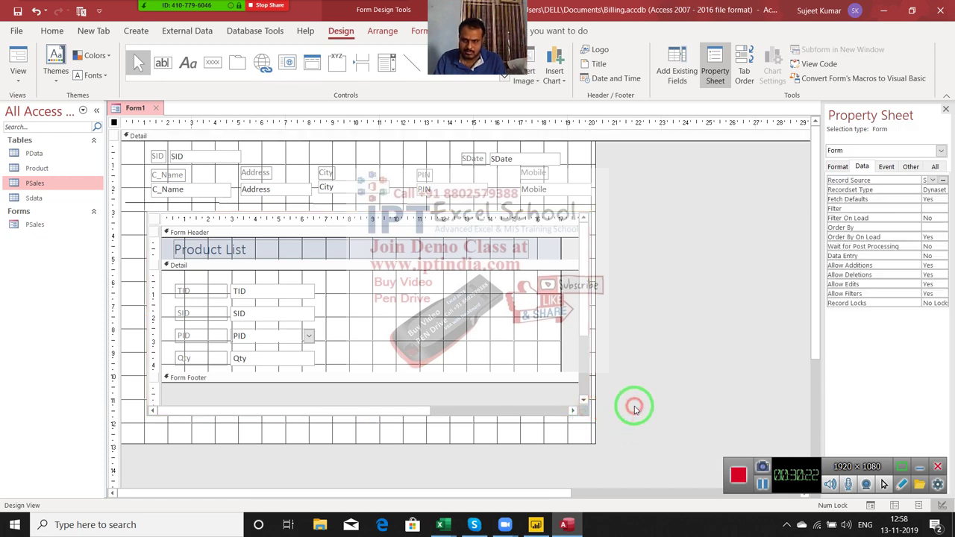
{"action": "left_click", "coordinate": [510, 428]}
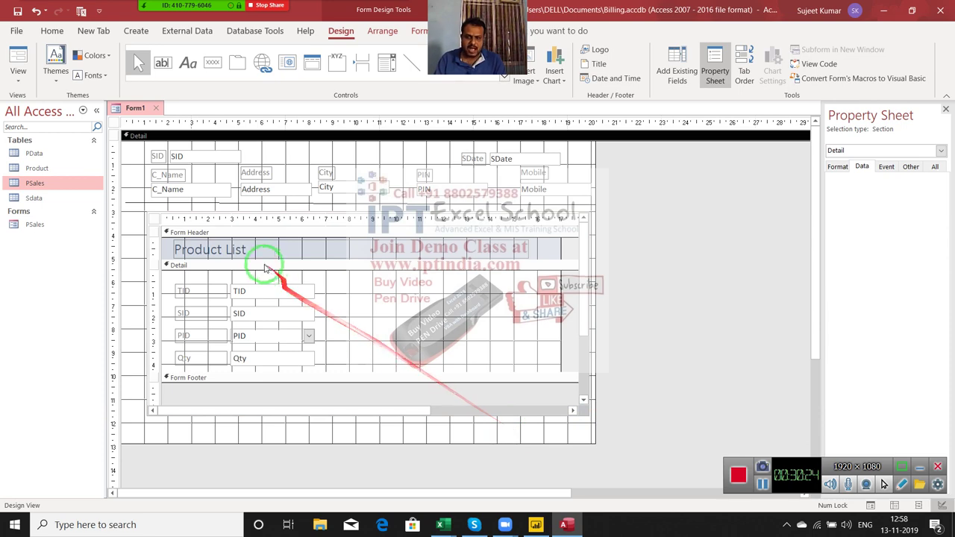
{"action": "left_click", "coordinate": [272, 315]}
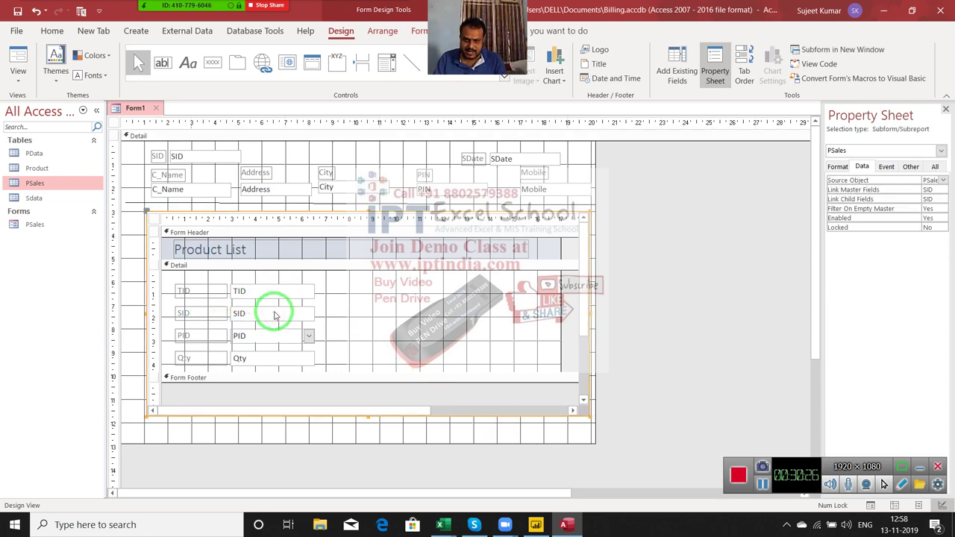
Select the subform's SID text box and check which field feeds its Control Source
{"action": "left_click", "coordinate": [274, 314]}
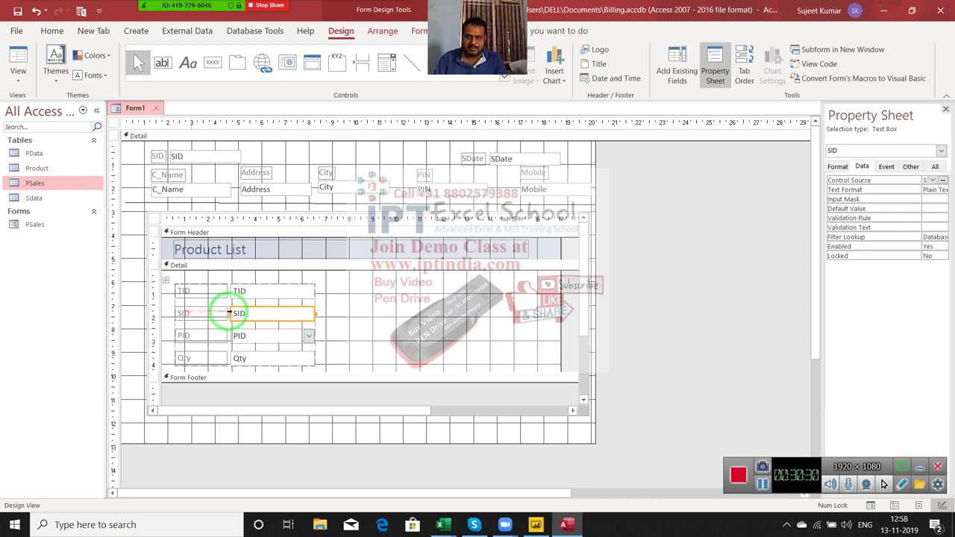
{"action": "left_click_drag", "start_coordinate": [262, 312], "coordinate": [218, 233]}
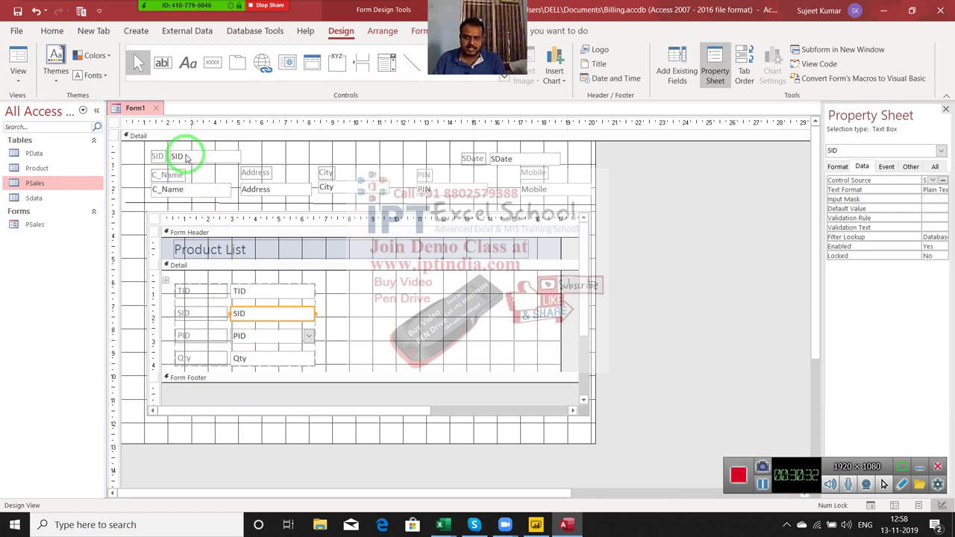
{"action": "left_click_drag", "start_coordinate": [186, 161], "coordinate": [248, 308]}
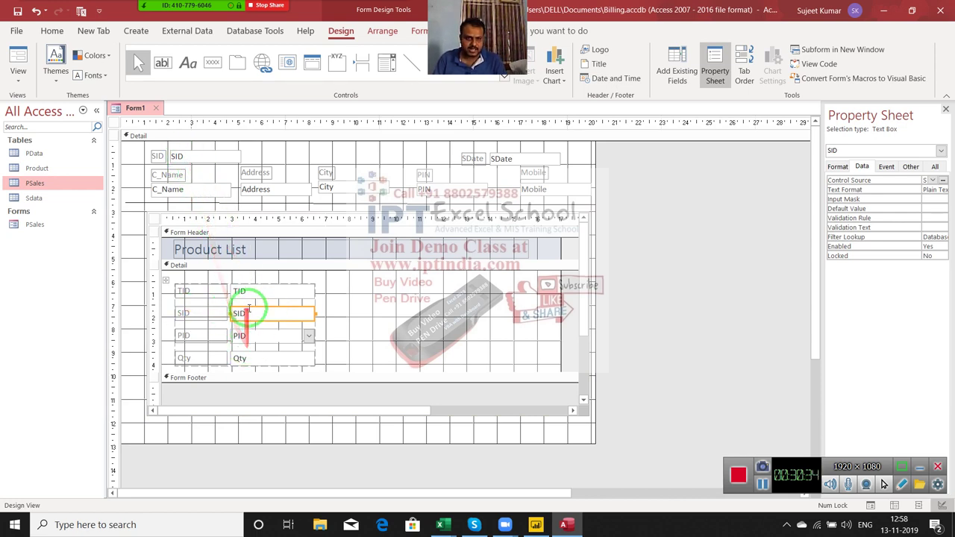
{"action": "left_click_drag", "start_coordinate": [284, 335], "coordinate": [875, 192]}
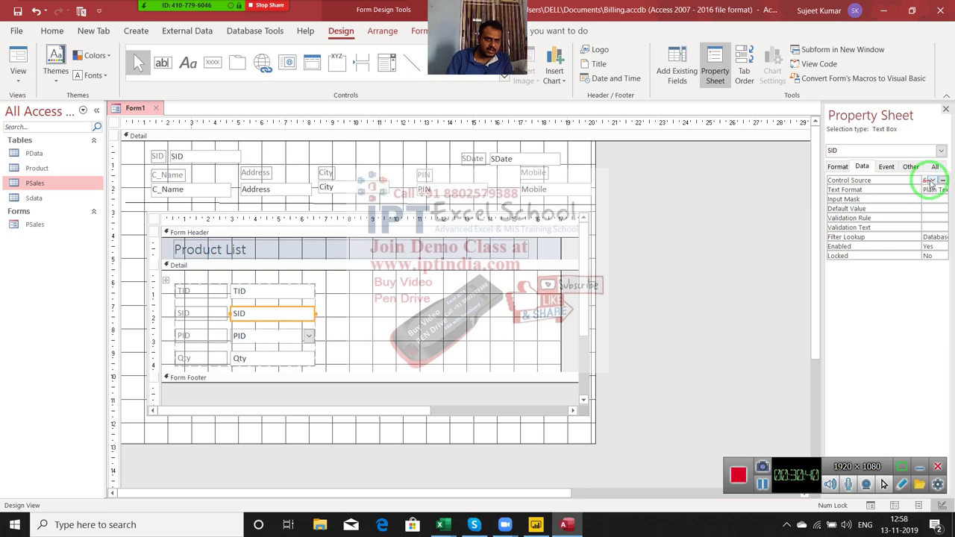
{"action": "left_click", "coordinate": [932, 180]}
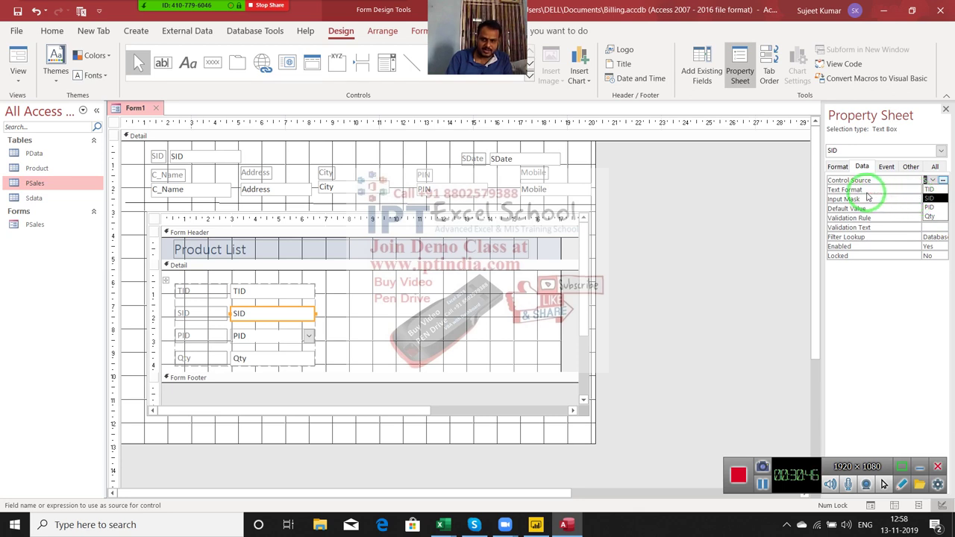
{"action": "left_click", "coordinate": [865, 290]}
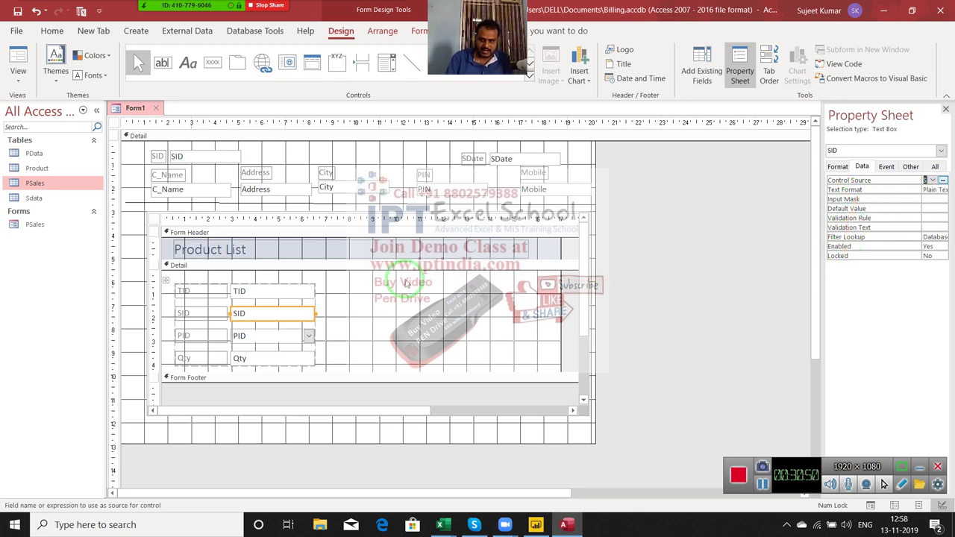
Reselect the subform's SID text box and show its Event properties
{"action": "left_click", "coordinate": [310, 293]}
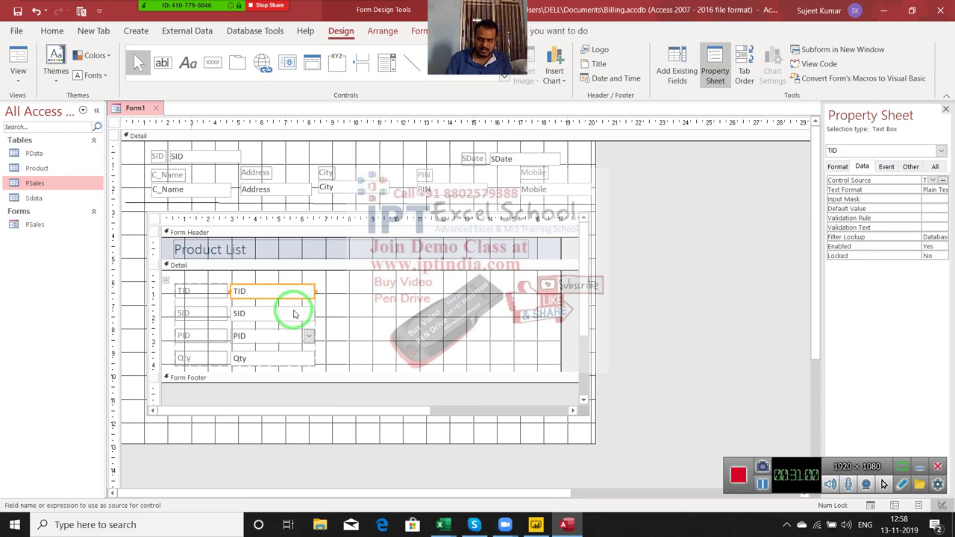
{"action": "left_click", "coordinate": [295, 314]}
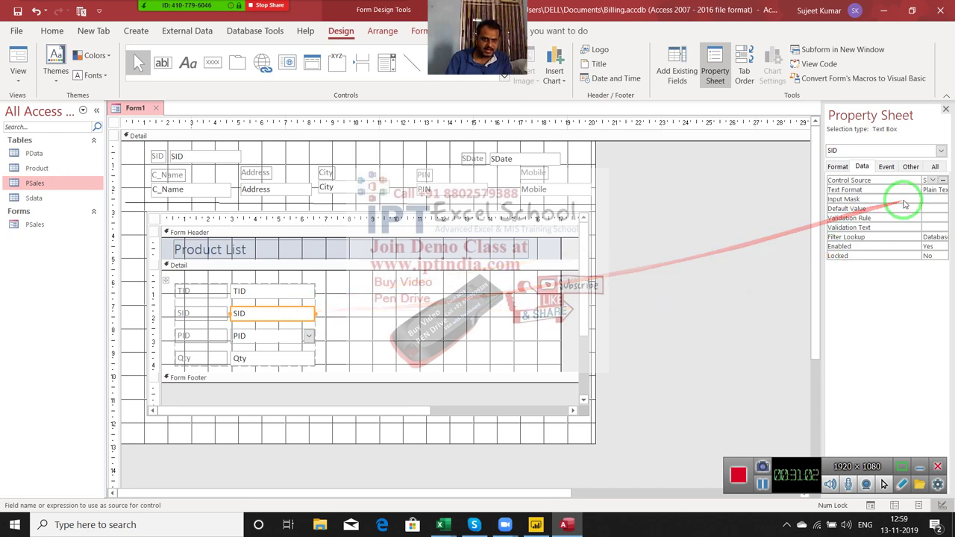
{"action": "left_click", "coordinate": [886, 167]}
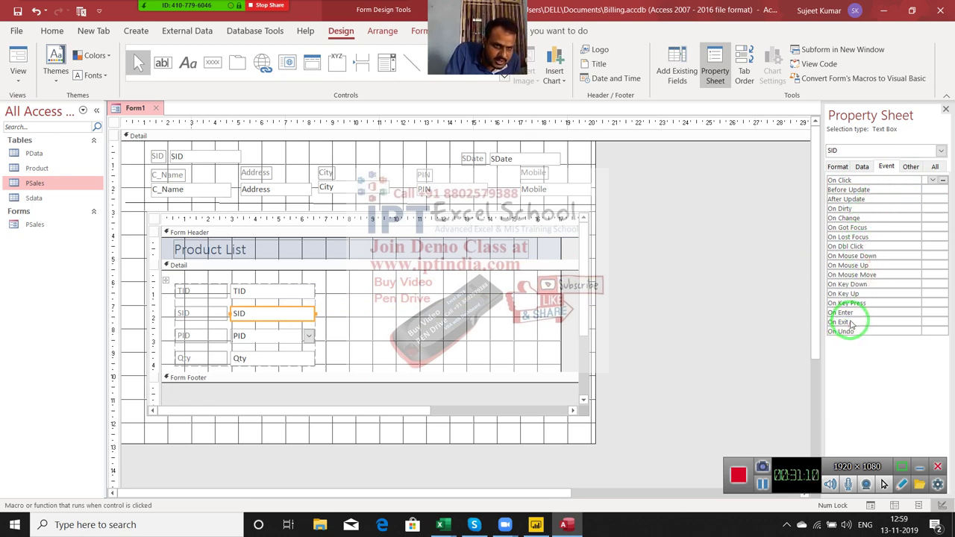
{"action": "left_click", "coordinate": [932, 314]}
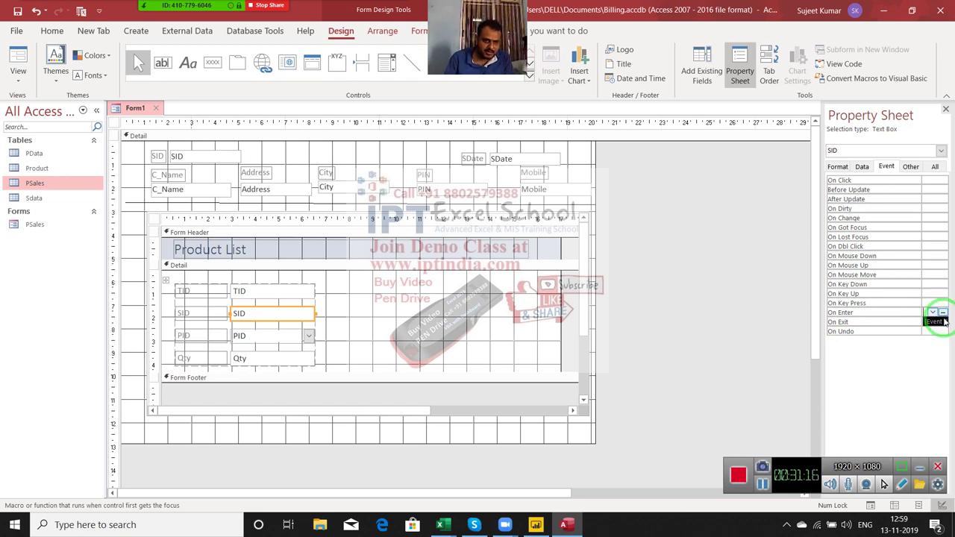
{"action": "left_click", "coordinate": [941, 314]}
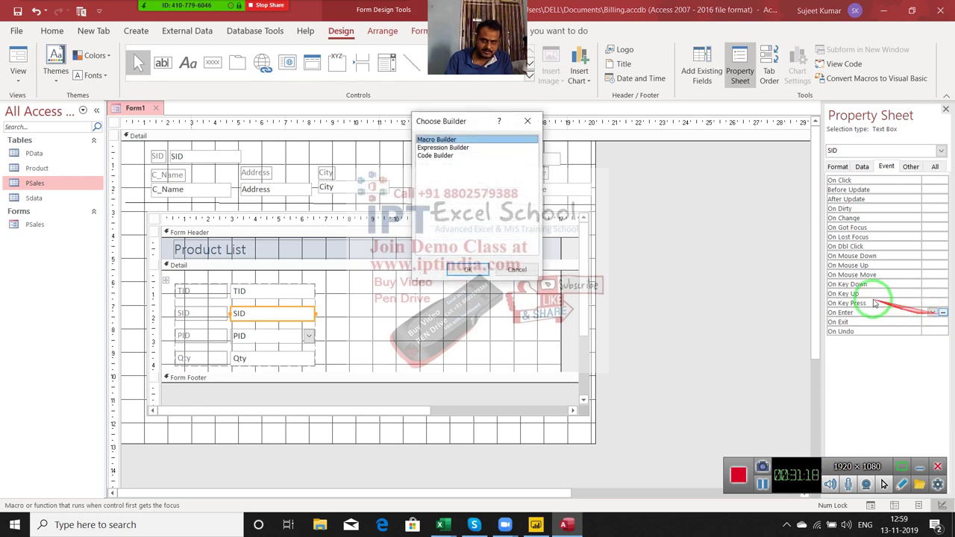
{"action": "left_click", "coordinate": [446, 148]}
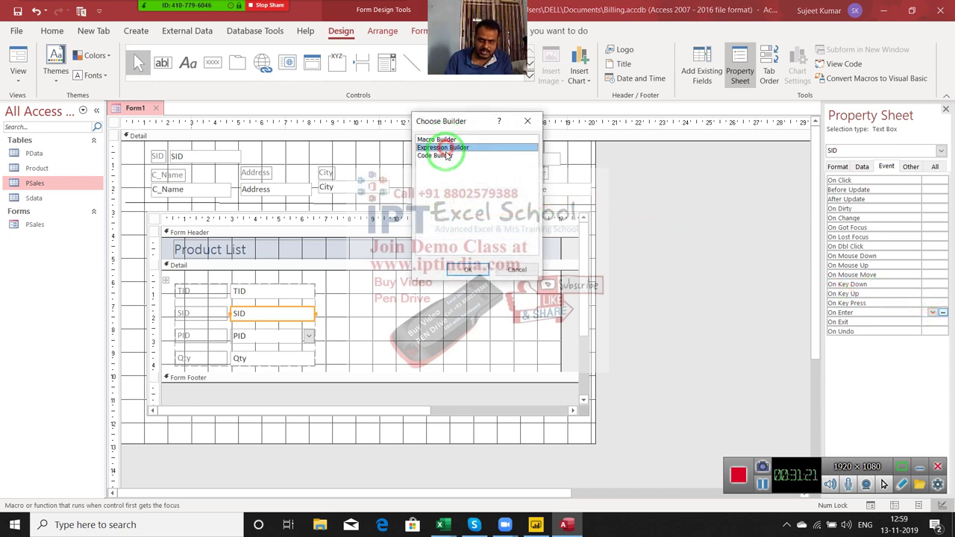
{"action": "left_click", "coordinate": [467, 270]}
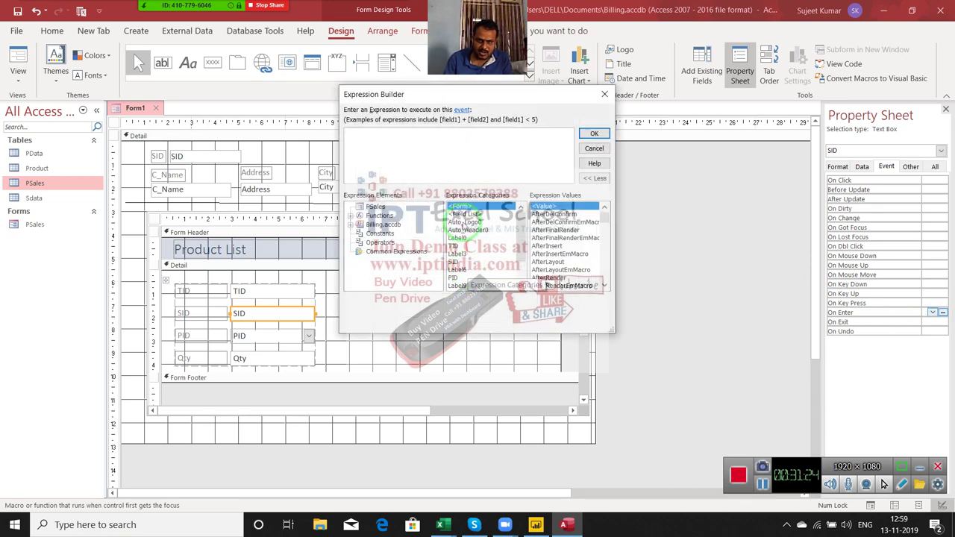
{"action": "left_click", "coordinate": [350, 216]}
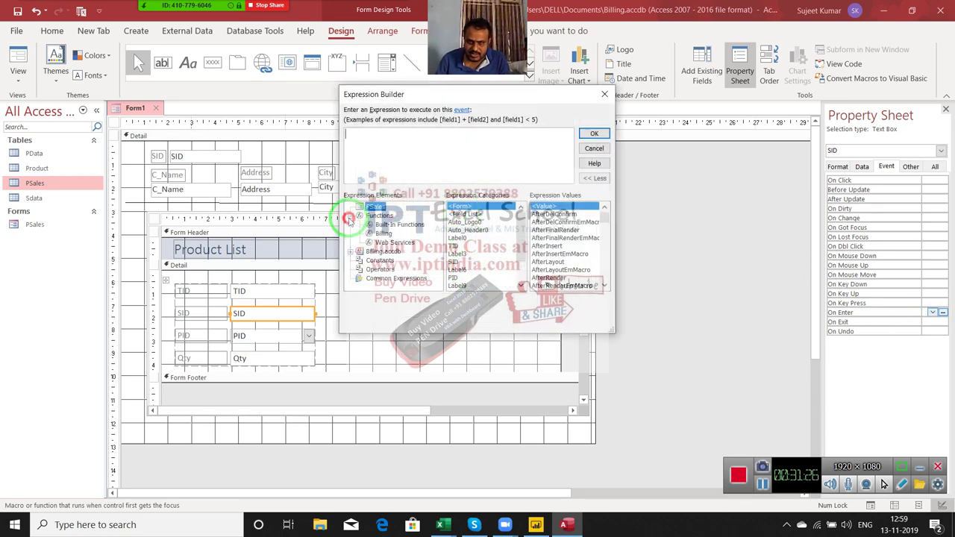
{"action": "left_click", "coordinate": [350, 216]}
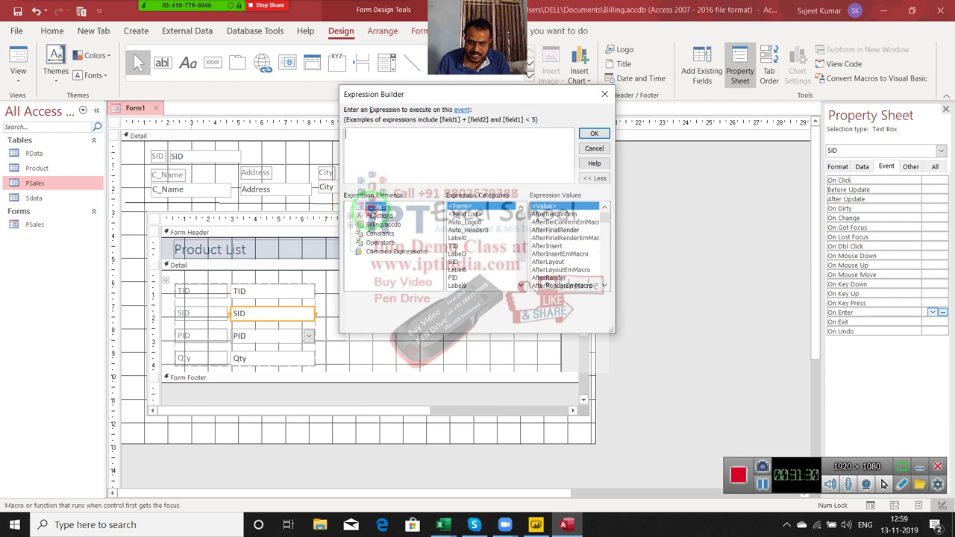
{"action": "left_click", "coordinate": [519, 240]}
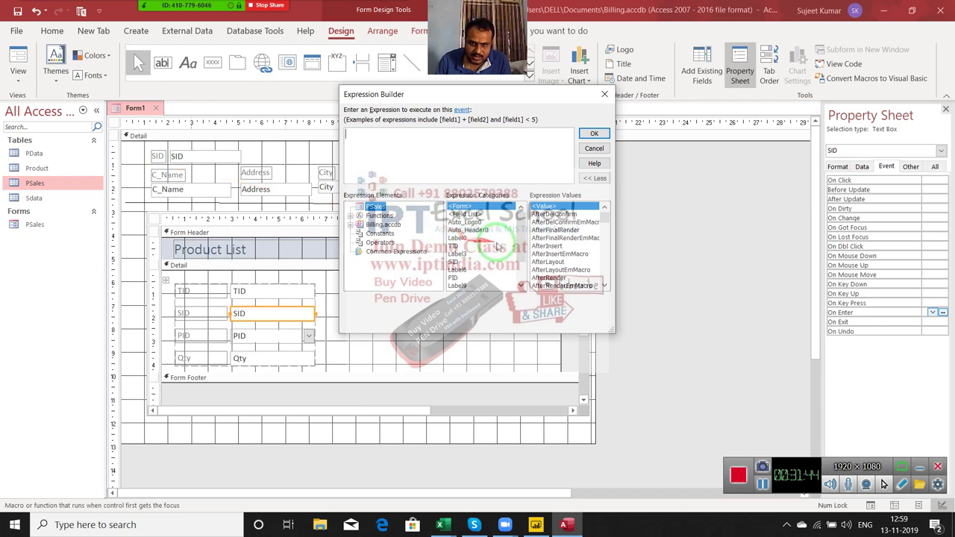
{"action": "left_click", "coordinate": [455, 262]}
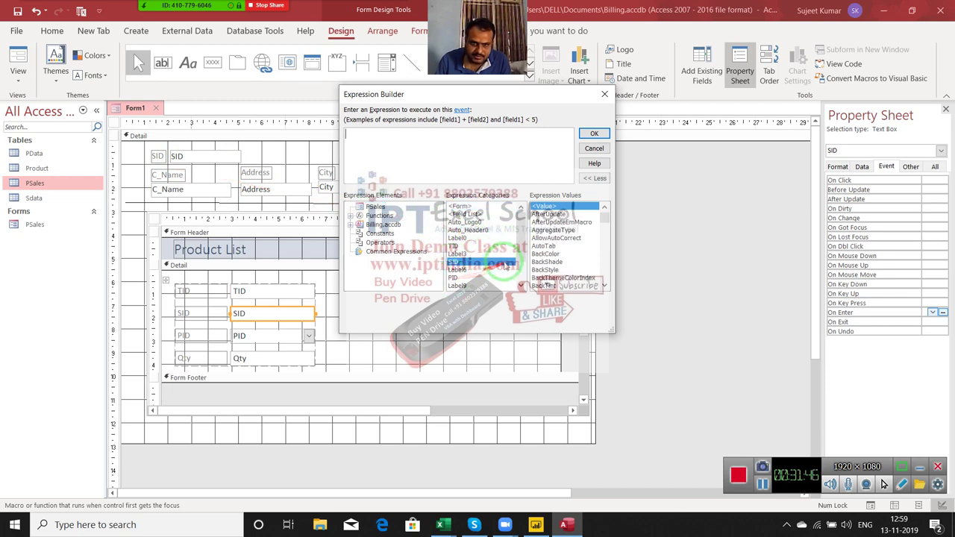
{"action": "left_click_drag", "start_coordinate": [516, 258], "coordinate": [526, 274]}
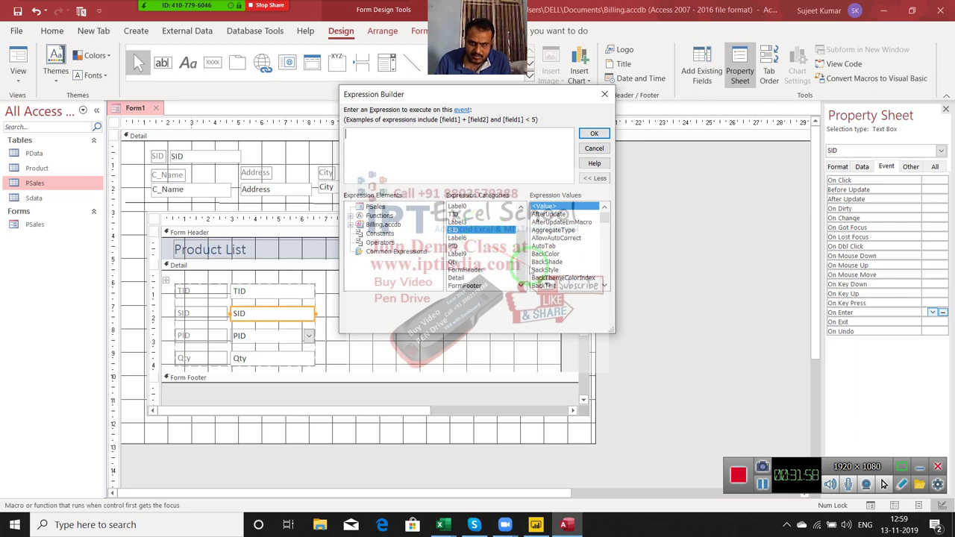
{"action": "scroll", "coordinate": [524, 246], "scroll_direction": "up", "scroll_amount": 1}
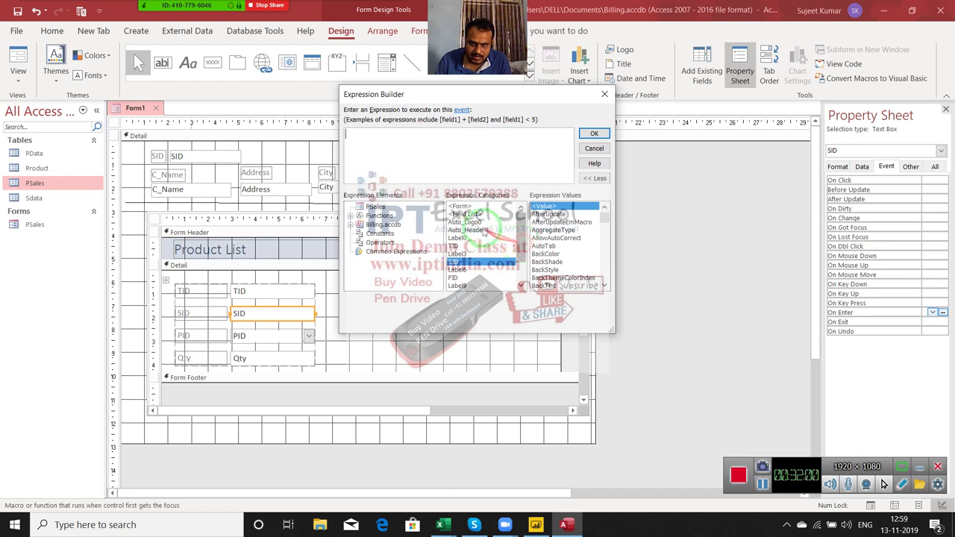
{"action": "left_click", "coordinate": [461, 206]}
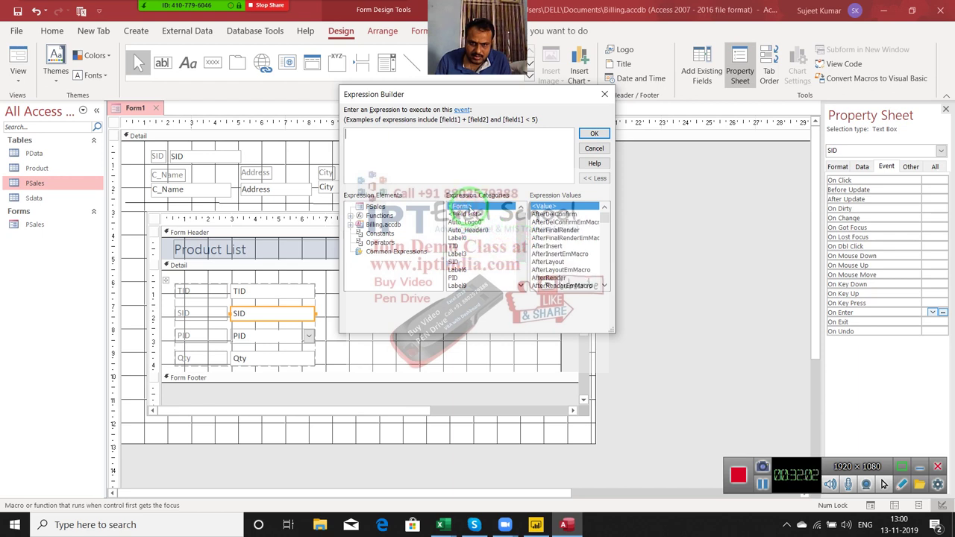
{"action": "left_click", "coordinate": [467, 214]}
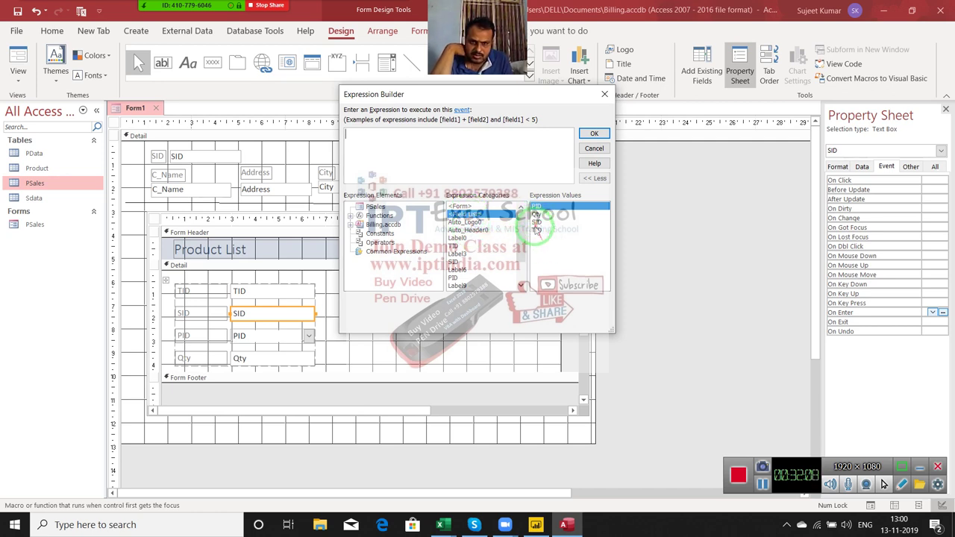
{"action": "double_click", "coordinate": [536, 221]}
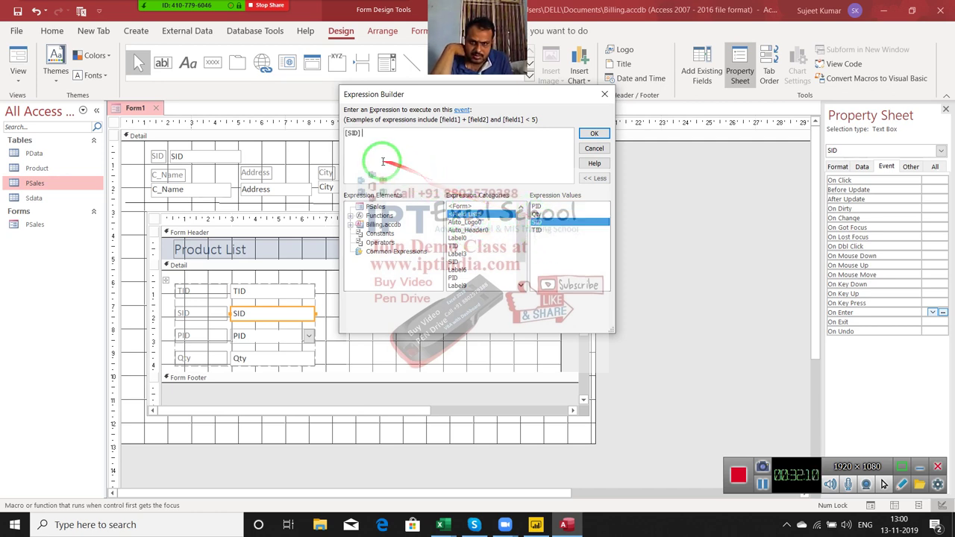
{"action": "left_click", "coordinate": [345, 133]}
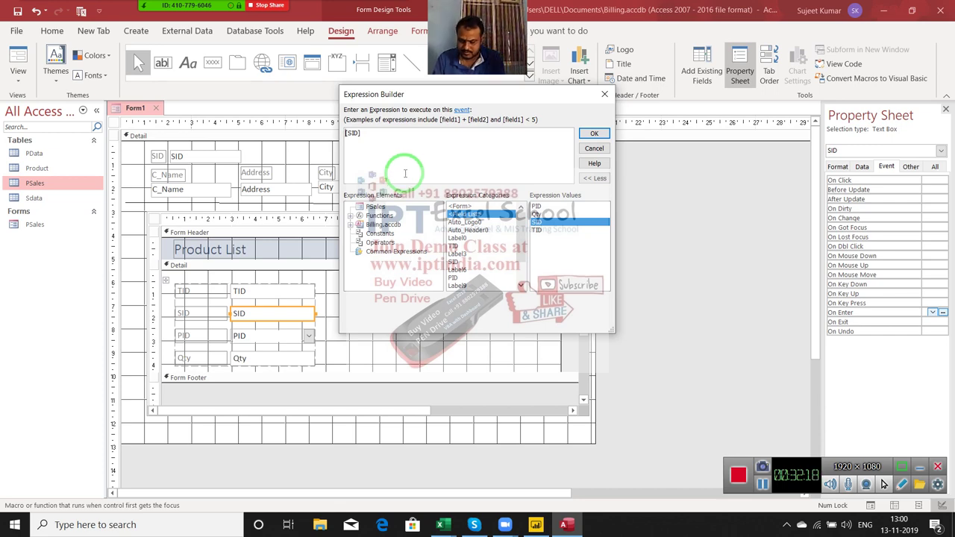
{"action": "type", "text": "Form"}
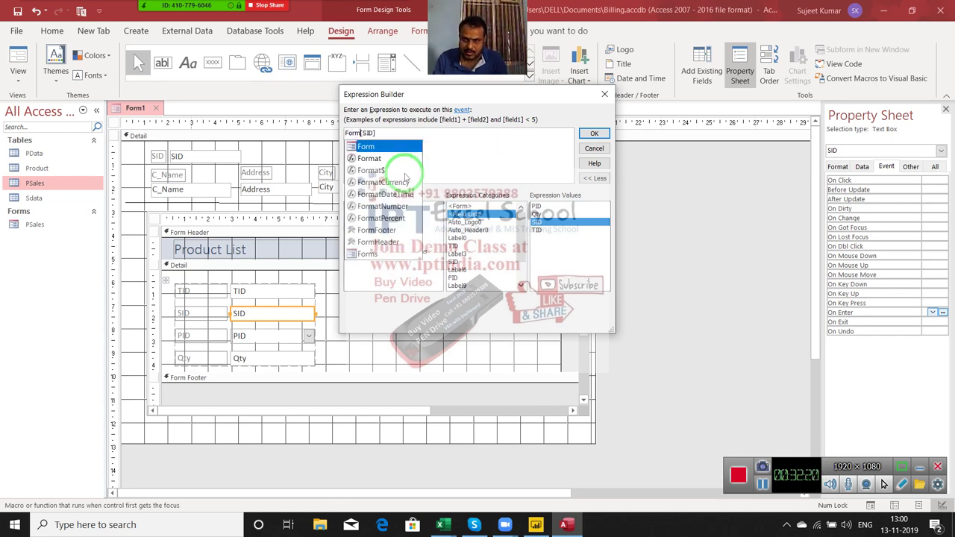
{"action": "type", "text": "!"}
{"action": "type", "text": "."}
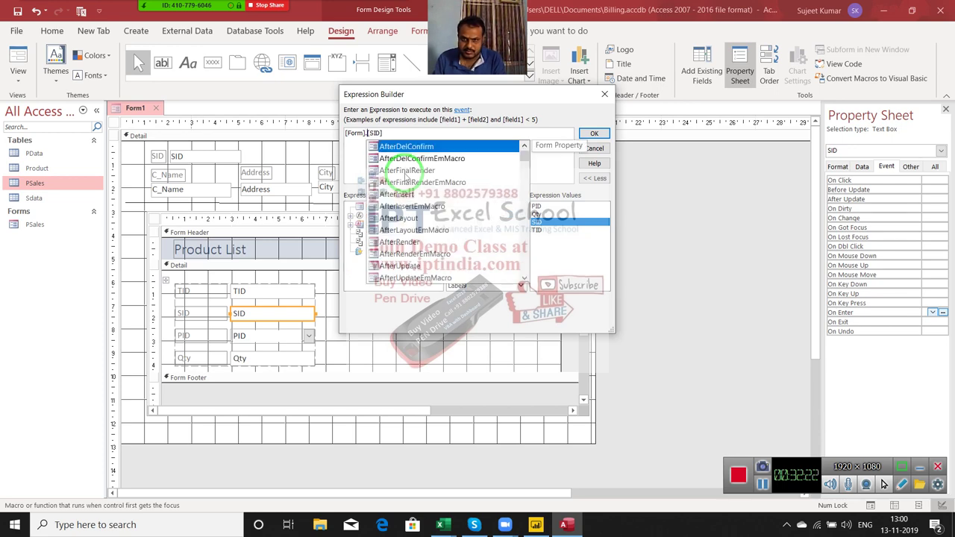
{"action": "type", "text": "for"}
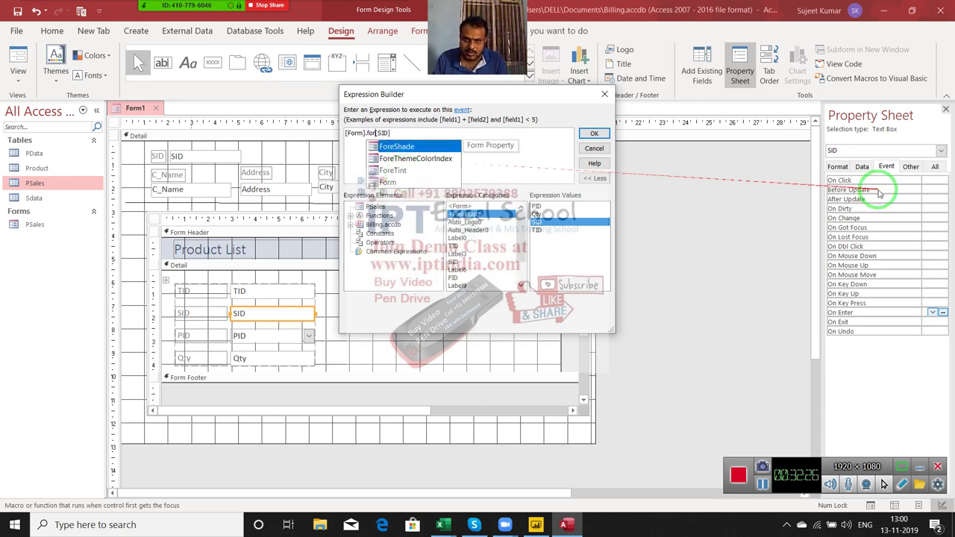
{"action": "key", "text": "BackSpace"}
{"action": "key", "text": "BackSpace"}
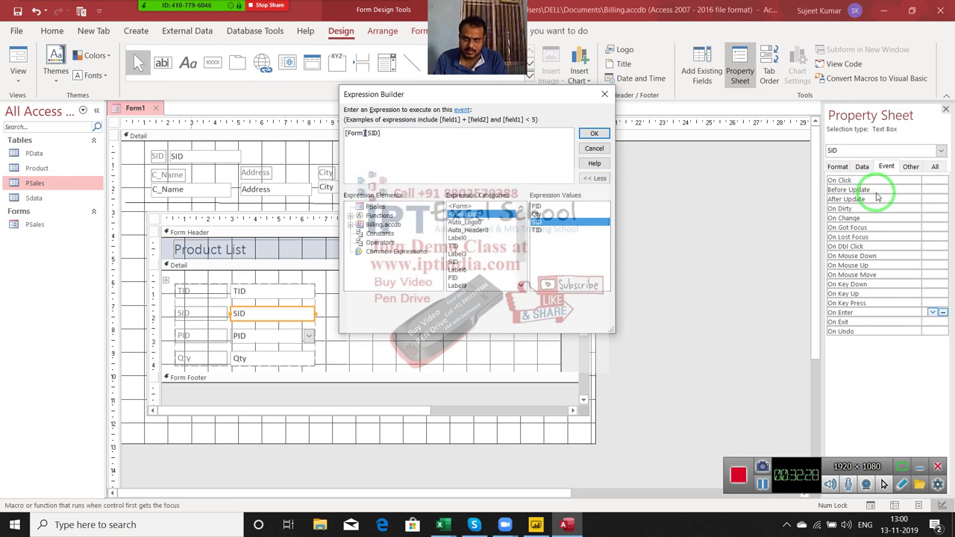
{"action": "key", "text": "BackSpace"}
{"action": "key", "text": "BackSpace"}
{"action": "key", "text": "BackSpace"}
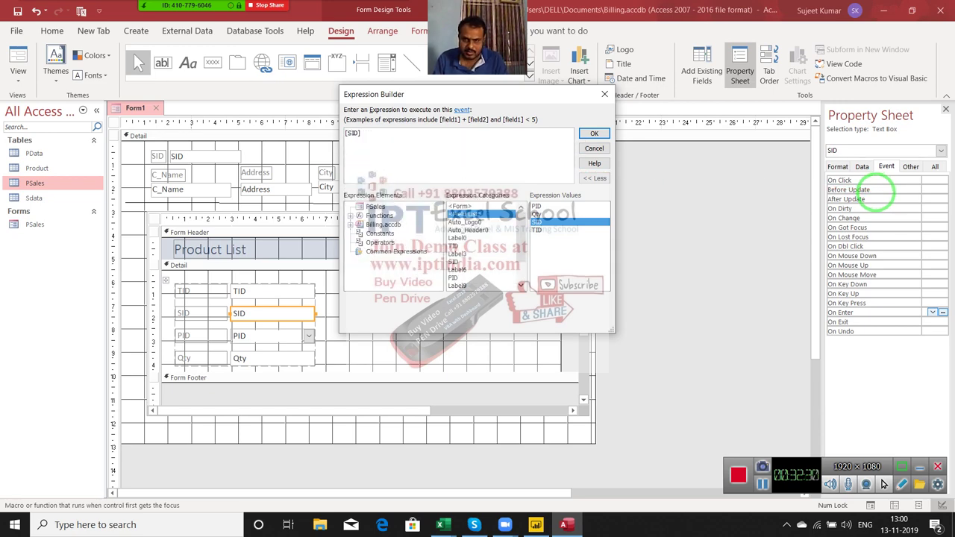
{"action": "left_click", "coordinate": [364, 215]}
{"action": "left_click", "coordinate": [358, 216]}
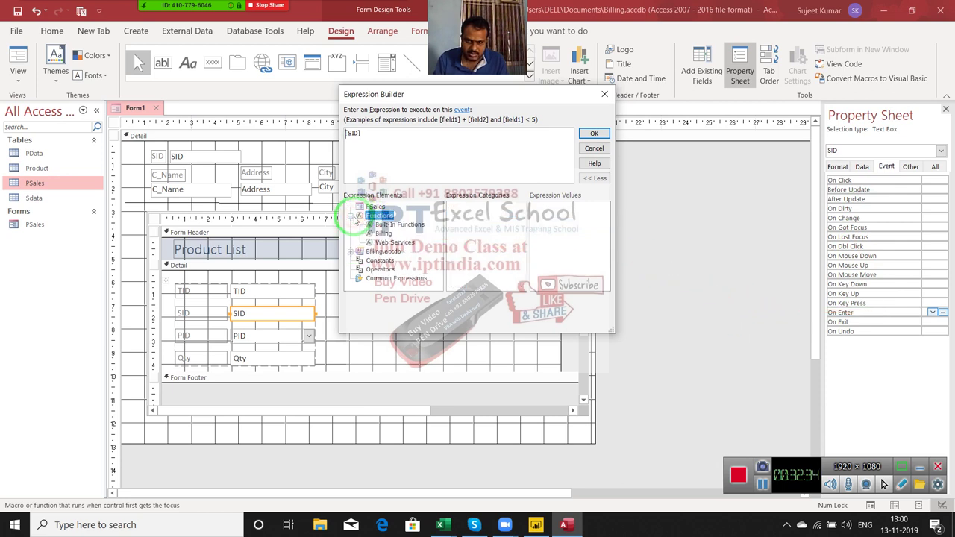
{"action": "left_click", "coordinate": [367, 132]}
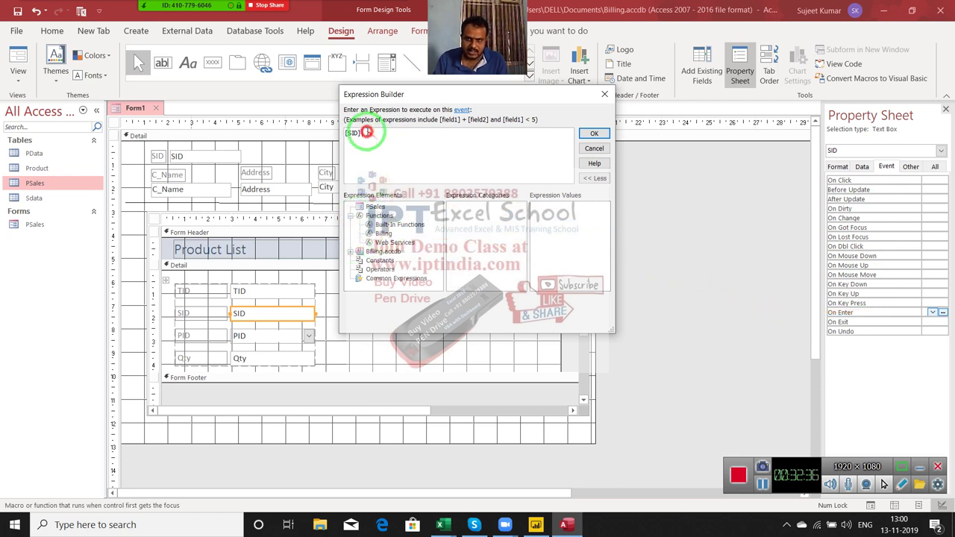
{"action": "left_click_drag", "start_coordinate": [366, 132], "coordinate": [316, 127]}
{"action": "key", "text": "Delete"}
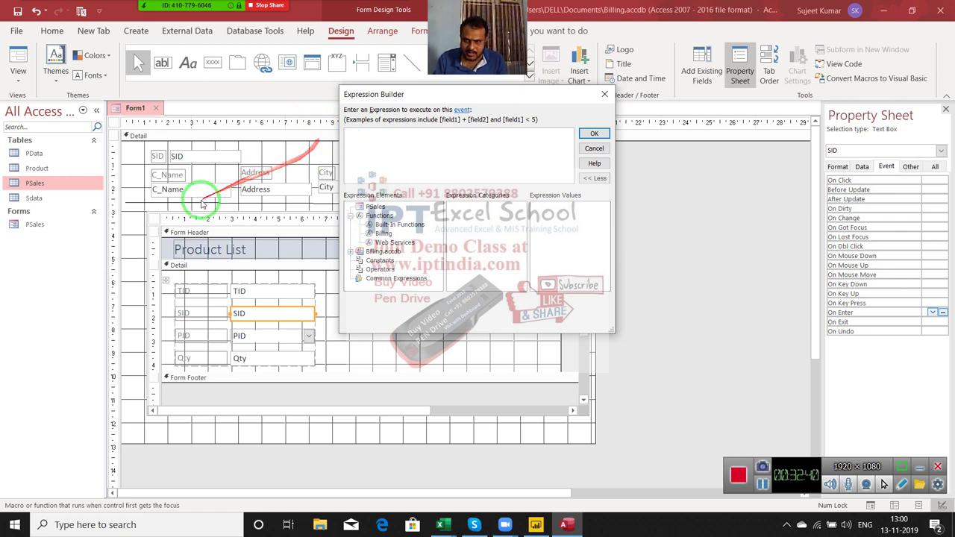
In Expression Builder, insert SID from Billing.accdb > Forms > All Forms > Form1 and accept it
{"action": "left_click", "coordinate": [352, 252]}
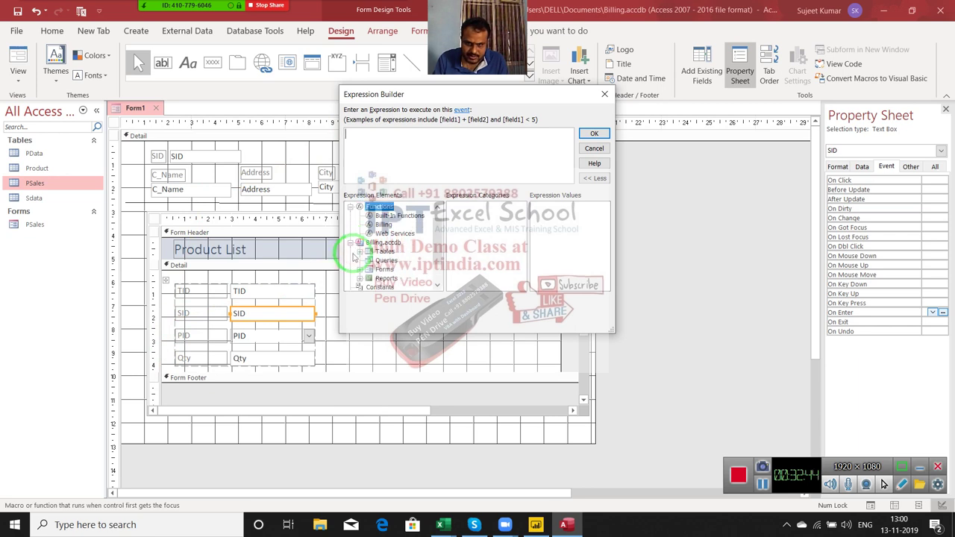
{"action": "left_click", "coordinate": [359, 253]}
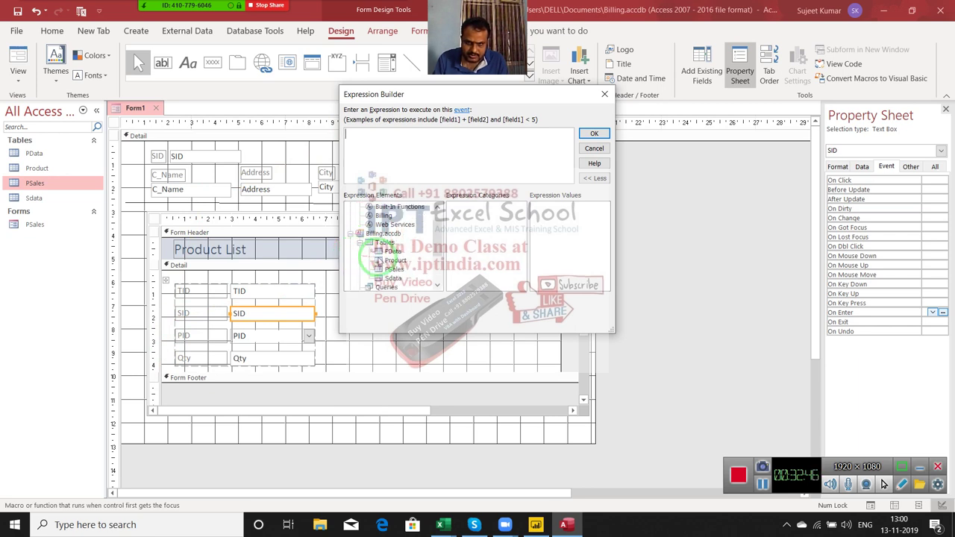
{"action": "left_click", "coordinate": [350, 233]}
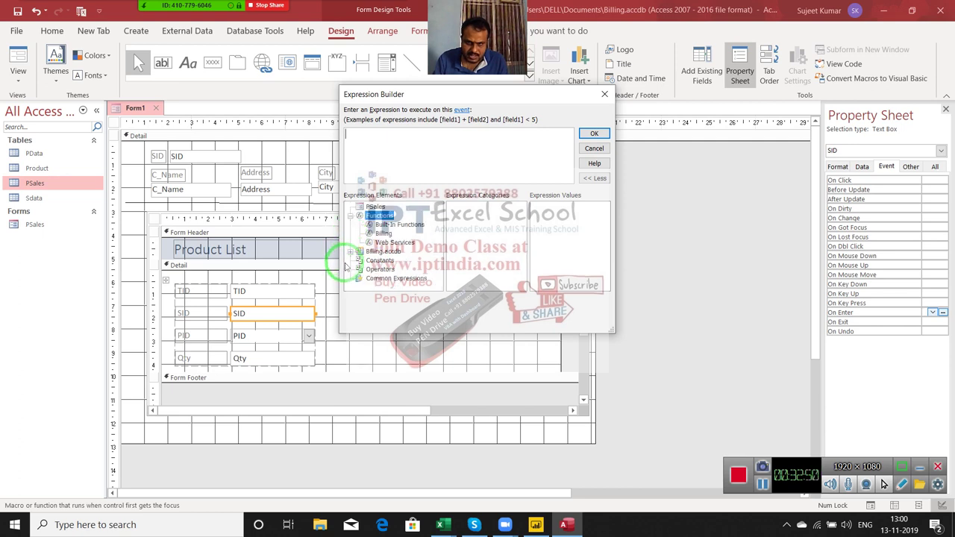
{"action": "left_click", "coordinate": [350, 251]}
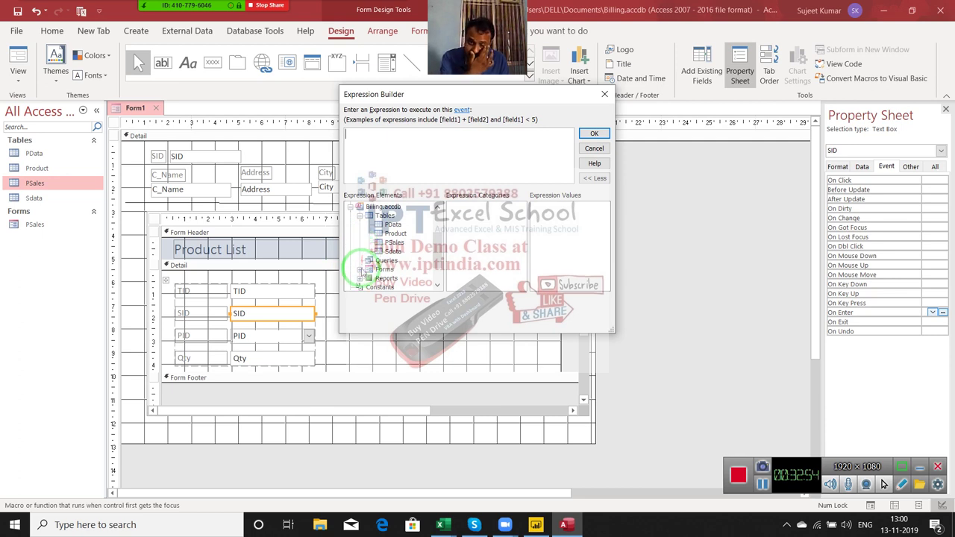
{"action": "left_click", "coordinate": [358, 271]}
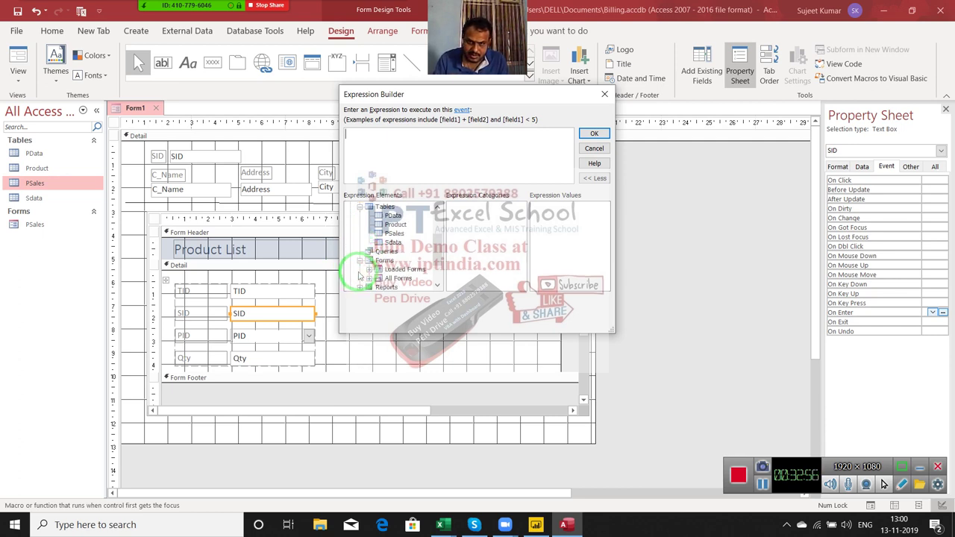
{"action": "scroll", "coordinate": [361, 268], "scroll_direction": "down", "scroll_amount": 1}
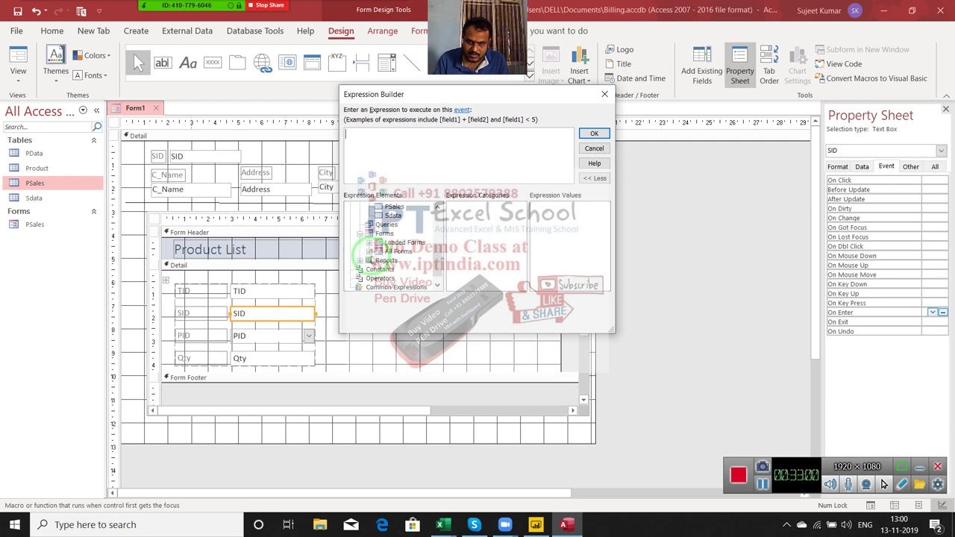
{"action": "left_click", "coordinate": [369, 251]}
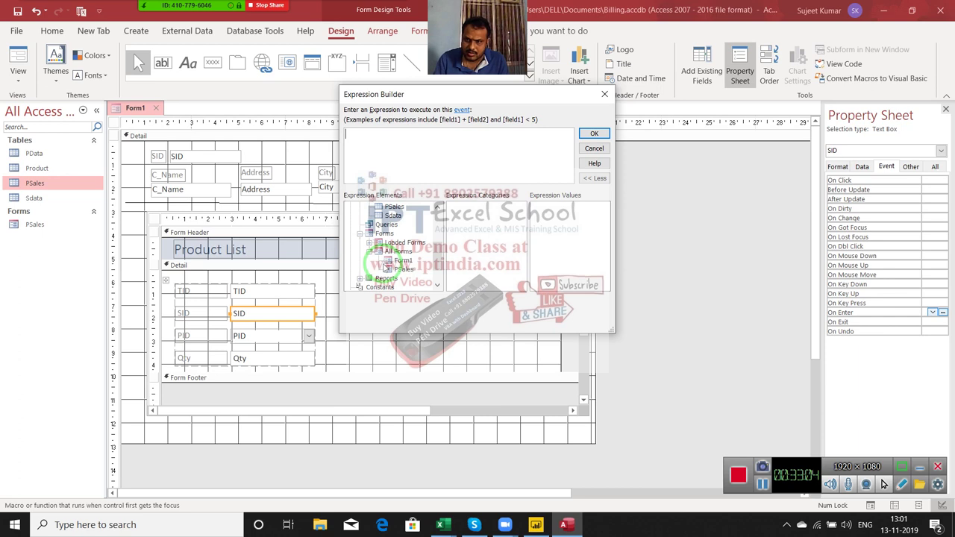
{"action": "left_click", "coordinate": [387, 261]}
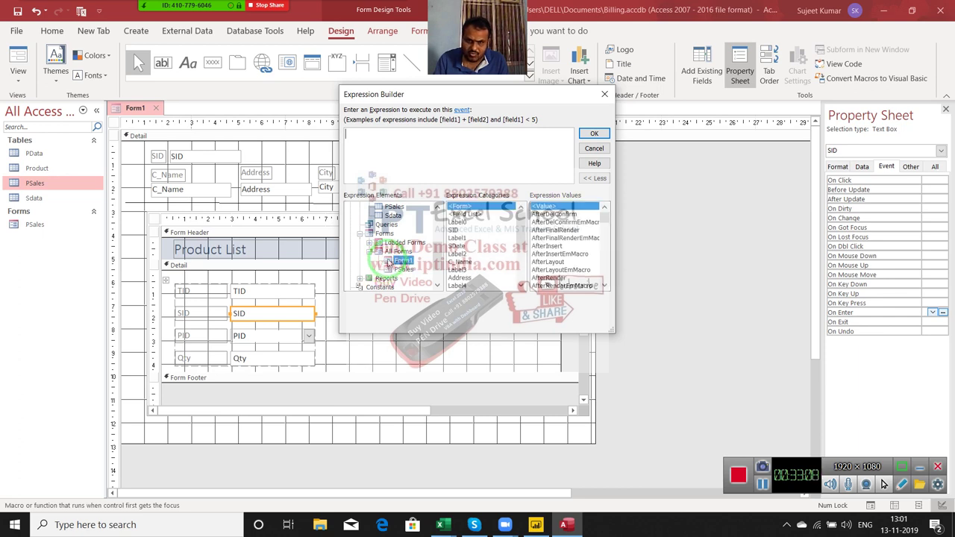
{"action": "left_click", "coordinate": [460, 229]}
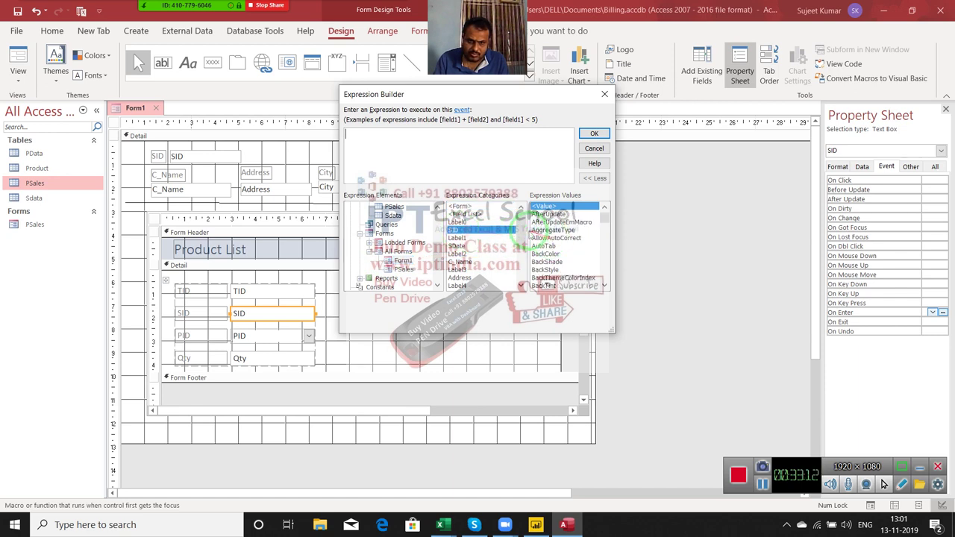
{"action": "mouse_move", "coordinate": [523, 231]}
{"action": "left_mouse_down"}
{"action": "mouse_move", "coordinate": [521, 268]}
{"action": "mouse_move", "coordinate": [526, 226]}
{"action": "left_mouse_up"}
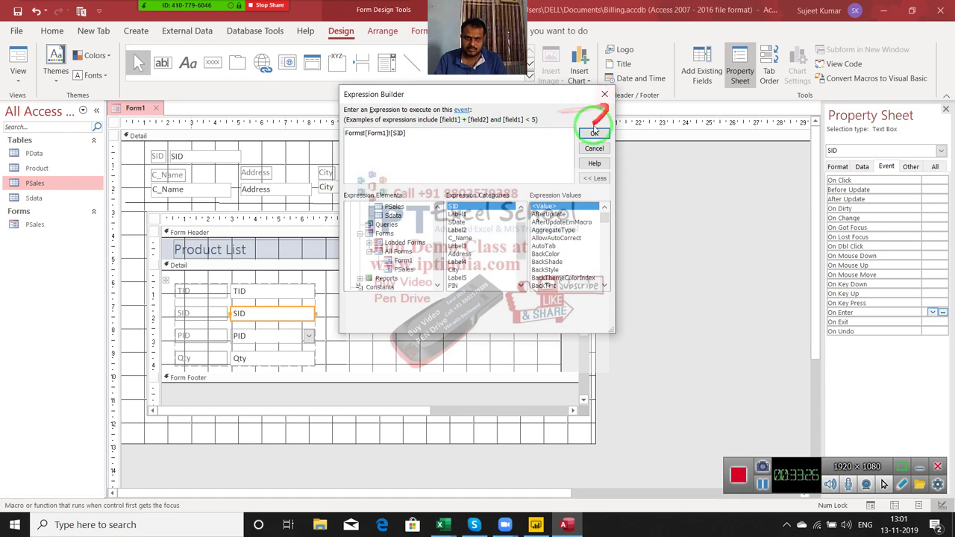
{"action": "left_click", "coordinate": [593, 134]}
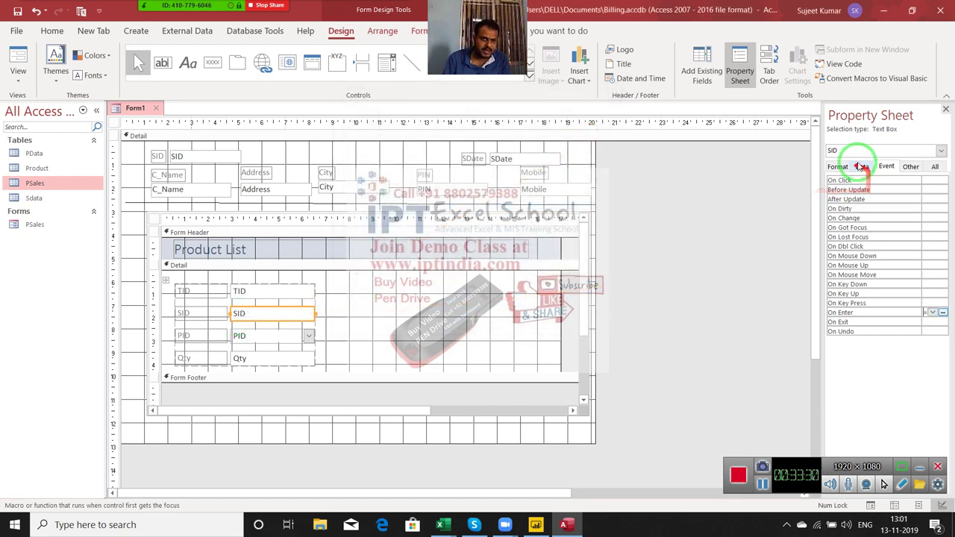
{"action": "left_click", "coordinate": [846, 150]}
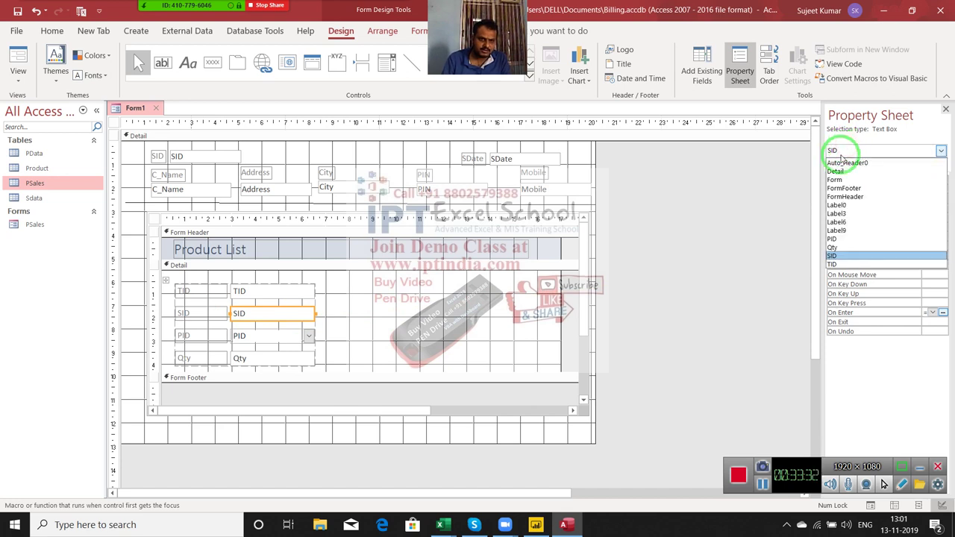
{"action": "left_click", "coordinate": [840, 153]}
{"action": "left_click", "coordinate": [935, 166]}
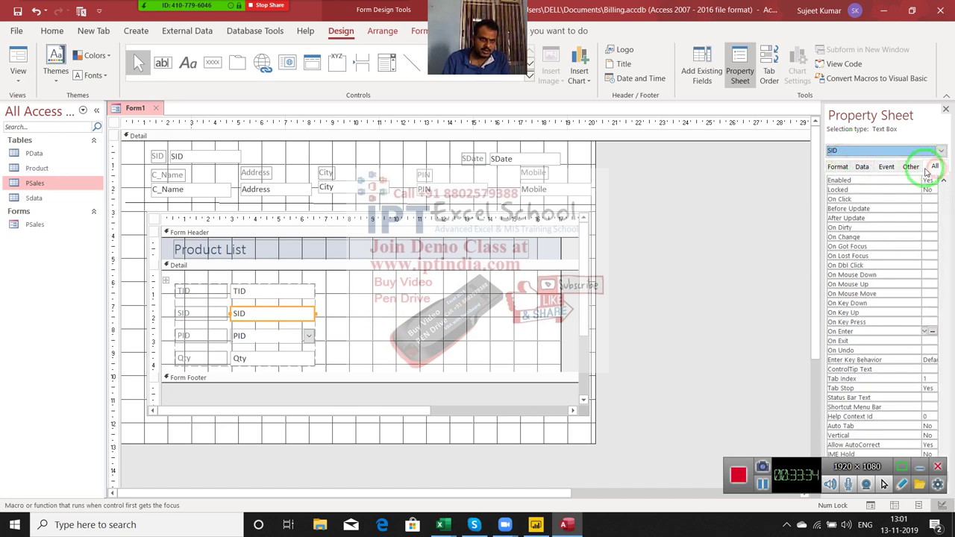
{"action": "left_click", "coordinate": [837, 167]}
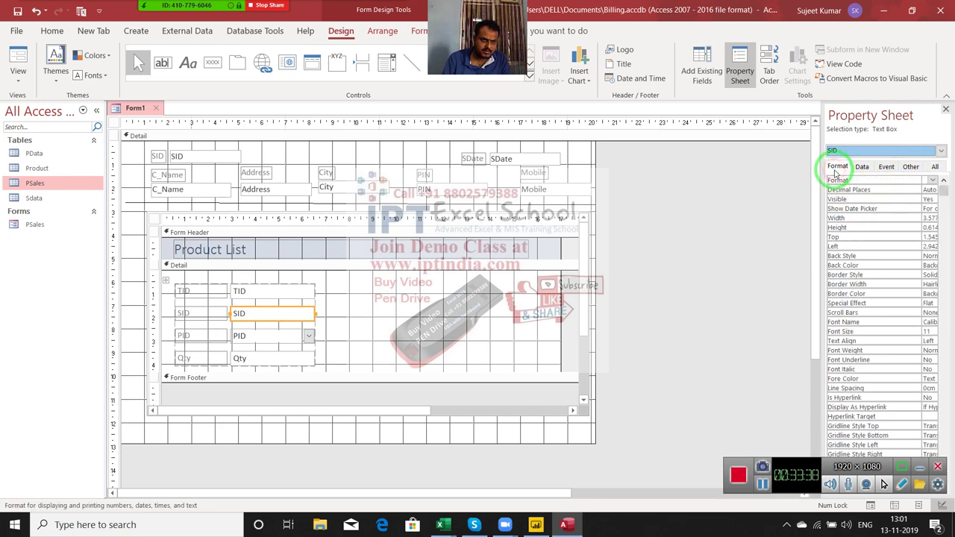
{"action": "left_click", "coordinate": [422, 296]}
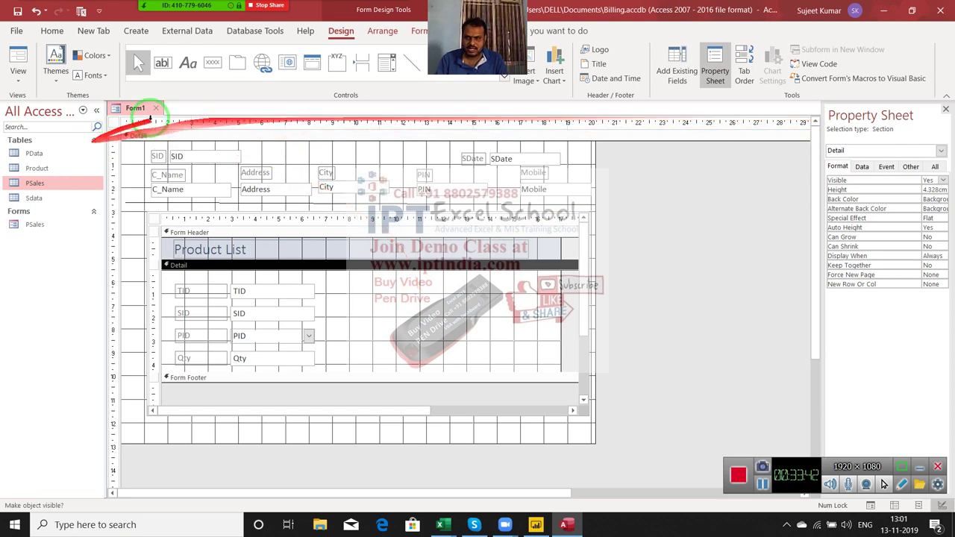
Close Form1's design, saving changes to Form1 and PSales
{"action": "left_click", "coordinate": [152, 109]}
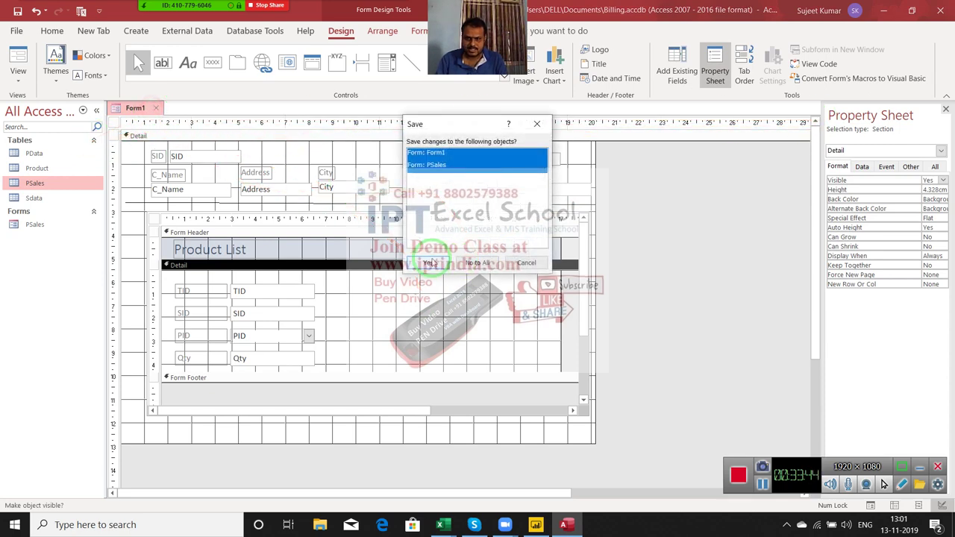
{"action": "left_click", "coordinate": [431, 264]}
{"action": "left_click", "coordinate": [492, 208]}
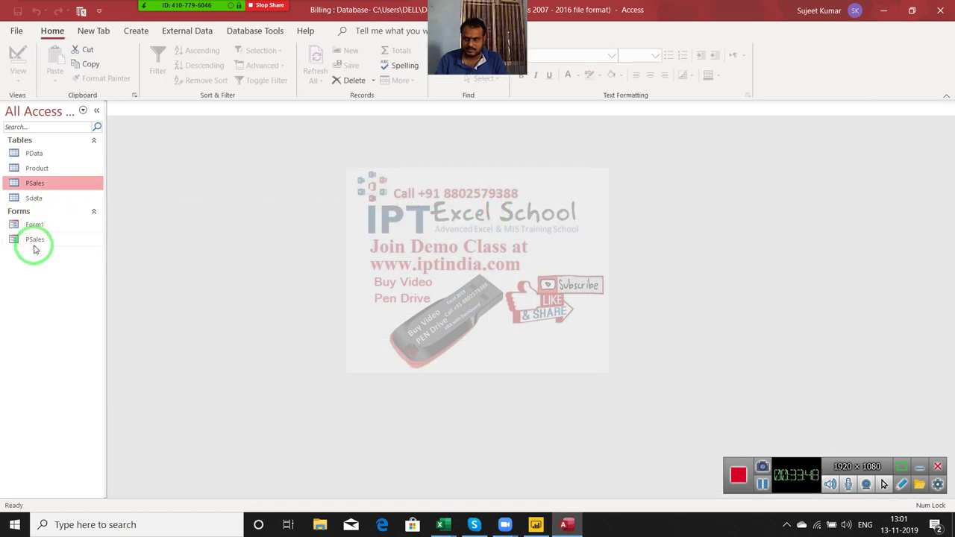
Open Form1 in Form View from the Navigation Pane, showing bill 1 with subform SID 1
{"action": "left_click", "coordinate": [34, 240]}
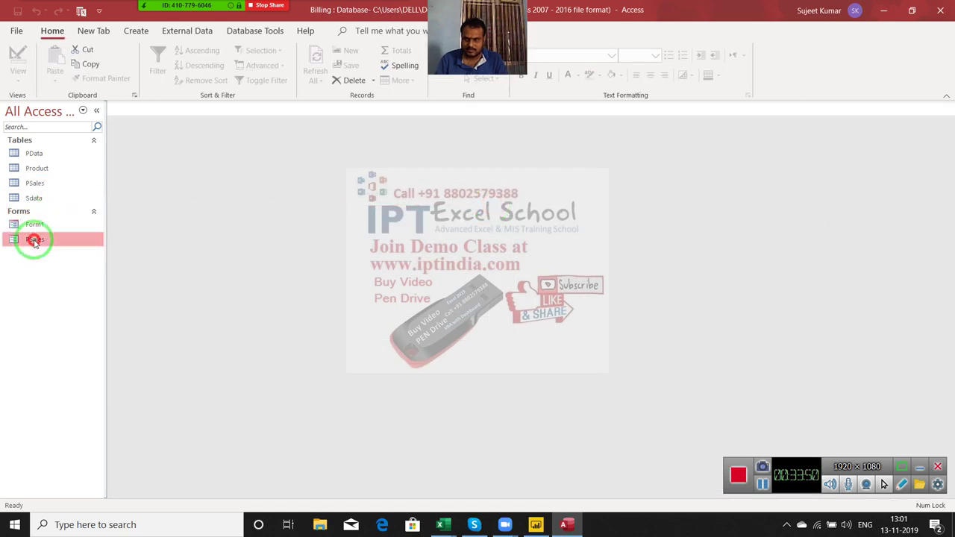
{"action": "double_click", "coordinate": [32, 225]}
{"action": "left_click_drag", "start_coordinate": [30, 231], "coordinate": [306, 257]}
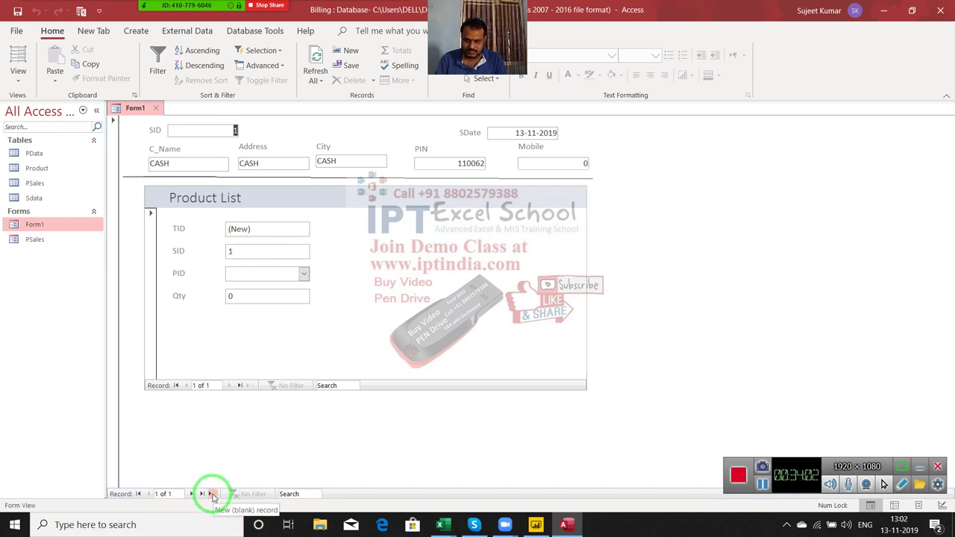
Start a new blank bill record dated 13-11-2019
{"action": "left_click", "coordinate": [212, 494]}
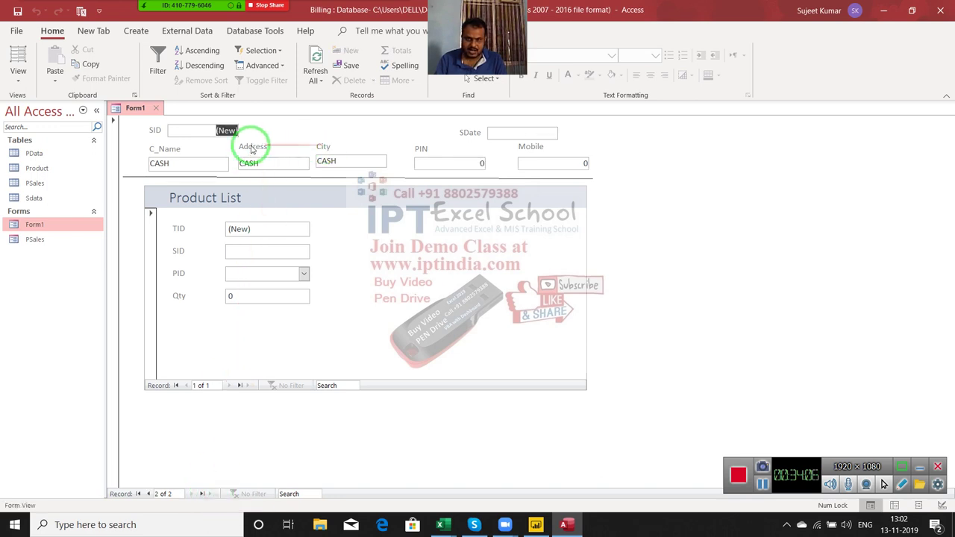
{"action": "left_click", "coordinate": [505, 132]}
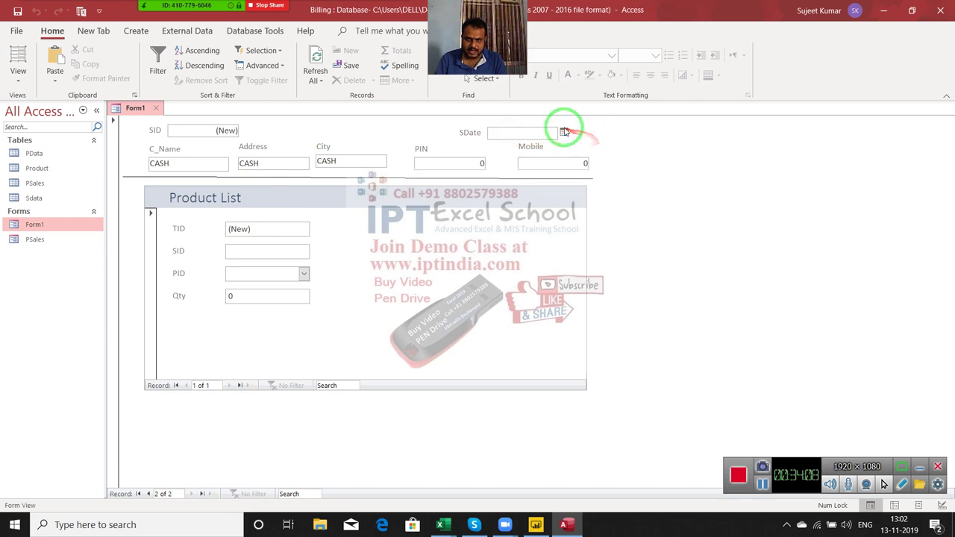
{"action": "left_click", "coordinate": [564, 132]}
{"action": "left_click", "coordinate": [519, 231]}
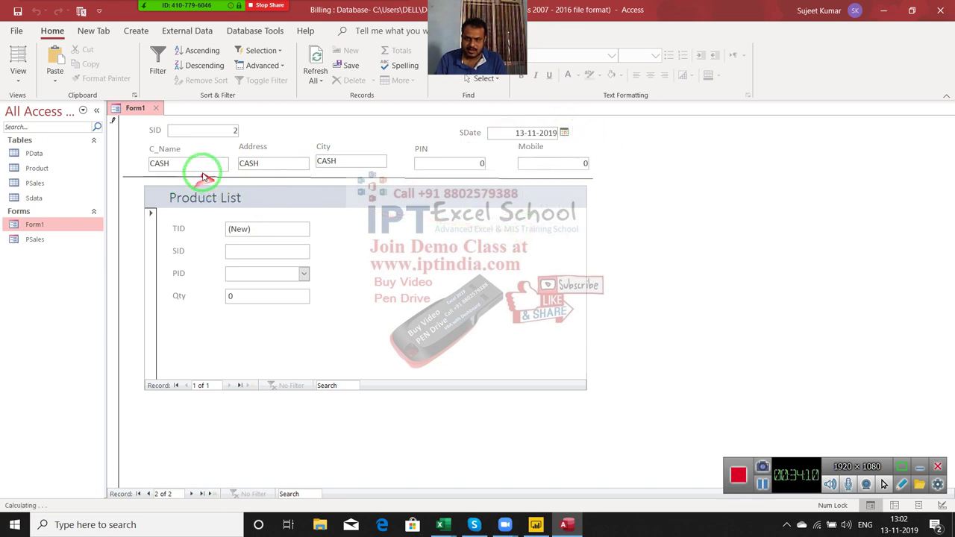
{"action": "left_click", "coordinate": [578, 163]}
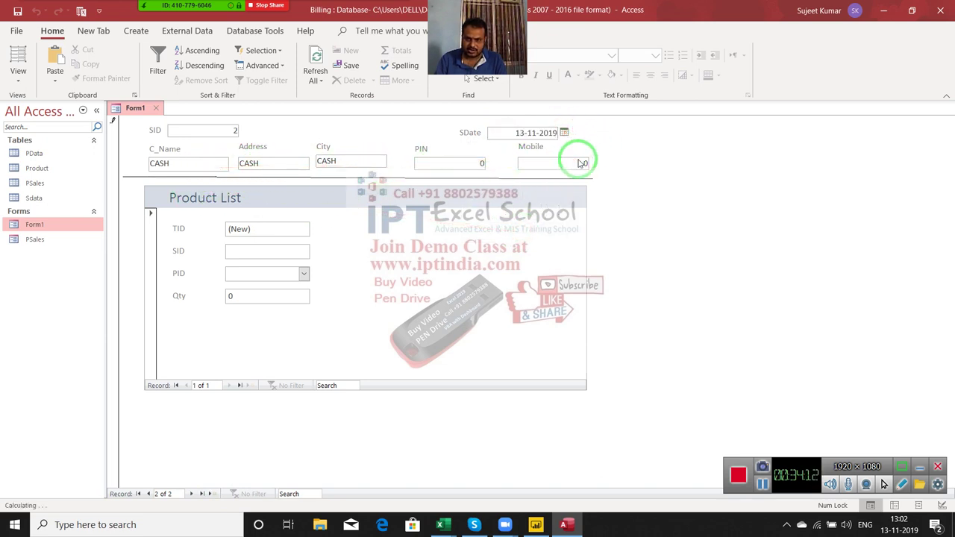
{"action": "left_click", "coordinate": [248, 251]}
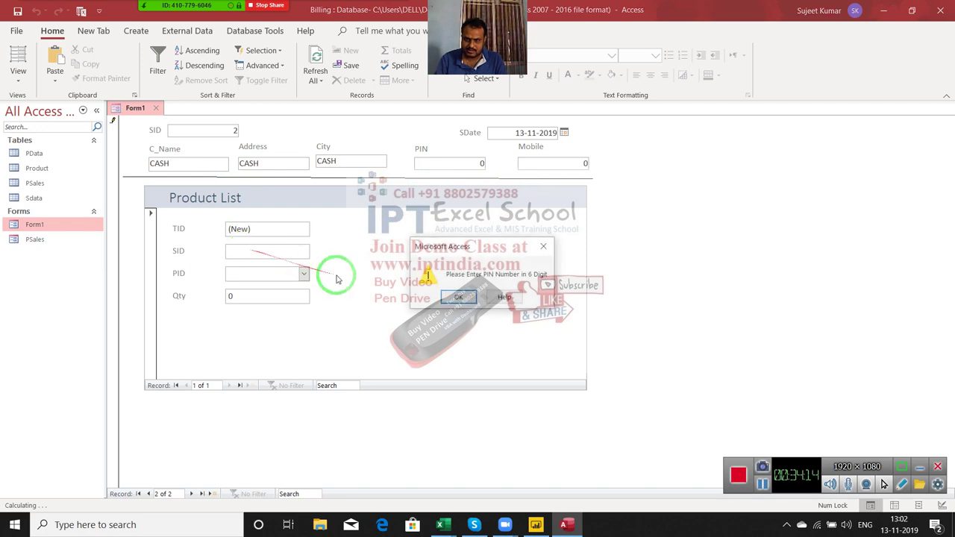
{"action": "left_click", "coordinate": [458, 297]}
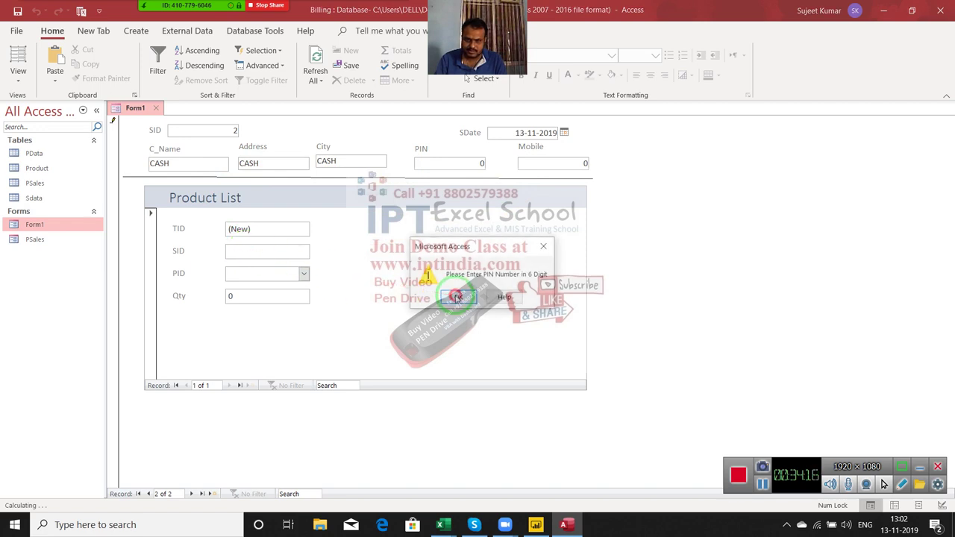
{"action": "left_click", "coordinate": [290, 274]}
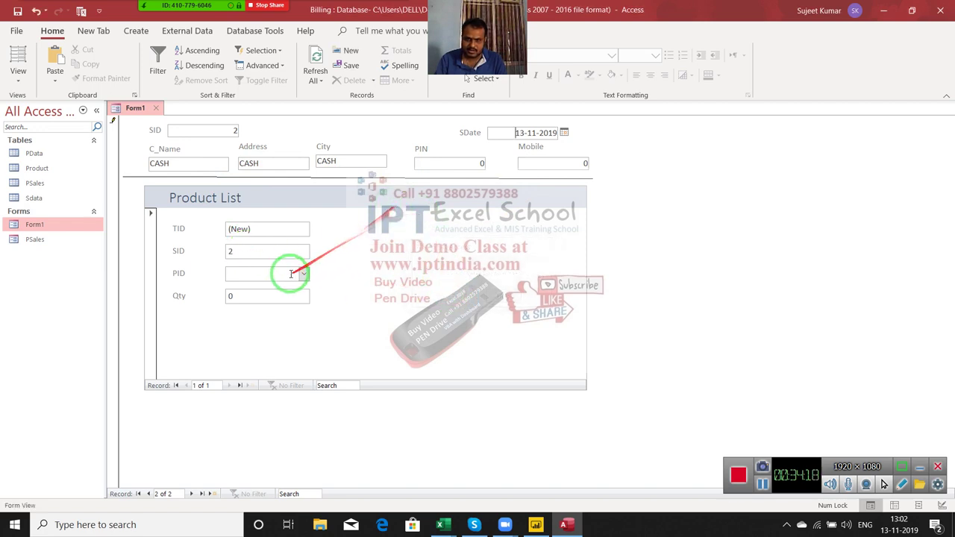
{"action": "key", "text": "Tab"}
{"action": "key", "text": "Tab"}
{"action": "key", "text": "Tab"}
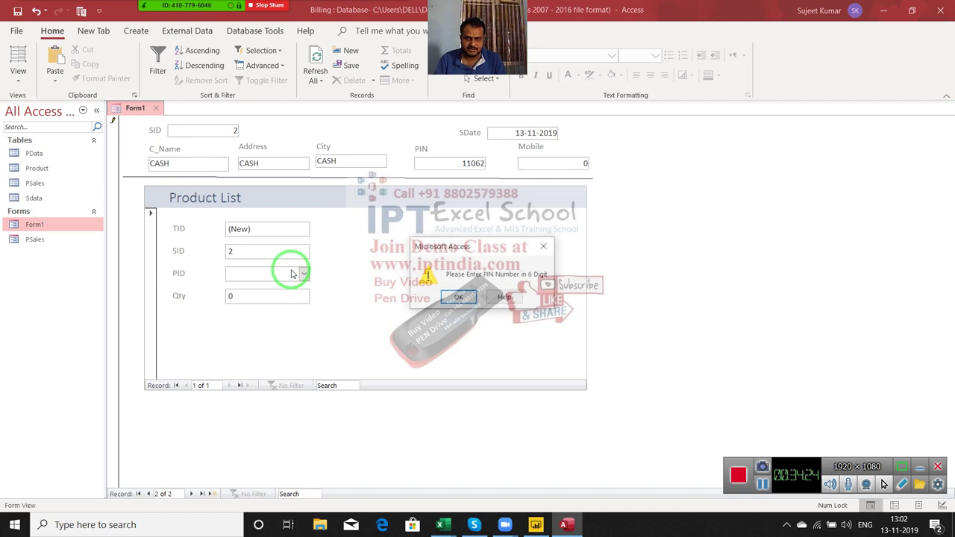
{"action": "left_click", "coordinate": [481, 302]}
{"action": "left_click", "coordinate": [458, 298]}
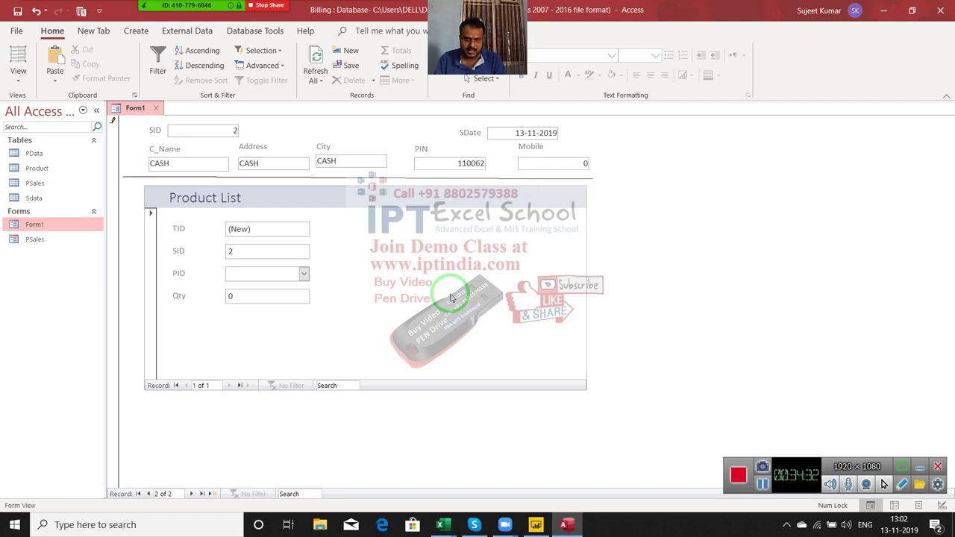
Add two DVD lines to bill 2's Product List, the first with Qty 20, each taking SID 2
{"action": "left_click", "coordinate": [242, 272]}
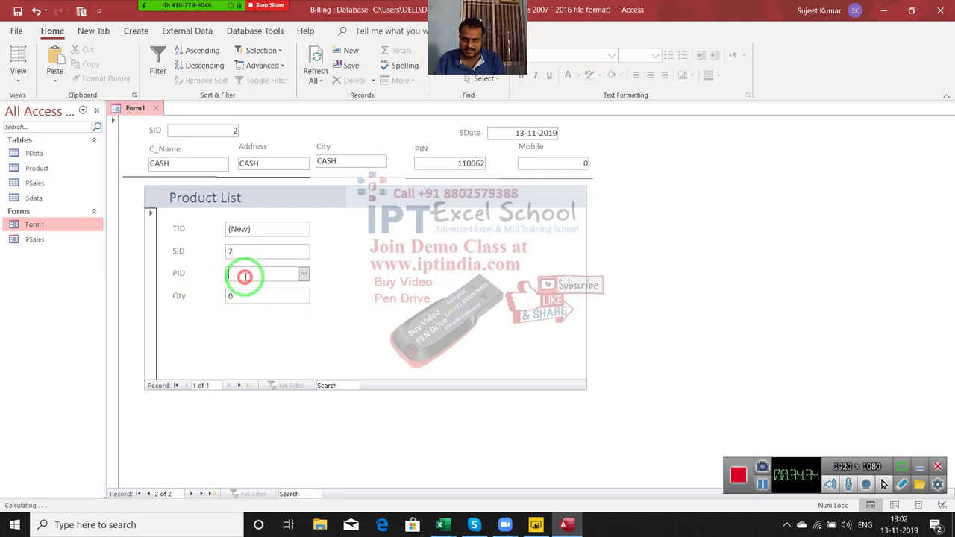
{"action": "left_click", "coordinate": [303, 273]}
{"action": "left_click", "coordinate": [298, 287]}
{"action": "type", "text": "20"}
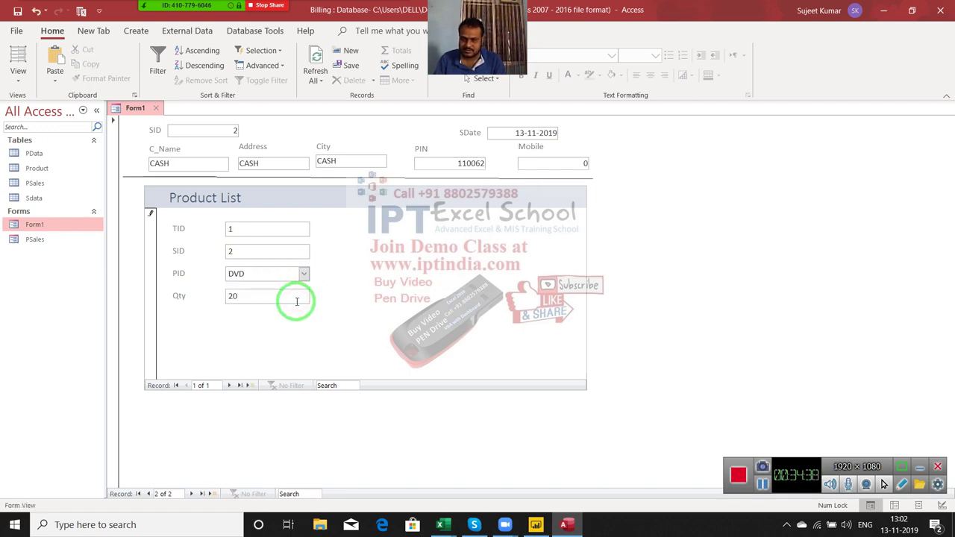
{"action": "key", "text": "Tab"}
{"action": "left_click", "coordinate": [304, 274]}
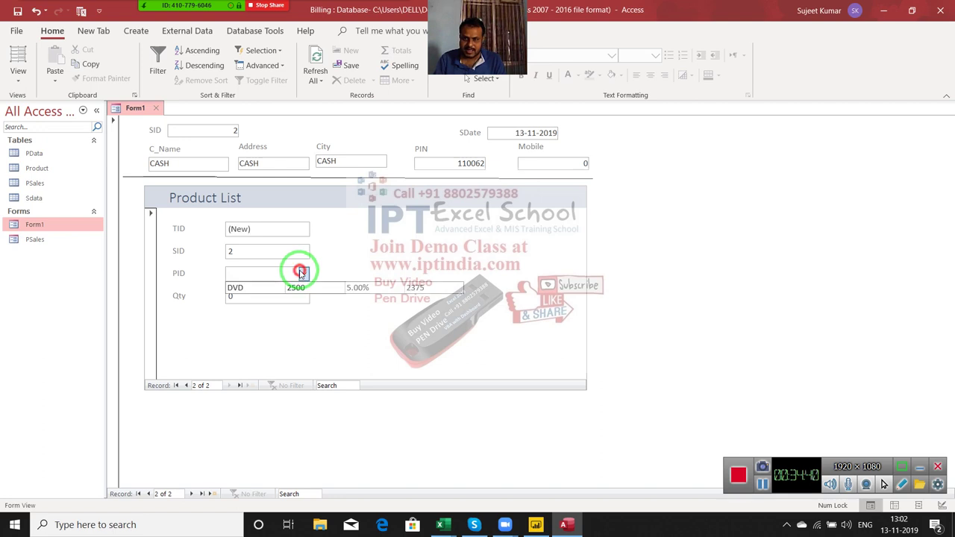
{"action": "left_click", "coordinate": [297, 288]}
{"action": "left_click", "coordinate": [287, 295]}
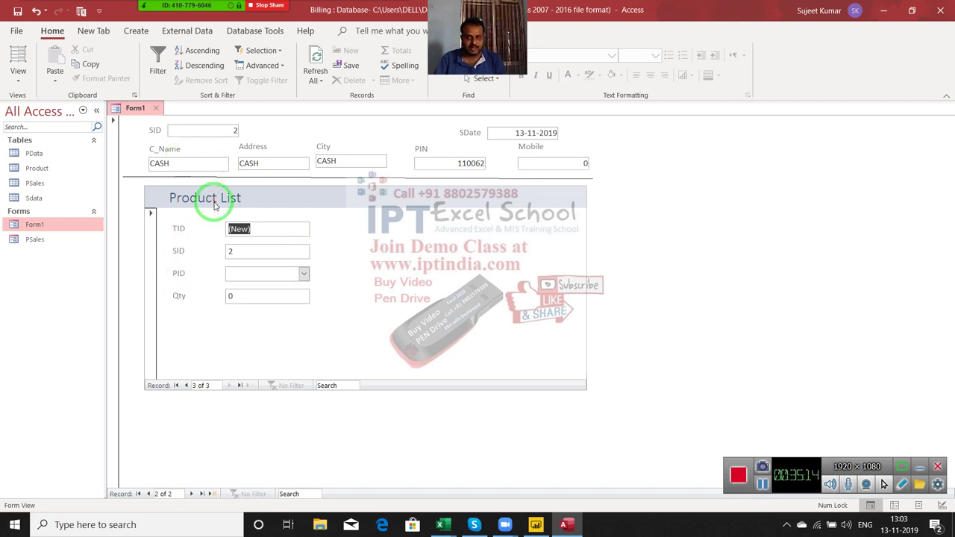
{"action": "double_click", "coordinate": [232, 129]}
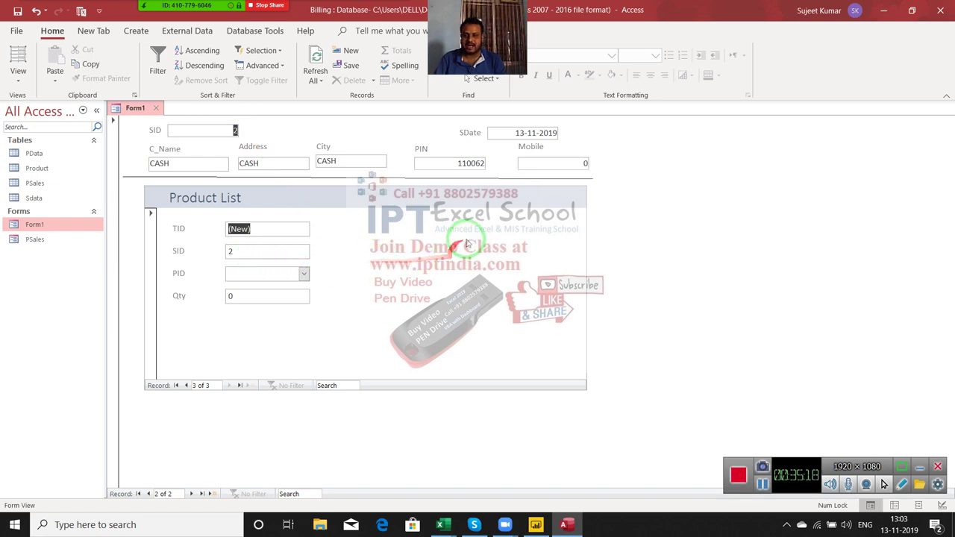
{"action": "left_click", "coordinate": [408, 214]}
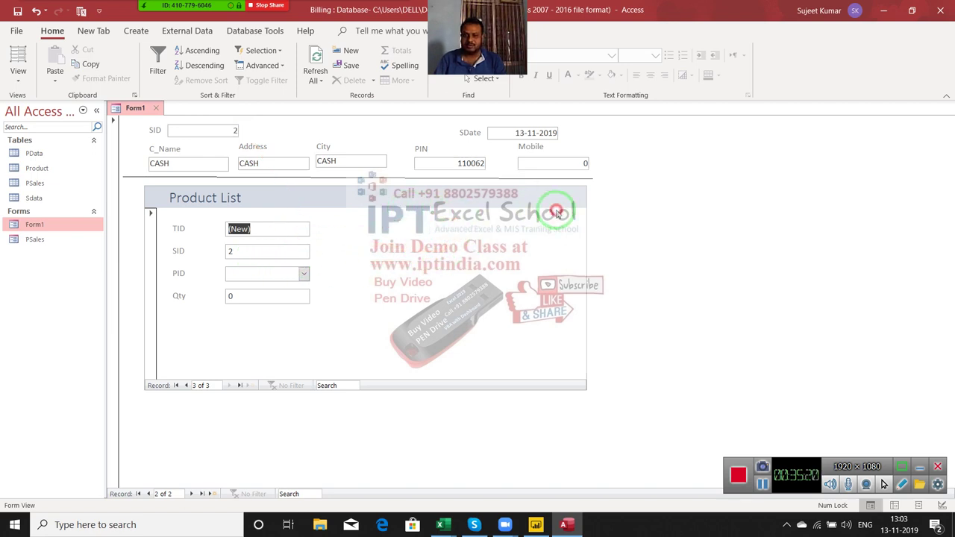